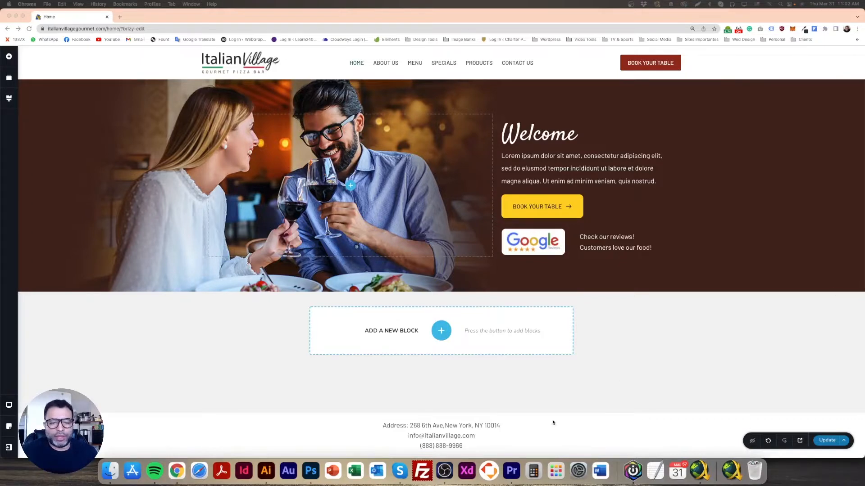
Switch to Photoshop and add two vertical guides separating the About us section into image, text and reservation columns
left_click(311, 471)
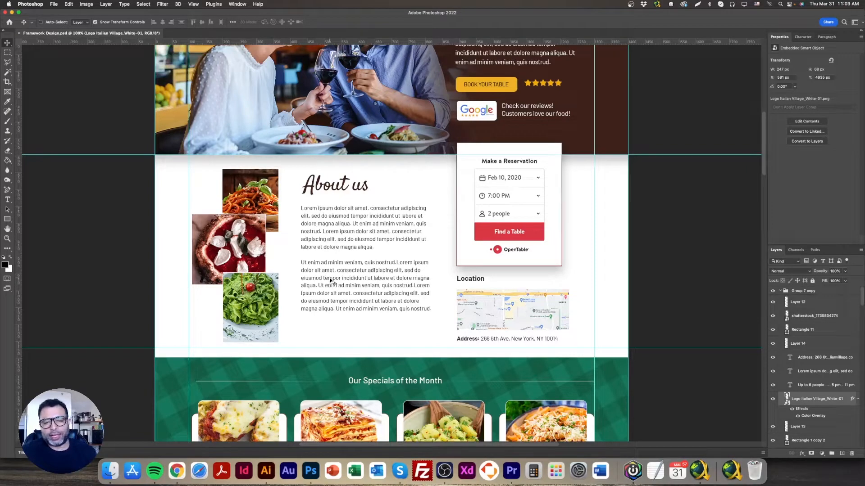
scroll(335, 290, "down", 5)
scroll(335, 291, "up", 7)
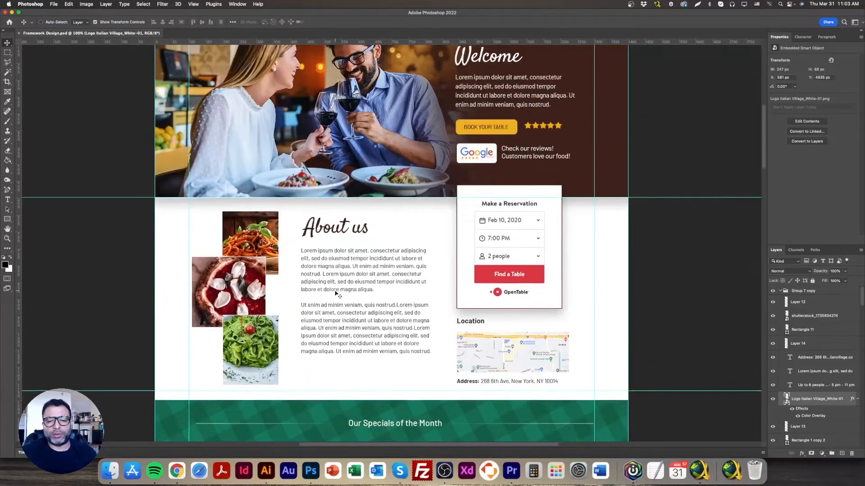
scroll(335, 294, "down", 4)
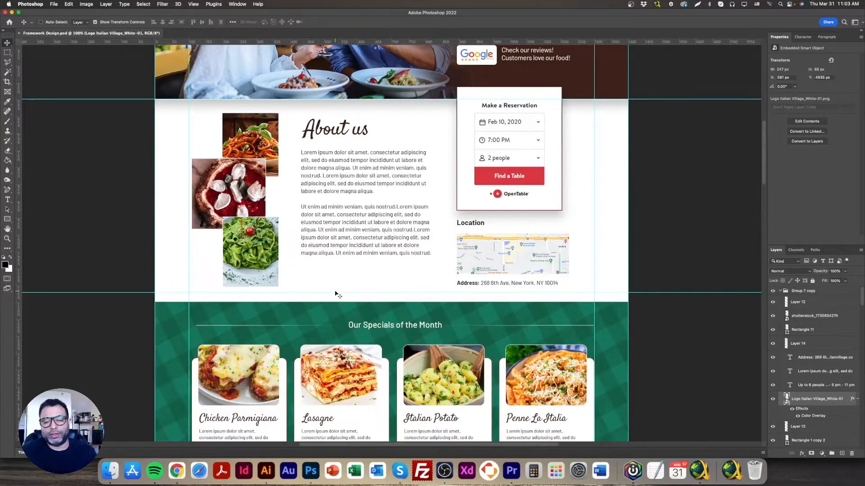
scroll(335, 292, "up", 3)
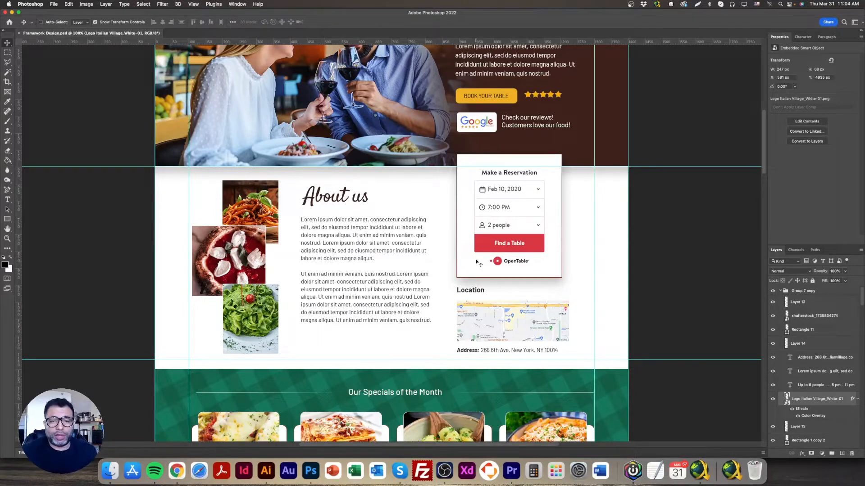
left_click_drag(18, 201, 293, 231)
left_click_drag(21, 196, 441, 239)
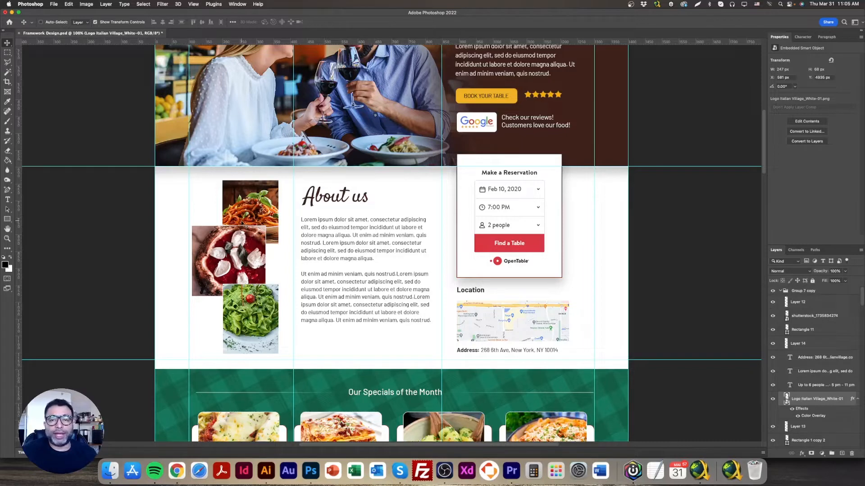
Create a new square document of 800 by 800 millimeters at 72 pixels/inch
left_click(54, 4)
left_click(68, 12)
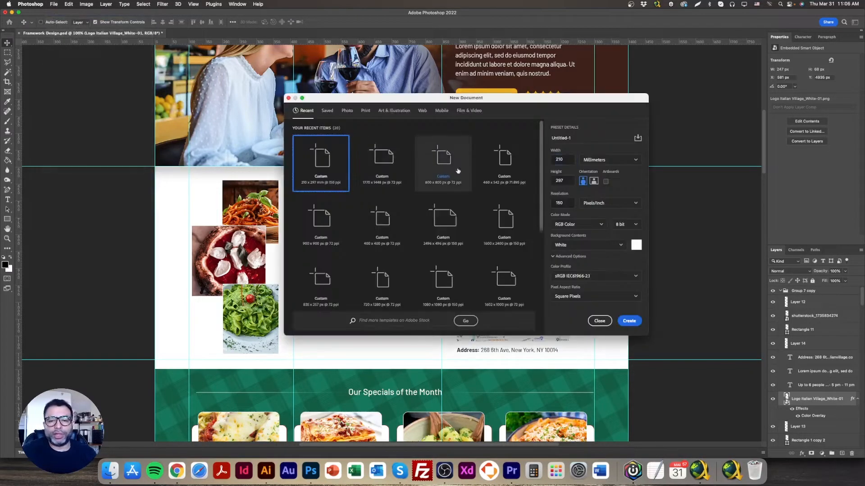
type("800")
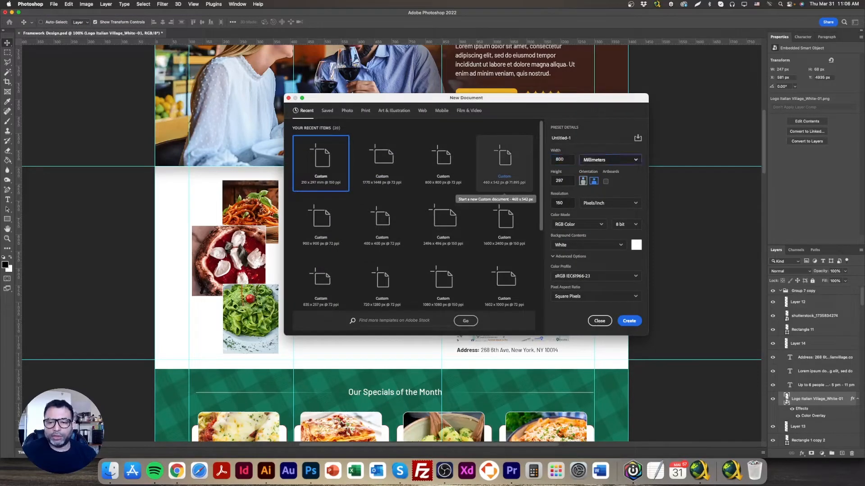
key("Tab")
key("Tab")
key("Return")
key("super+minus")
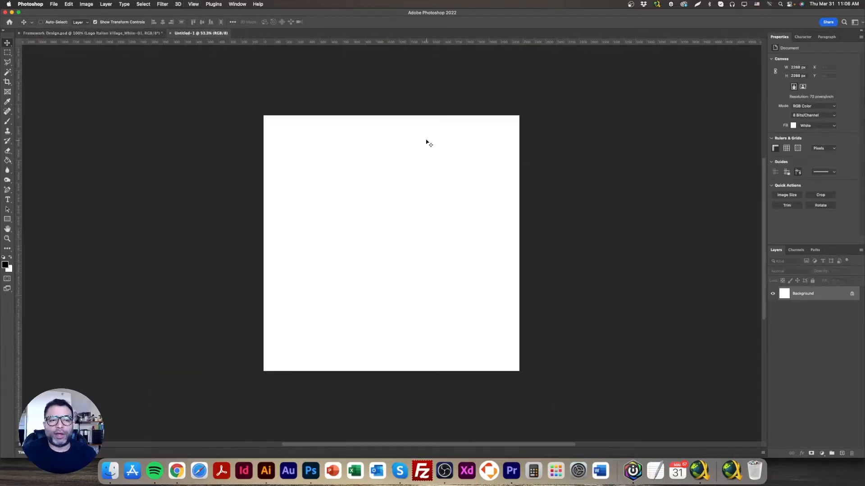
Copy the spaghetti photo from the Framework Design mockup's About us section into the new blank document
left_click(132, 33)
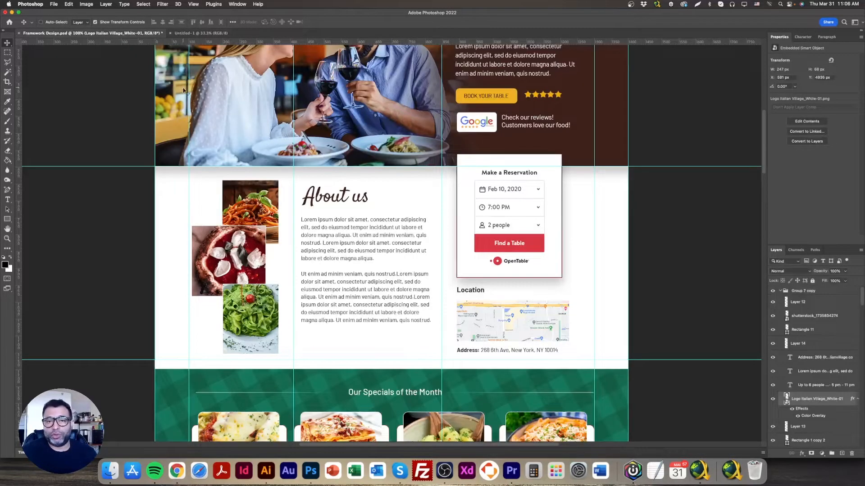
right_click(241, 202)
left_click(281, 201)
left_click_drag(281, 200, 188, 36)
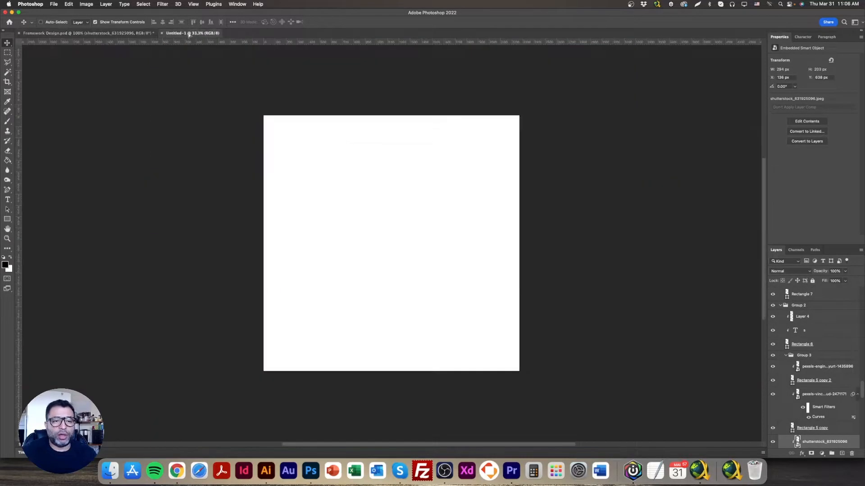
left_click_drag(396, 197, 398, 198)
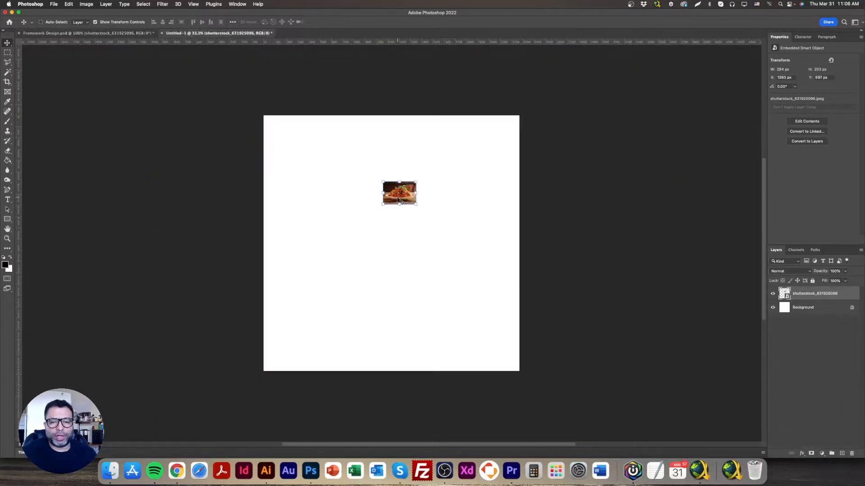
Enlarge the spaghetti photo to cover the whole canvas and center the plate in the square
left_click_drag(487, 247, 353, 180)
left_click_drag(499, 289, 617, 384)
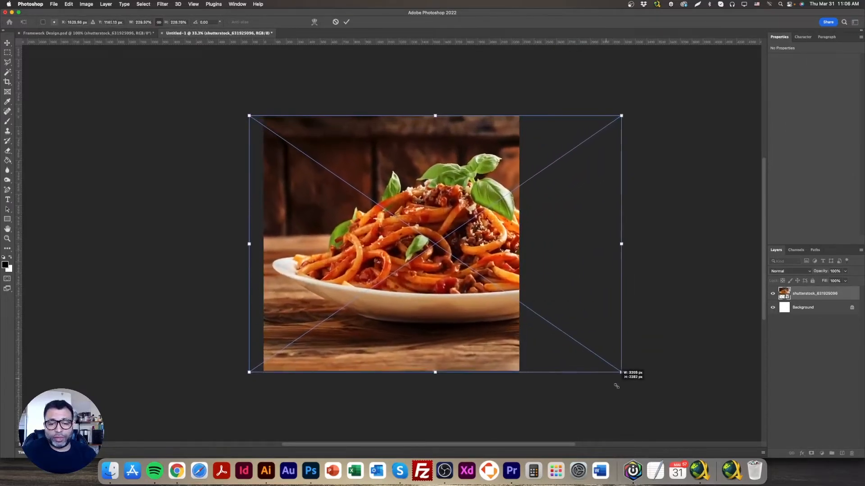
left_click_drag(533, 290, 487, 294)
key("Return")
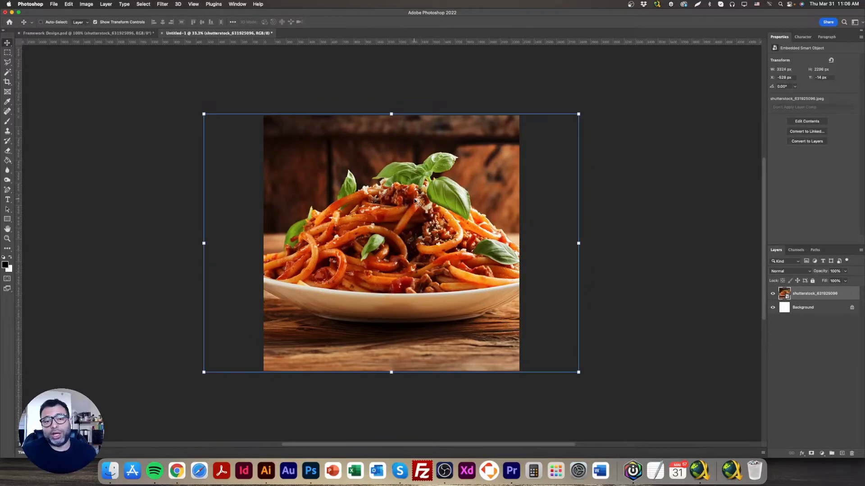
Set up a Save for Web export of the spaghetti image with JPEG quality 50 and a width of 800 px
left_click(54, 4)
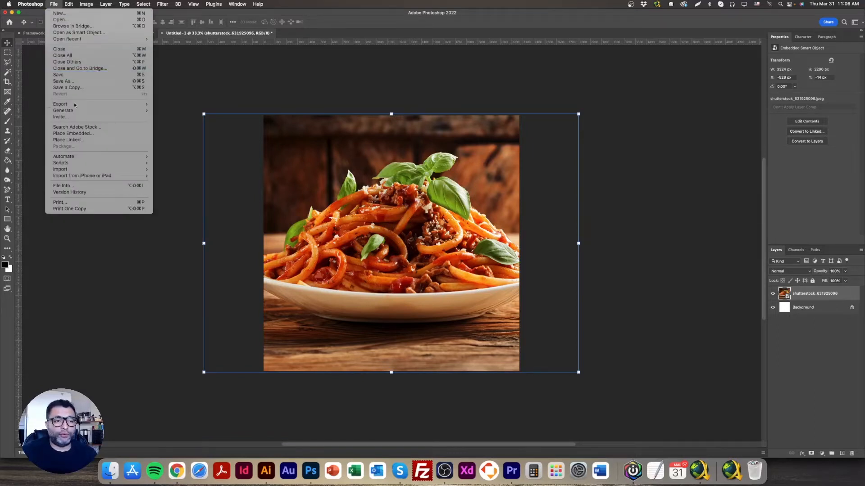
mouse_move(88, 107)
left_click(198, 132)
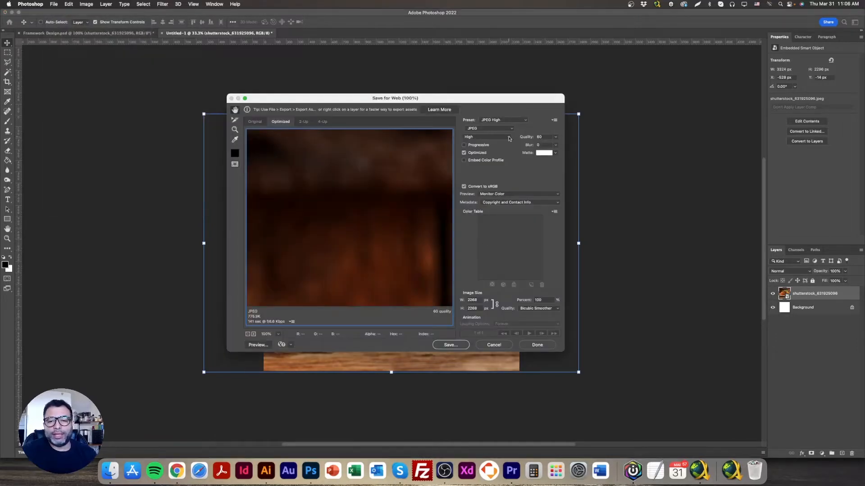
type("50")
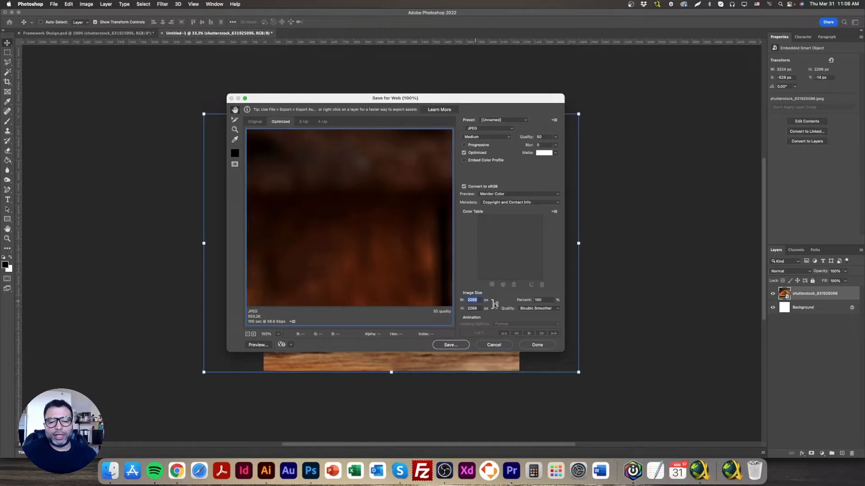
type("800")
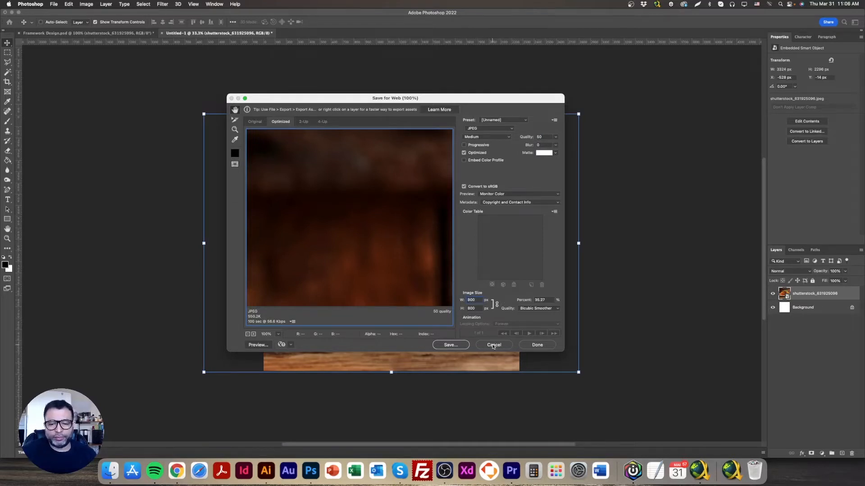
Save the optimized spaghetti image as pic1 in the Module 4 - Creating the Page folder
left_click(449, 346)
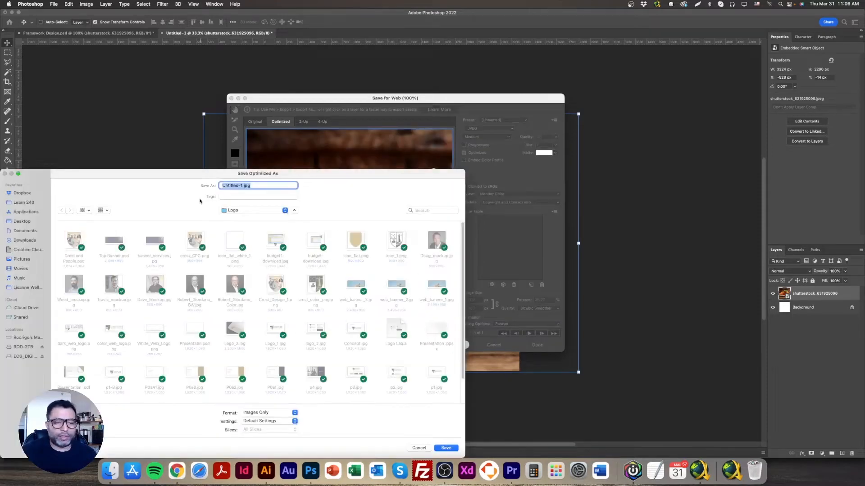
left_click(270, 214)
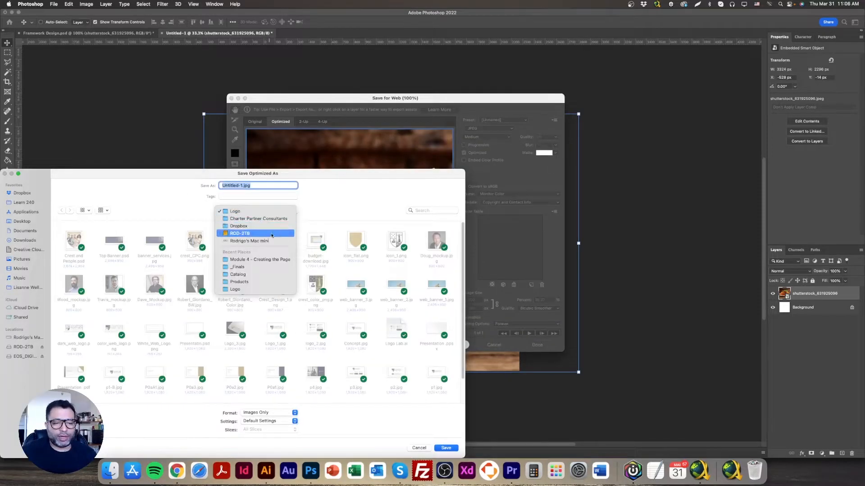
left_click(269, 260)
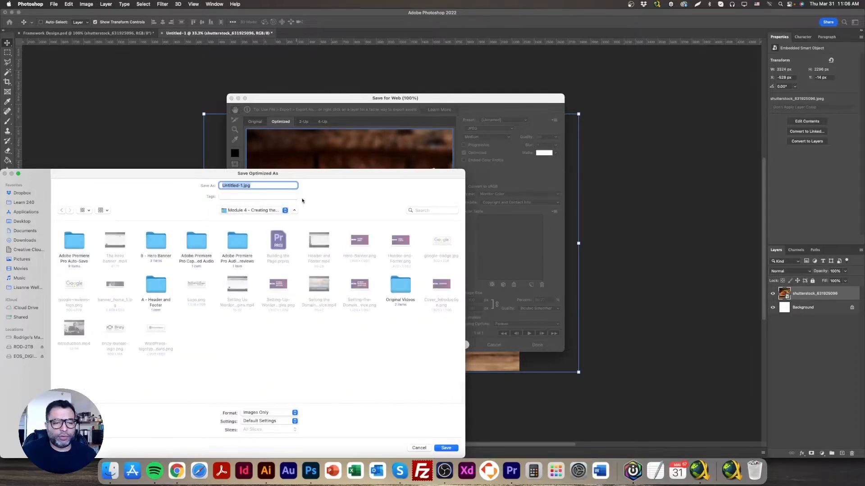
type("pic1")
key("Return")
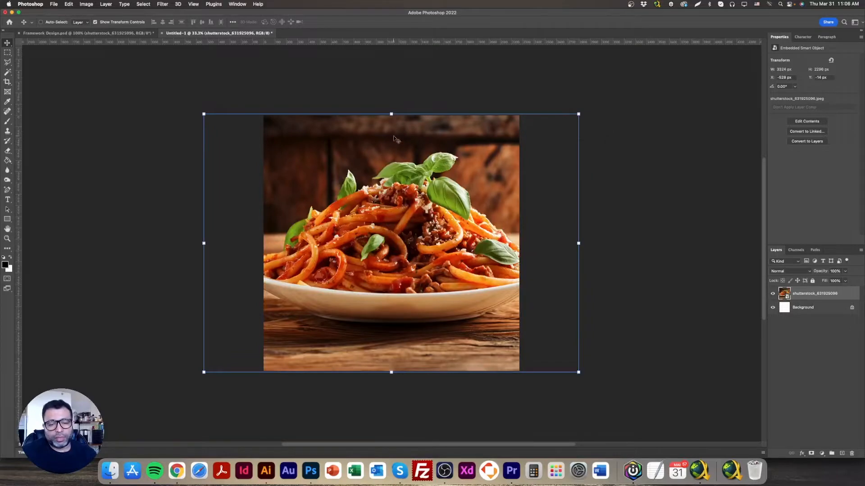
Copy the pizza photo from the Framework Design mockup into the square image document
left_click(127, 36)
right_click(247, 264)
left_click(251, 259)
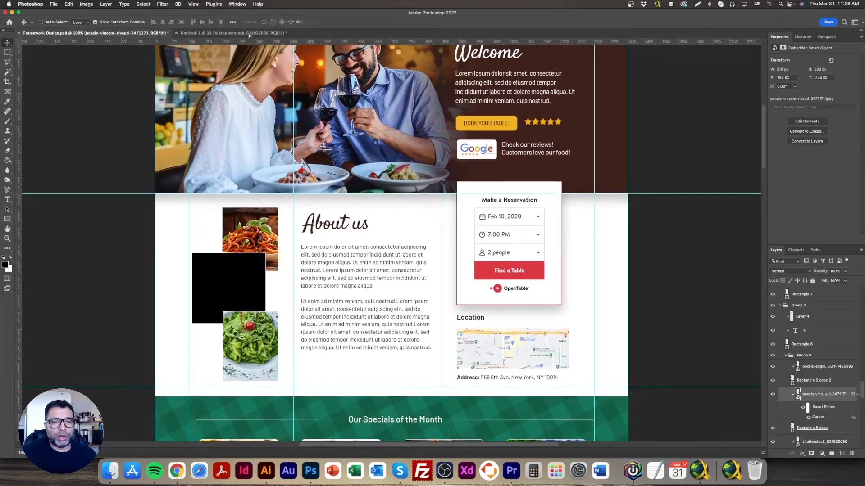
left_click(248, 34)
left_click_drag(410, 240, 410, 240)
Enlarge the pizza photo to cover the whole canvas and reposition it so most of the pizza is framed
key("super+t")
left_click(460, 171)
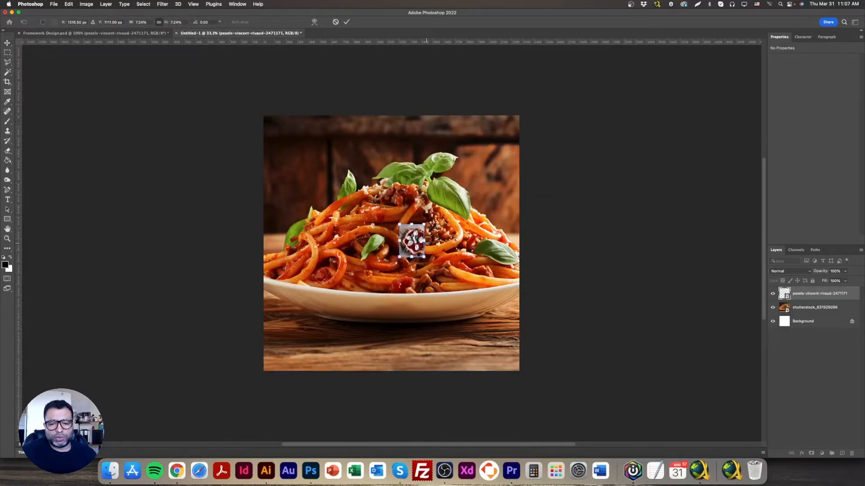
left_click_drag(426, 243, 579, 243)
left_click_drag(555, 342, 610, 398)
left_click_drag(515, 304, 498, 308)
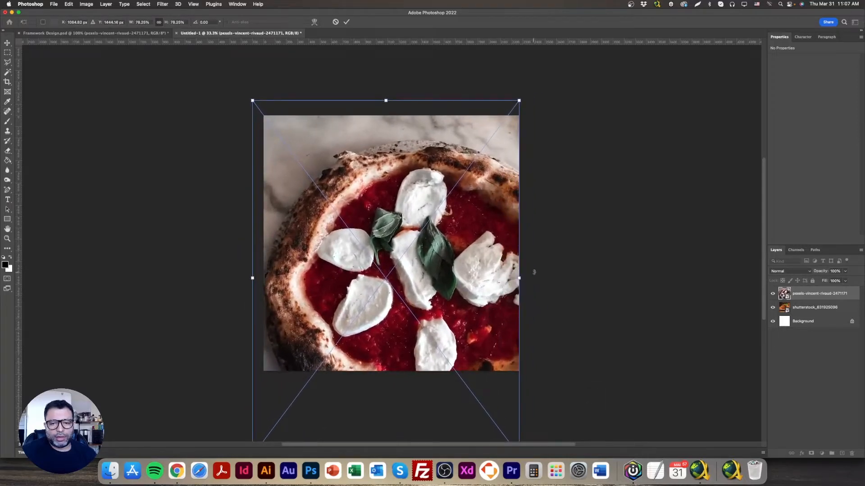
left_click_drag(520, 260, 525, 260)
key("Return")
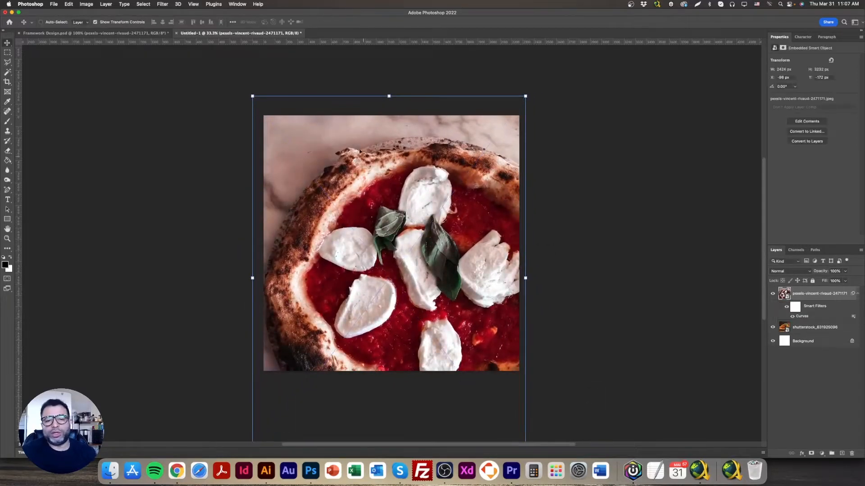
left_click_drag(300, 195, 307, 188)
Set up a Save for Web JPEG export of the pizza image and enter a smaller image width
left_click(53, 4)
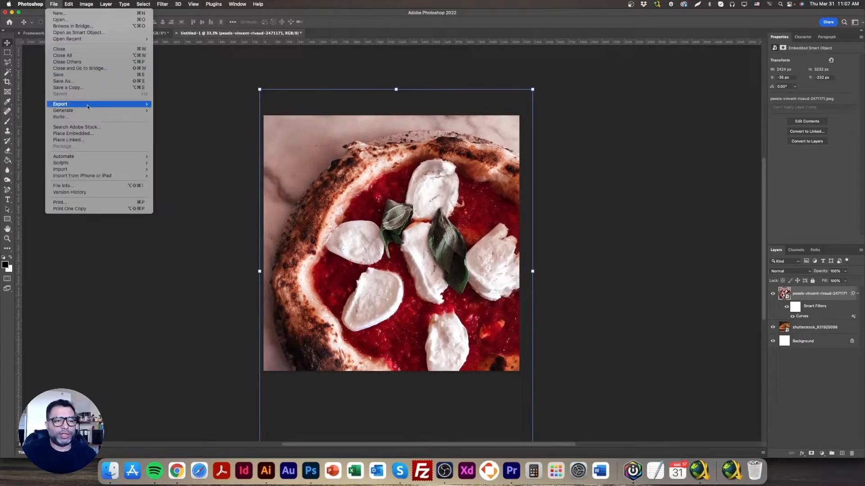
mouse_move(112, 104)
left_click(195, 131)
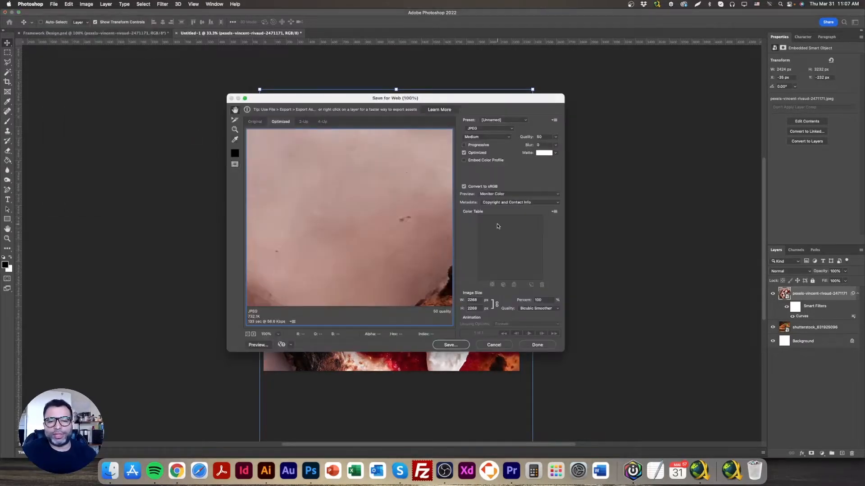
left_click(461, 345)
key("Escape")
type("800")
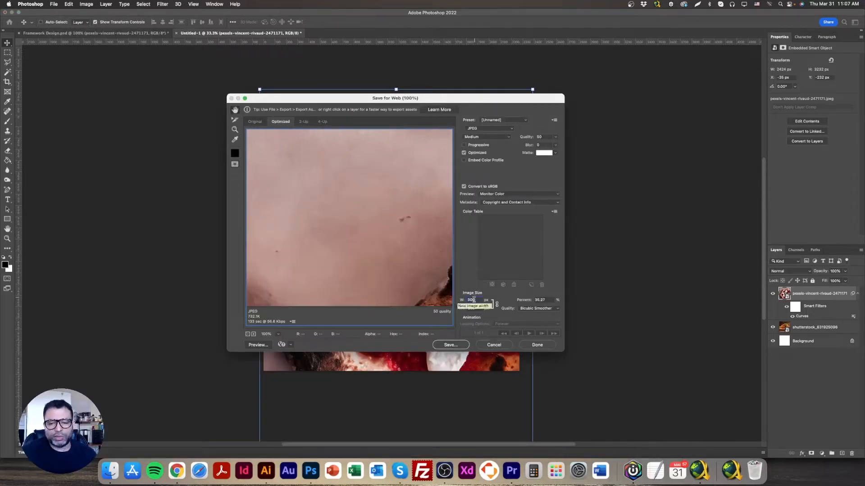
Save the optimized pizza image as pic2.jpg alongside the first exported picture
left_click(452, 345)
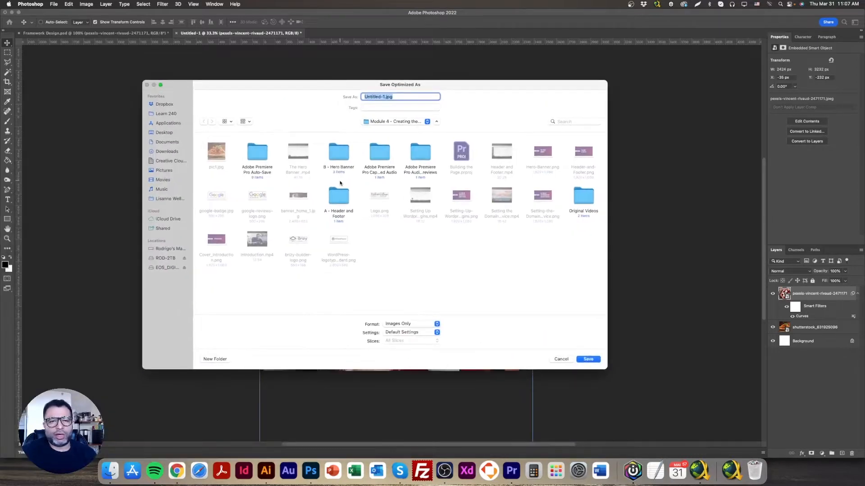
left_click(228, 158)
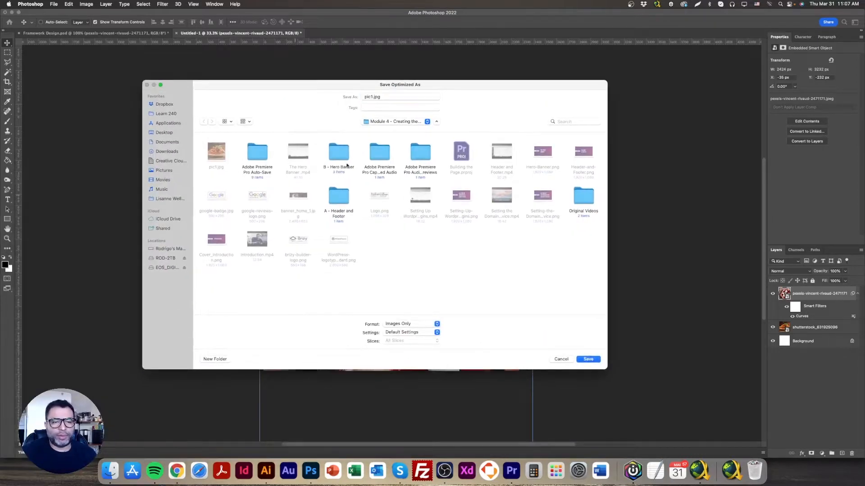
left_click(371, 97)
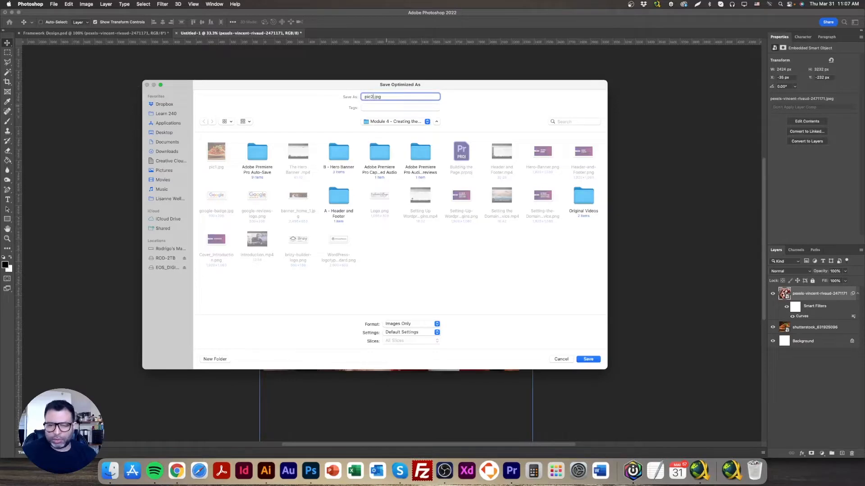
key("Return")
Copy the green pasta photo from the Framework Design mockup into the square image document
left_click(156, 33)
right_click(267, 328)
left_click(291, 350)
left_click_drag(290, 350, 617, 409)
Enlarge the green pasta photo to cover the canvas and position the pasta toward the right side of the square
left_click_drag(586, 307, 414, 307)
key("Return")
left_click_drag(500, 263, 625, 264)
left_click_drag(567, 258, 524, 259)
left_click_drag(589, 263, 555, 274)
key("Return")
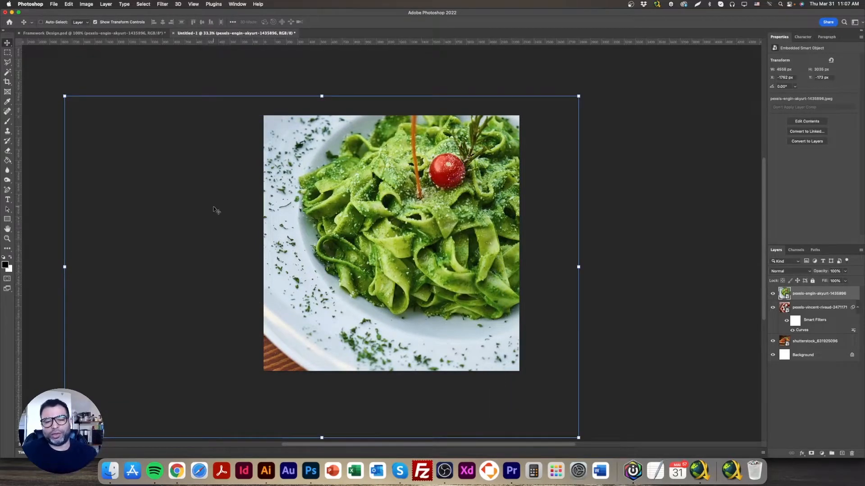
mouse_move(317, 238)
left_mouse_down()
mouse_move(342, 216)
mouse_move(338, 228)
mouse_move(326, 228)
left_mouse_up()
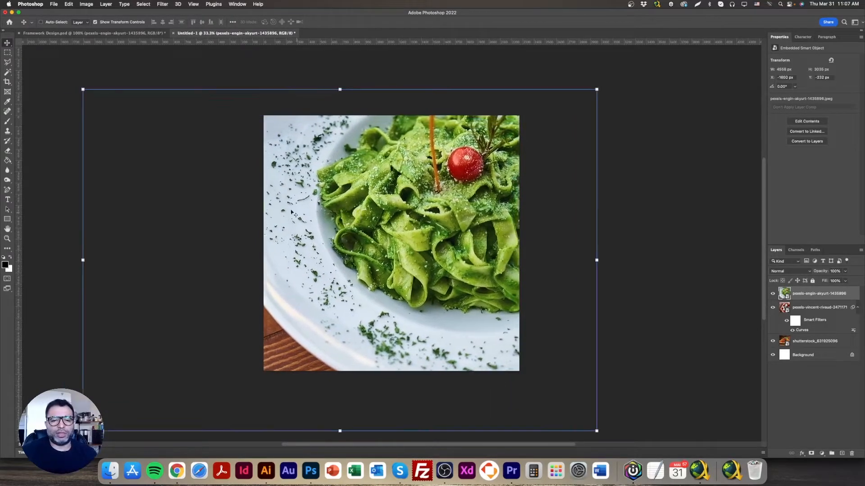
Set up a Save for Web JPEG export of the green pasta image with an image width of 800 px
left_click(53, 4)
mouse_move(90, 104)
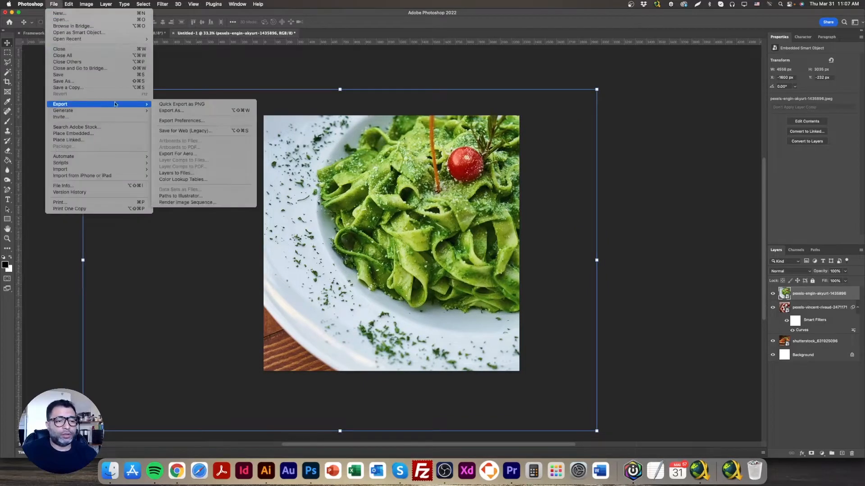
left_click(220, 132)
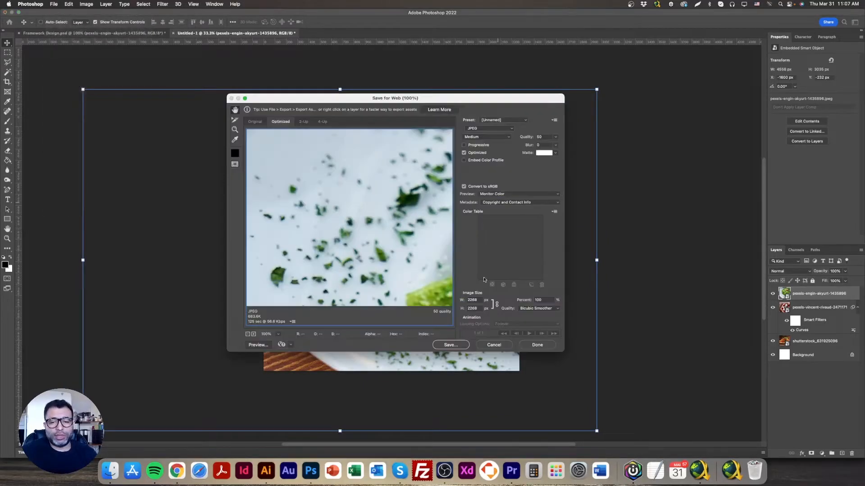
type("800")
key("Tab")
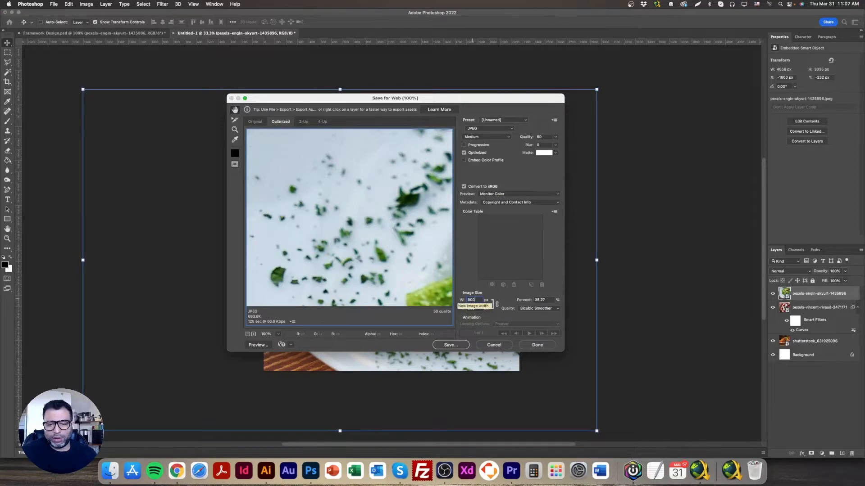
Save the optimized green pasta image as pic3.jpg in the same folder as the other exported pictures
left_click(451, 345)
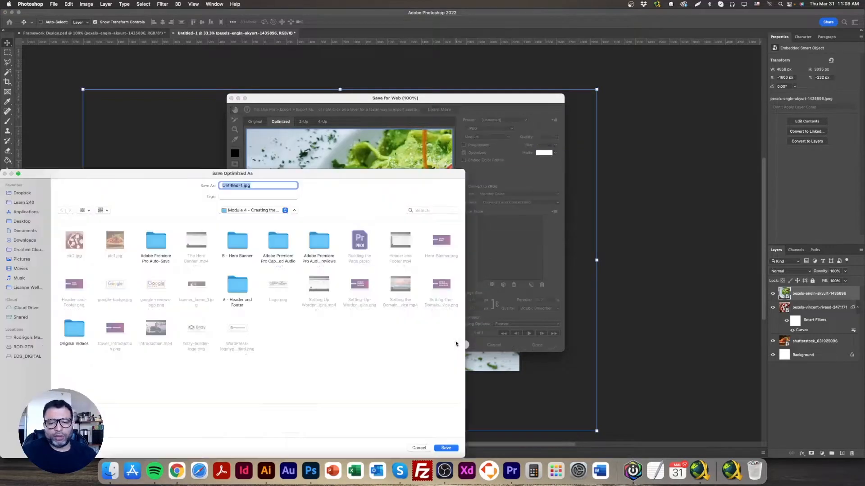
left_click(72, 240)
left_click(247, 187)
left_click(230, 185)
left_click_drag(230, 185, 253, 186)
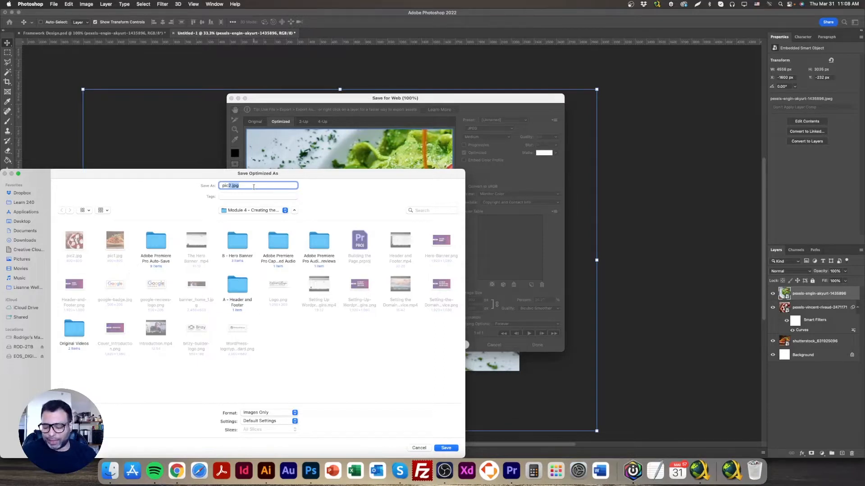
type("3")
key("Return")
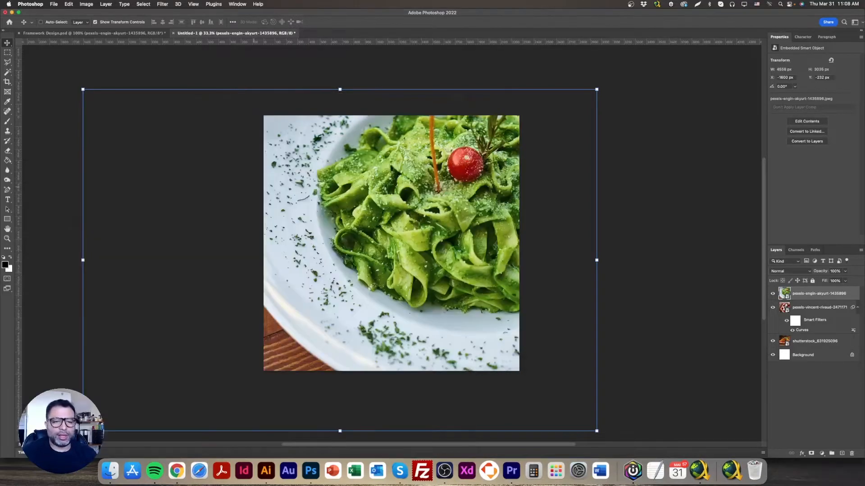
Switch to Chrome and add a blank create-your-own block below the Welcome banner on the home page
left_click(176, 473)
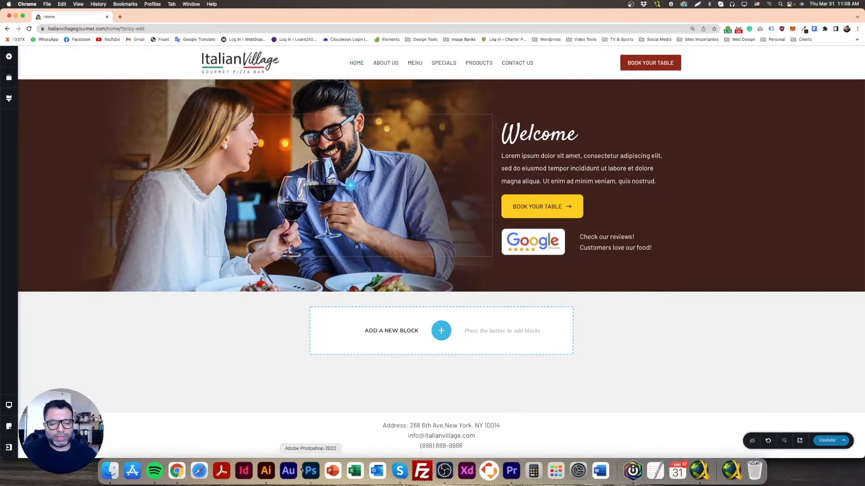
left_click(314, 473)
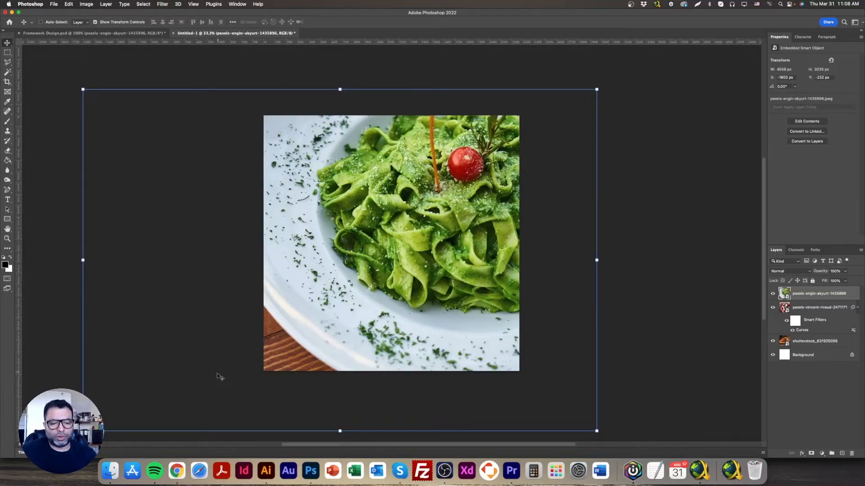
left_click(177, 471)
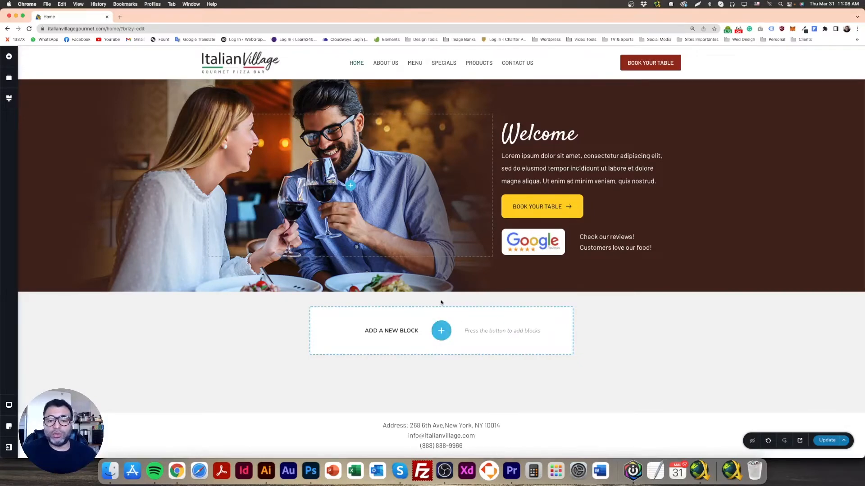
left_click(441, 330)
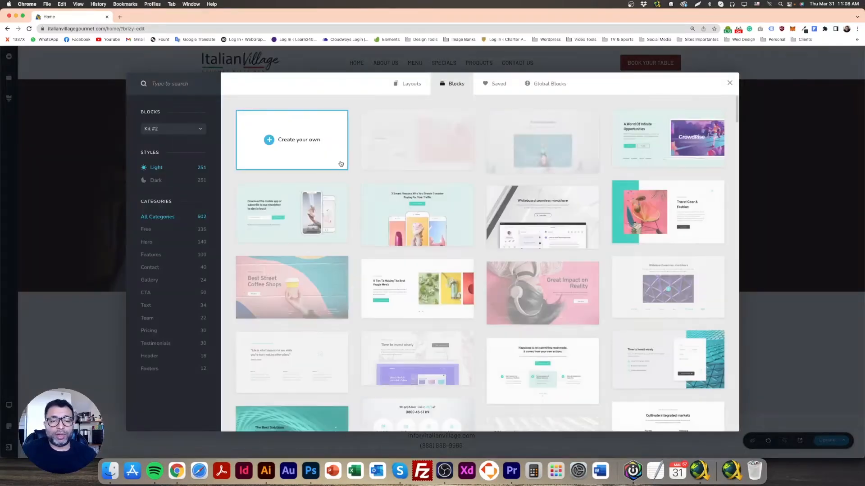
left_click(337, 162)
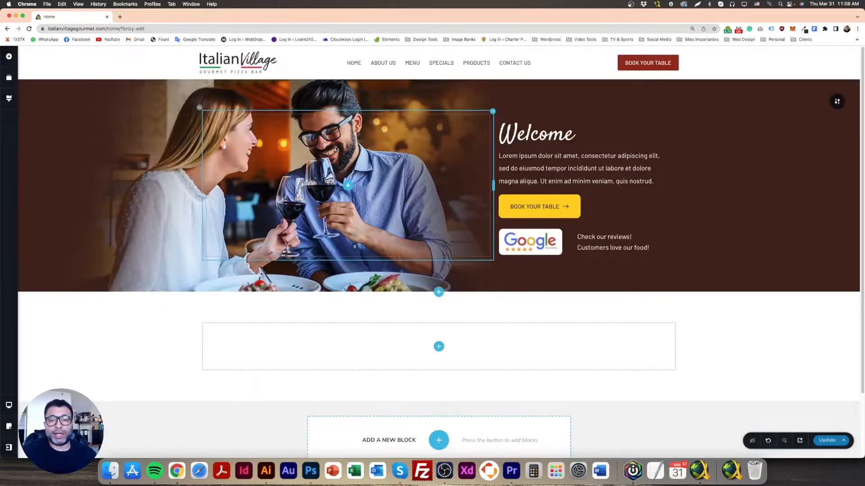
scroll(433, 270, "down", 2)
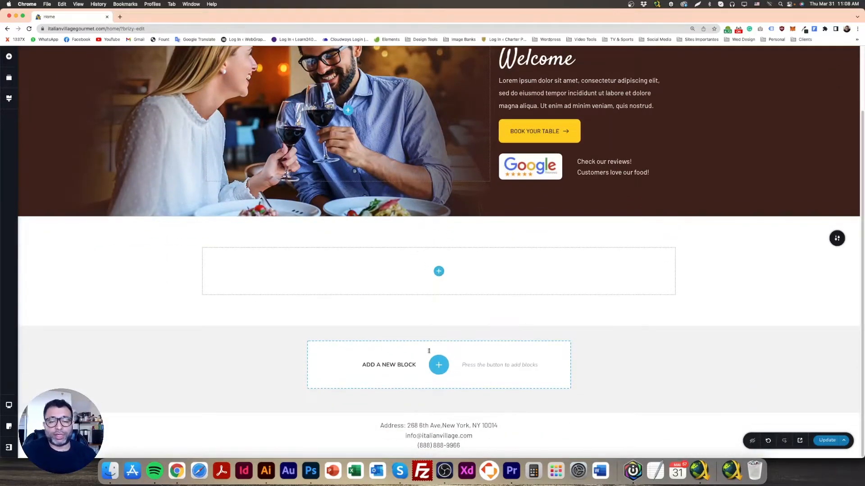
Switch to Photoshop and review the About us section layout in the Framework Design mockup
left_click(311, 471)
left_click(85, 33)
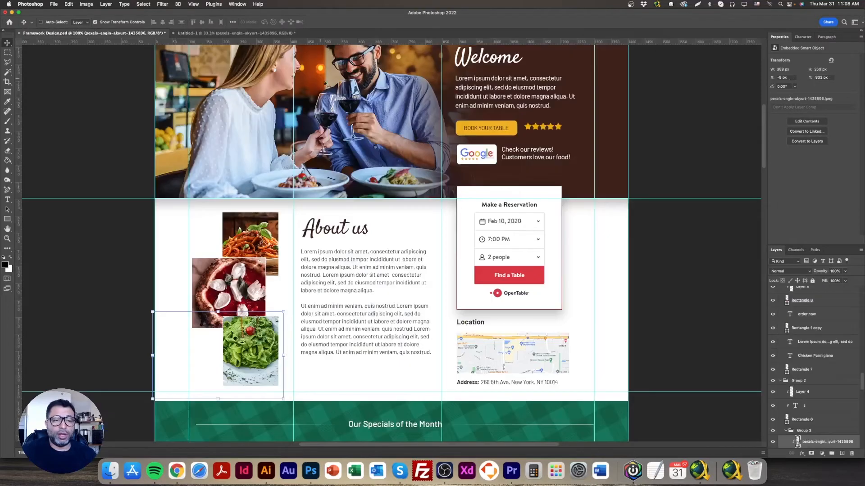
scroll(383, 309, "up", 1)
scroll(382, 309, "down", 1)
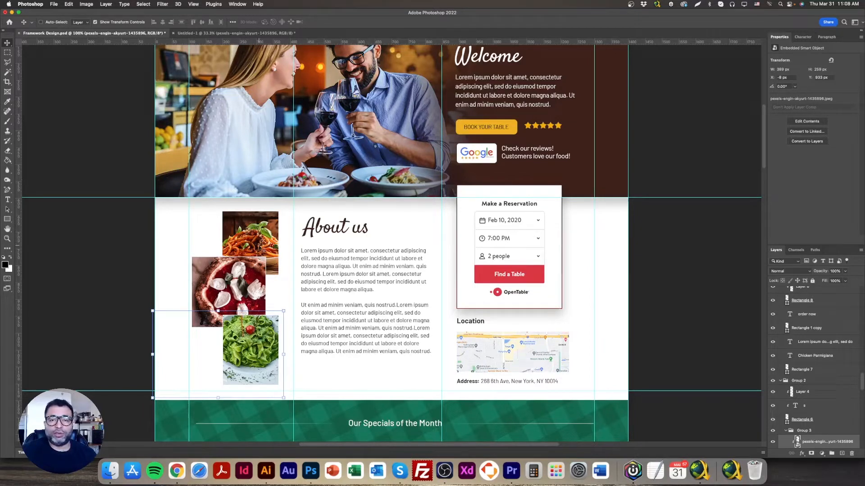
Switch to Chrome and divide the empty block into three columns by adding a column and duplicating the right-hand one
left_click(177, 474)
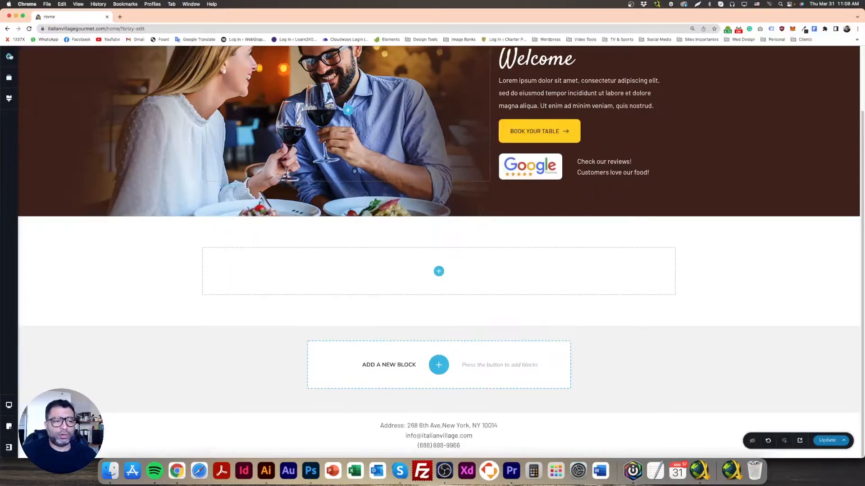
left_click(9, 56)
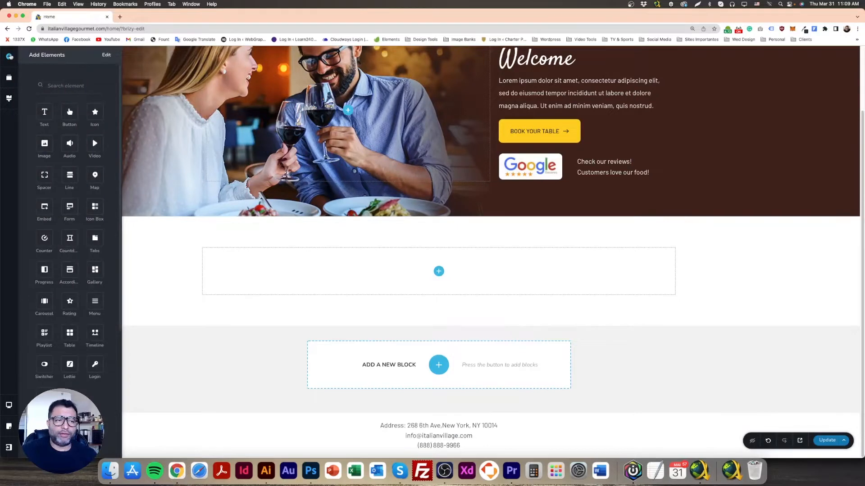
scroll(71, 238, "down", 5)
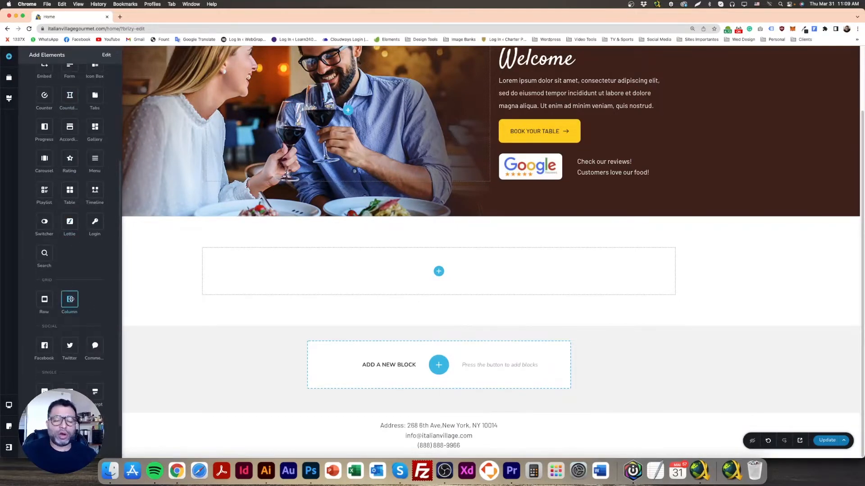
left_click_drag(71, 301, 413, 279)
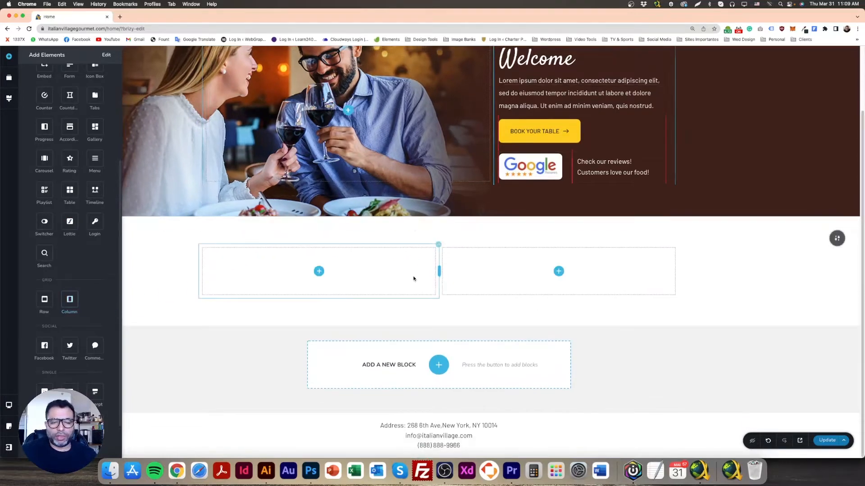
left_click(525, 316)
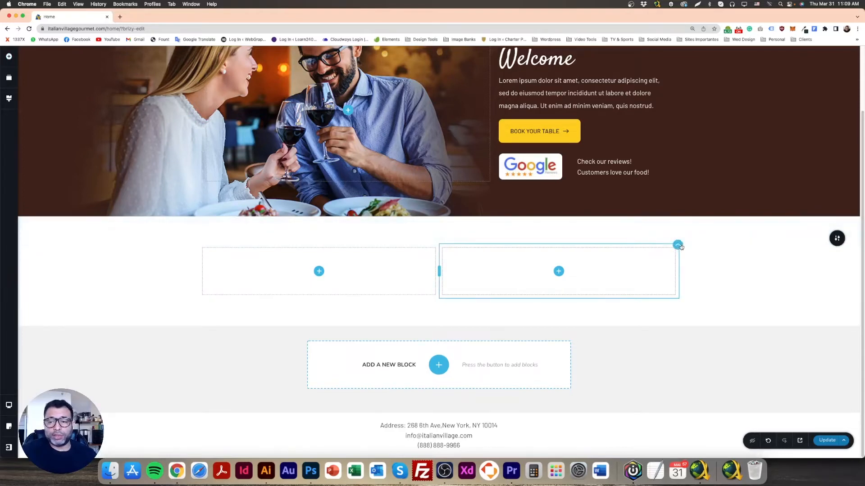
left_click(678, 245)
left_click(709, 227)
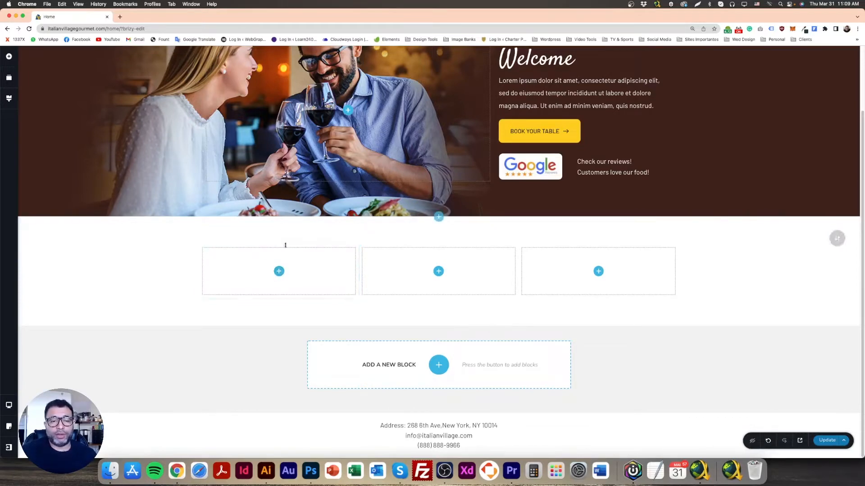
Switch to Photoshop and move the two vertical guides beside the food photos out of the way in the mockup
left_click(311, 471)
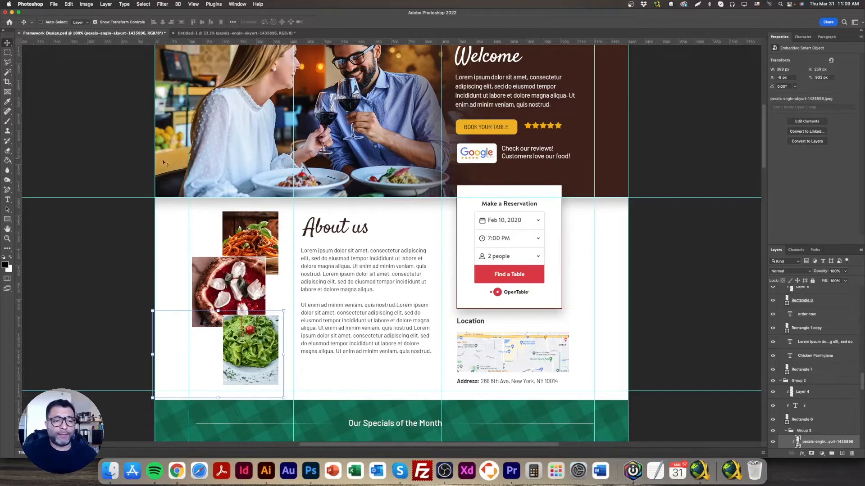
left_click_drag(189, 172, 270, 189)
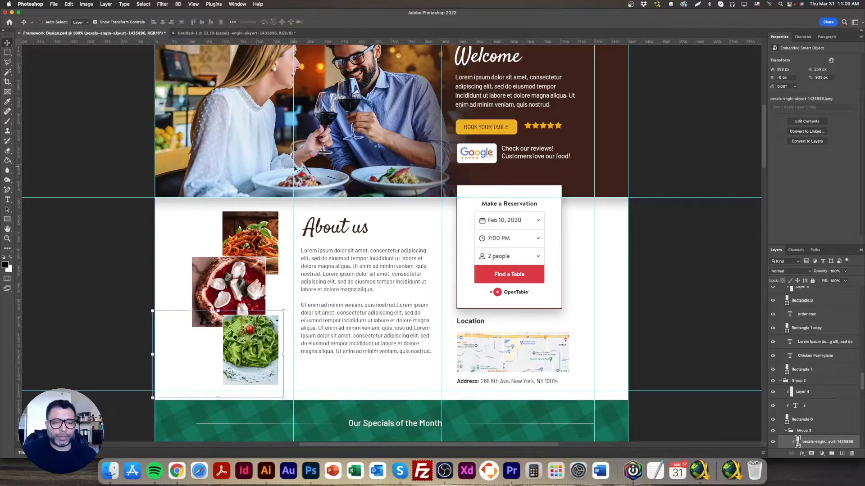
left_click_drag(293, 168, 488, 198)
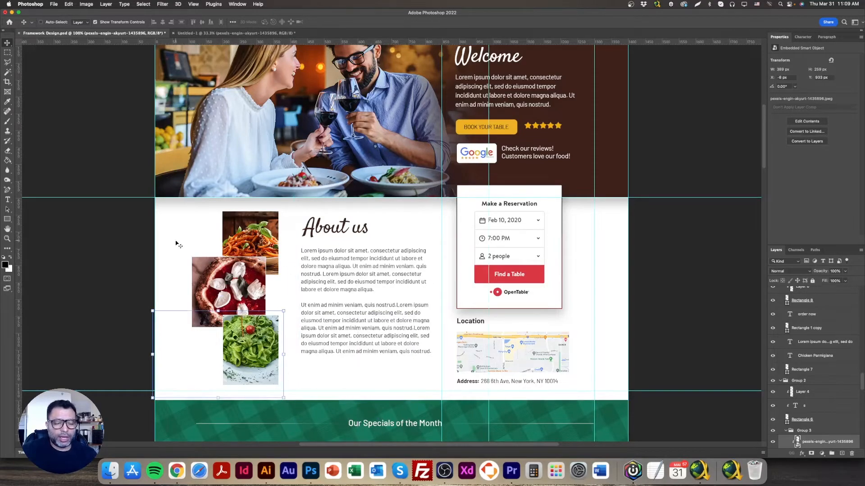
key("super+plus")
key("super+plus")
key("super+minus")
key("super+minus")
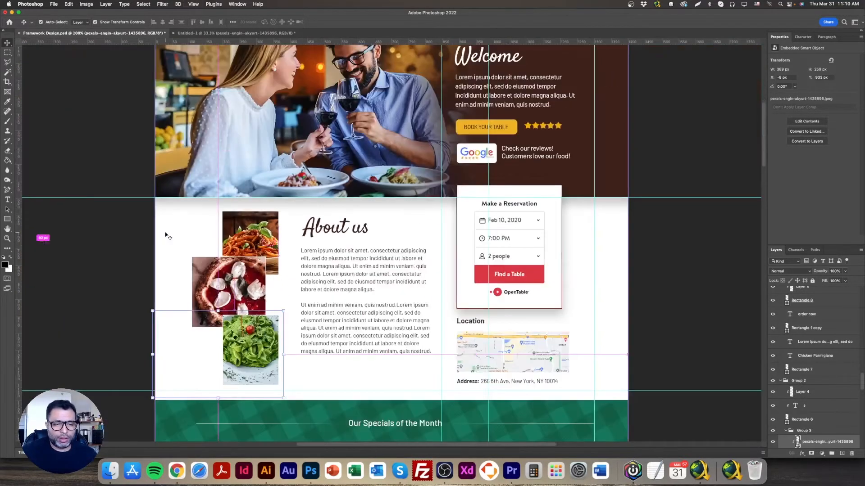
scroll(178, 238, "down", 3)
scroll(184, 239, "up", 1)
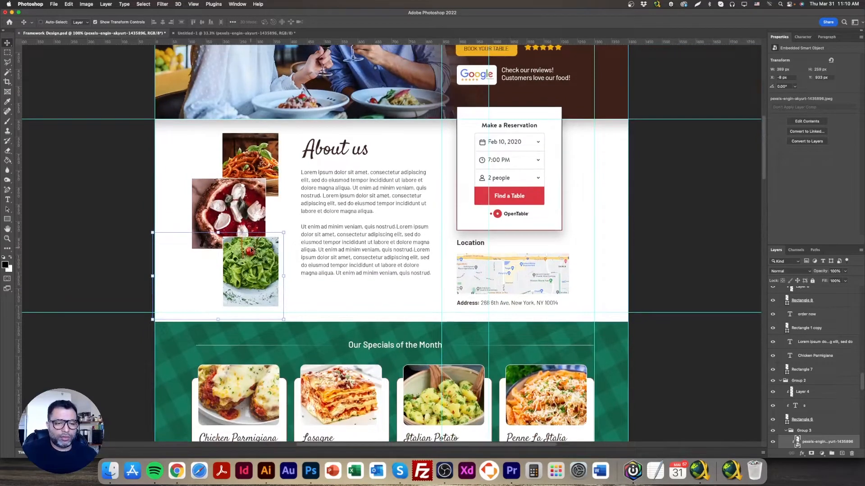
Select the group containing the three About us food photos and shift it slightly upward
right_click(256, 250)
left_click(266, 252)
right_click(253, 212)
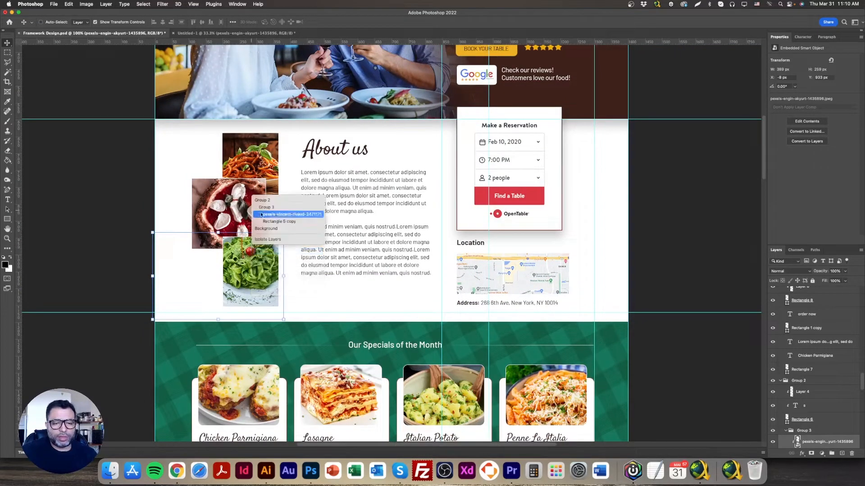
left_click(259, 207)
left_click_drag(256, 214, 229, 180)
Create a new document 2200 px wide and 1200 px high at 72 pixels/inch with a white background
left_click(53, 4)
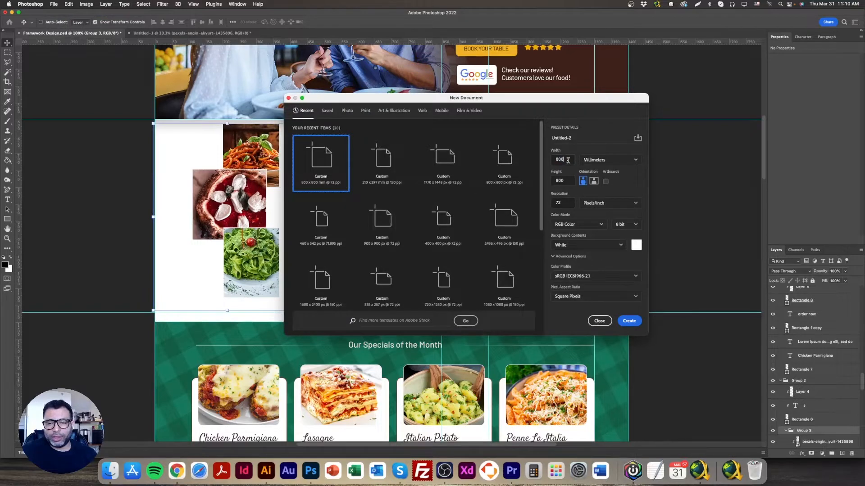
left_click(603, 160)
left_click(595, 176)
left_click(567, 160)
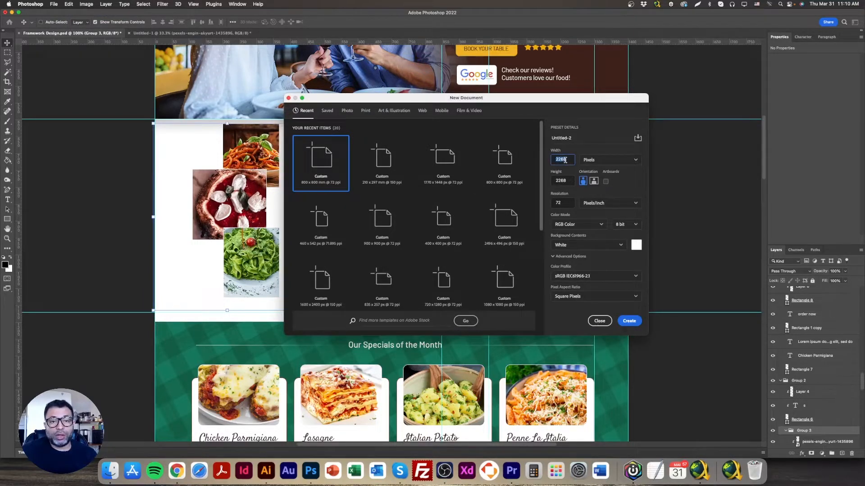
left_click(563, 179)
double_click(560, 180)
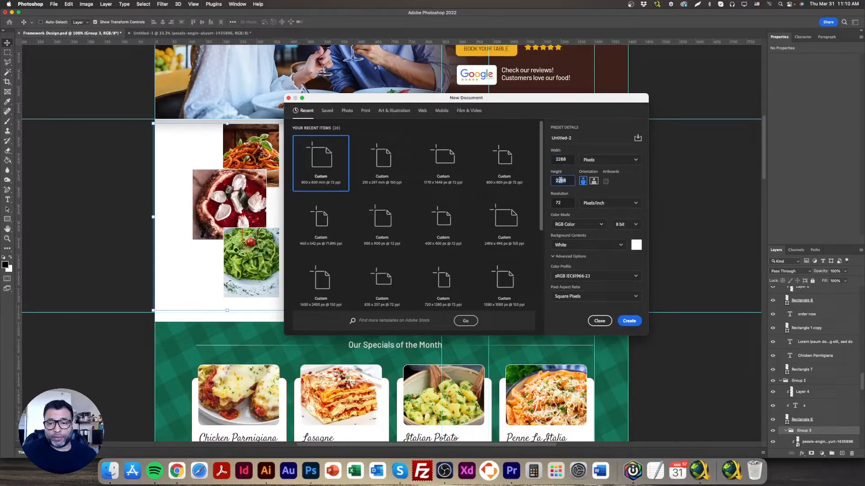
type("1200")
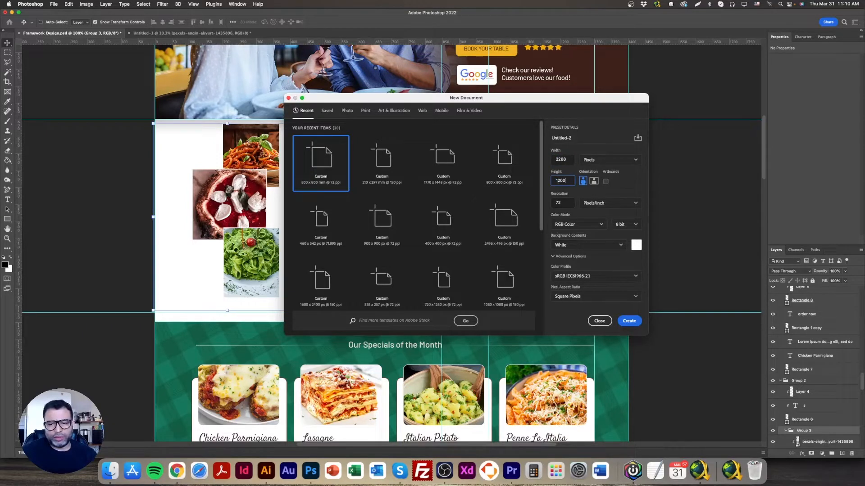
double_click(567, 159)
type("220")
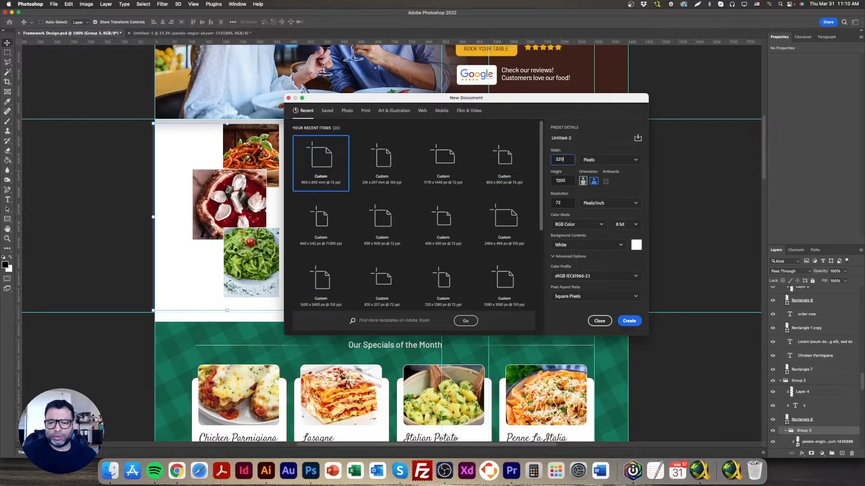
type("0")
key("Return")
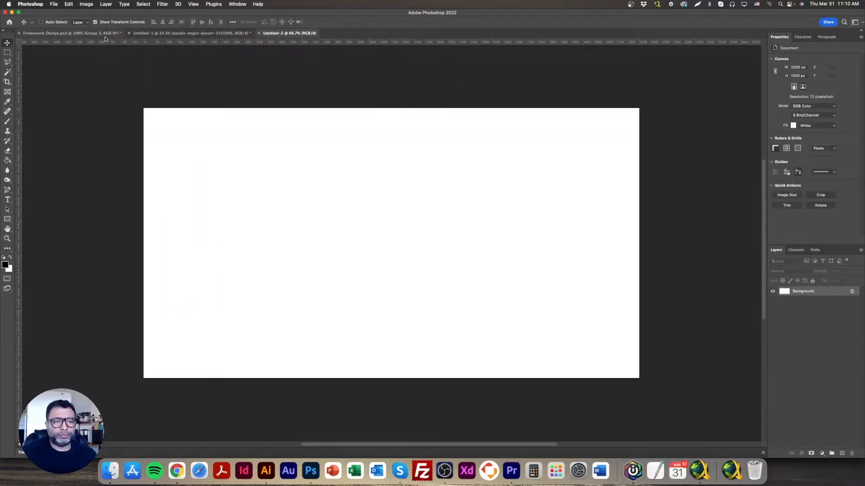
Copy the group of three food photos from Framework Design.psd into the left part of the new blank document
left_click(88, 35)
left_click_drag(254, 211, 292, 51)
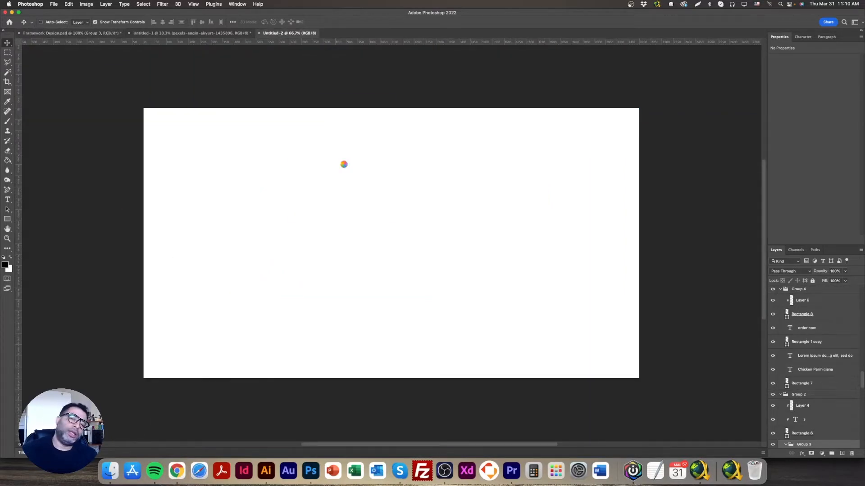
left_click_drag(344, 167, 204, 198)
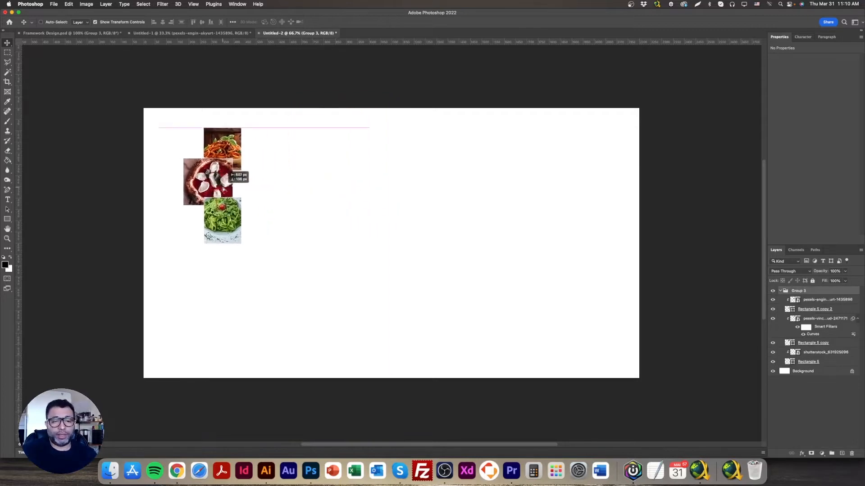
Scale the food photo group up proportionally until it nearly fills the canvas height, keeping it in the left part
left_click(255, 254)
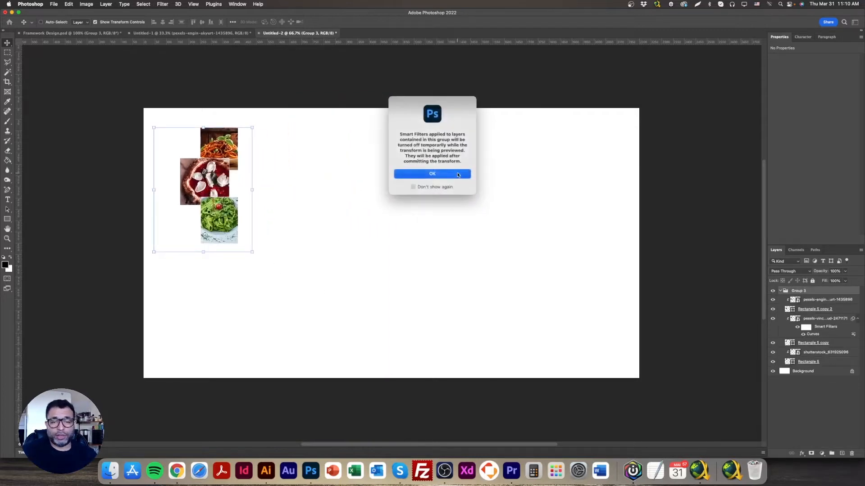
left_click(458, 176)
left_click_drag(293, 283, 273, 289)
left_click_drag(321, 255, 329, 257)
left_click_drag(281, 260, 276, 255)
key("Return")
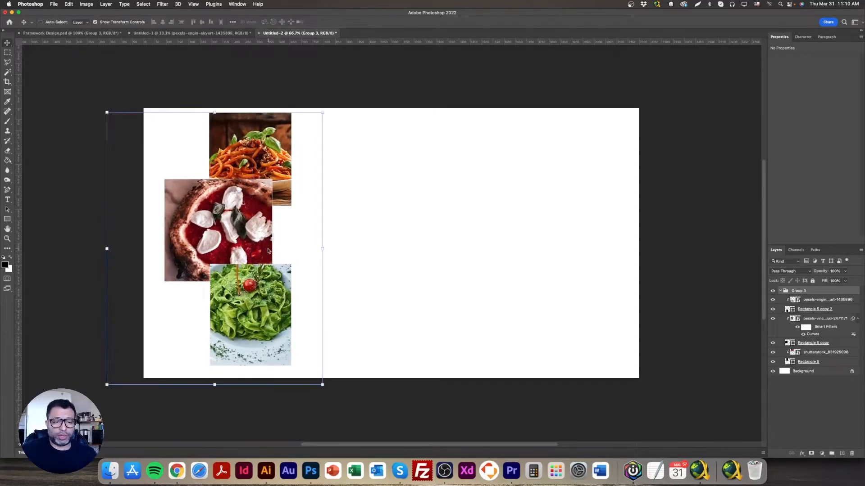
Thicken the white stroke of Rectangle 5, the frame of the upper pasta photo, to 4.43 px
right_click(275, 141)
left_click(279, 139)
right_click(279, 141)
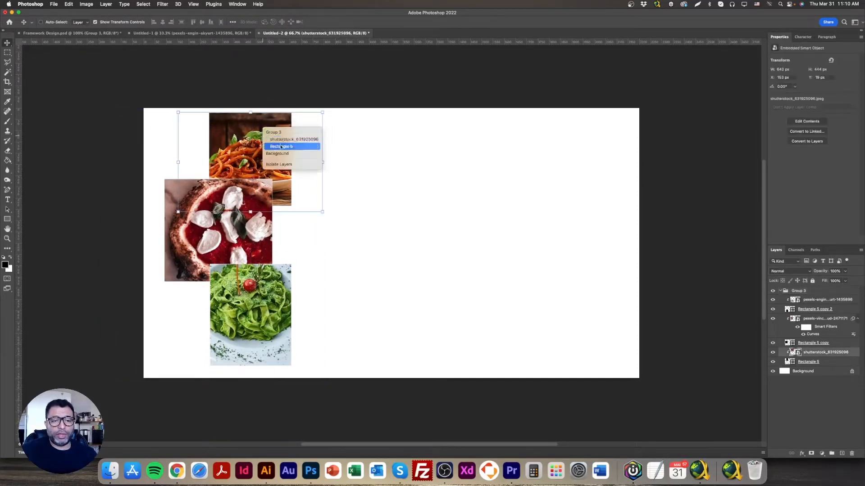
left_click(281, 146)
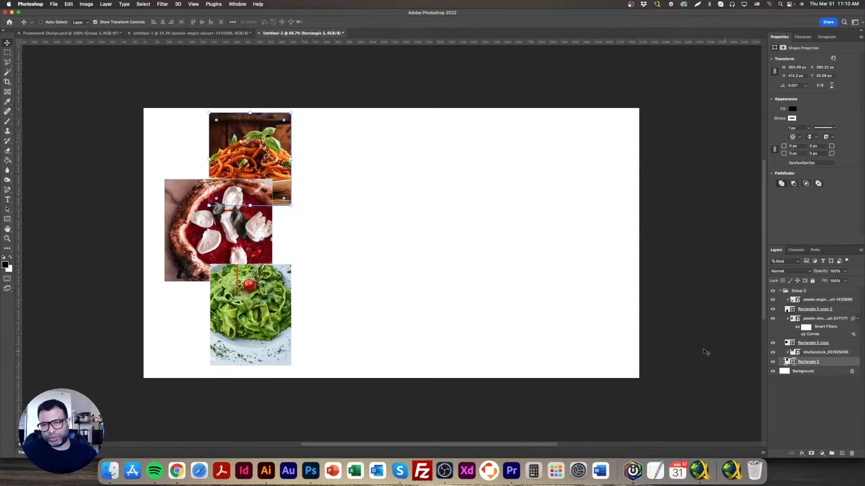
left_click(792, 120)
left_click(792, 119)
left_click(807, 129)
left_click_drag(809, 136, 810, 138)
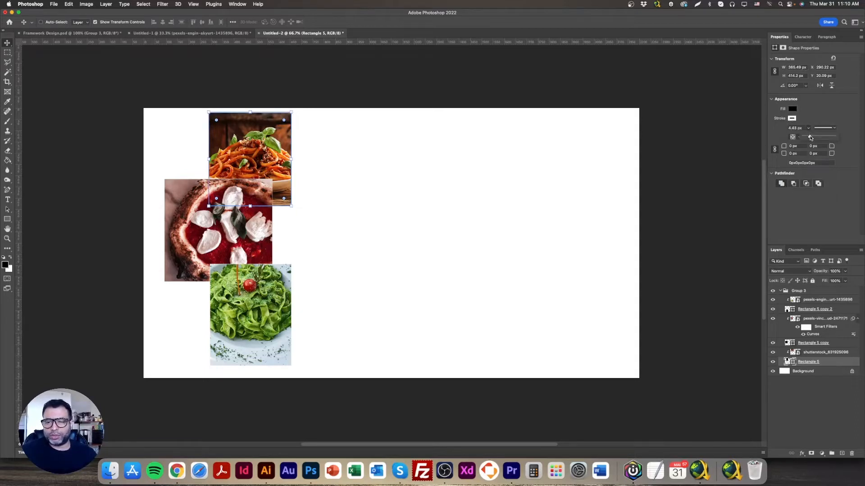
left_click(418, 185)
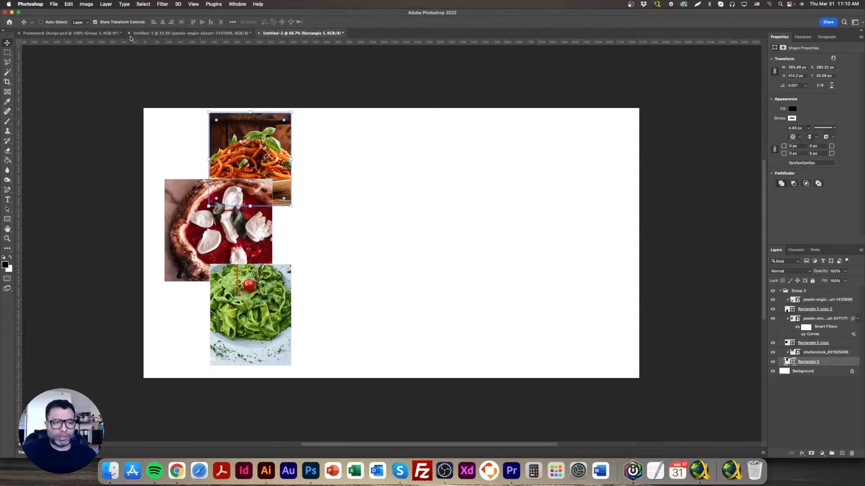
Turn off the transform controls and delete the Background layer so the canvas is transparent
left_click(120, 22)
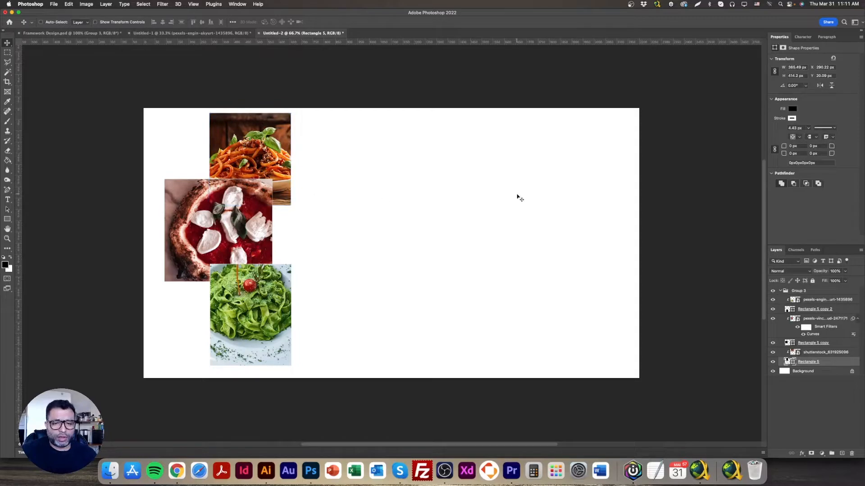
left_click(809, 372)
key("Delete")
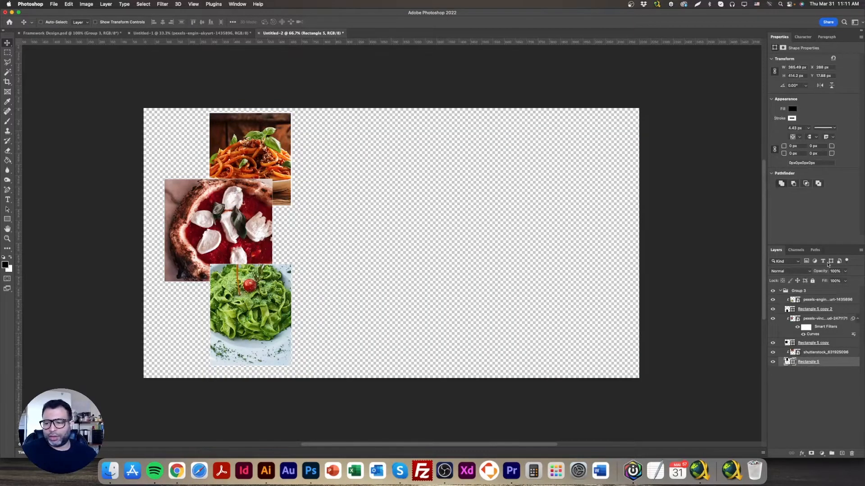
Set the stroke width of Rectangle 5 copy, the pizza photo's frame, to 4 px
right_click(241, 209)
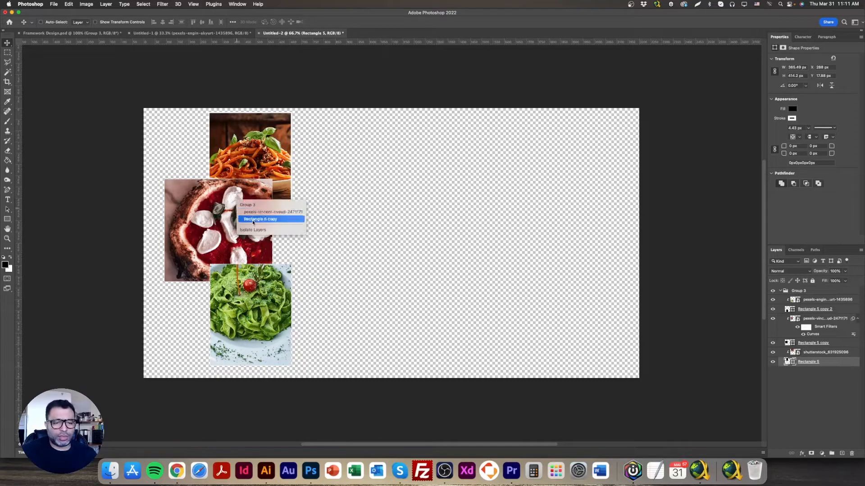
left_click(253, 219)
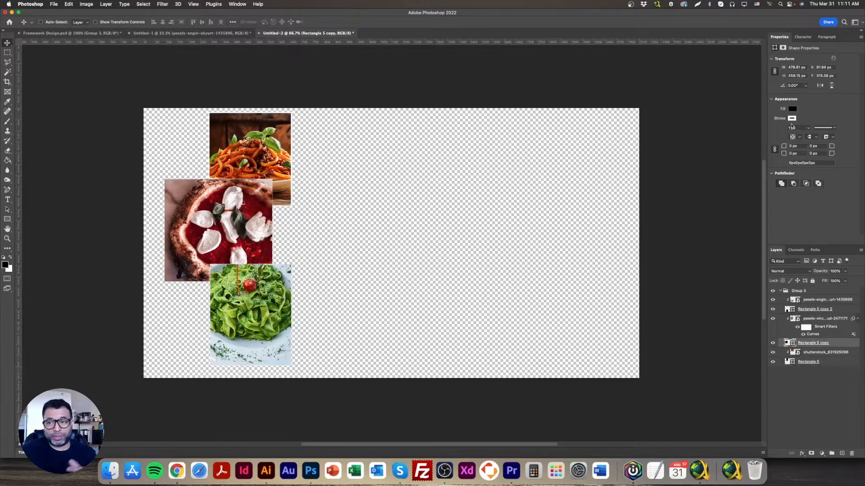
type("4")
key("Return")
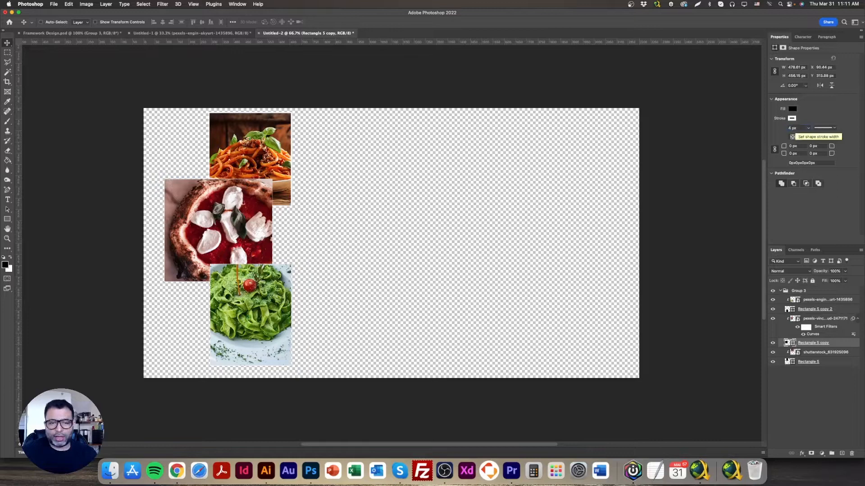
Set the stroke width of Rectangle 5 copy 2, the green pasta photo's frame, to 4 px
right_click(250, 277)
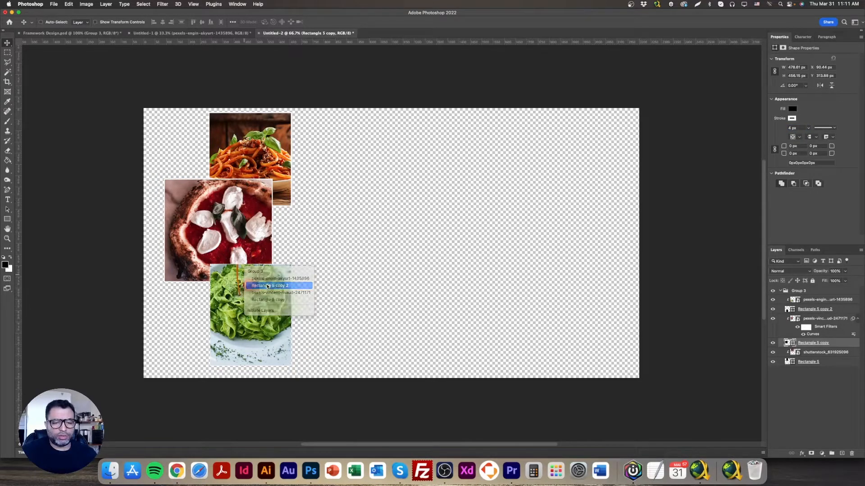
left_click(270, 286)
left_click_drag(798, 130, 772, 129)
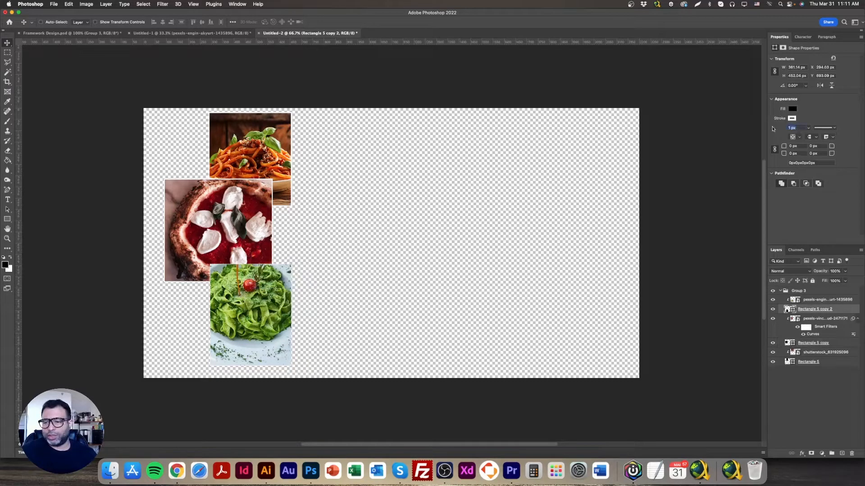
type("4")
key("Return")
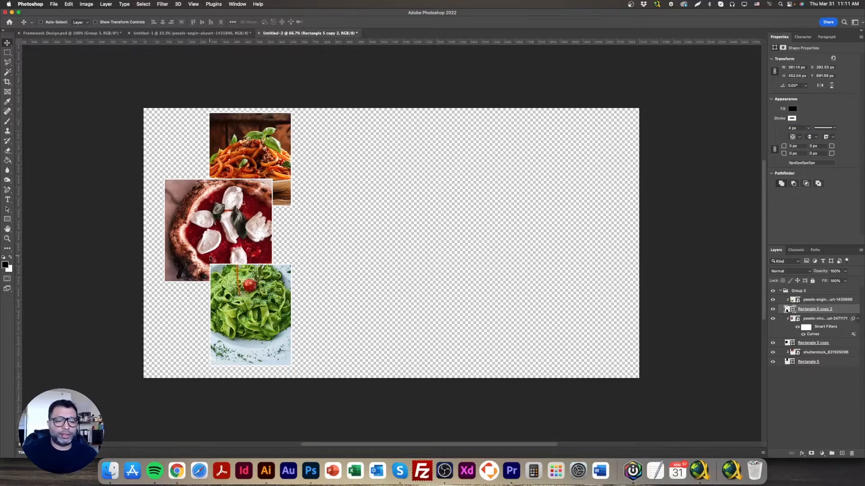
Crop a thin strip off the canvas's lower edge, leaving it about 1168 px high
left_click(7, 86)
left_click_drag(390, 379, 385, 373)
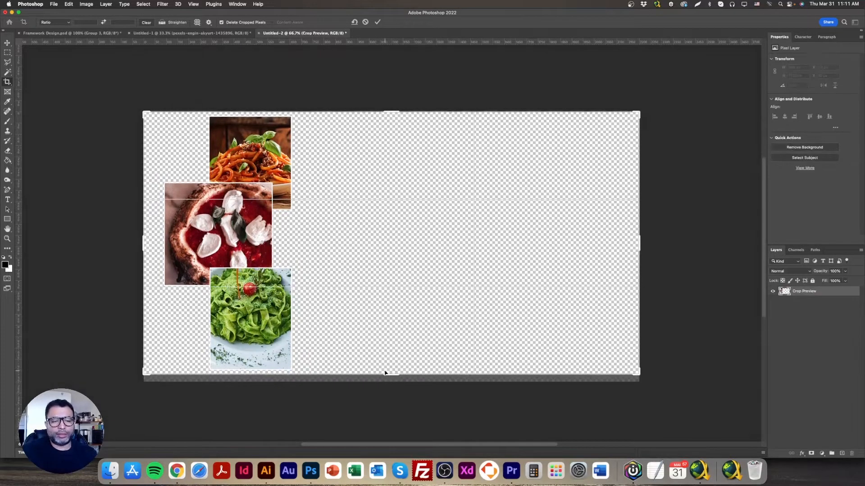
key("Return")
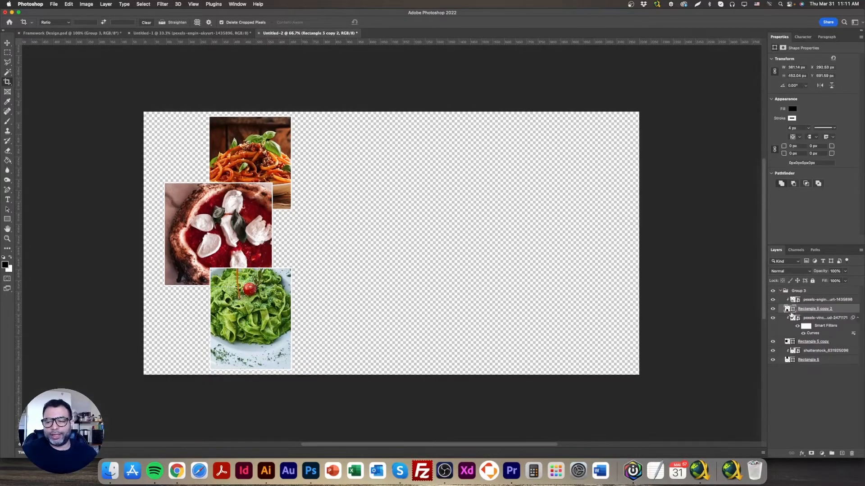
Shift the photo group slightly left and crop away the empty area beside it, leaving the canvas about 683 px wide
left_click(811, 291)
left_click(7, 43)
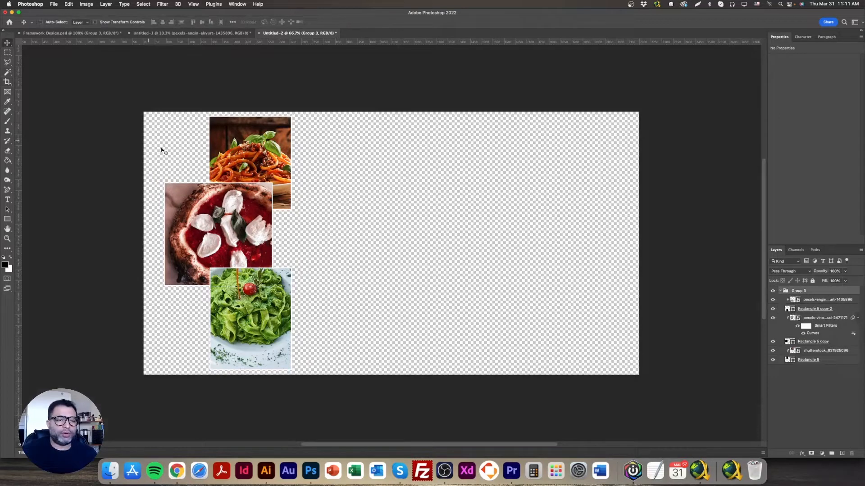
left_click_drag(250, 197, 245, 198)
left_click(9, 81)
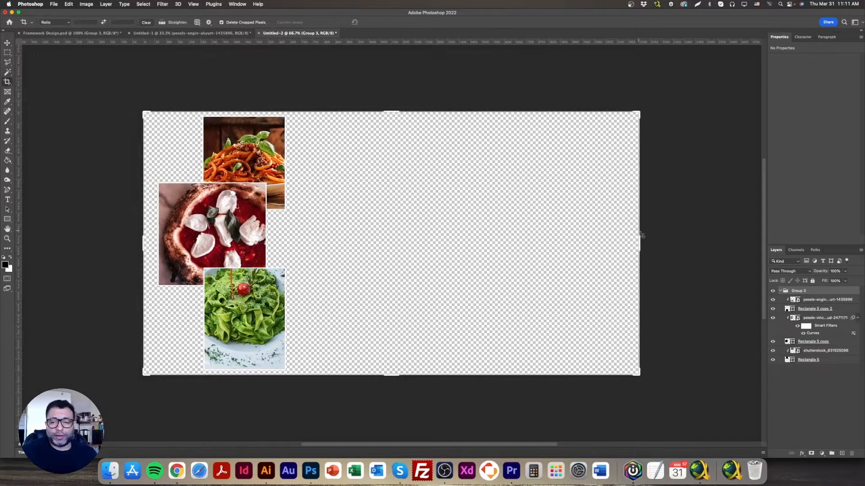
mouse_move(638, 243)
left_mouse_down()
mouse_move(493, 229)
mouse_move(467, 237)
left_mouse_up()
key("Return")
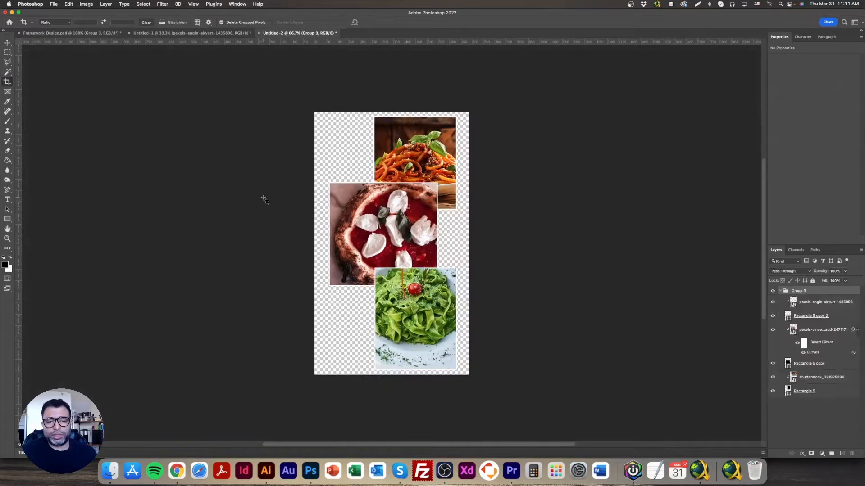
Check the cropped document's pixel dimensions in Image Size
left_click(8, 43)
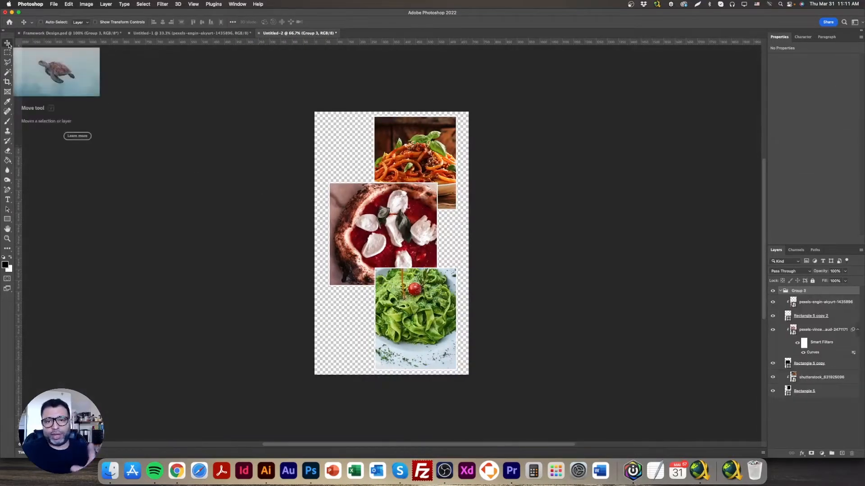
left_click(85, 4)
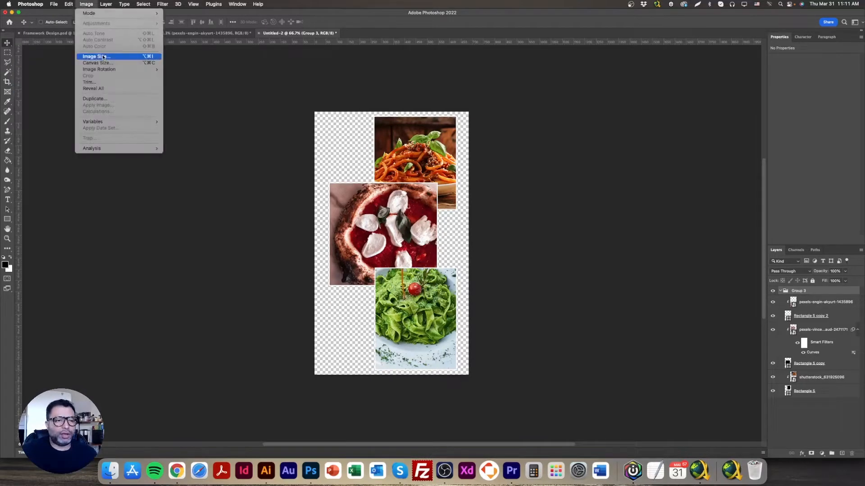
left_click(92, 56)
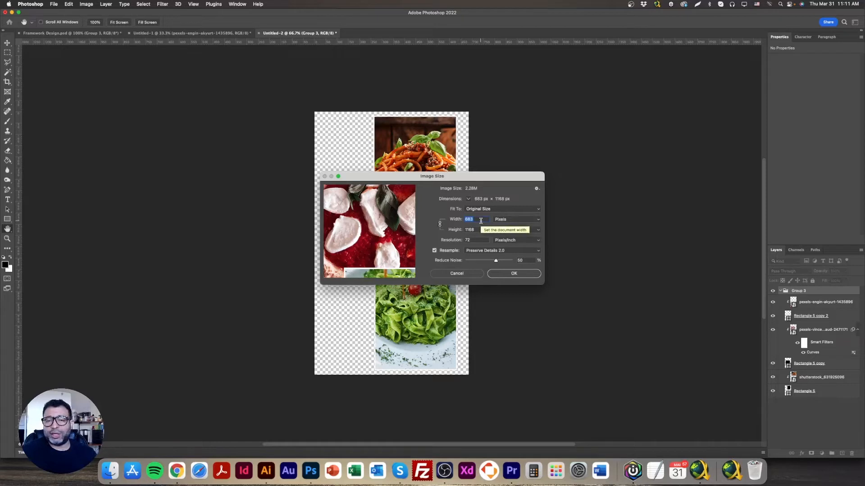
left_click(514, 275)
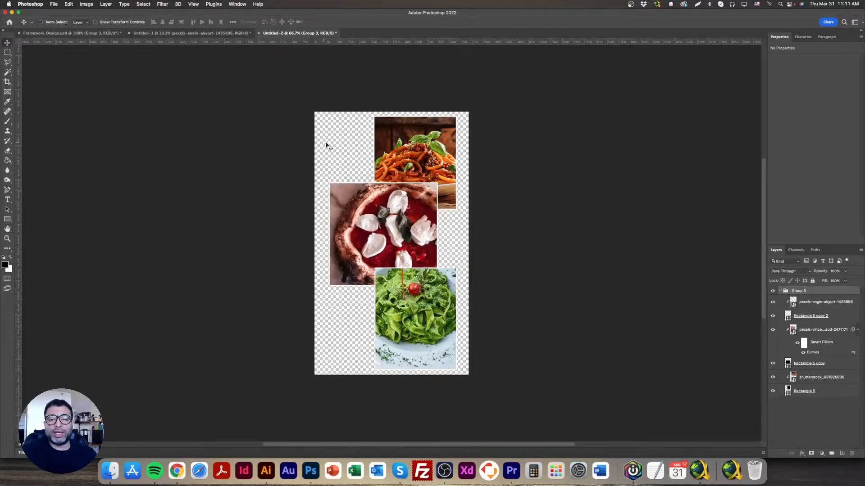
Crop the empty margin at the canvas's left edge closer to the pizza photo, leaving a width of about 636 px
left_click(10, 84)
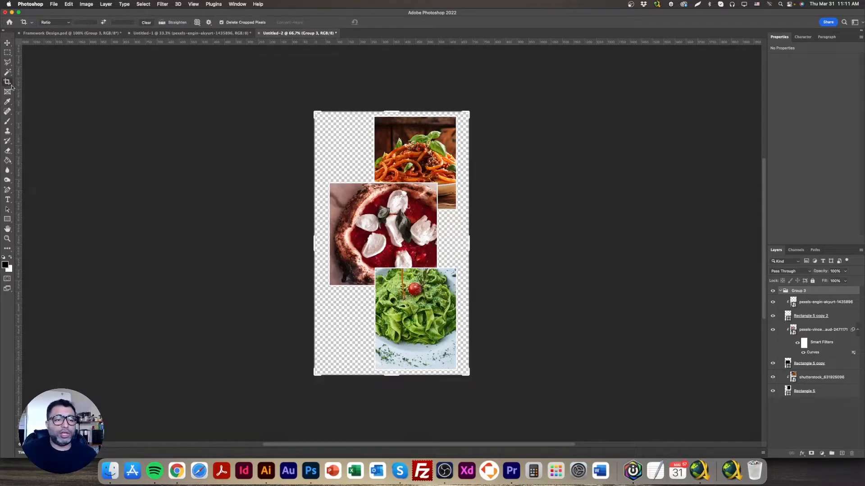
left_click_drag(315, 241, 320, 240)
key("Return")
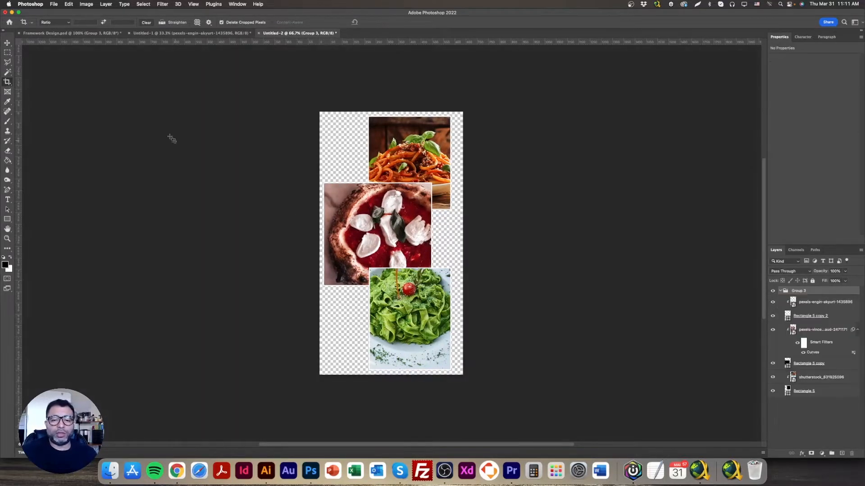
Start a Save for Web export of the photo collage and choose the PNG-24 format with transparency
left_click(68, 4)
mouse_move(54, 4)
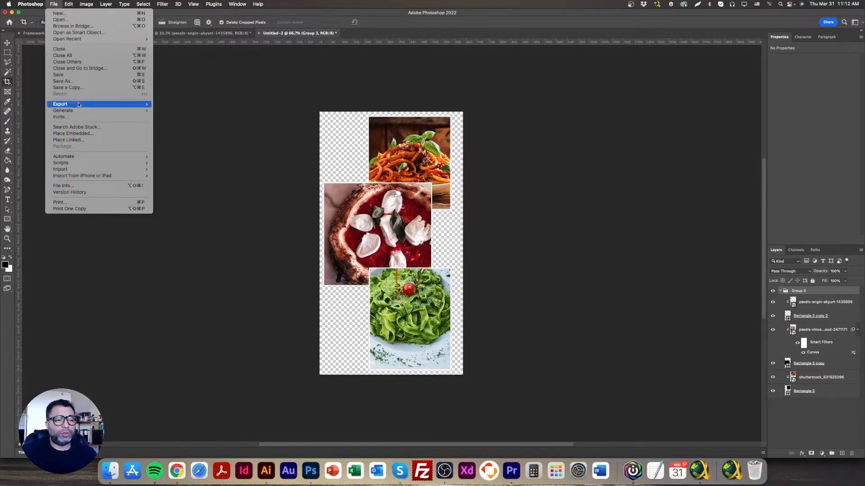
mouse_move(103, 104)
left_click(217, 134)
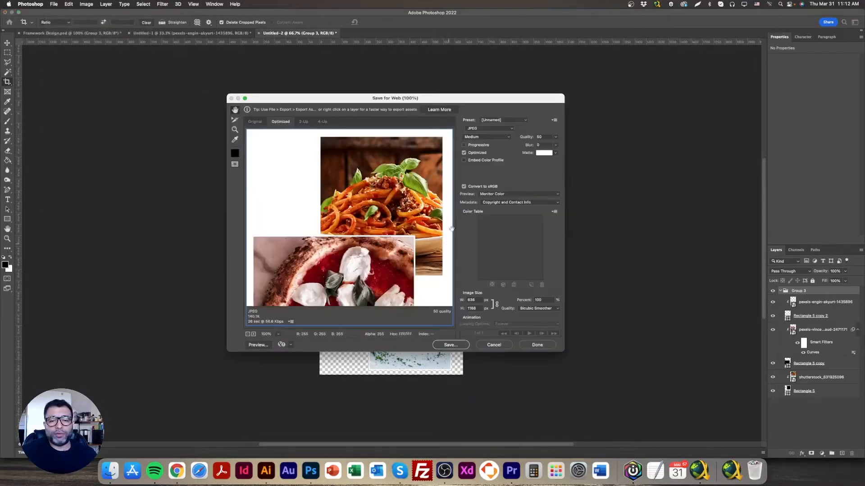
left_click(485, 130)
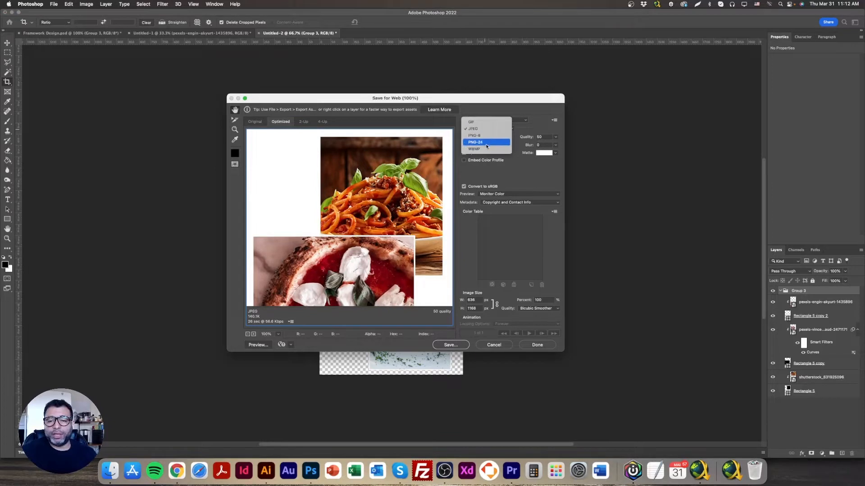
left_click(484, 143)
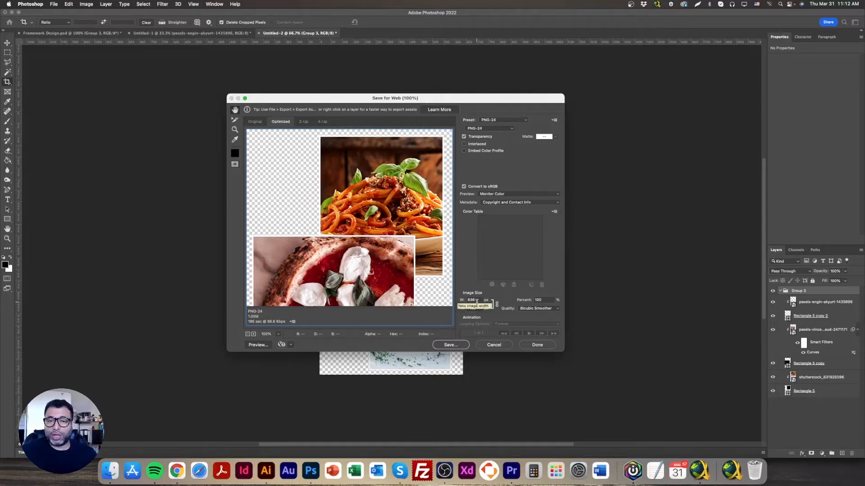
Reduce the exported image to 600 px high with proportions kept, and proceed to saving the optimized file
left_click_drag(478, 308, 466, 309)
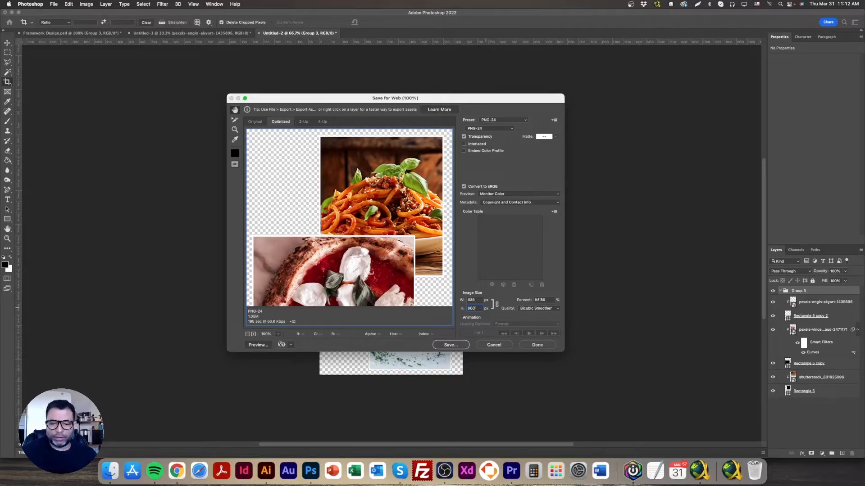
left_click(479, 299)
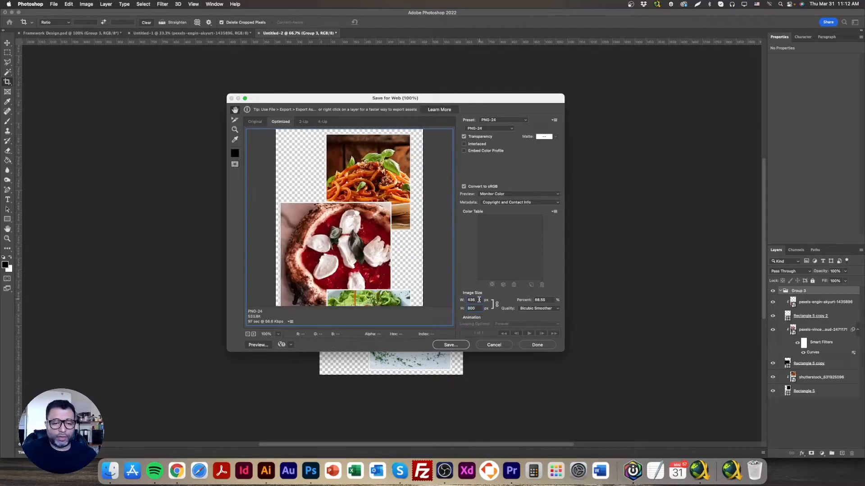
left_click(476, 308)
type("600")
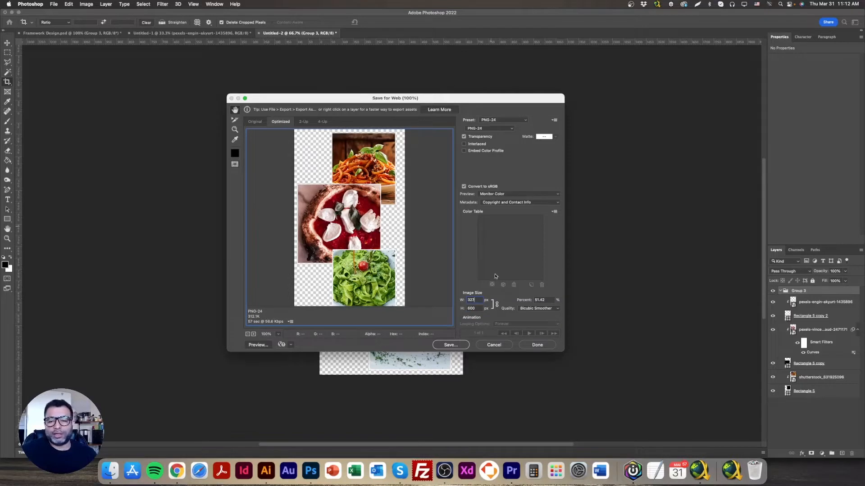
left_click(452, 344)
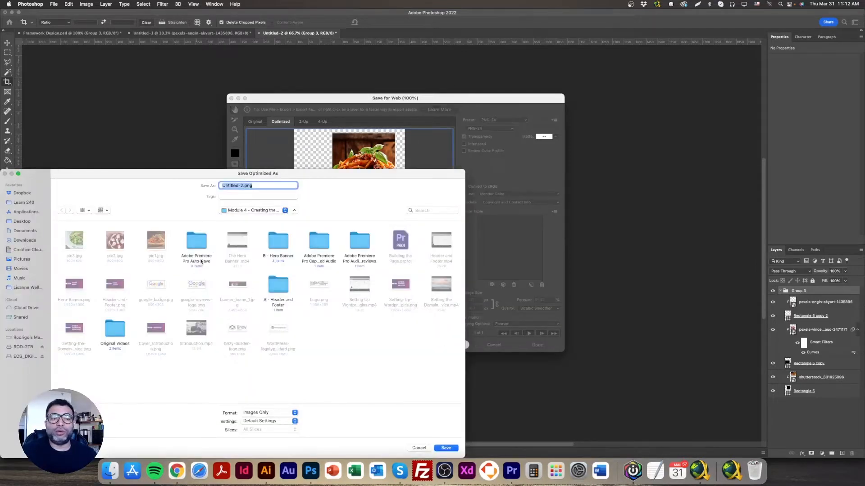
Save the optimized collage image as Triple_pic.png in the Module 4 folder
type("Triple_pic")
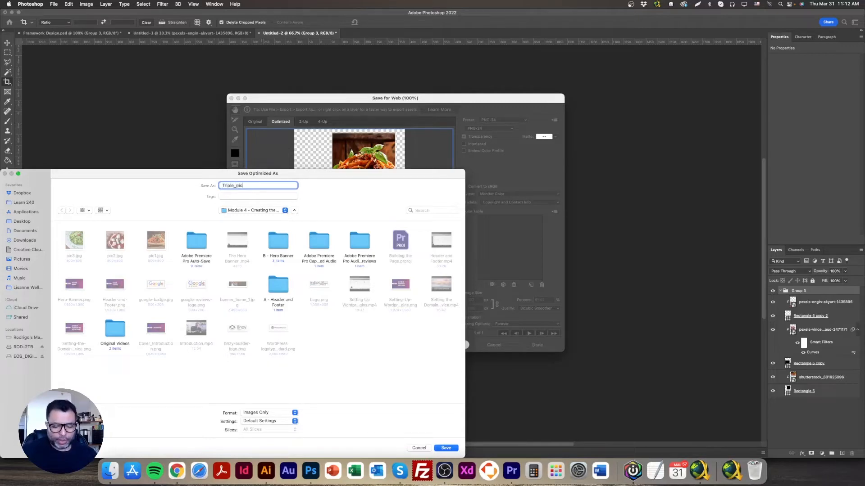
key("Return")
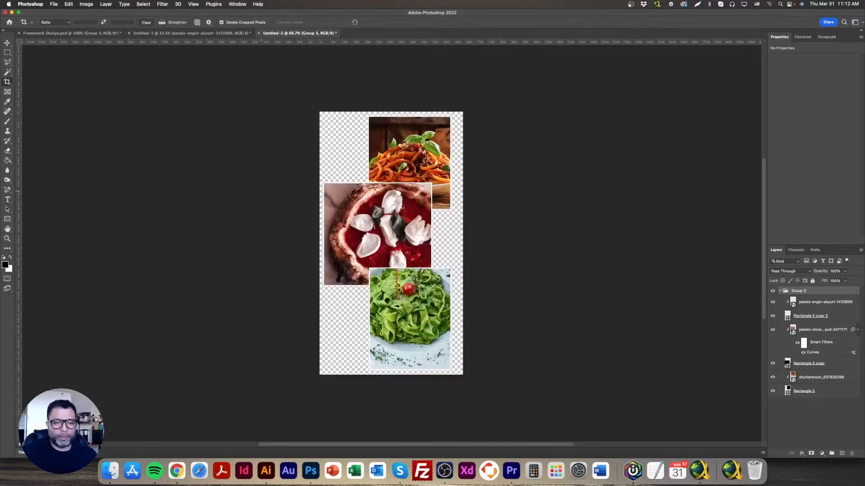
Switch to the website's page editor in Chrome and add an image element to the first column of the empty three-column row
left_click(176, 470)
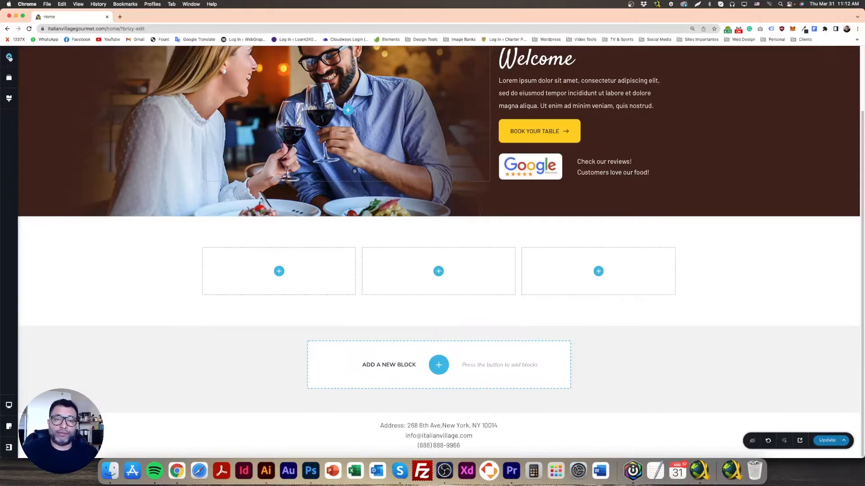
left_click(9, 57)
left_click_drag(44, 144, 280, 292)
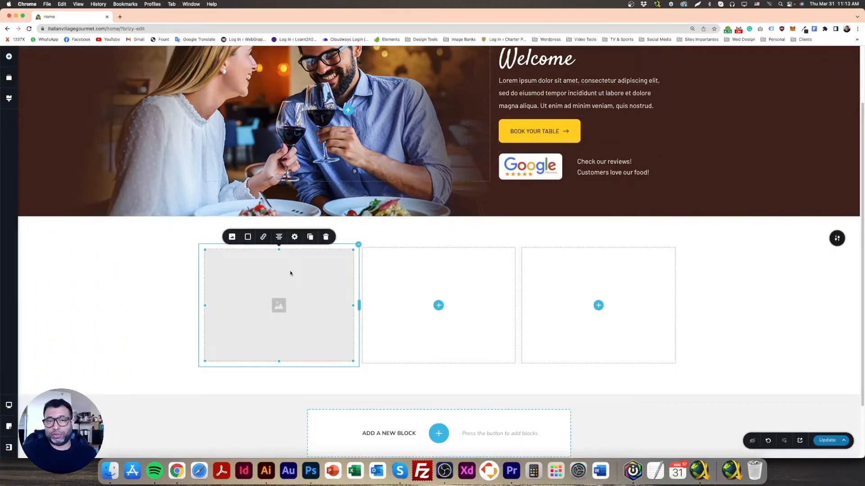
Upload Triple_pic.png to the media library and use it as the first column's image
left_click(232, 238)
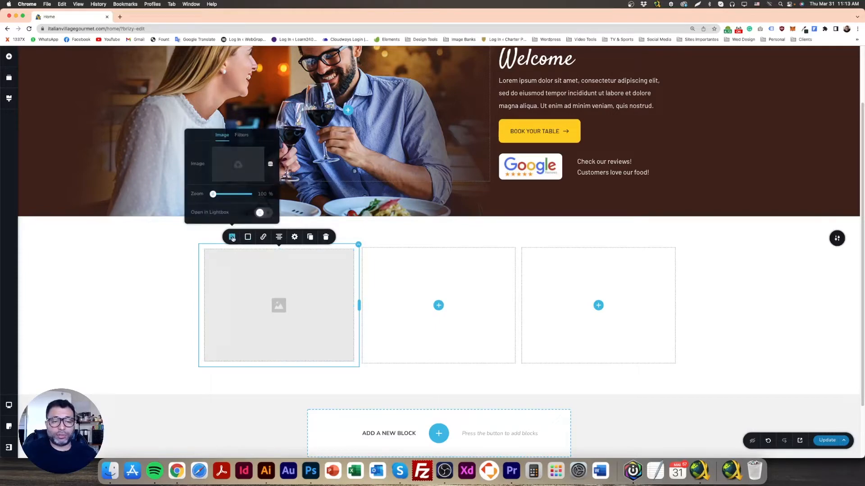
left_click(239, 165)
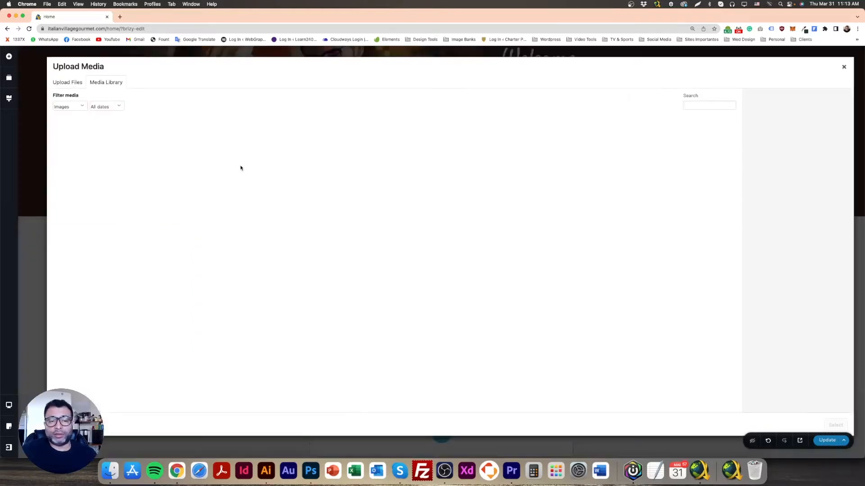
left_click(69, 84)
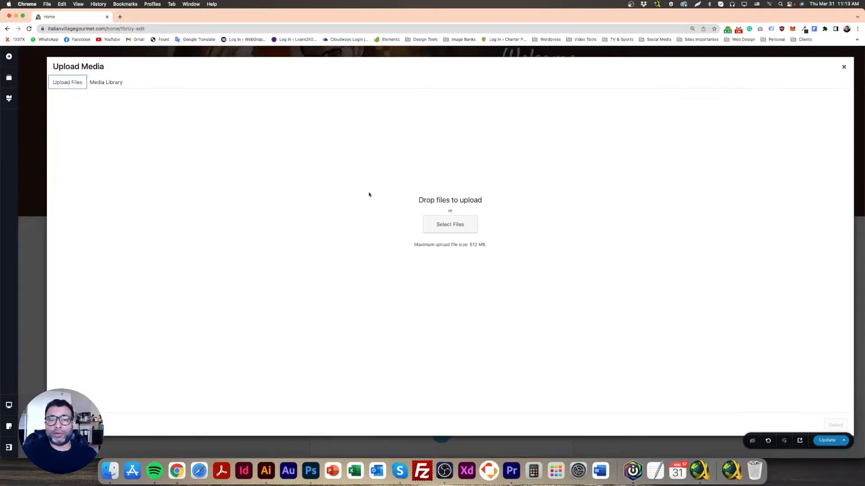
left_click(448, 225)
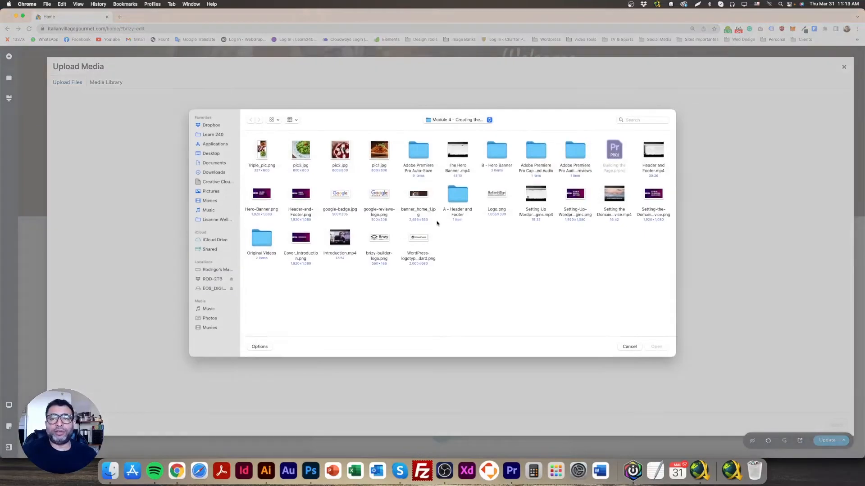
double_click(262, 151)
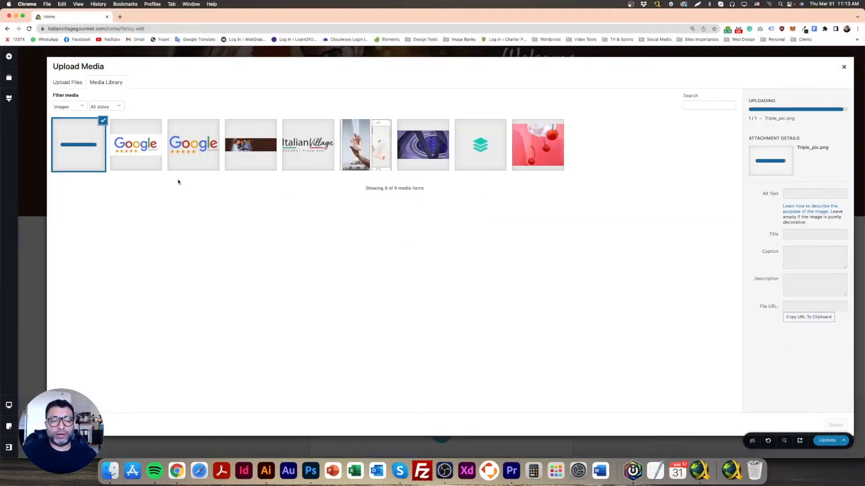
left_click(838, 423)
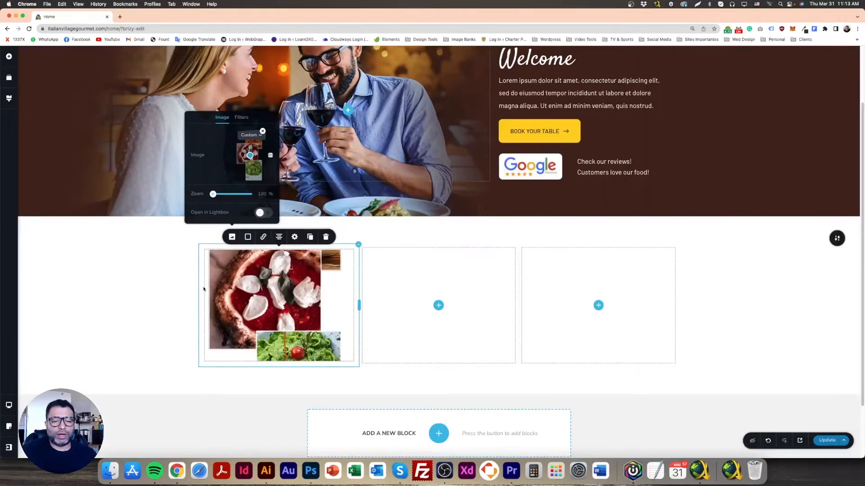
Set the collage image's height to 100% so all three food photos fit in the first column
left_click(263, 292)
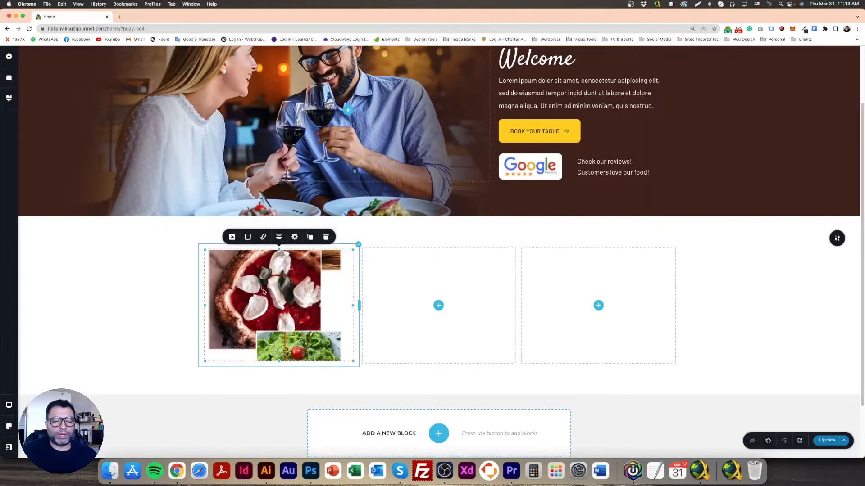
left_click(295, 236)
double_click(316, 199)
type("100")
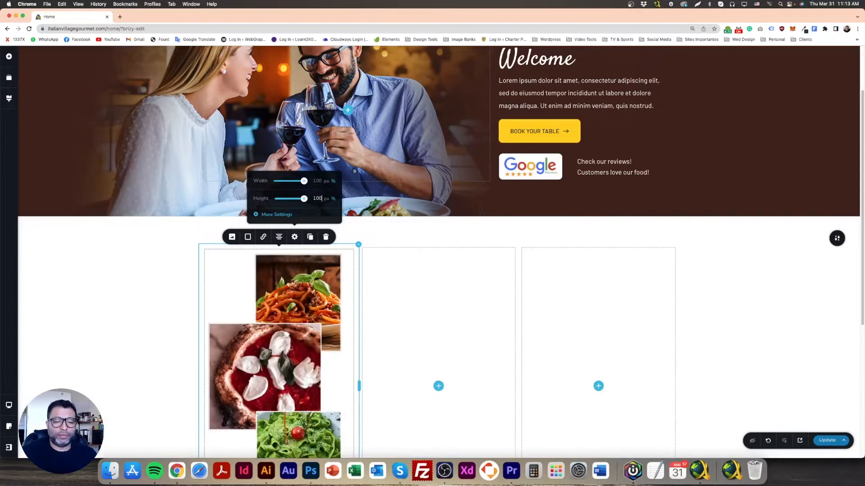
left_click(164, 305)
scroll(207, 319, "down", 3)
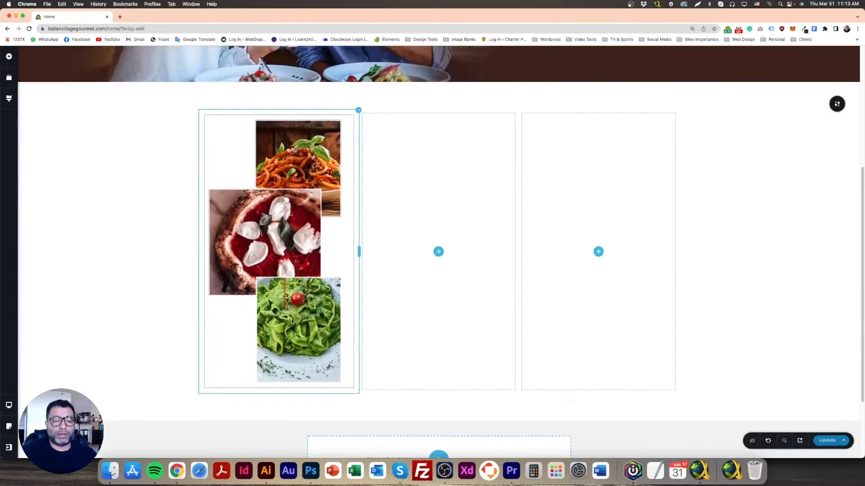
scroll(304, 299, "up", 1)
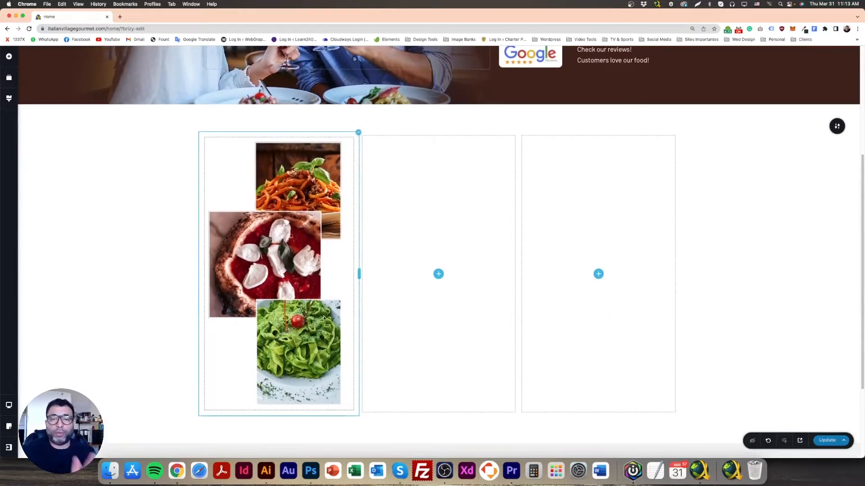
Switch to Photoshop and inspect the About us section and its heading text in the Framework Design.psd mockup
left_click(311, 470)
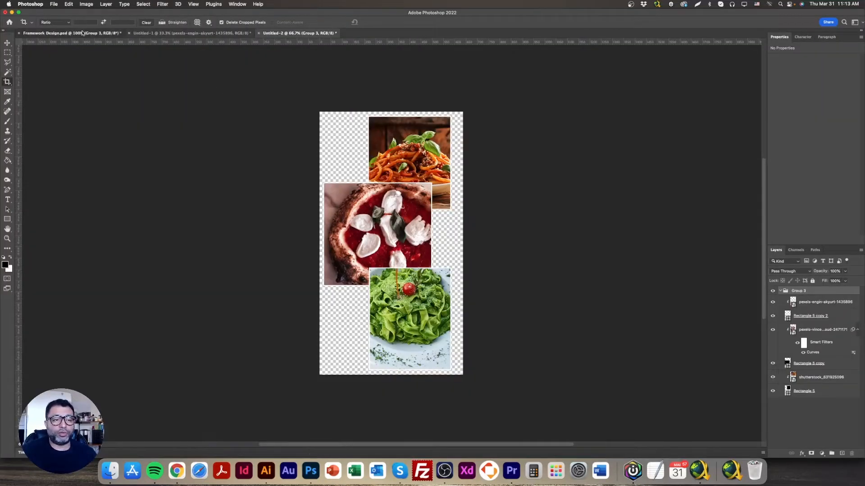
left_click(68, 33)
scroll(297, 257, "up", 1)
scroll(298, 257, "up", 1)
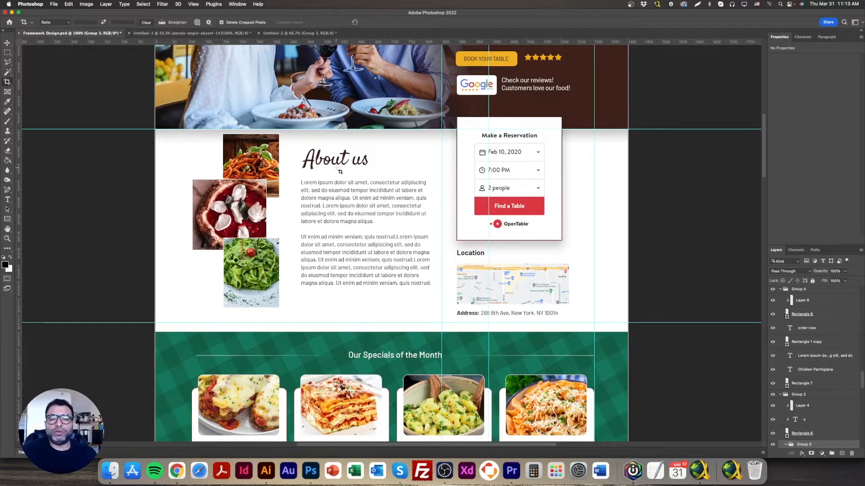
left_click(7, 43)
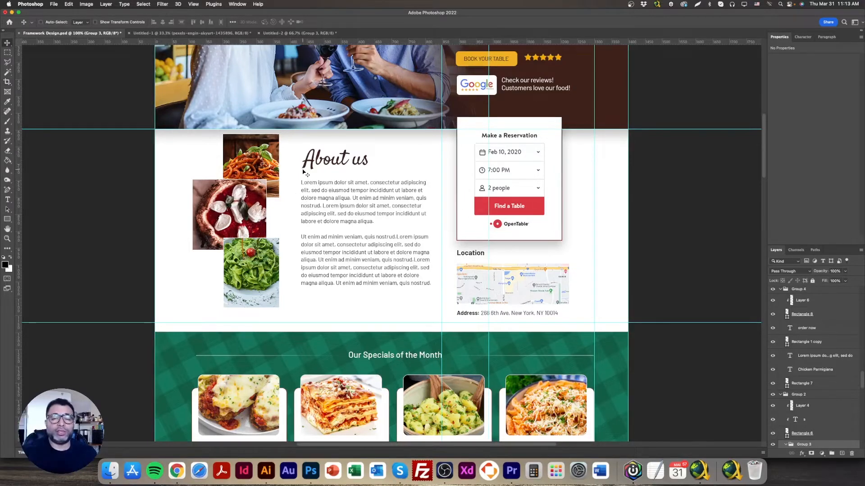
double_click(349, 166)
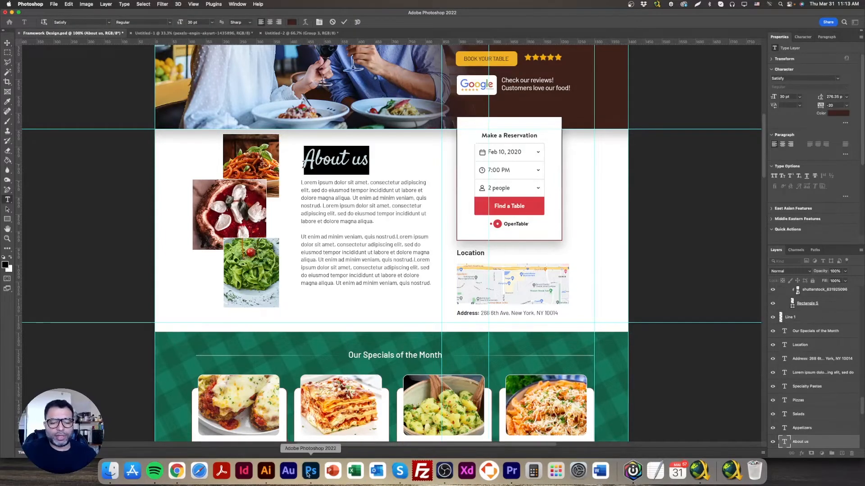
Switch to Chrome, duplicate the hero's Welcome heading and move the copy into the second column beside the collage
left_click(177, 471)
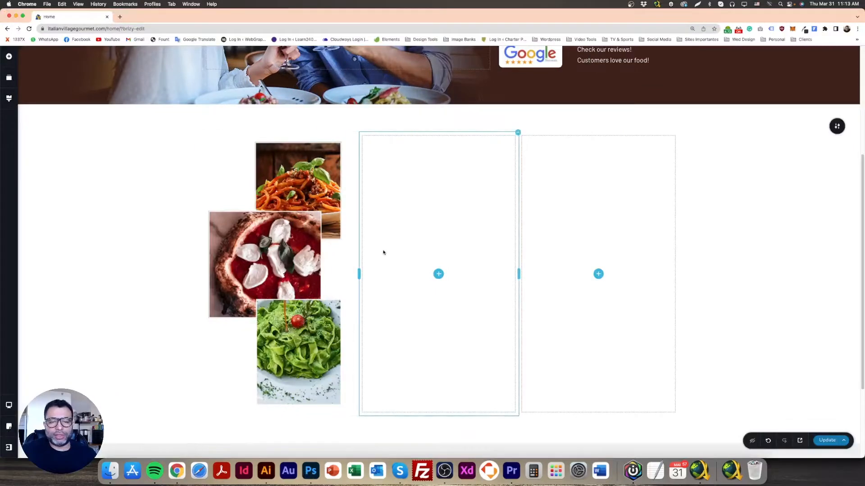
scroll(387, 262, "up", 4)
left_click(545, 103)
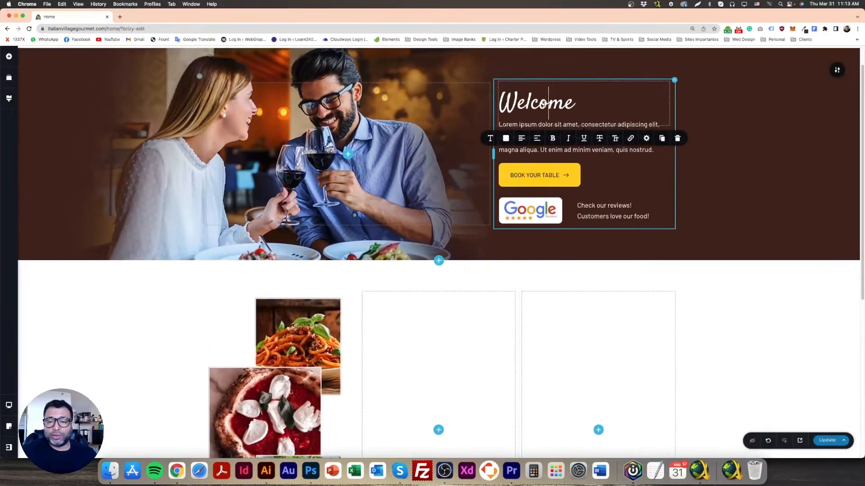
left_click(699, 124)
left_click(568, 105)
left_click(662, 138)
scroll(718, 191, "down", 1)
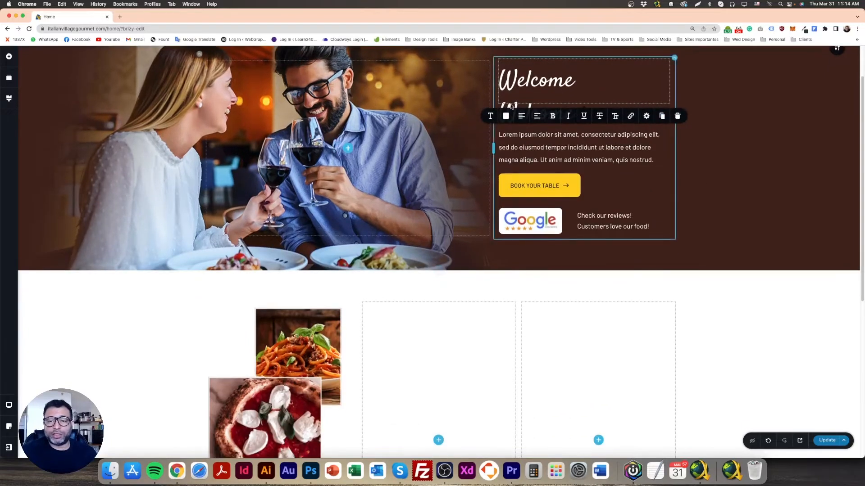
left_click_drag(511, 107, 437, 432)
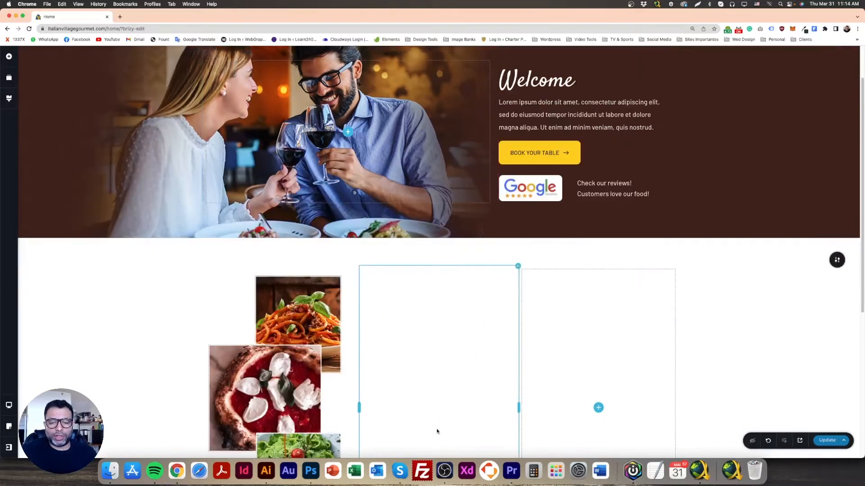
scroll(445, 391, "down", 3)
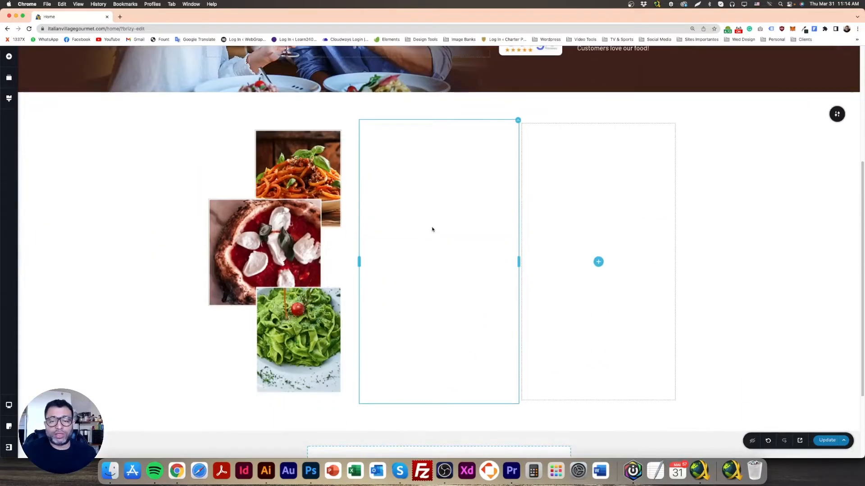
double_click(434, 154)
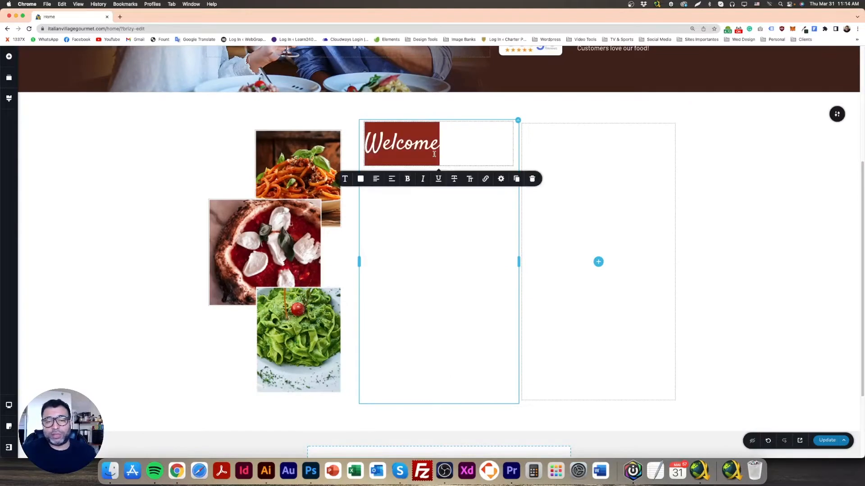
left_click(155, 187)
Switch to Photoshop and copy the hex code of the About us heading's text color from the mockup
left_click(308, 474)
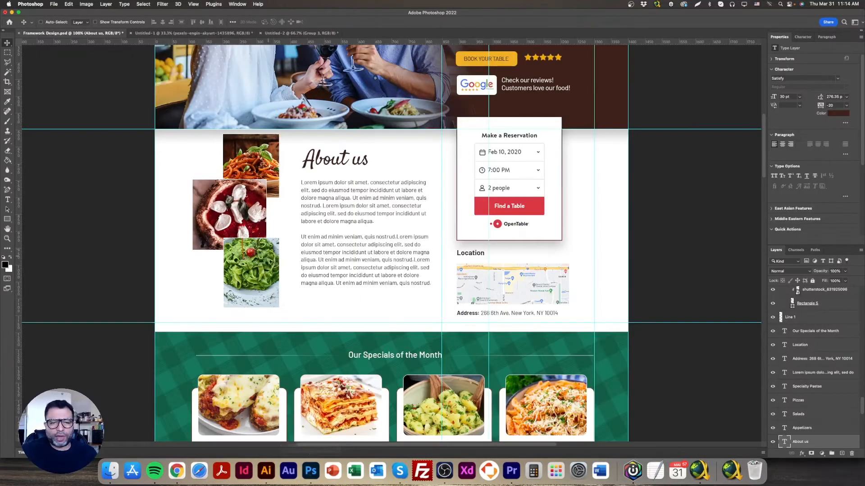
left_click(5, 265)
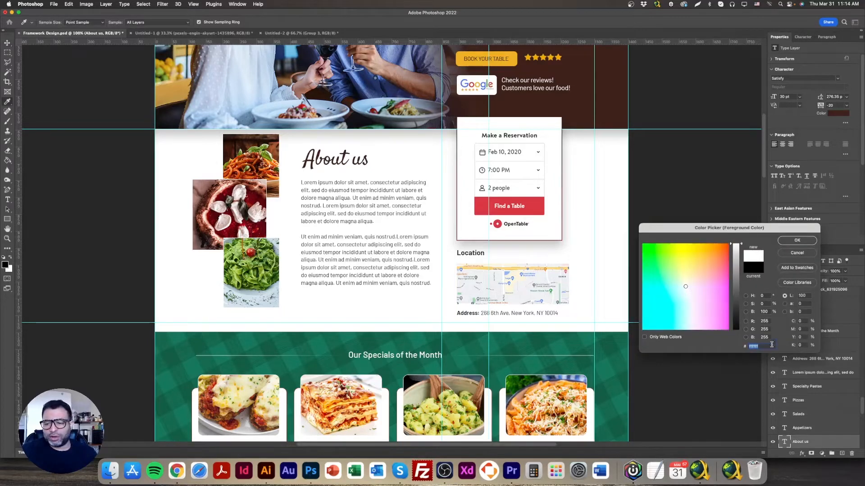
left_click(796, 241)
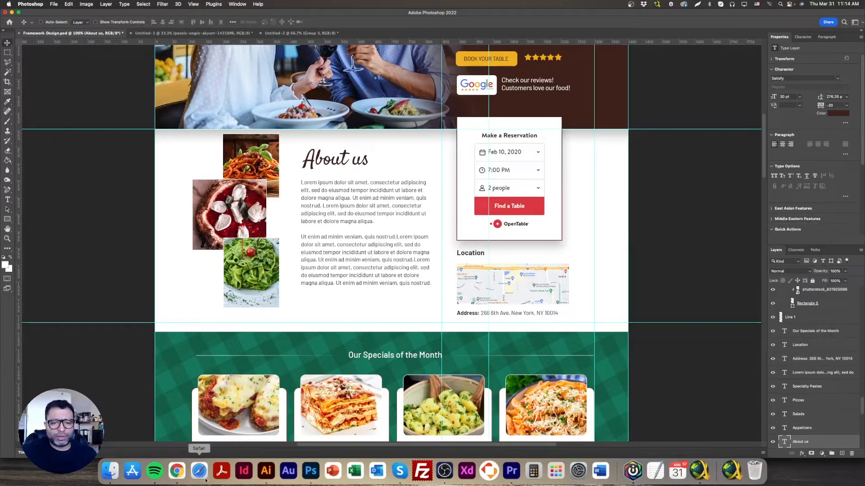
double_click(330, 162)
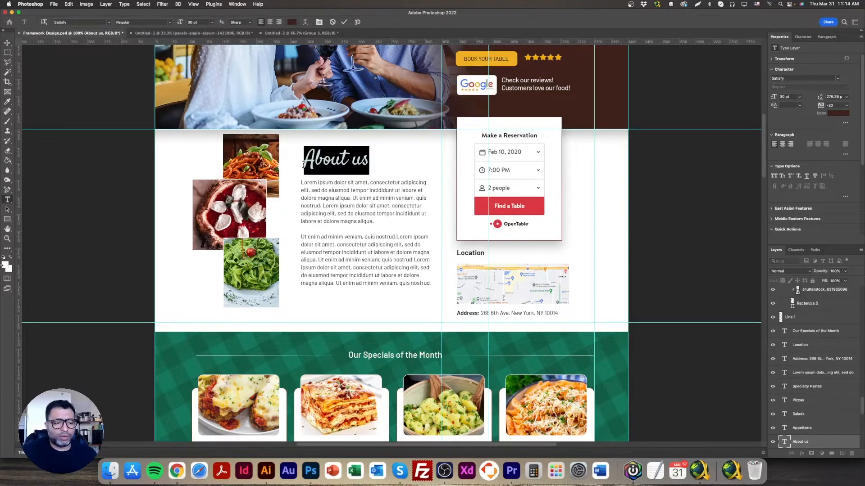
left_click(840, 114)
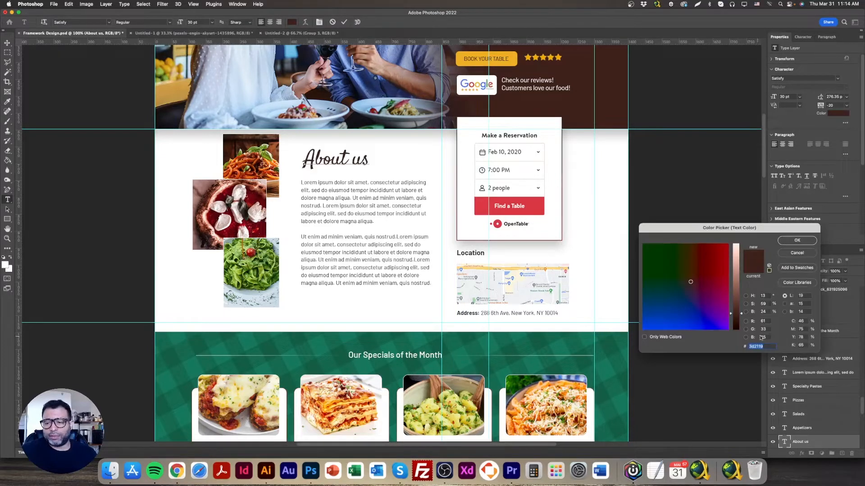
left_click(797, 240)
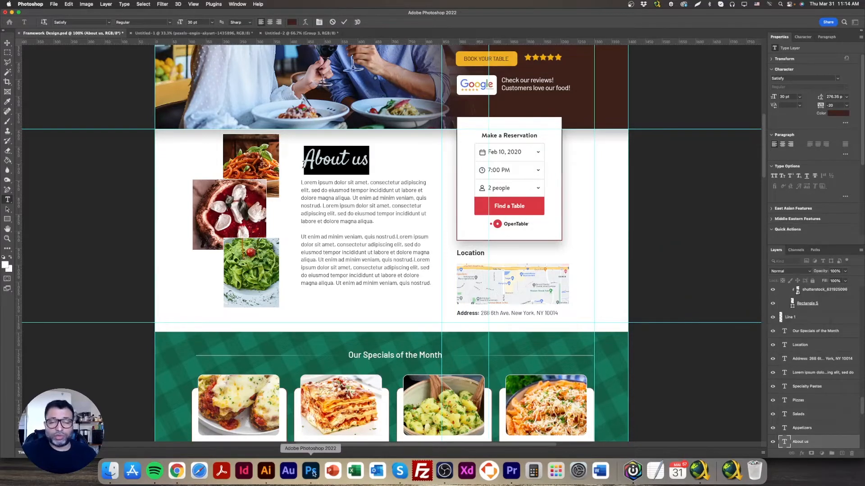
Switch to Chrome and set the second column's Welcome heading to the color #3D2119
left_click(177, 471)
double_click(417, 129)
left_click(361, 179)
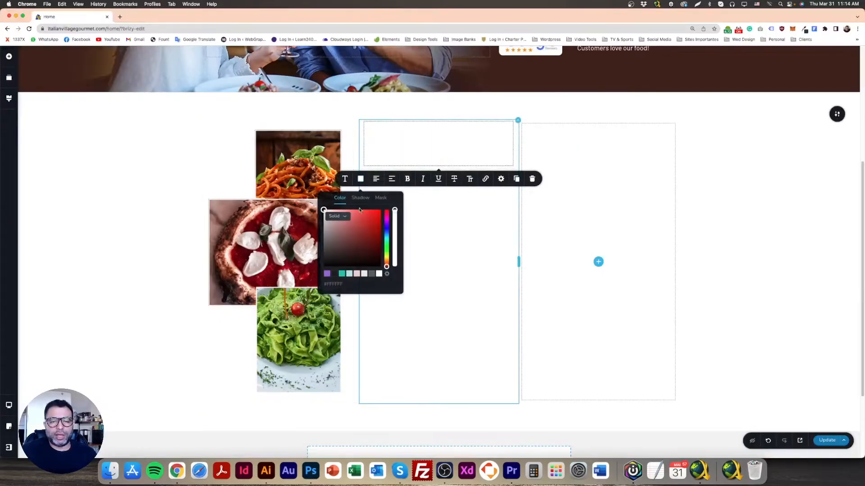
triple_click(341, 286)
type("#3D2119")
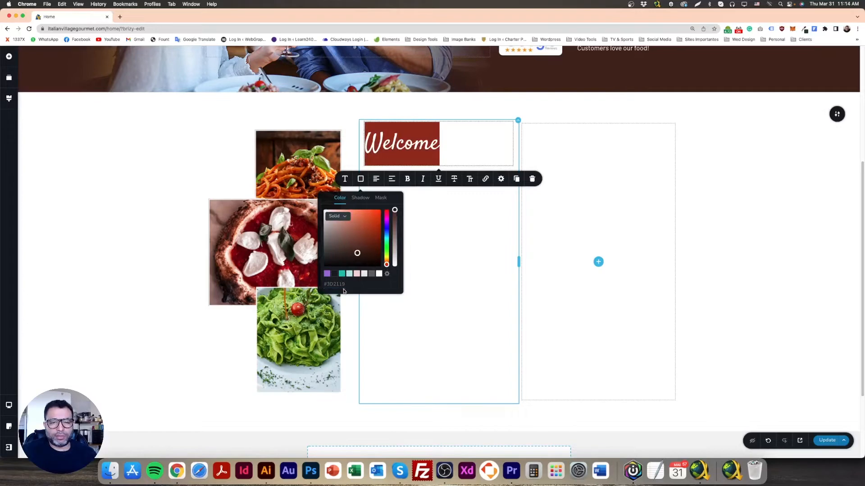
left_click(462, 282)
left_click(413, 143)
Duplicate the hero's Lorem ipsum paragraph and move the copy below the heading in the second column
scroll(433, 306, "up", 3)
left_click(552, 84)
left_click(662, 123)
left_click_drag(554, 94, 441, 330)
Change all text of the second column's paragraph to the dark palette color
left_click(431, 308)
key("super+a")
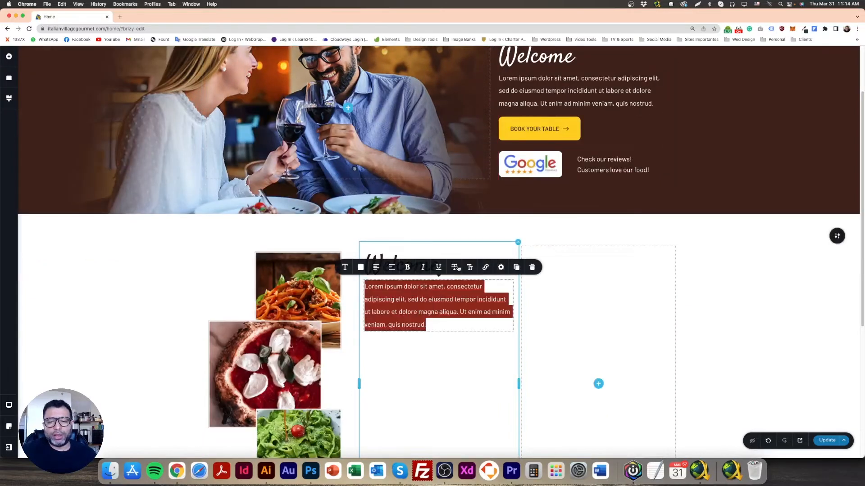
left_click(361, 268)
left_click(334, 234)
left_click(139, 282)
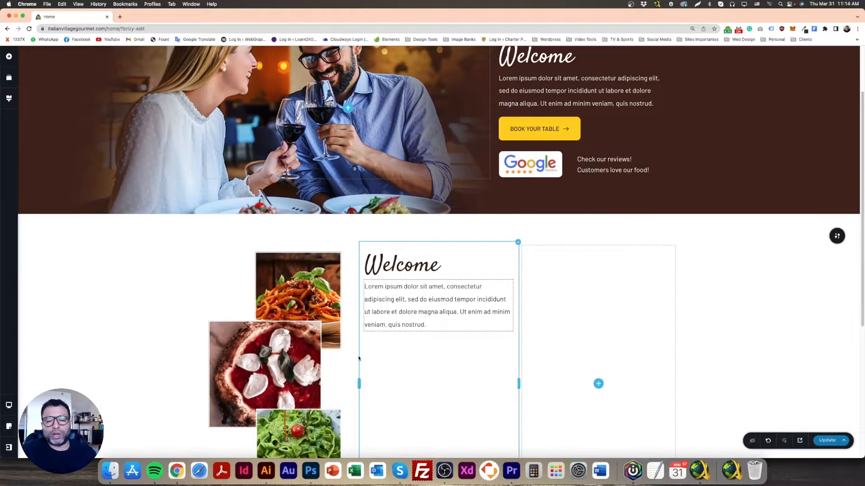
Copy the About us body text from the Photoshop mockup and replace all text of the second column's paragraph in Chrome with it
left_click(310, 472)
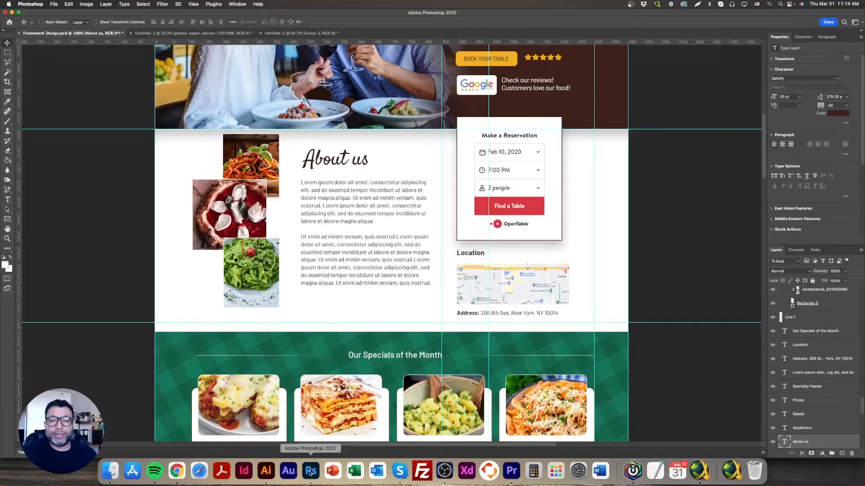
triple_click(340, 215)
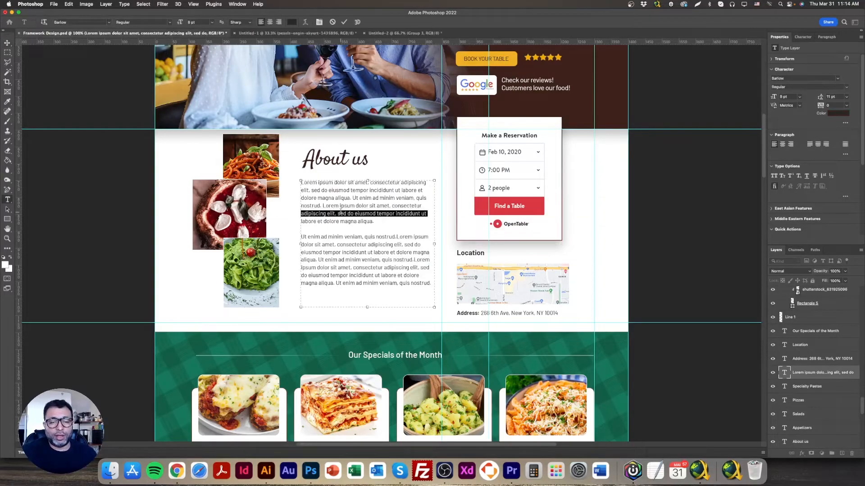
key("super+a")
key("super+c")
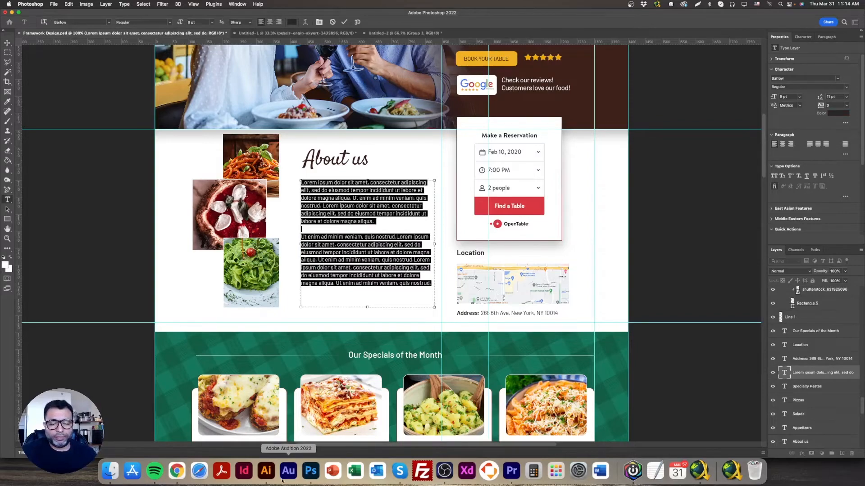
left_click(176, 471)
left_click(390, 314)
key("super+a")
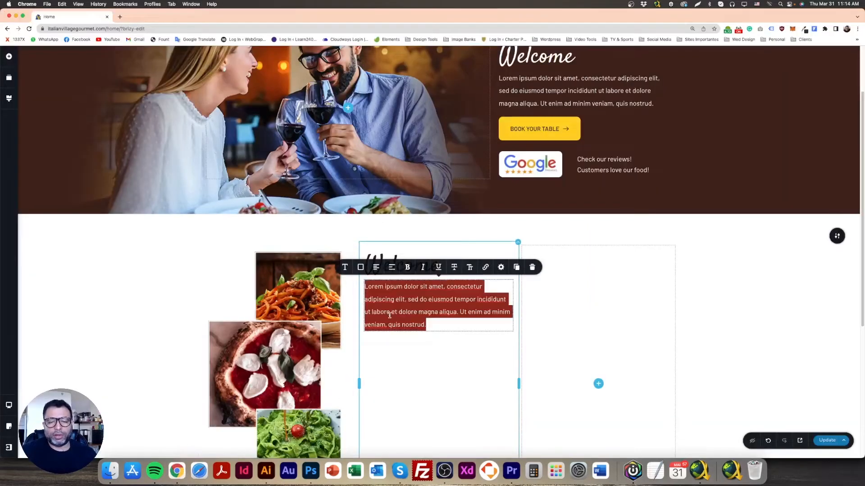
key("super+v")
key("super+a")
scroll(411, 355, "down", 3)
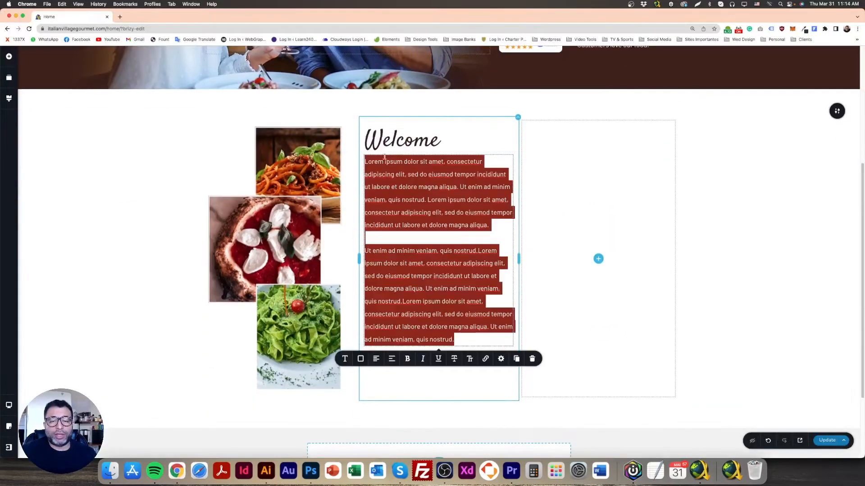
left_click(344, 359)
scroll(365, 400, "down", 1)
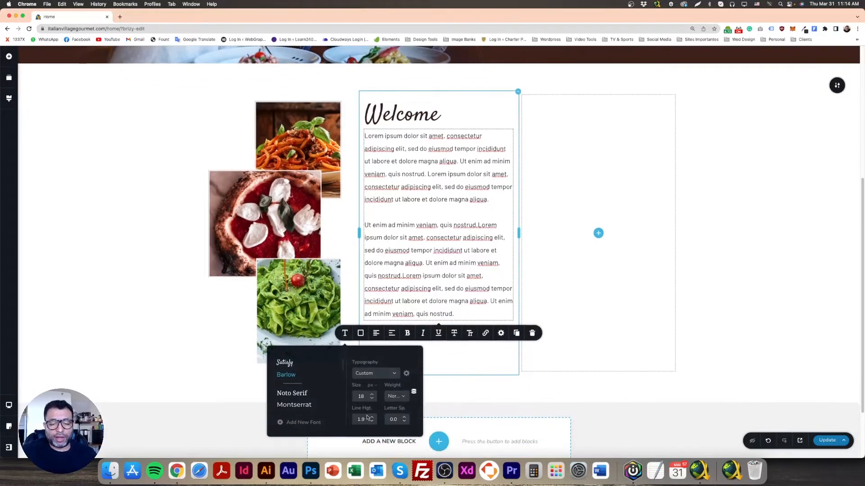
scroll(387, 349, "down", 1)
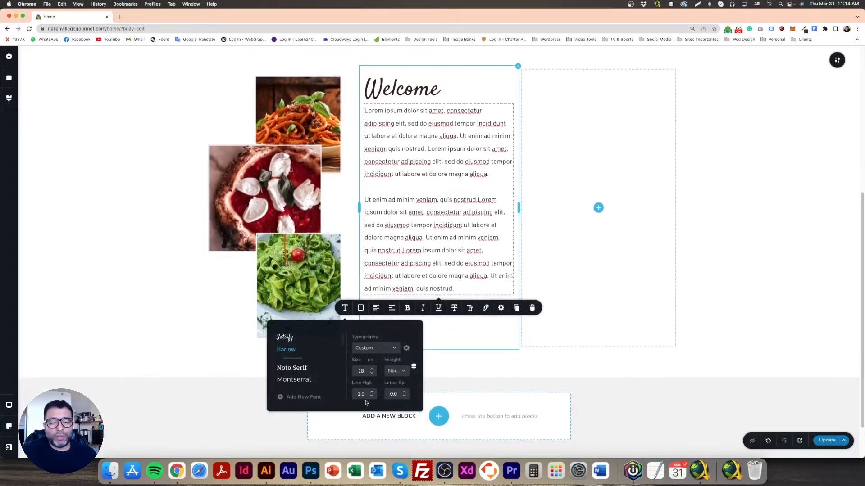
left_click(602, 309)
Set the line height of all text in the second column's paragraph to 1.5
left_click(453, 168)
triple_click(453, 168)
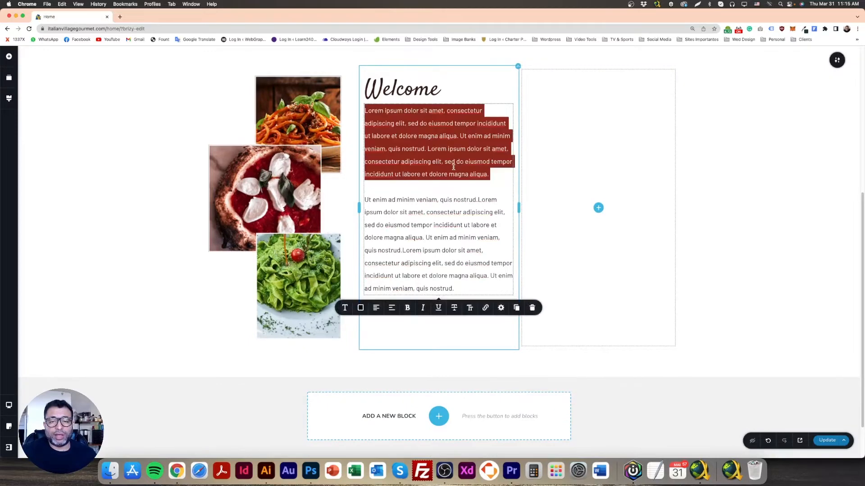
key("super+a")
left_click(345, 308)
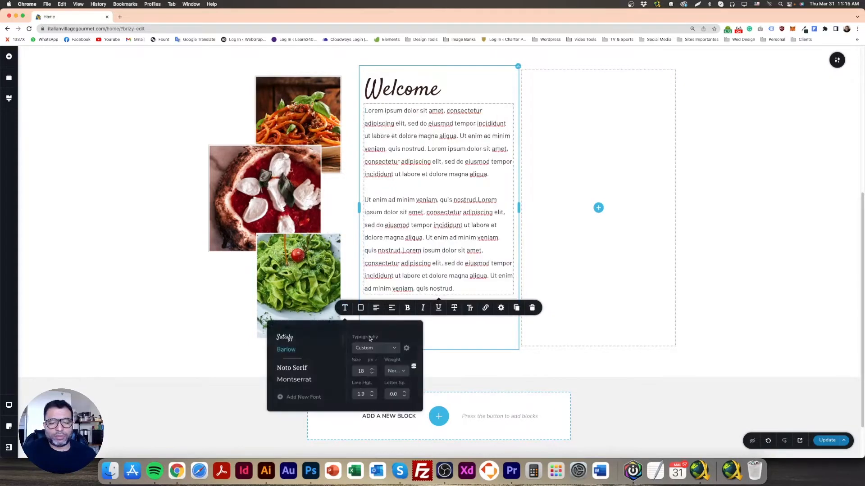
left_click(372, 398)
left_click(372, 398)
left_click(372, 398)
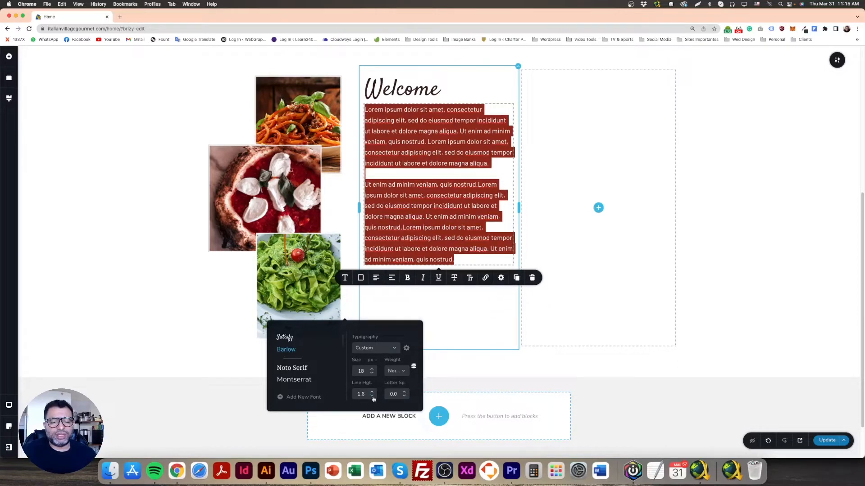
left_click(372, 398)
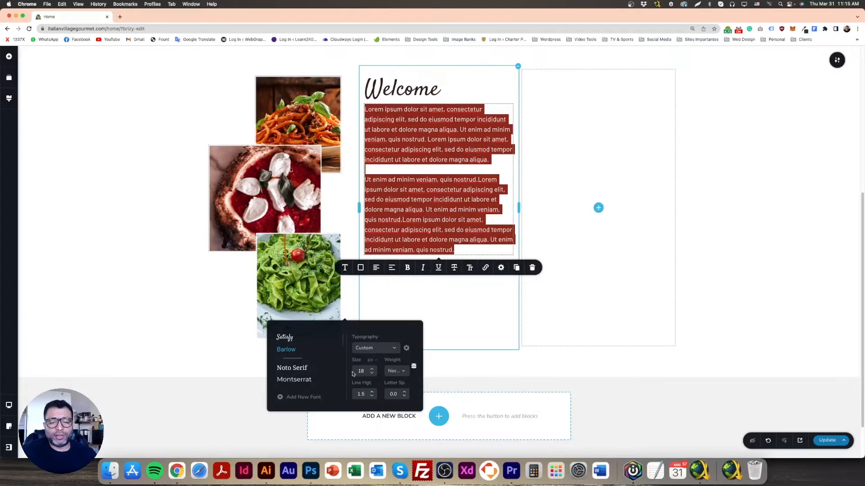
Set the font size of the second column's paragraph to 16 px and deselect it
left_click(372, 373)
left_click(372, 374)
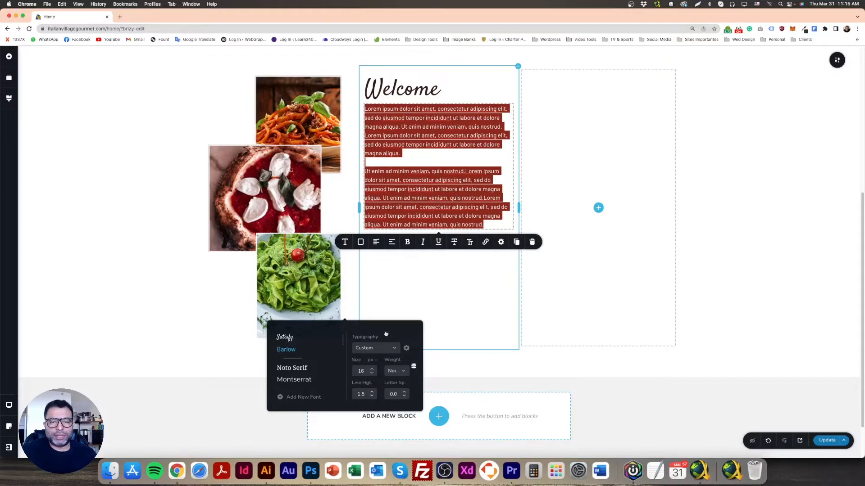
left_click(429, 193)
left_click(118, 174)
Reduce the line height of the hero's Lorem ipsum paragraph to 1.6
scroll(475, 316, "up", 5)
scroll(475, 317, "up", 1)
scroll(476, 315, "down", 1)
triple_click(562, 147)
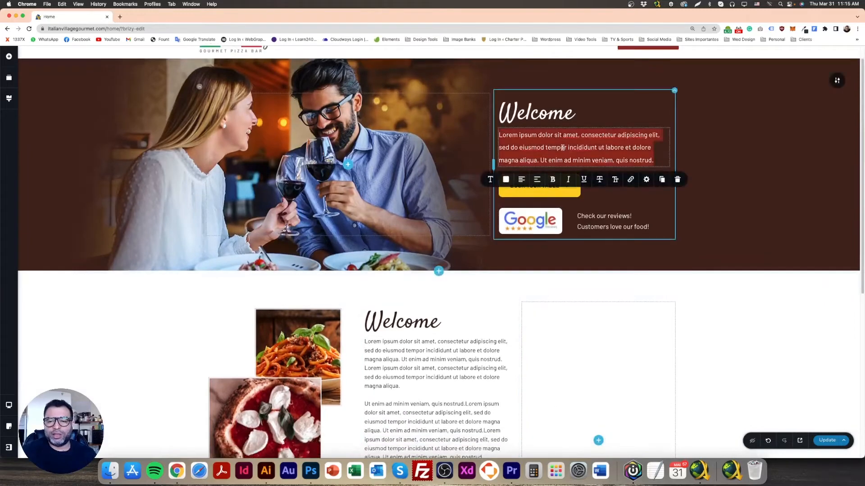
left_click(491, 180)
left_click(517, 268)
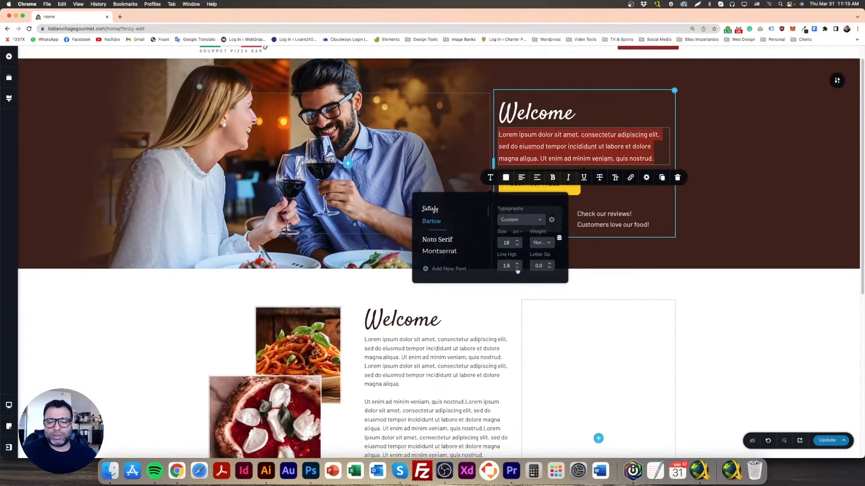
left_click(517, 268)
left_click(516, 267)
left_click(681, 303)
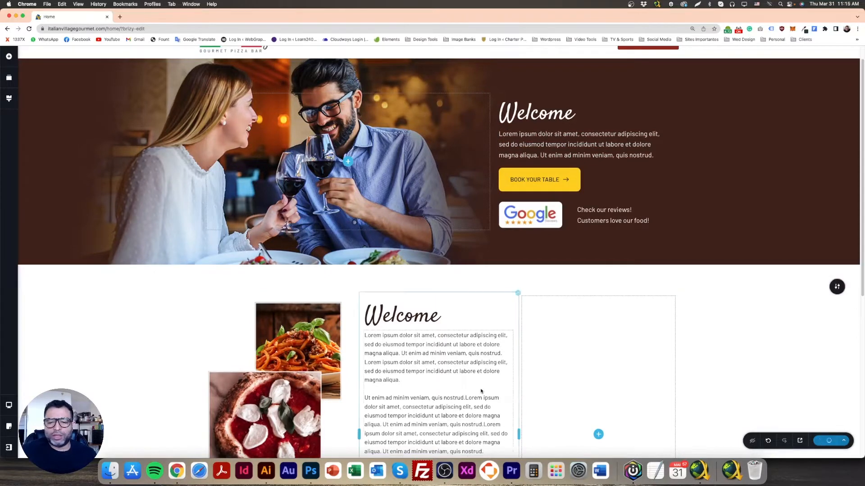
Increase the font size of all text in the second column's paragraph to 18 px
scroll(405, 270, "down", 3)
triple_click(405, 249)
left_click(415, 284)
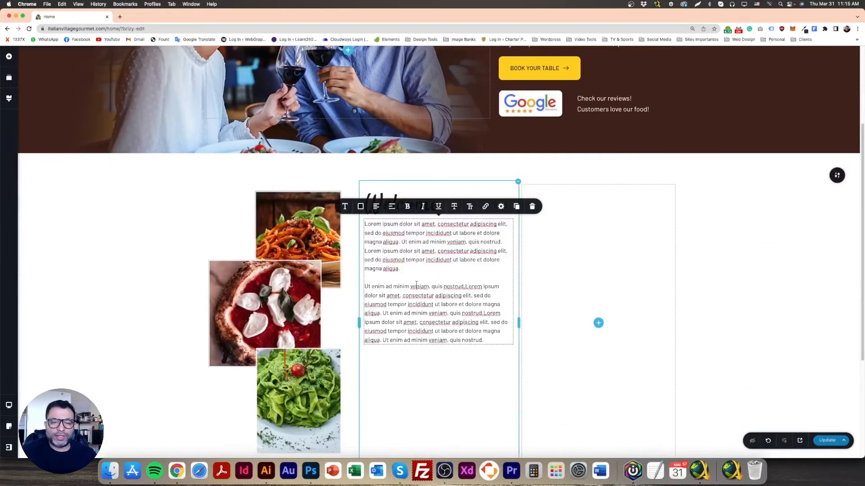
key("super+a")
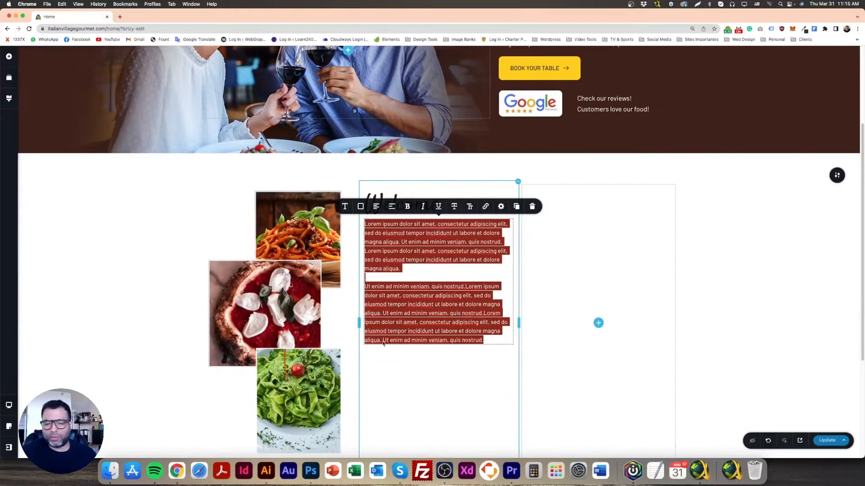
left_click(345, 206)
left_click(372, 151)
left_click(152, 239)
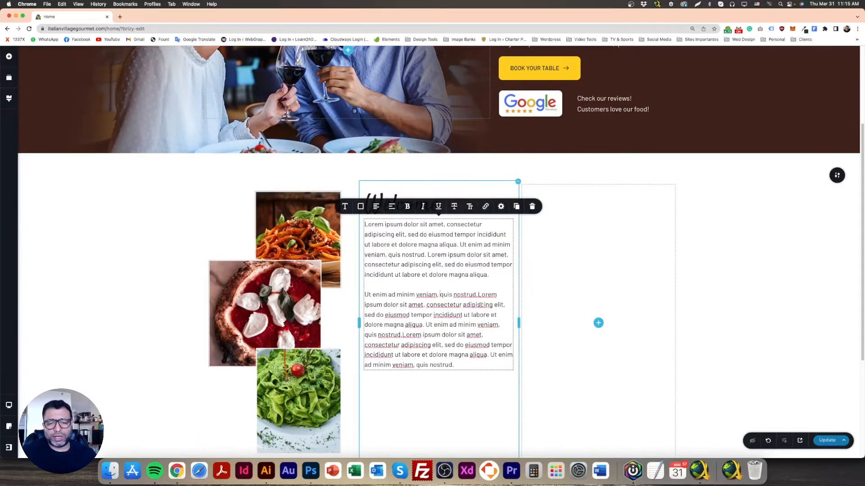
Switch to Photoshop and compare the gaps below and above the About us text using a filled rectangle about 452 × 48 px
scroll(279, 252, "down", 1)
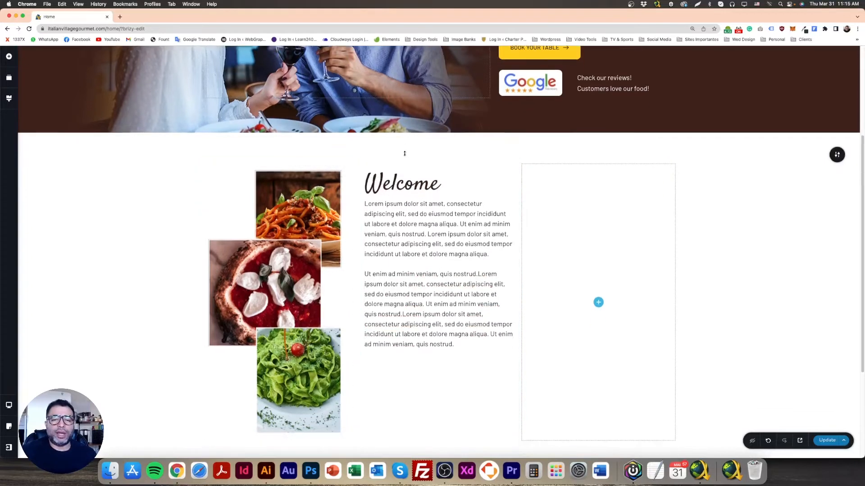
scroll(412, 257, "down", 3)
scroll(422, 237, "up", 1)
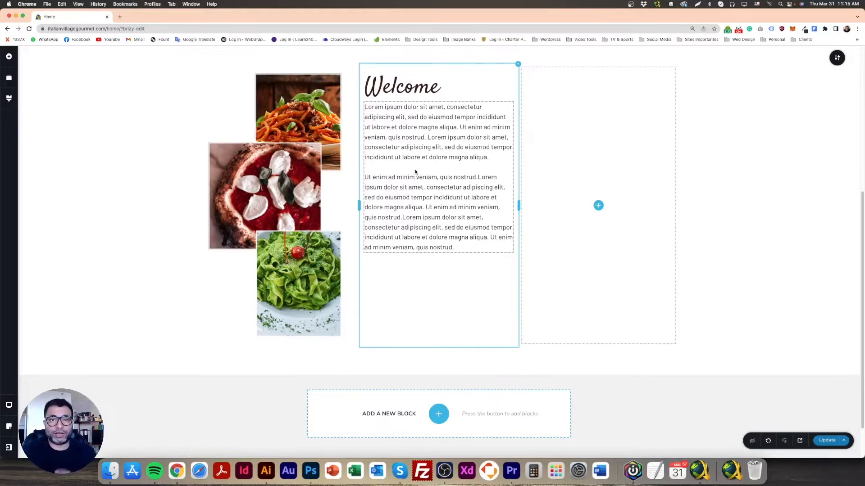
left_click(310, 476)
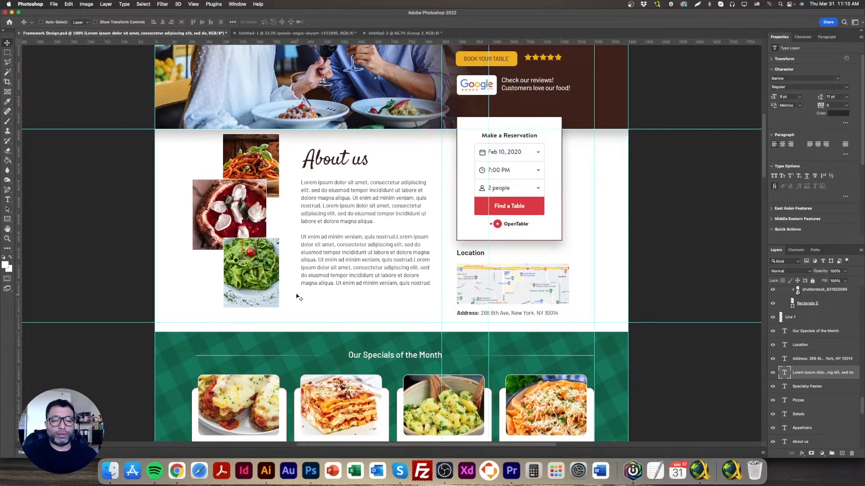
left_click(8, 220)
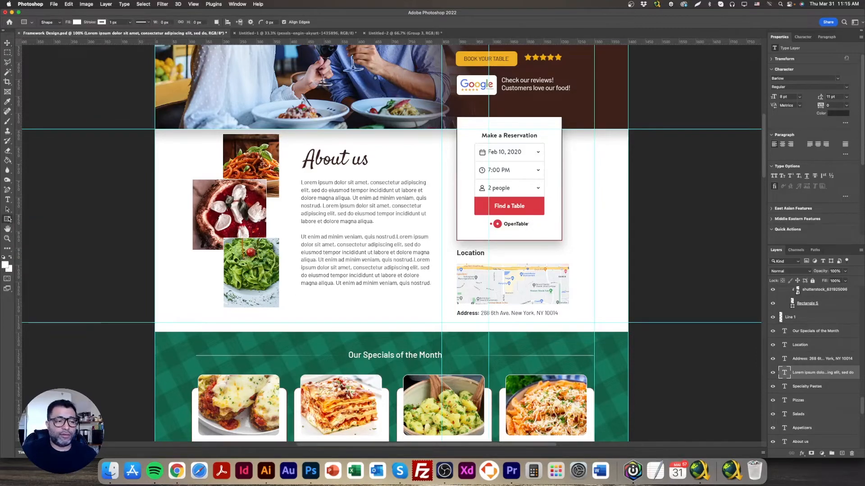
left_click_drag(285, 291, 438, 307)
left_click(76, 22)
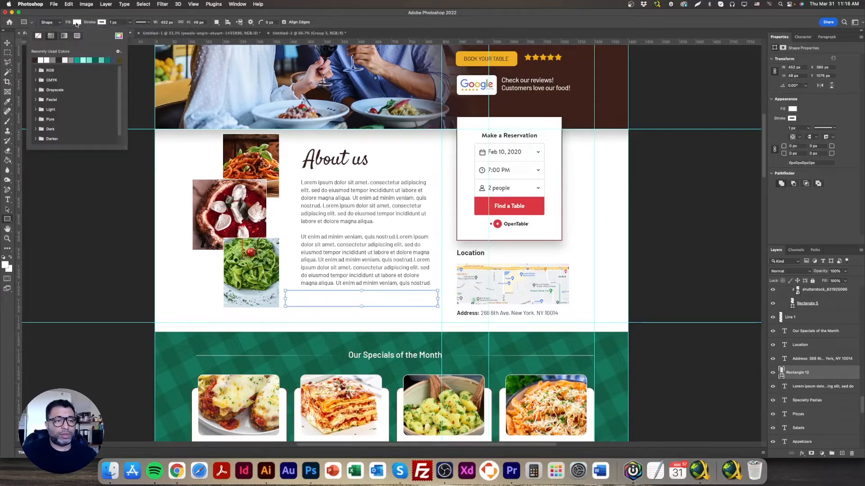
left_click(79, 58)
key("v")
left_click_drag(369, 301, 366, 143)
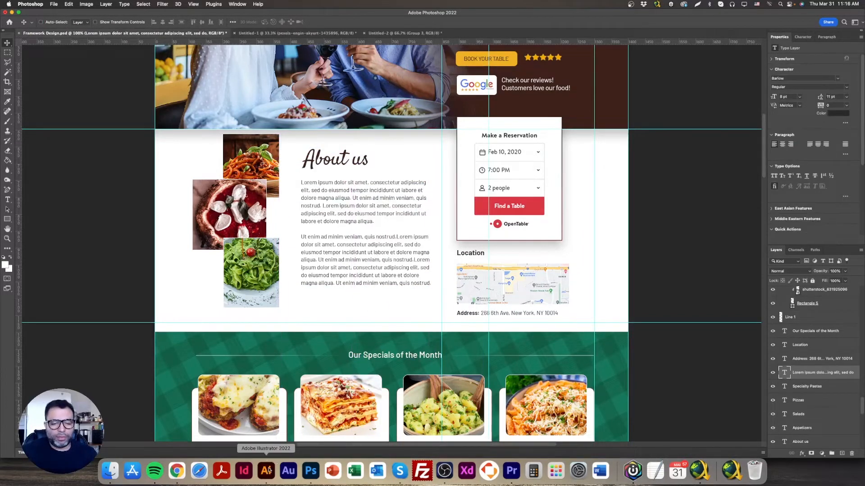
Switch to Chrome and shrink the photo collage in the first column proportionally, closer to the height of the neighbouring text
left_click(178, 471)
left_click(413, 138)
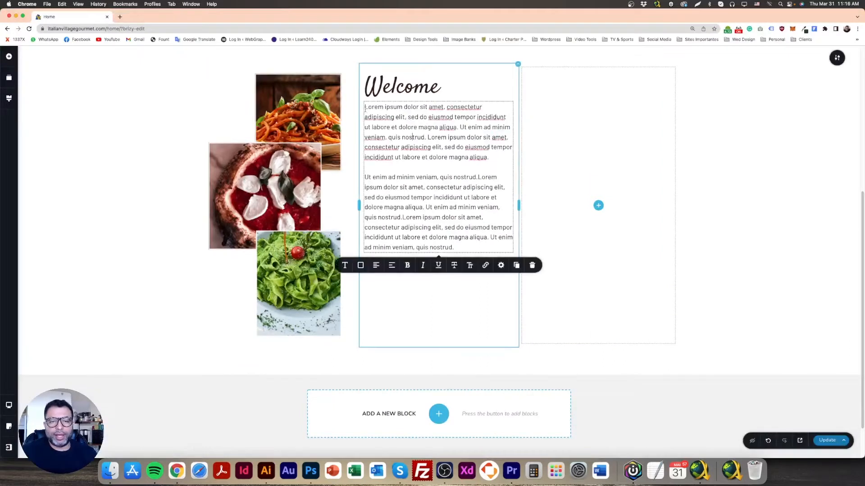
left_click(331, 122)
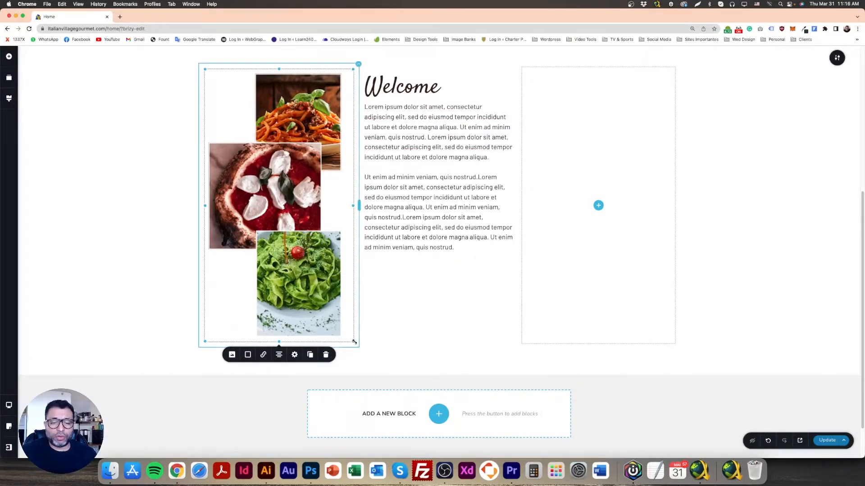
left_click_drag(354, 342, 341, 290)
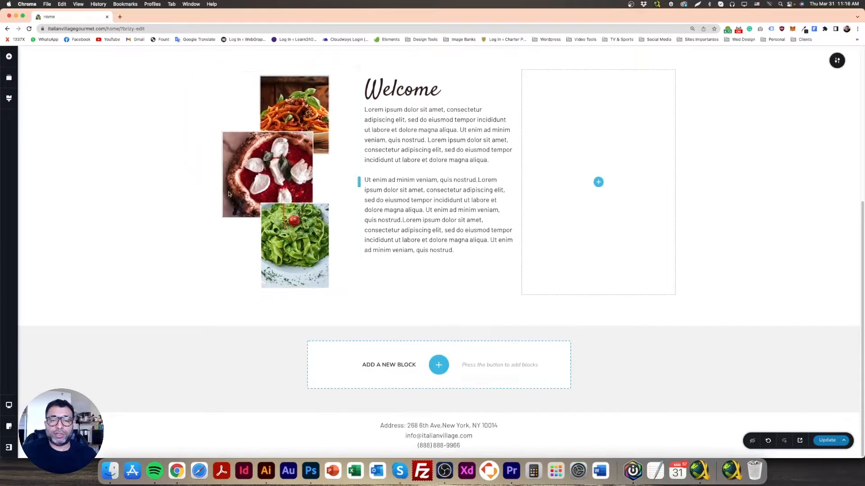
Align the second column's content vertically to the middle
scroll(229, 195, "up", 2)
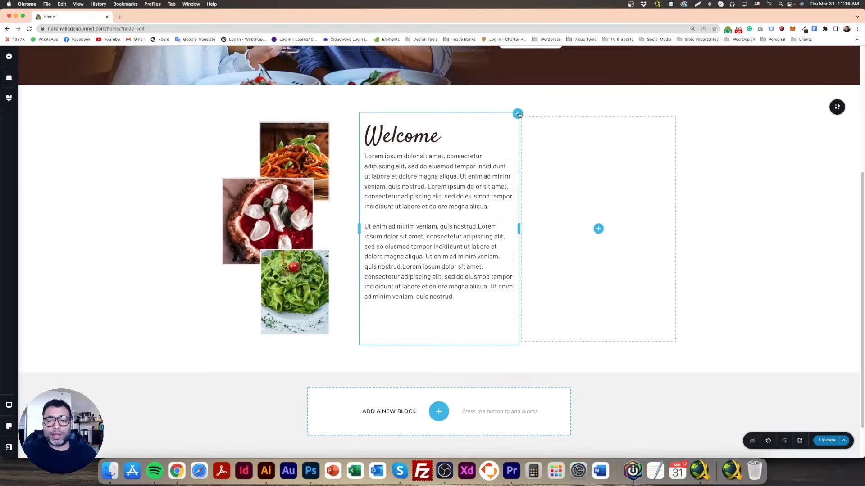
left_click(518, 115)
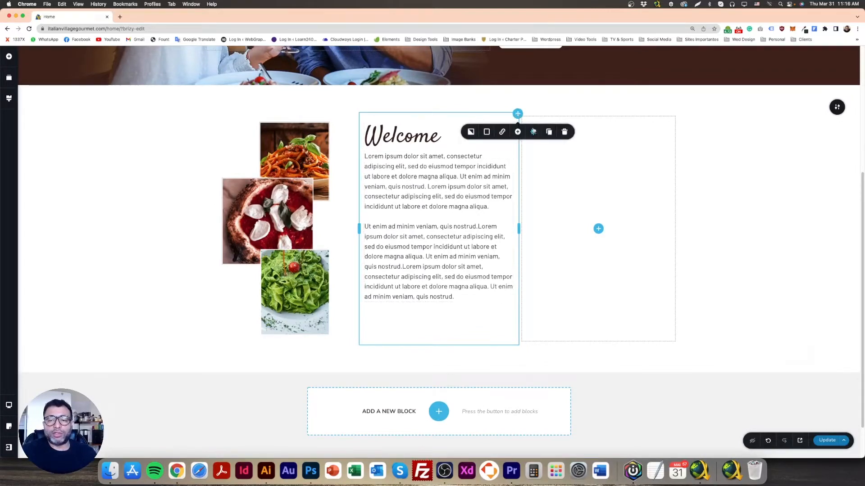
left_click(533, 134)
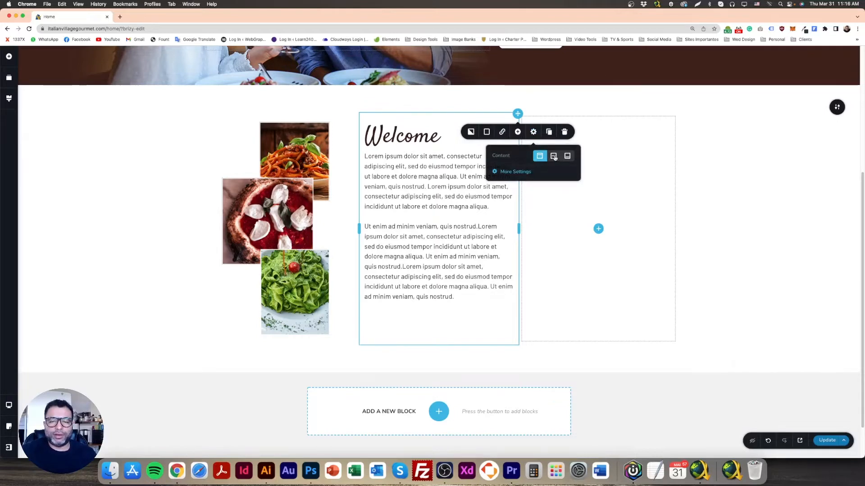
left_click(554, 157)
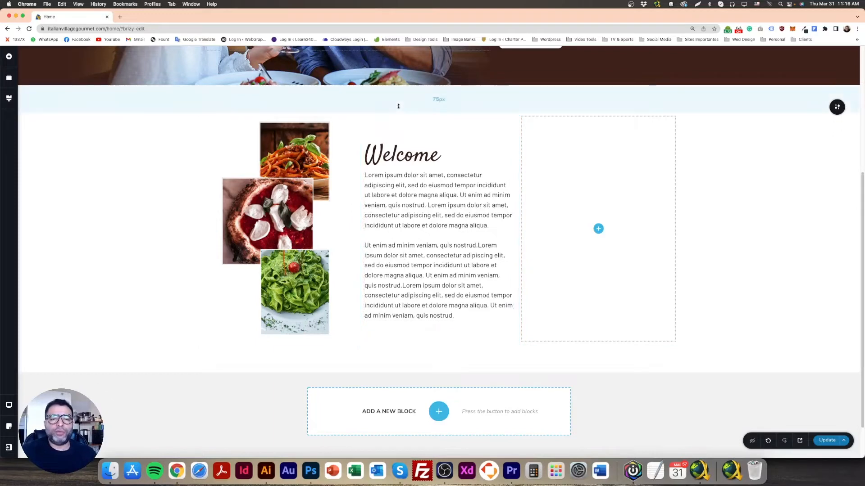
Reduce the top padding of the three-column section so its content sits closer to the hero
scroll(402, 255, "up", 3)
scroll(401, 255, "up", 1)
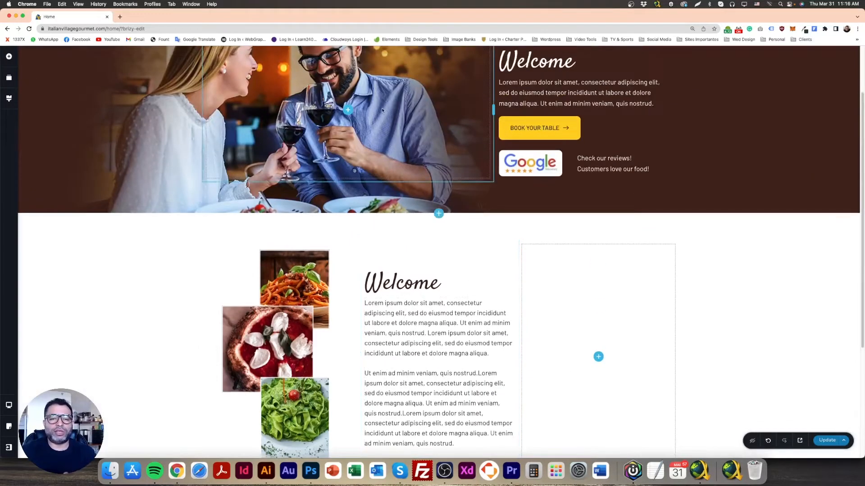
scroll(358, 163, "down", 1)
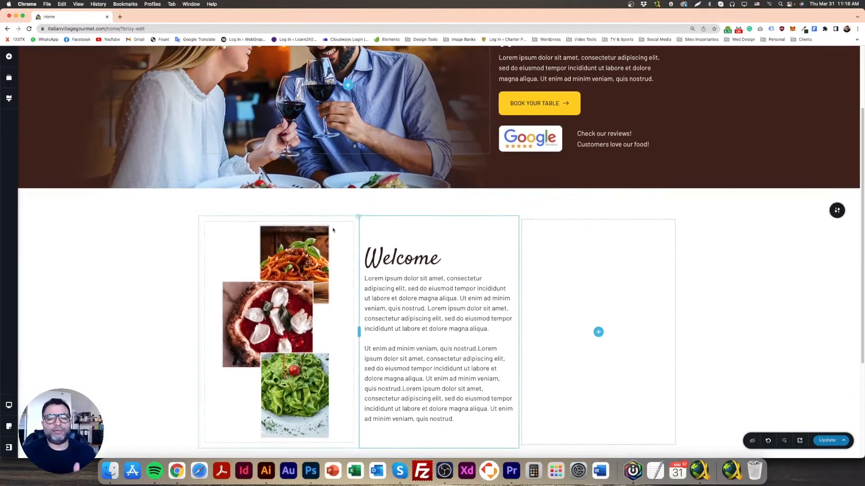
mouse_move(434, 190)
left_mouse_down()
mouse_move(437, 182)
mouse_move(435, 199)
left_mouse_up()
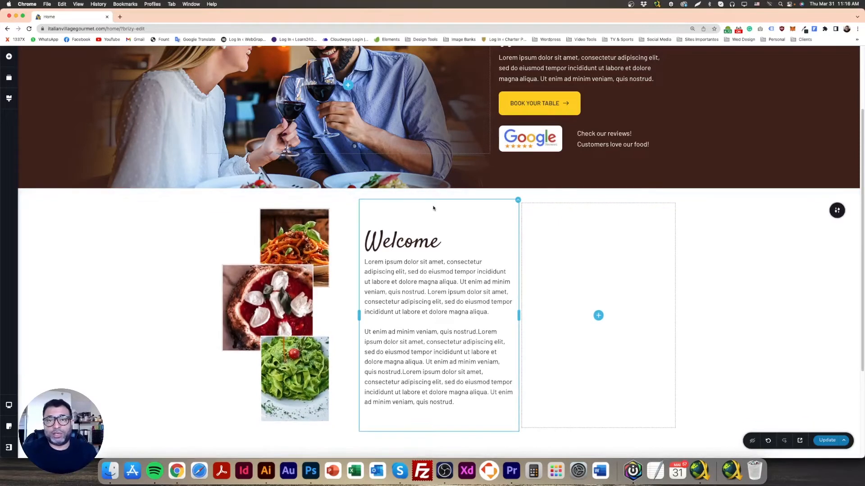
Check the About us spacing in the Photoshop mockup, and back in Chrome reduce the three-column section's bottom padding
scroll(361, 257, "down", 1)
left_click(311, 471)
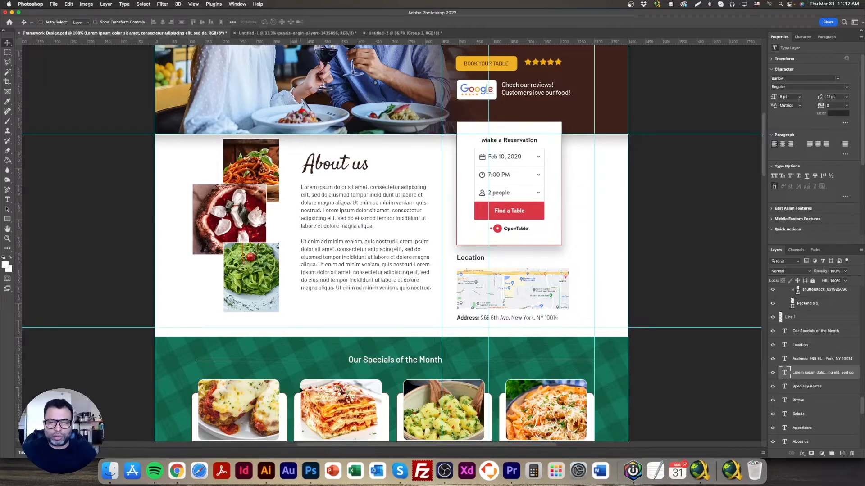
left_click(177, 471)
scroll(428, 212, "down", 1)
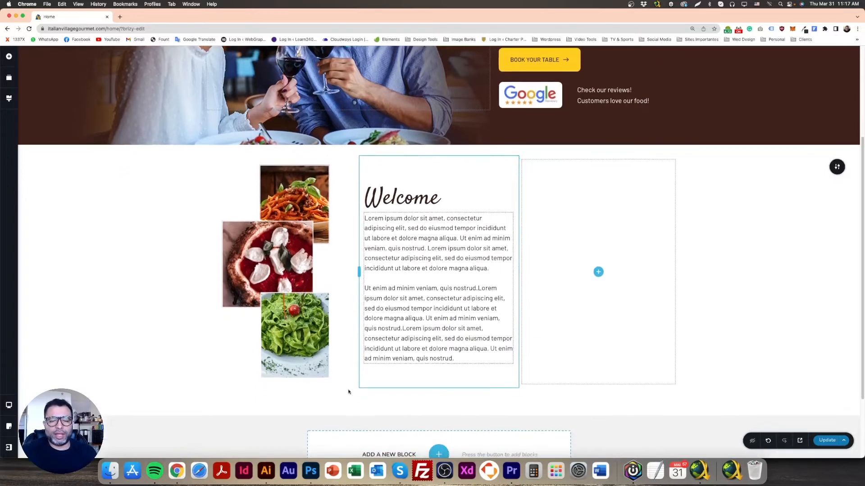
left_click_drag(433, 153, 433, 148)
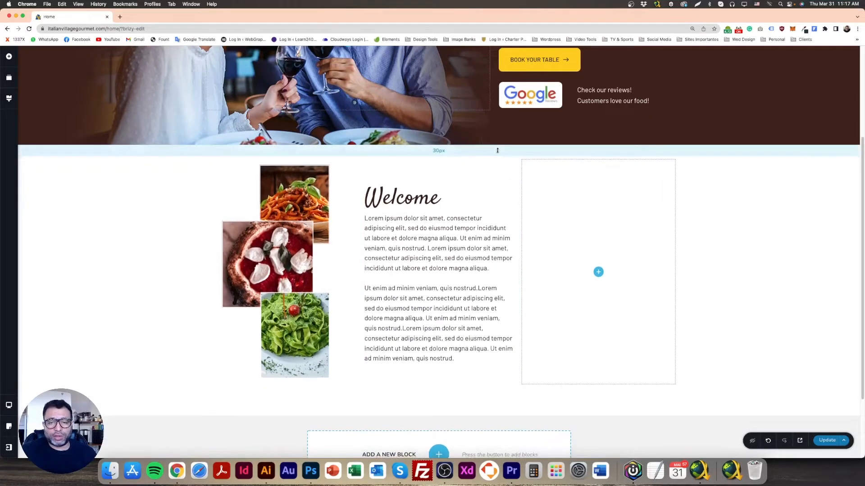
left_click_drag(463, 405, 470, 390)
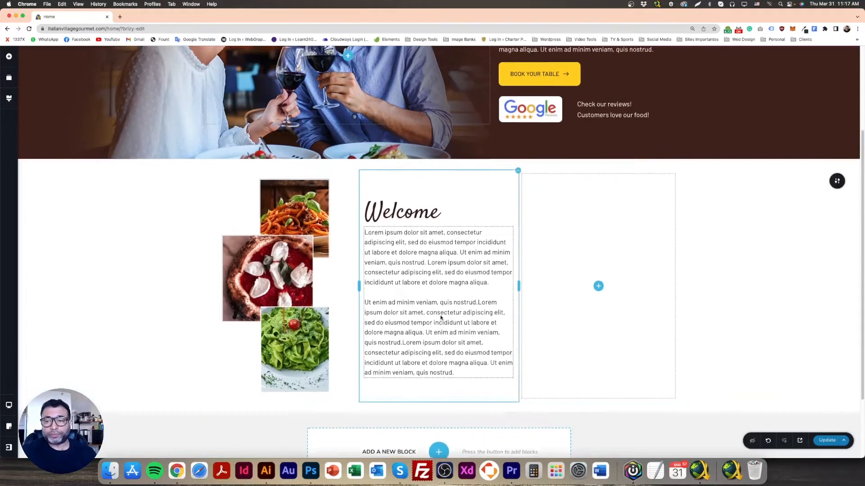
Examine the hero block's overlay colour, styling and advanced settings for options affecting its appearance and spacing
scroll(541, 270, "up", 5)
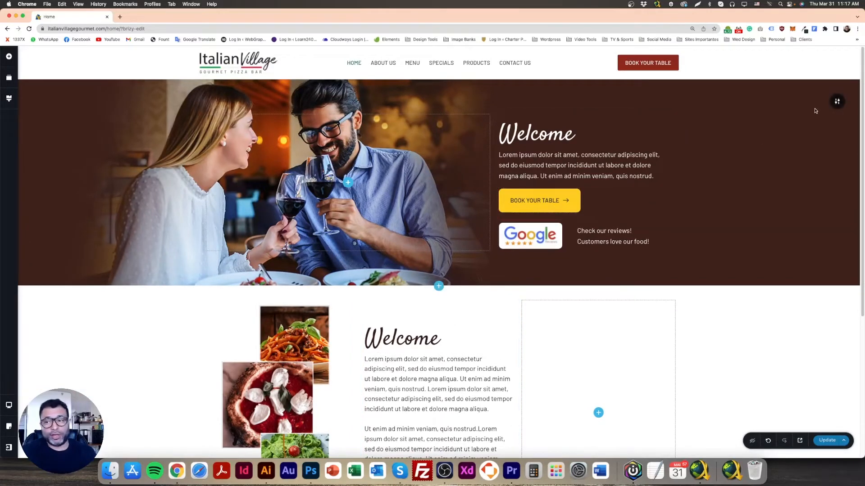
mouse_move(837, 103)
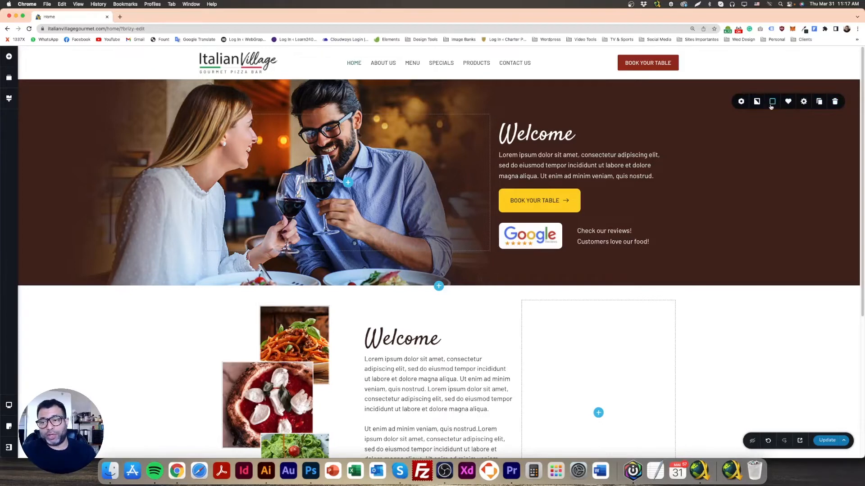
left_click(772, 103)
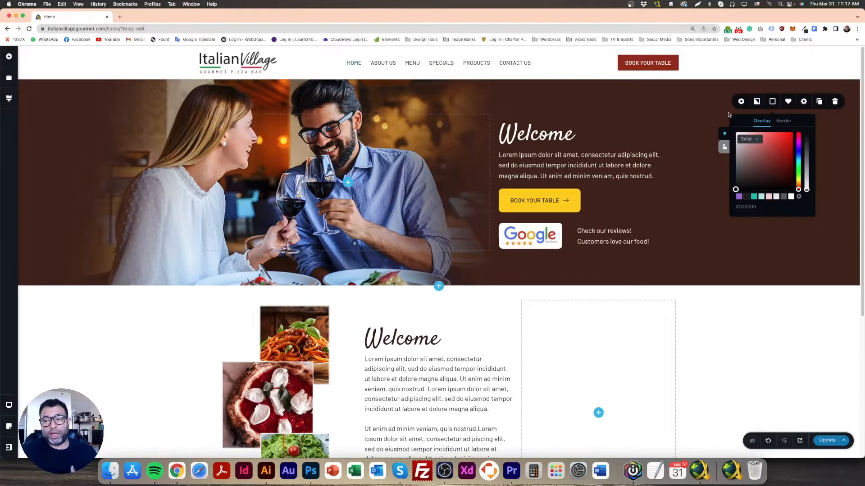
left_click(646, 100)
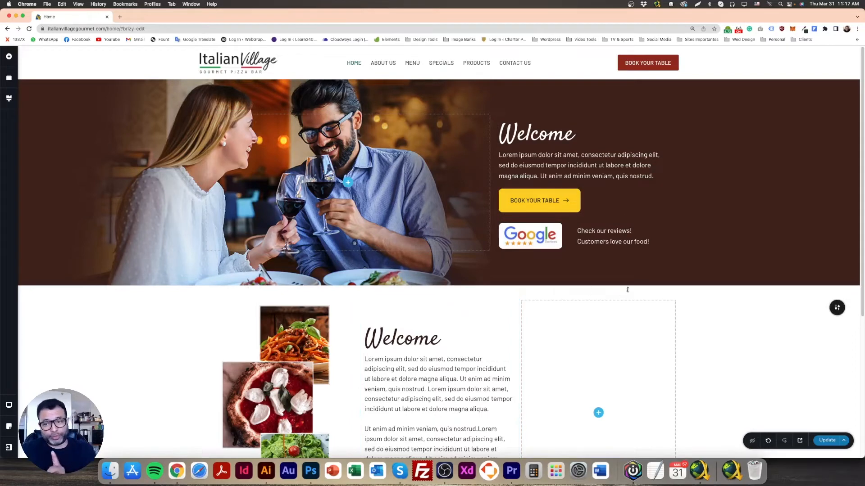
left_click(834, 102)
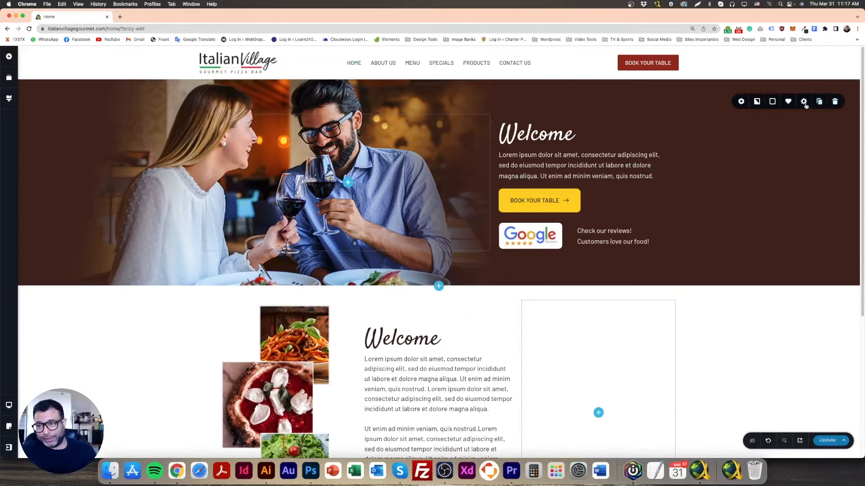
left_click(772, 101)
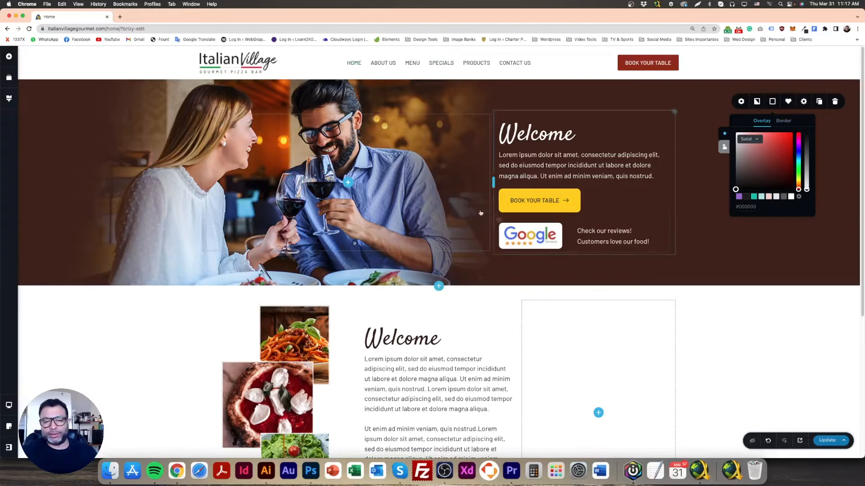
left_click(804, 101)
left_click(786, 173)
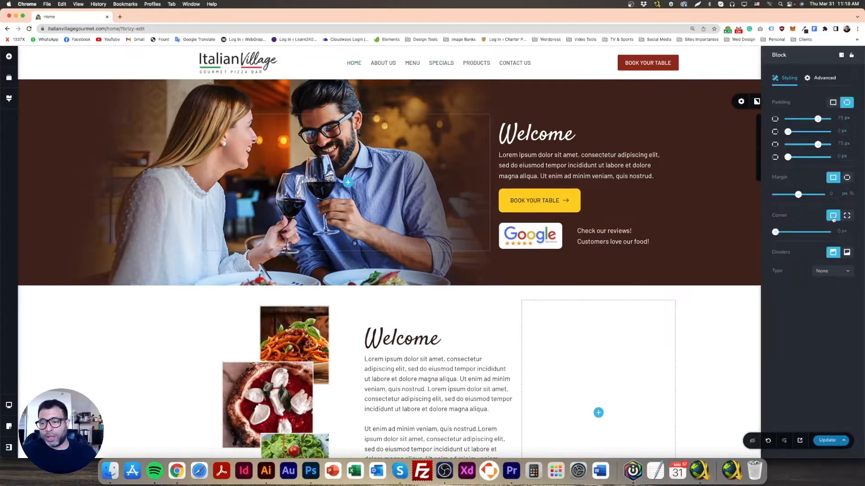
left_click(825, 81)
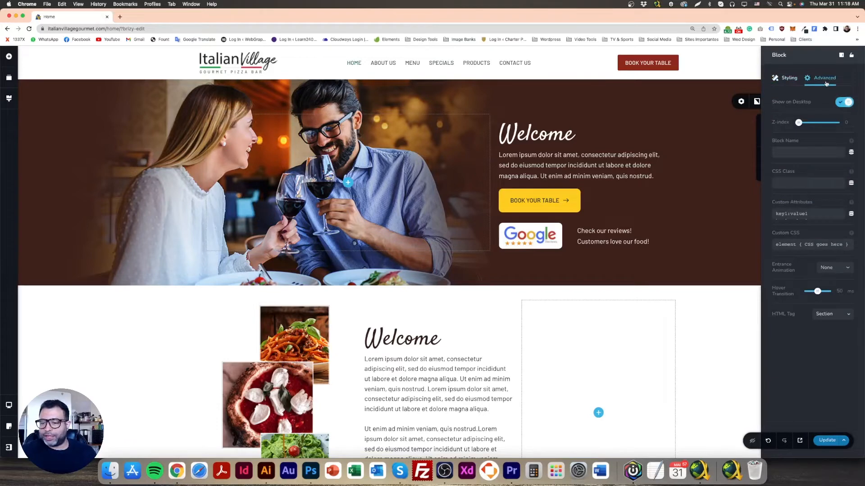
left_click(791, 83)
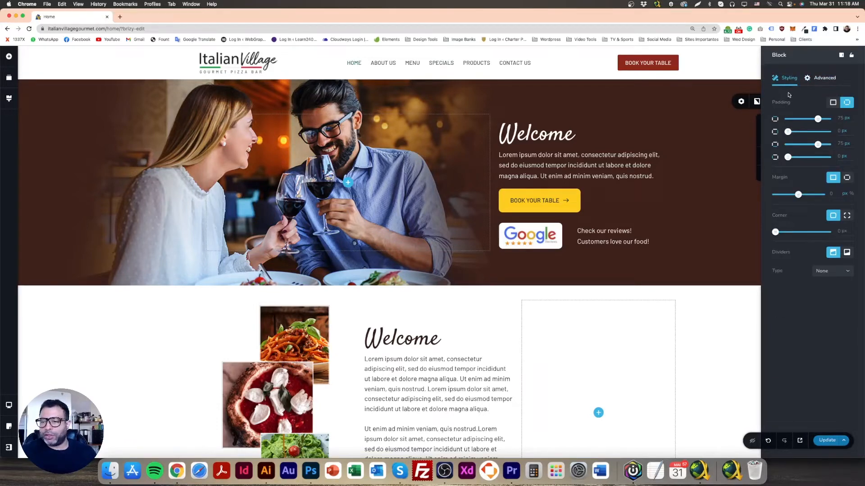
left_click(350, 336)
Enlarge the photo collage in the first column very slightly, keeping its proportions
scroll(351, 347, "down", 3)
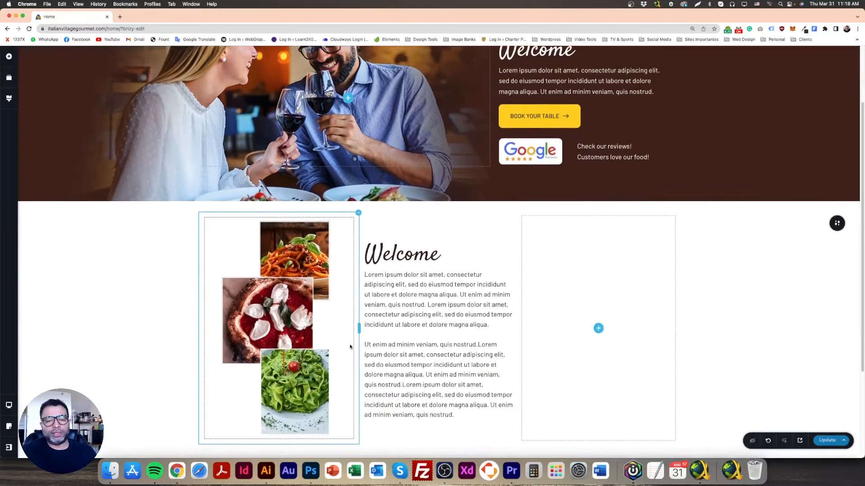
scroll(351, 346, "down", 1)
left_click(301, 242)
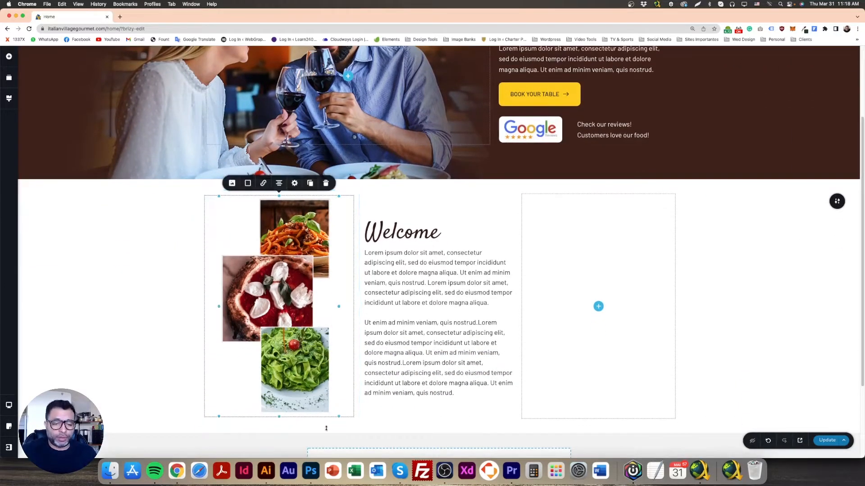
left_click_drag(339, 417, 345, 418)
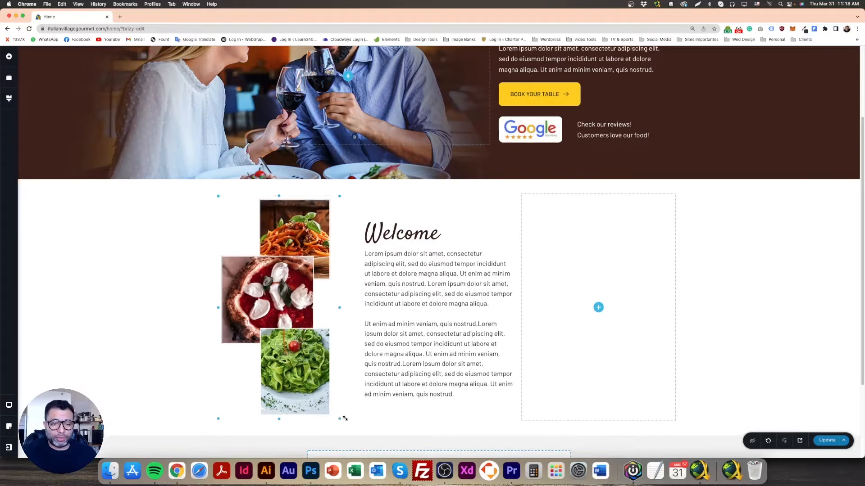
left_click(194, 314)
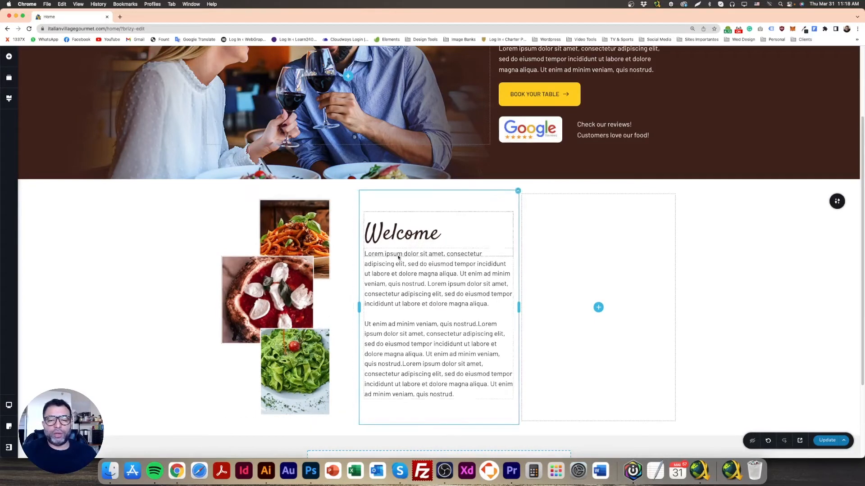
left_click(417, 276)
left_click(139, 266)
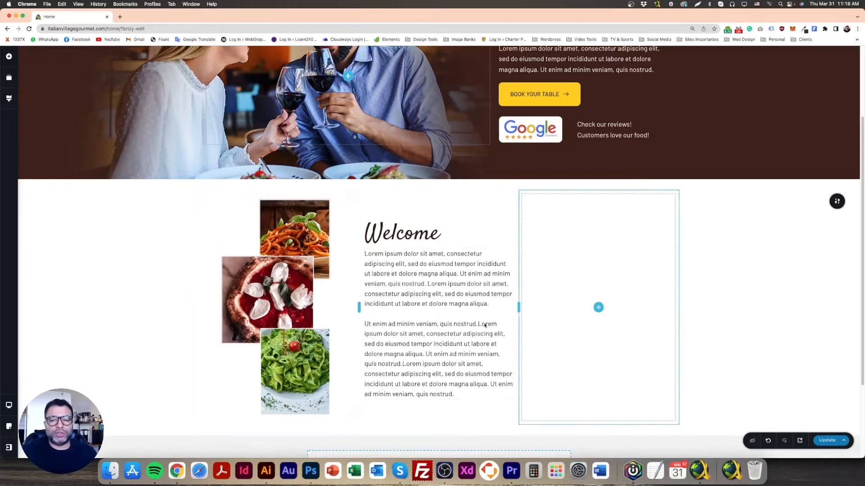
Add a row to the empty third column and move its second inner column out below the first
left_click(9, 57)
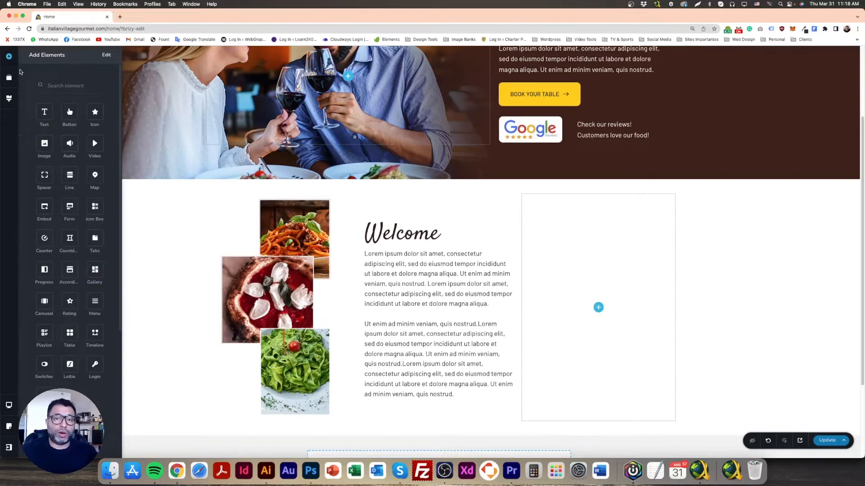
scroll(54, 335, "down", 5)
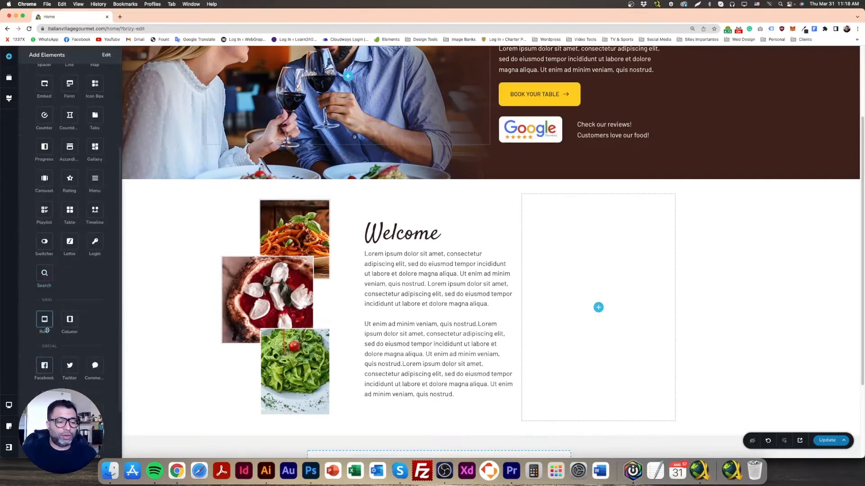
left_click_drag(44, 319, 599, 311)
left_click_drag(668, 195, 633, 237)
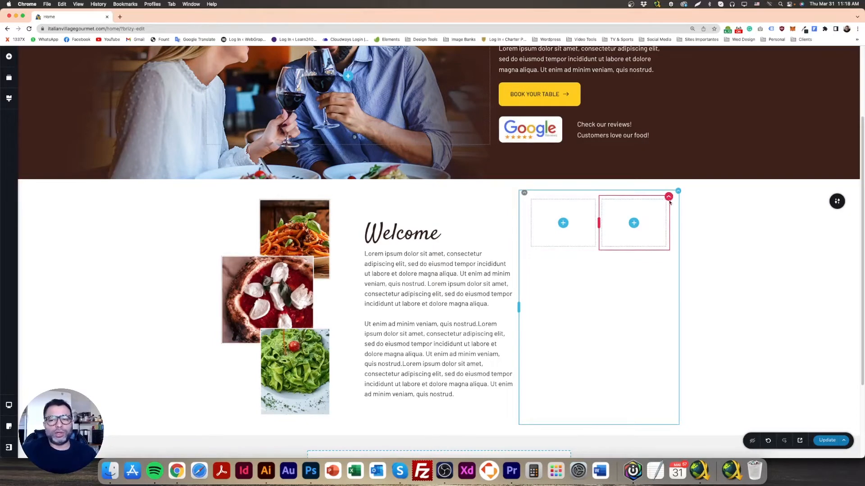
left_click_drag(668, 196, 588, 265)
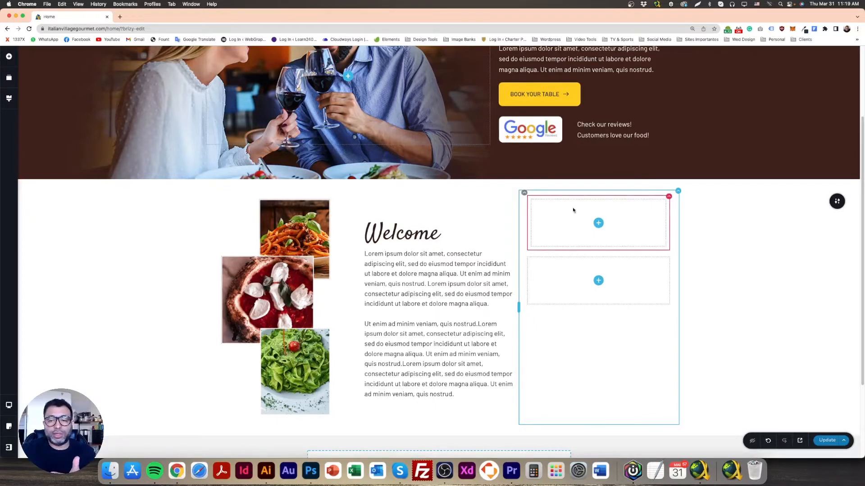
Delete the upper row in the third column, then duplicate the remaining inner column and stack the copy beneath it
left_click(543, 198)
left_click(564, 176)
left_click(672, 193)
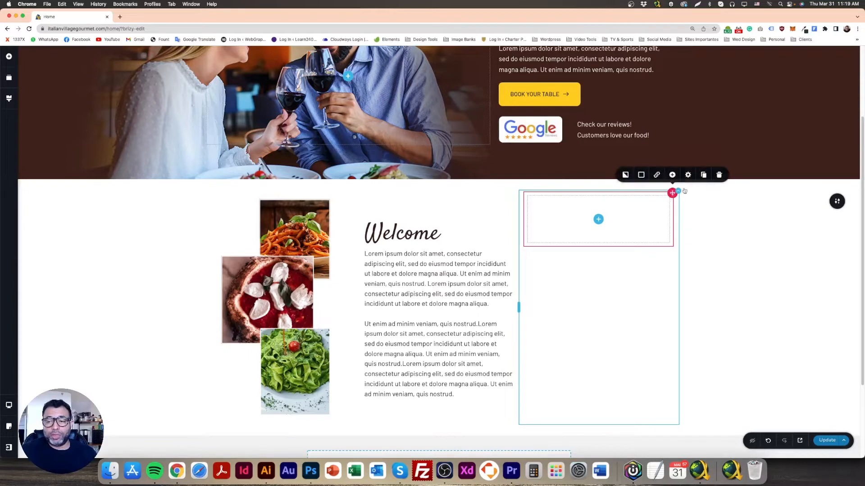
left_click(704, 175)
left_click_drag(674, 195, 604, 258)
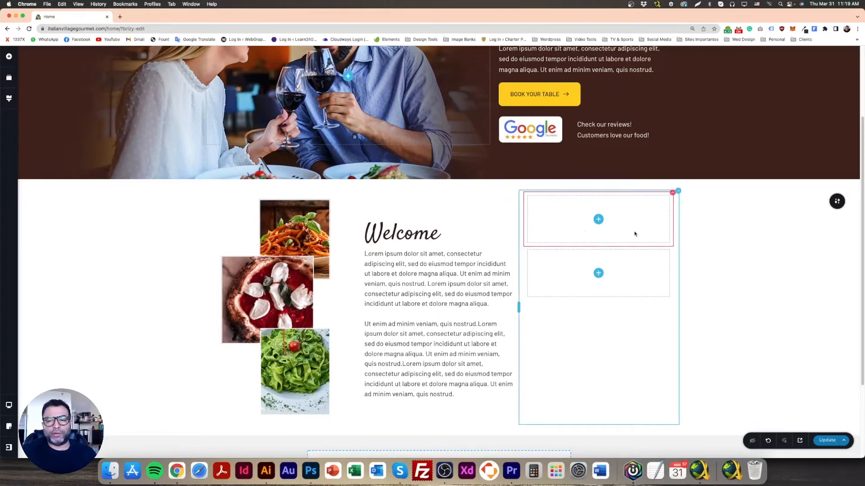
left_click_drag(672, 193, 616, 204)
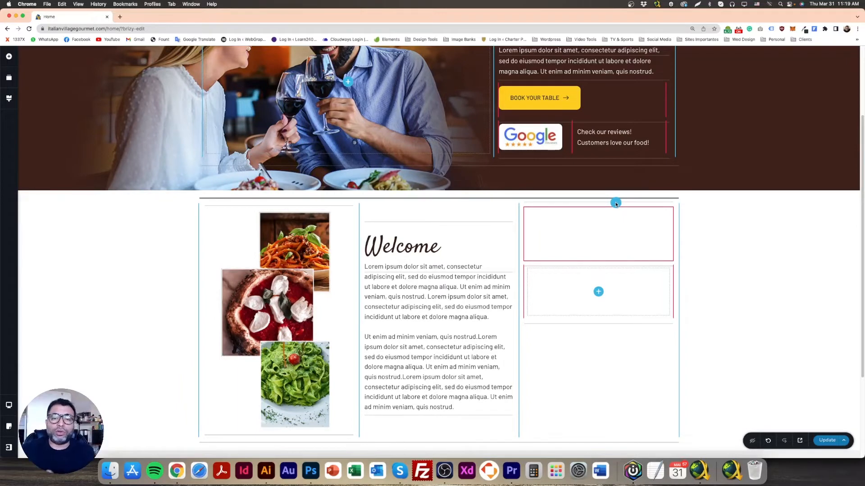
left_click_drag(615, 204, 612, 233)
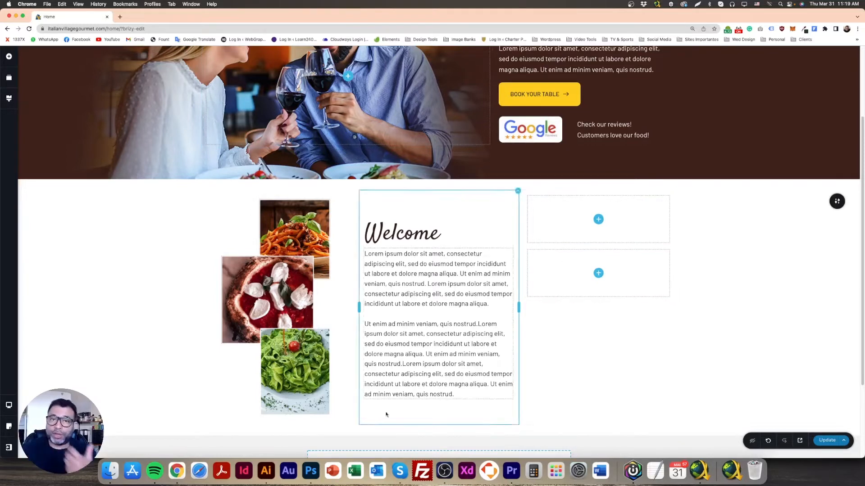
Switch to Photoshop to check the text formatting of the Location heading, and return to Chrome
left_click(311, 470)
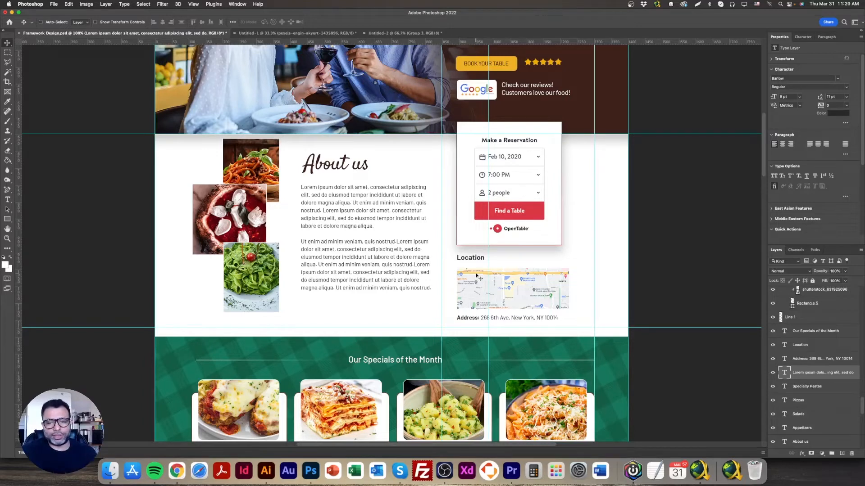
double_click(471, 259)
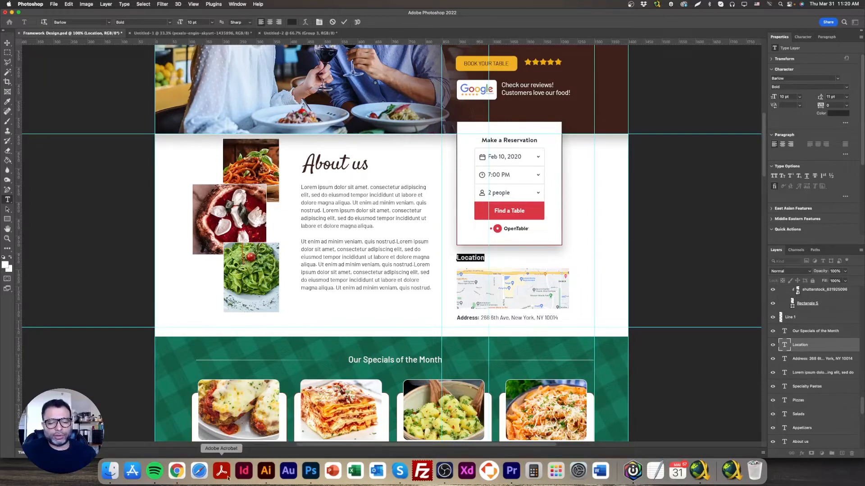
left_click(177, 471)
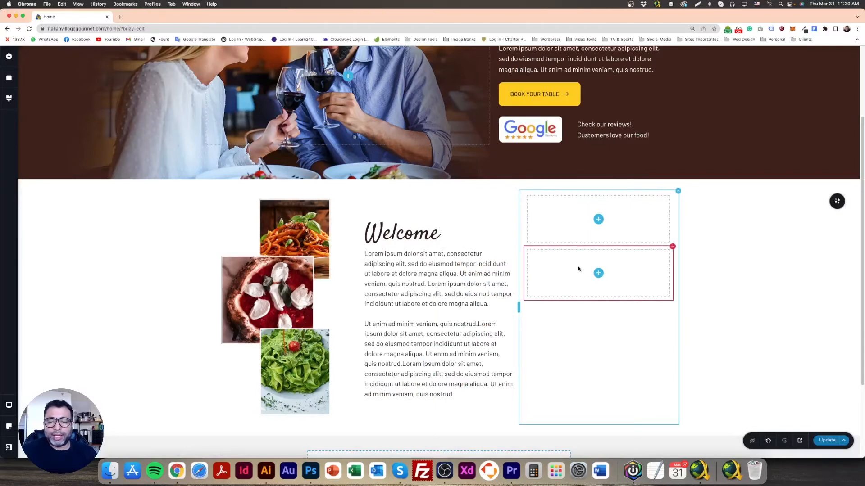
Add a Map element to the lower inner column of the third column
left_click(9, 57)
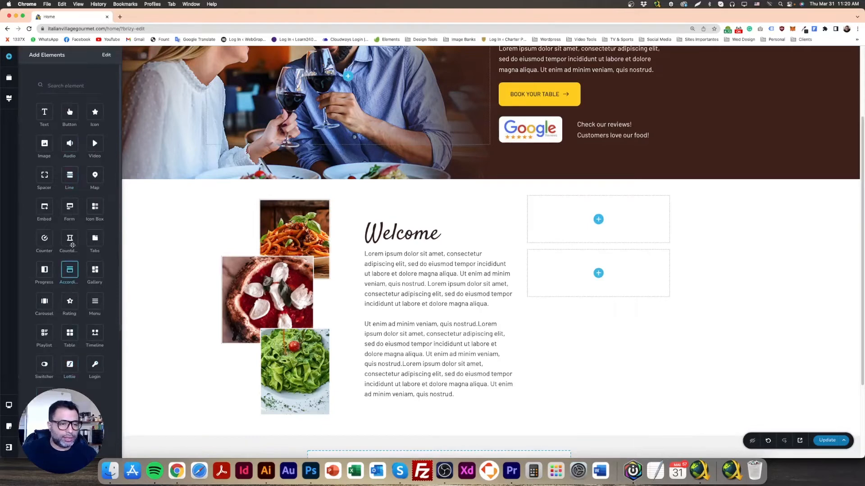
left_click_drag(95, 176, 599, 295)
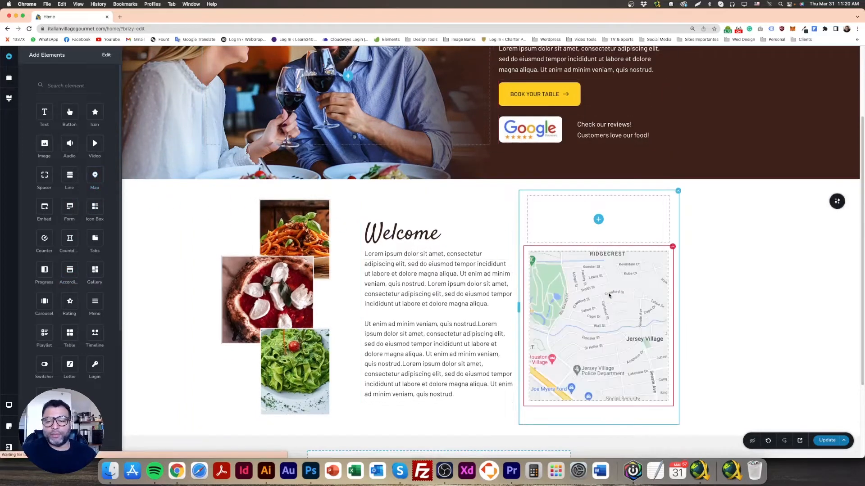
left_click(608, 295)
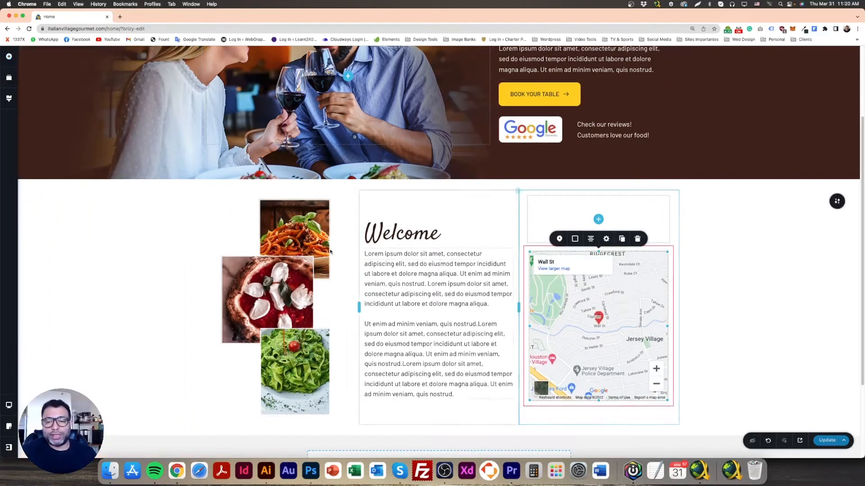
left_click(140, 242)
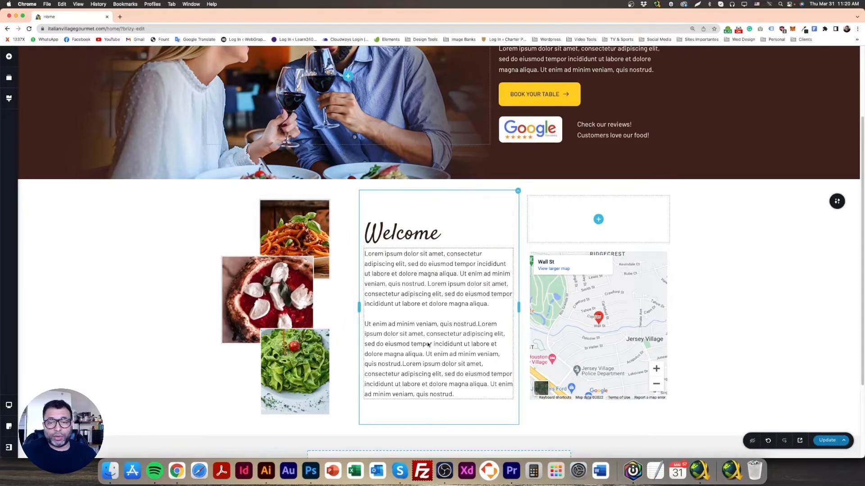
Copy the hero's "Check our reviews! Customers love our food!" text into the third column, just above the map
left_click(613, 131)
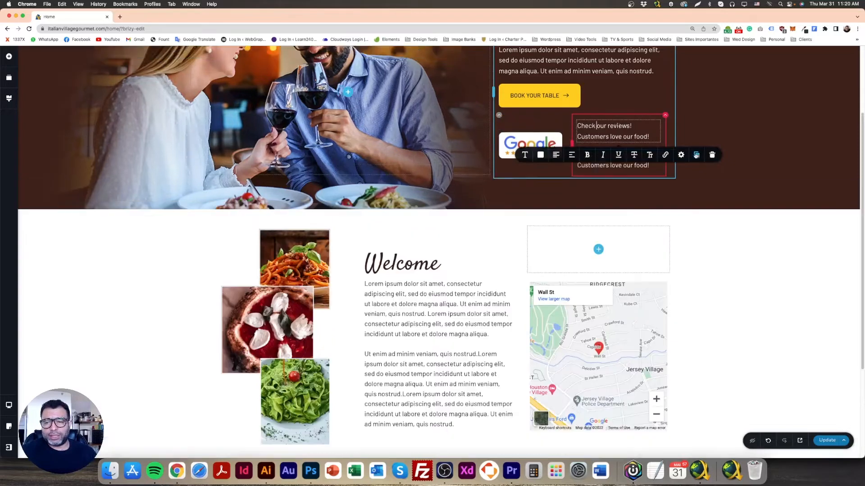
left_click(696, 154)
left_click_drag(613, 129, 598, 299)
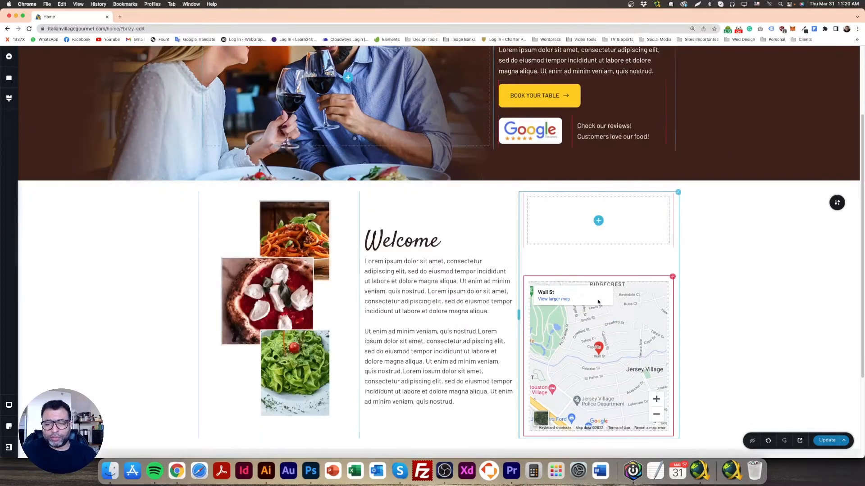
Change the copied review text above the map to the dark text color
left_click_drag(566, 262, 626, 304)
left_click(591, 275)
triple_click(613, 267)
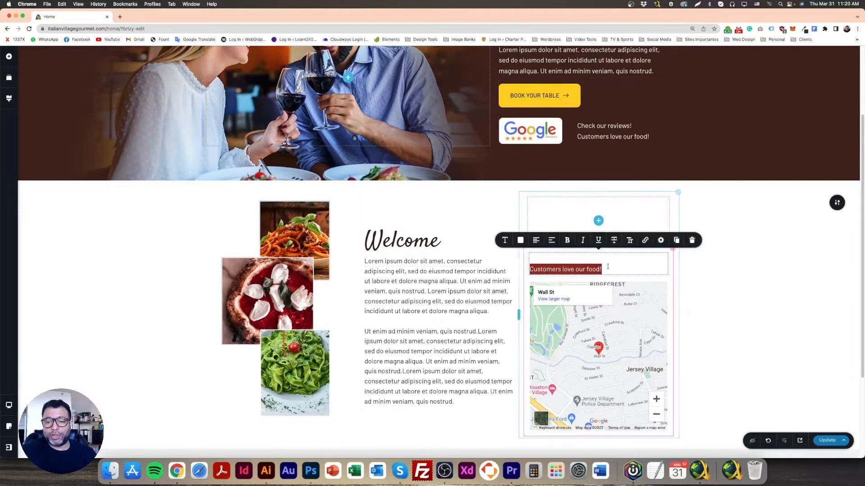
left_click(520, 240)
left_click(495, 207)
left_click(697, 276)
Replace the copied review text above the map with "Location"
triple_click(573, 265)
key("super+a")
key("BackSpace")
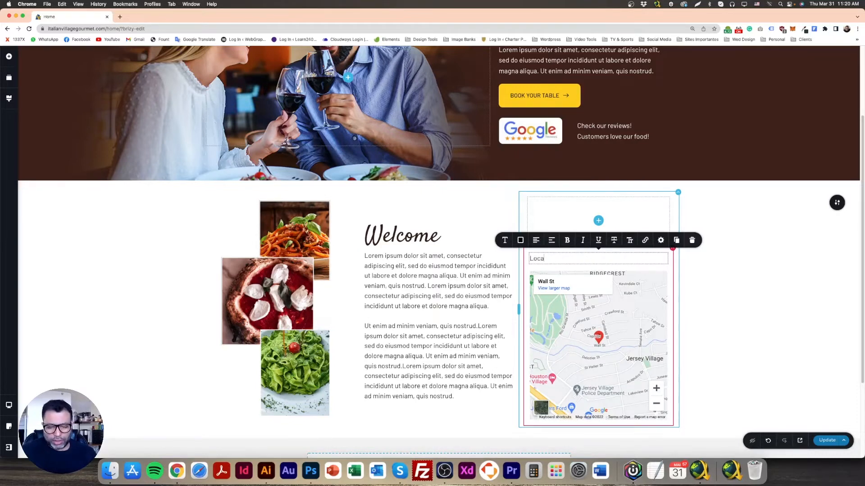
left_click(670, 263)
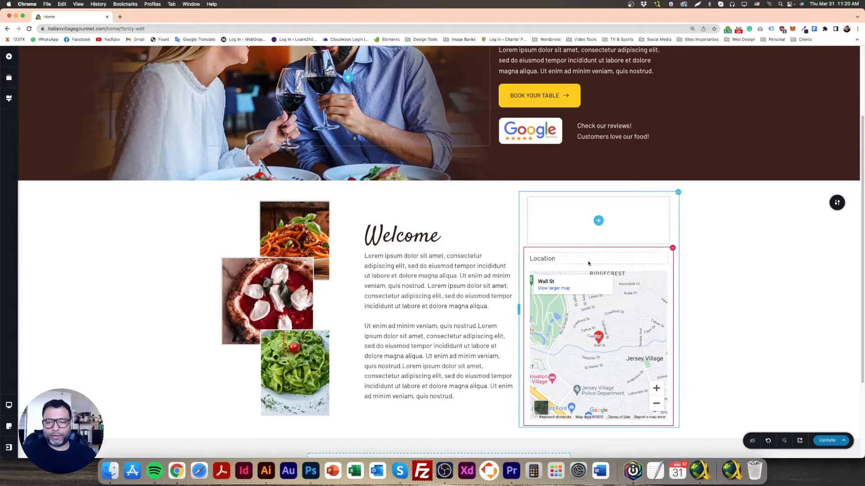
Duplicate the Location text and place the copy directly beneath the map
left_click(589, 262)
left_click(676, 240)
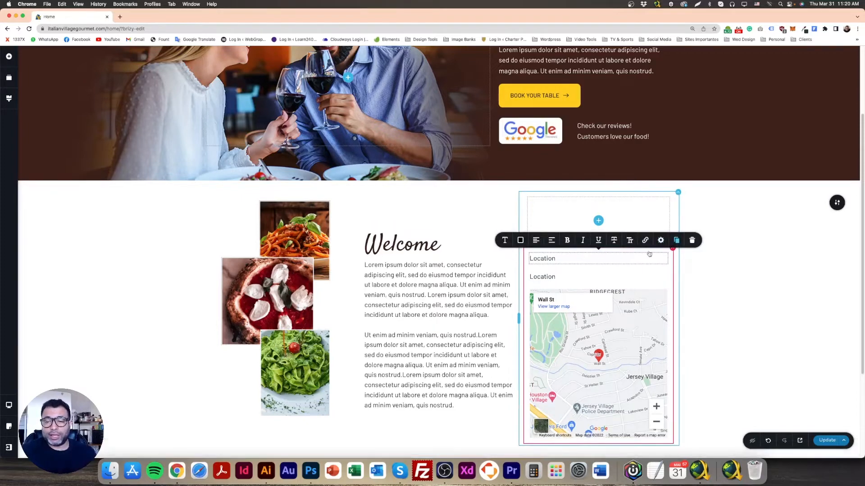
scroll(551, 272, "down", 2)
left_click_drag(542, 228, 579, 384)
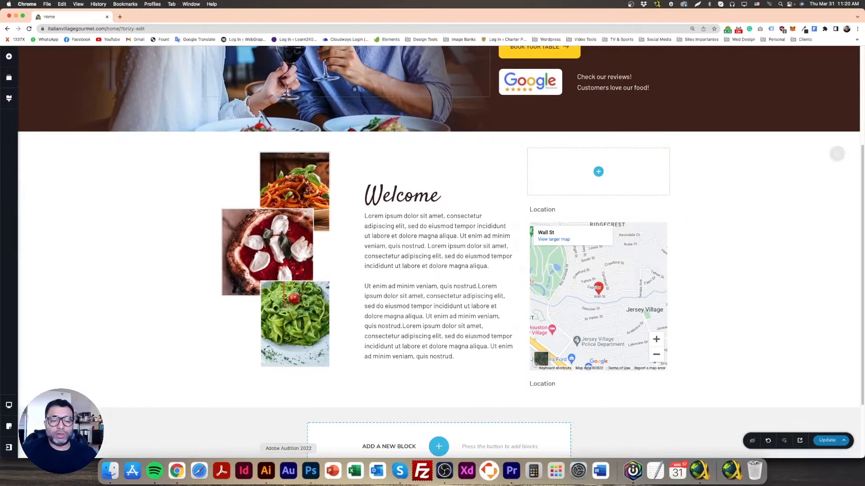
Copy the address line from the Photoshop mockup, return to Chrome, and replace the text beneath the map with it
left_click(317, 474)
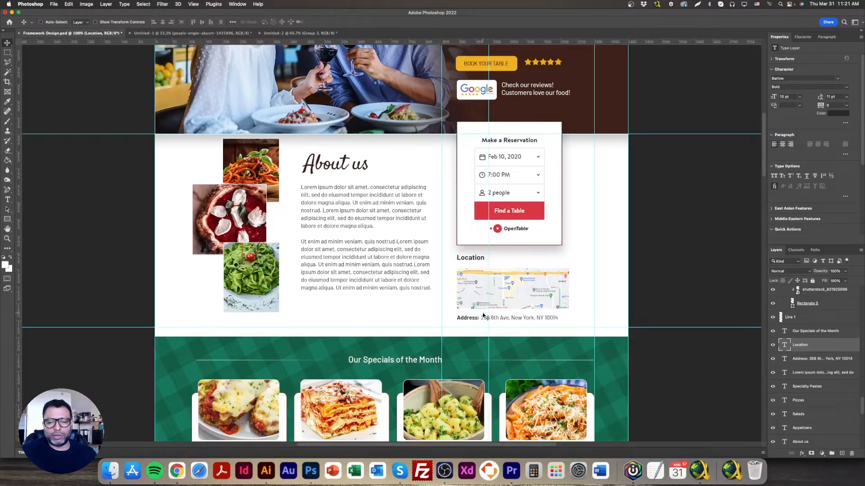
double_click(483, 317)
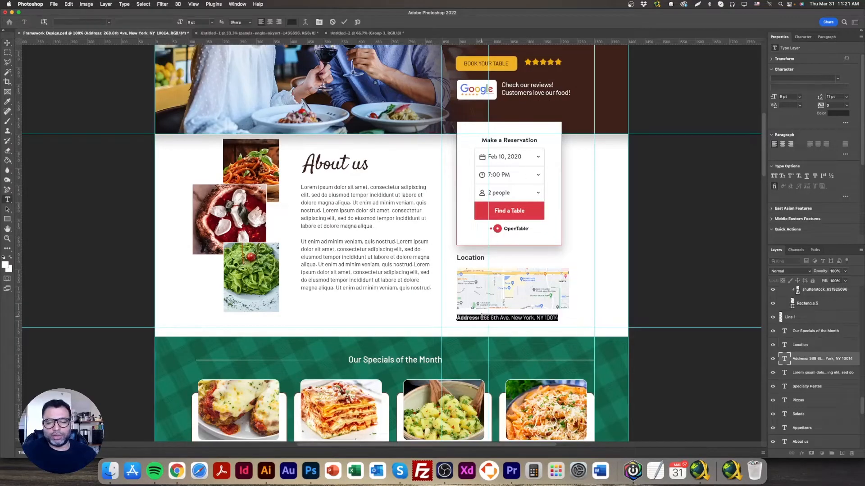
left_click(177, 471)
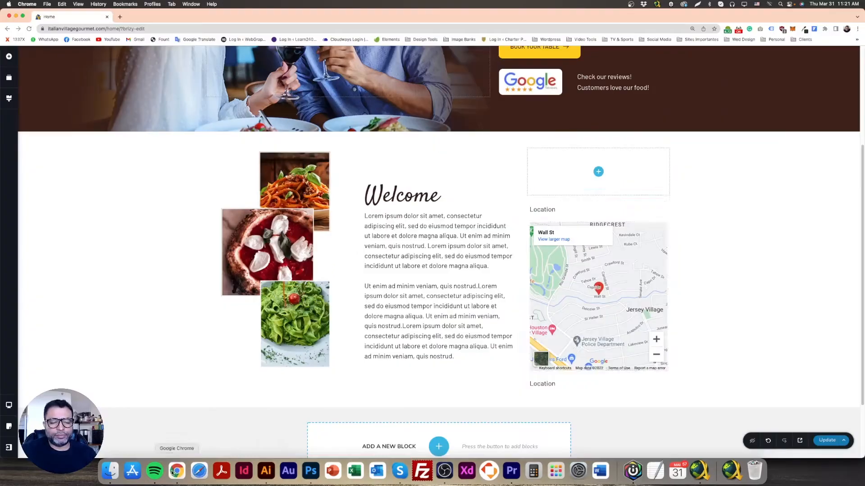
double_click(548, 386)
key("super+v")
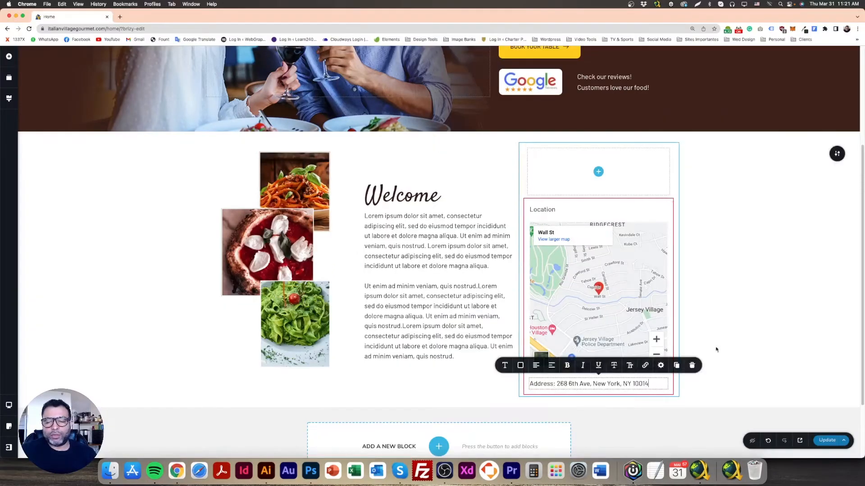
Check the map's proportions in the Photoshop mockup, return to Chrome, and shorten the map to a similar wide, low shape
left_click(726, 336)
left_click(625, 345)
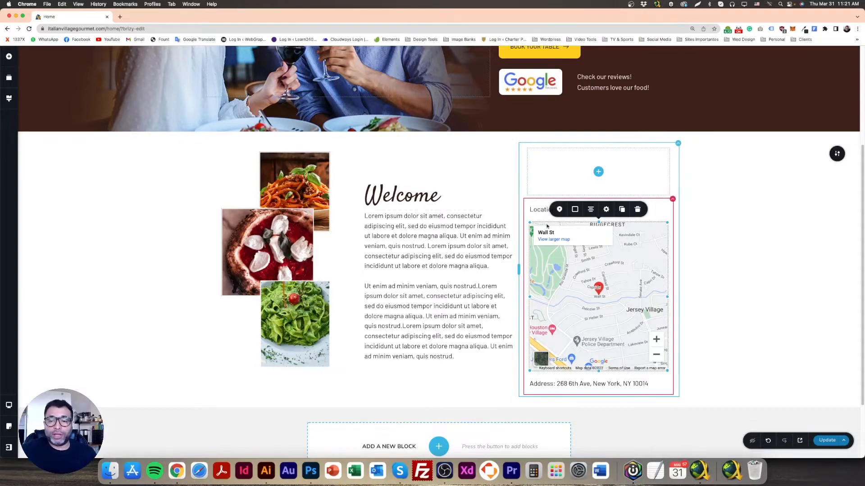
scroll(702, 309, "up", 1)
scroll(702, 309, "down", 1)
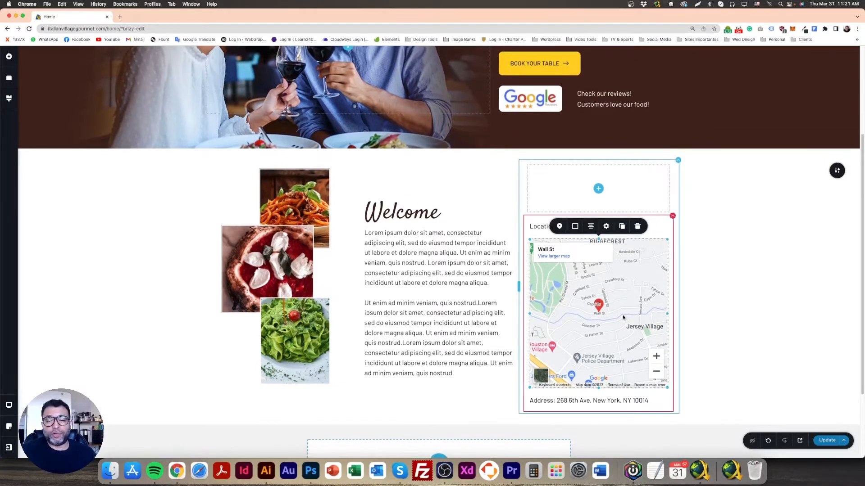
left_click(311, 471)
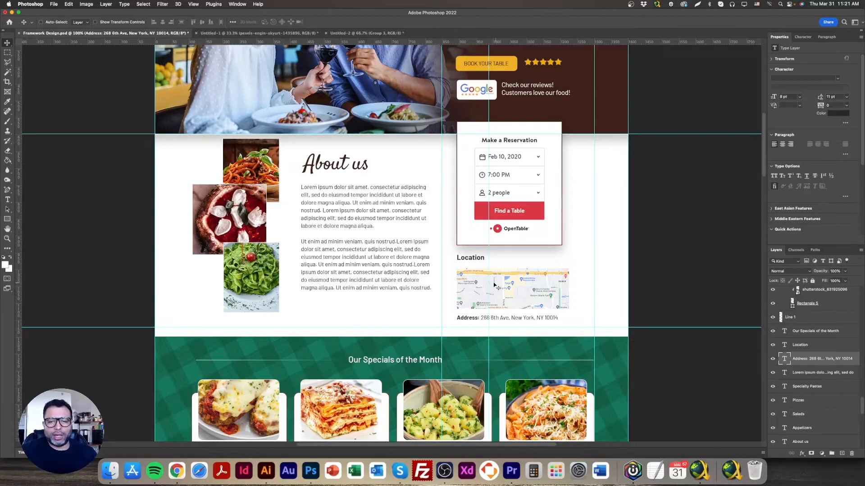
left_click(177, 471)
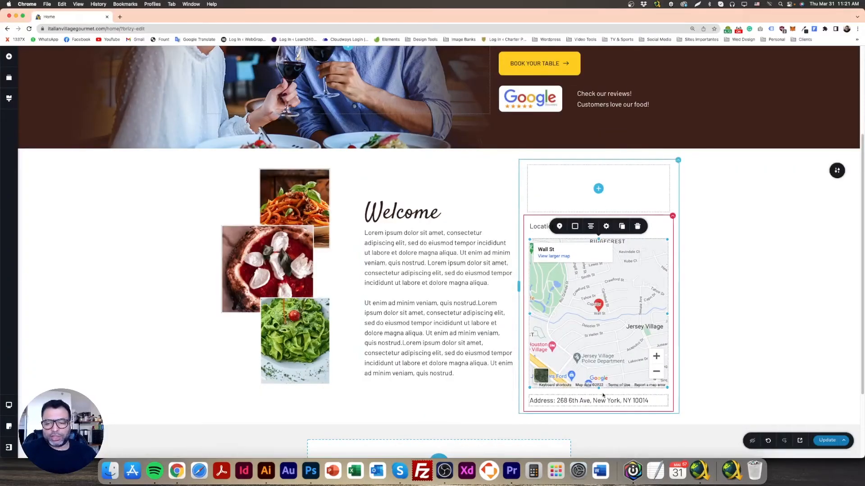
left_click_drag(598, 388, 605, 301)
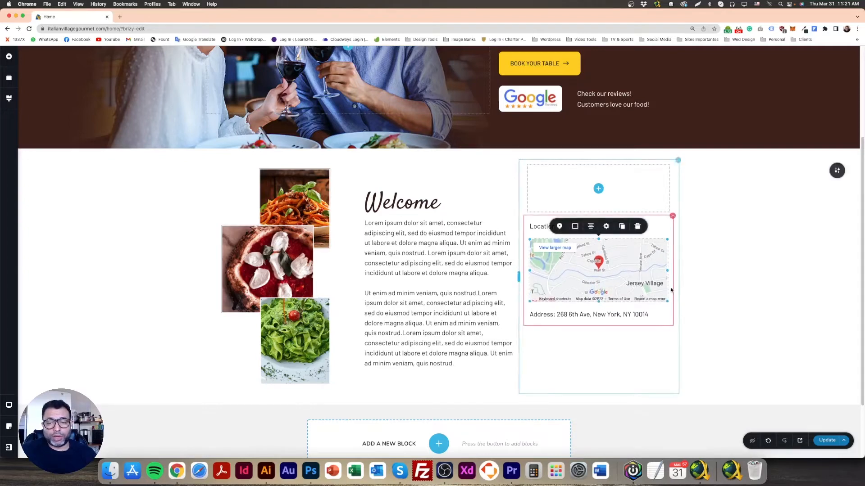
Increase the font weight of the Location heading above the map
double_click(553, 227)
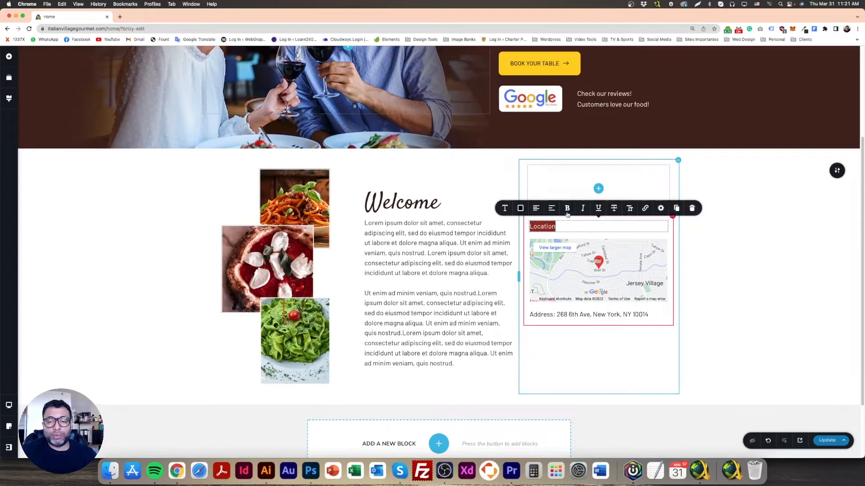
left_click(504, 208)
left_click(558, 153)
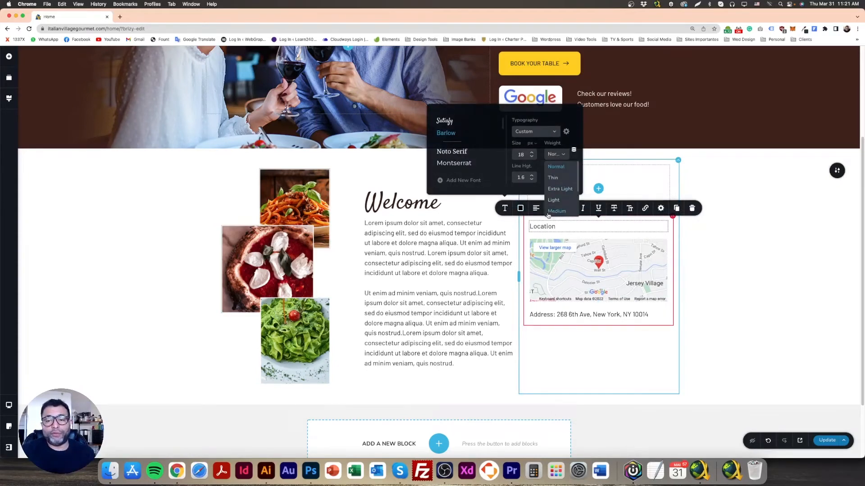
left_click(559, 211)
left_click(563, 158)
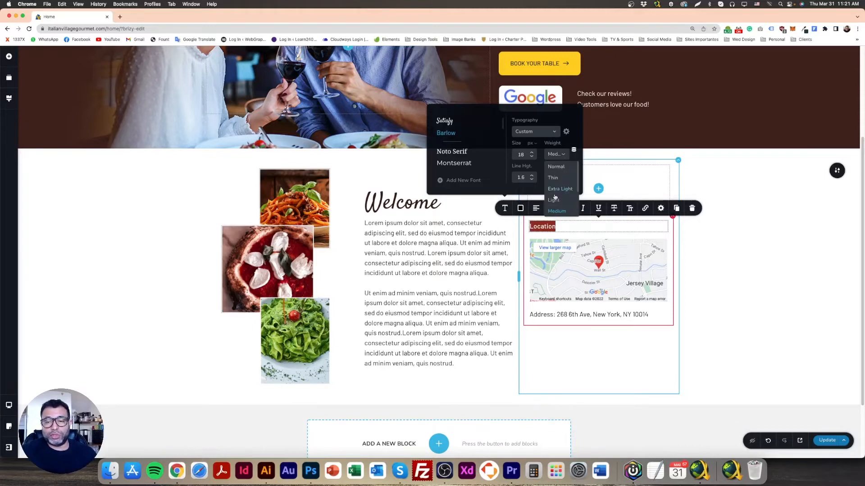
left_click(559, 210)
left_click(702, 252)
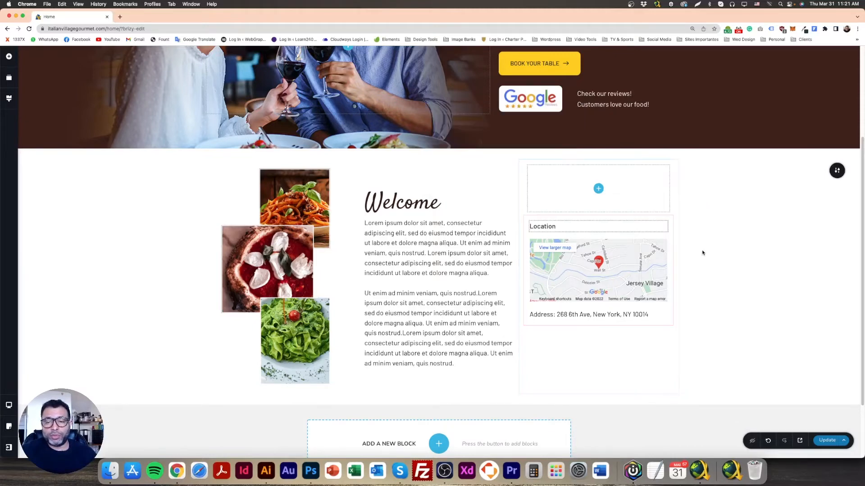
Try to set only the "Address:" label beneath the map to the Semi Bold weight
double_click(558, 316)
left_click(557, 316)
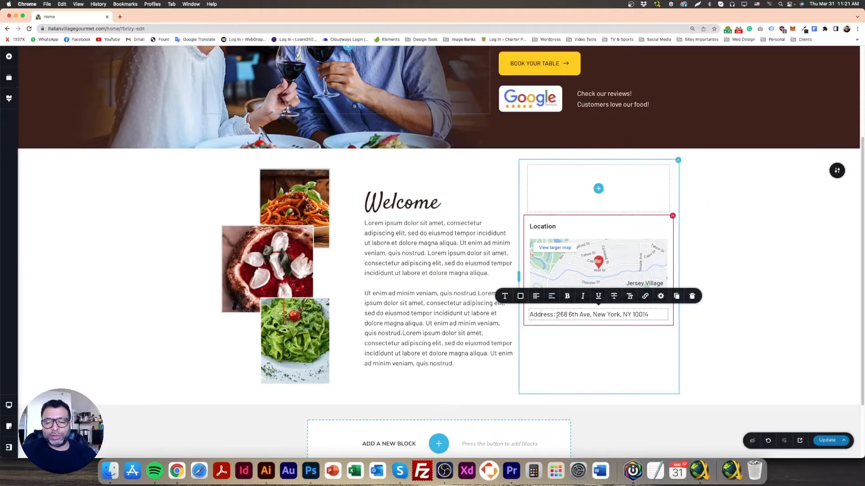
left_click_drag(557, 316, 526, 316)
left_click(504, 296)
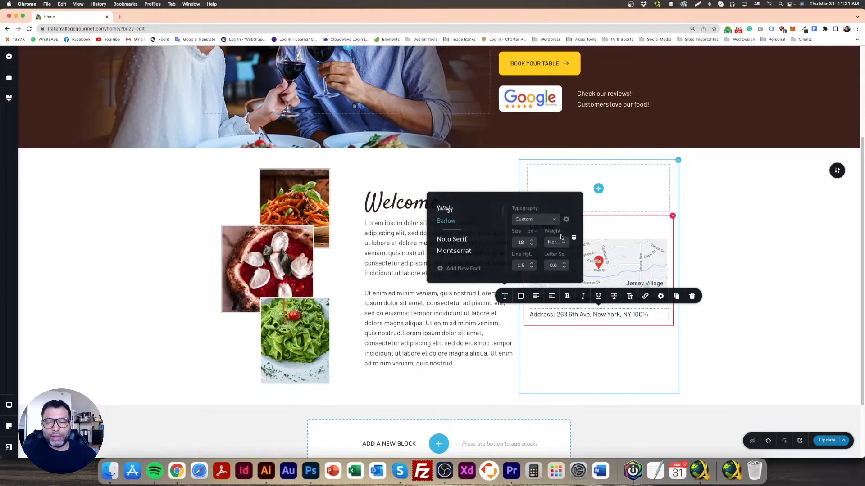
left_click(555, 242)
left_click(559, 275)
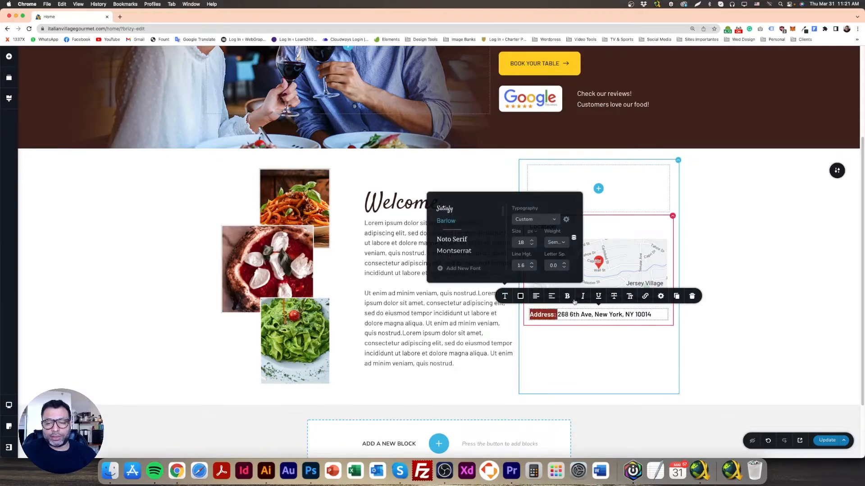
left_click(726, 313)
Reset the entire address line's font weight to Normal
triple_click(587, 316)
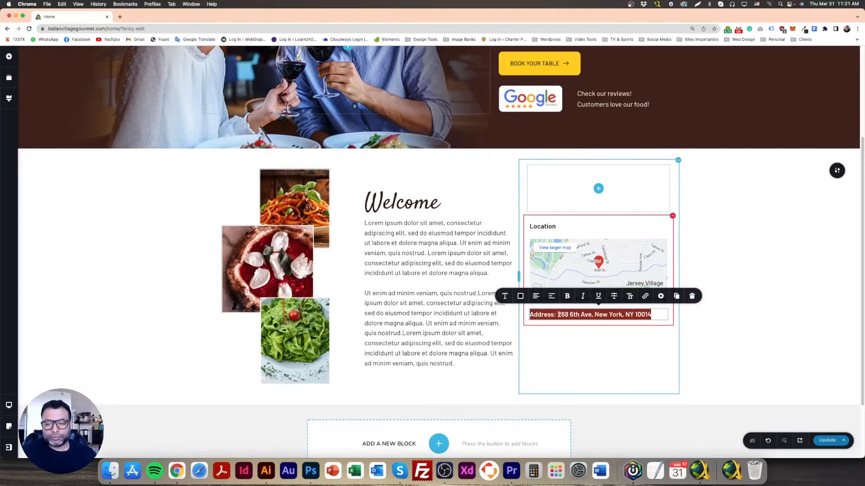
left_click(504, 296)
left_click(558, 245)
left_click(558, 257)
left_click(577, 315)
Apply bold to only the "Address:" label in the line beneath the map
left_click_drag(556, 316, 519, 315)
left_click(568, 297)
left_click(587, 319)
left_click(741, 324)
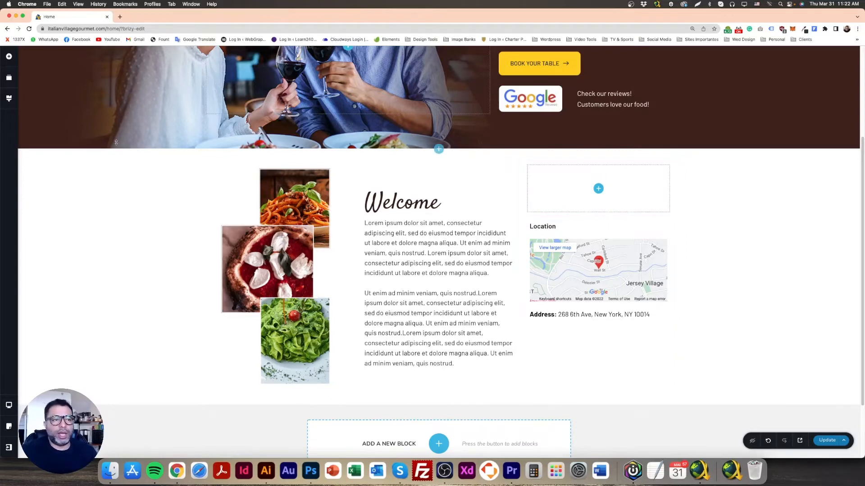
Show the available page elements, and switch to Photoshop to examine the mockup's Make a Reservation box
left_click(8, 56)
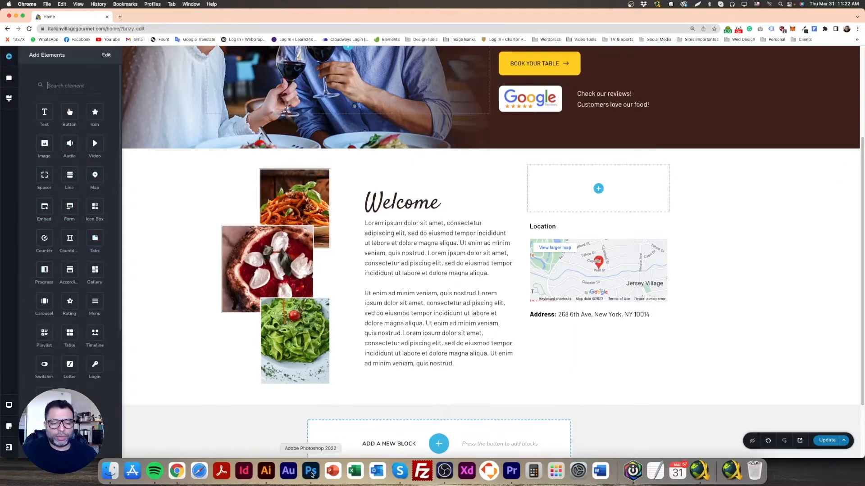
left_click(312, 471)
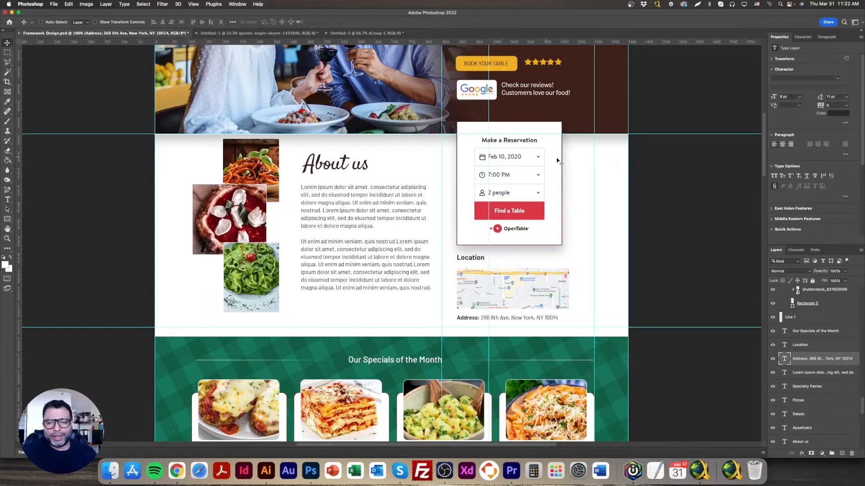
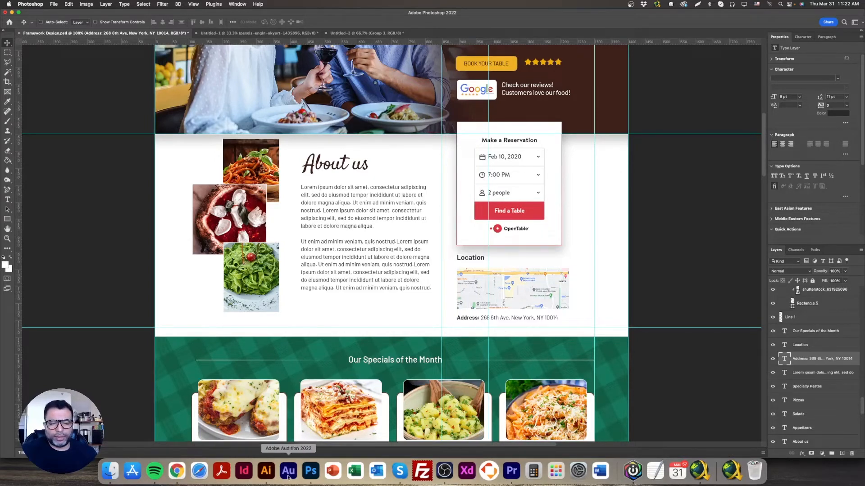
Switch to Chrome, add a form to the third column's empty box above Location, and delete its Paragraph and Email fields
left_click(177, 471)
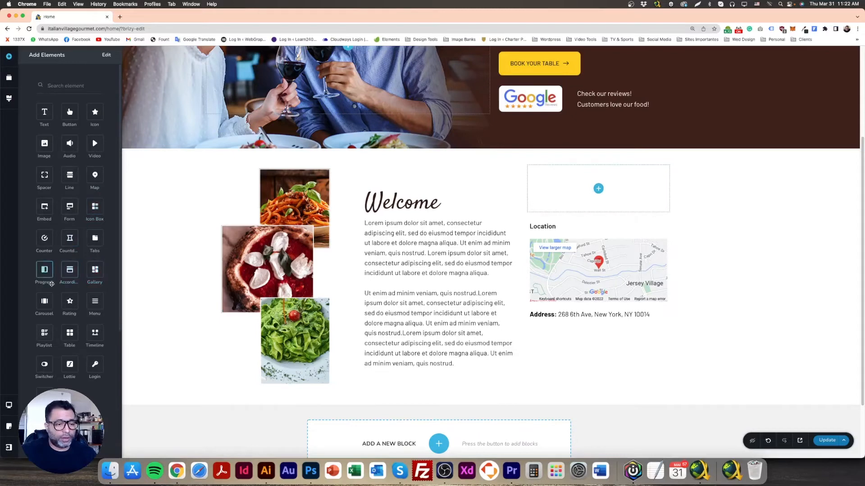
left_click_drag(70, 206, 599, 203)
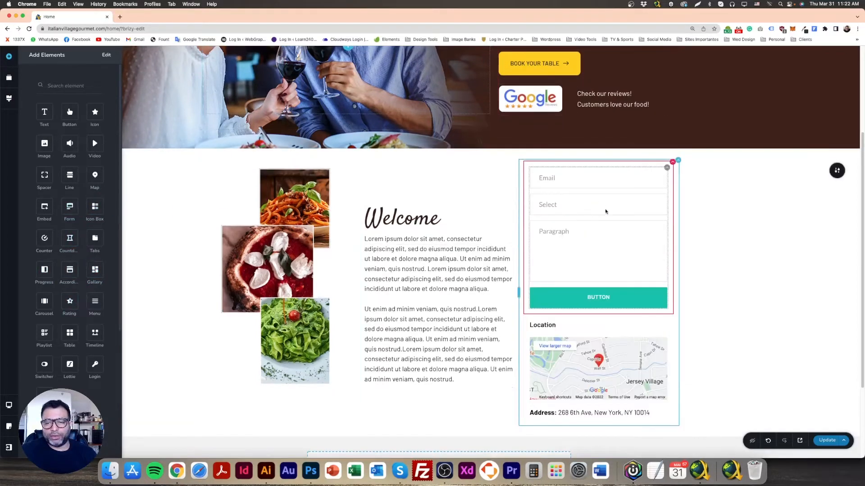
left_click(611, 240)
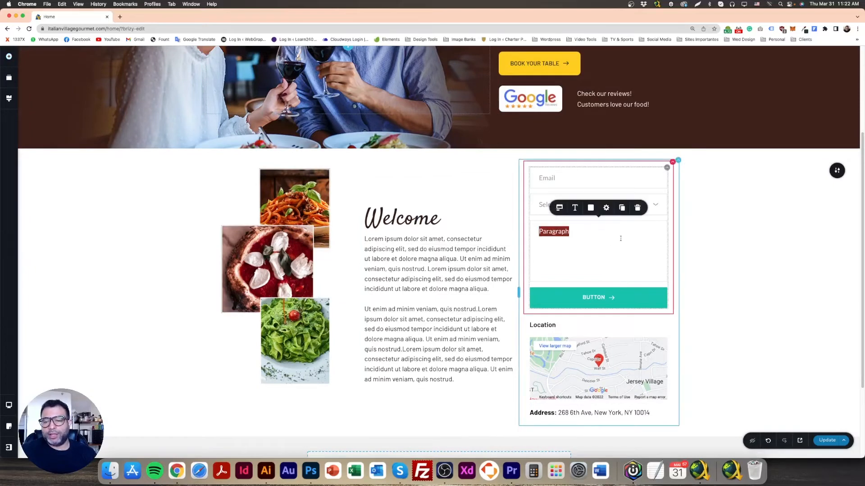
left_click(639, 240)
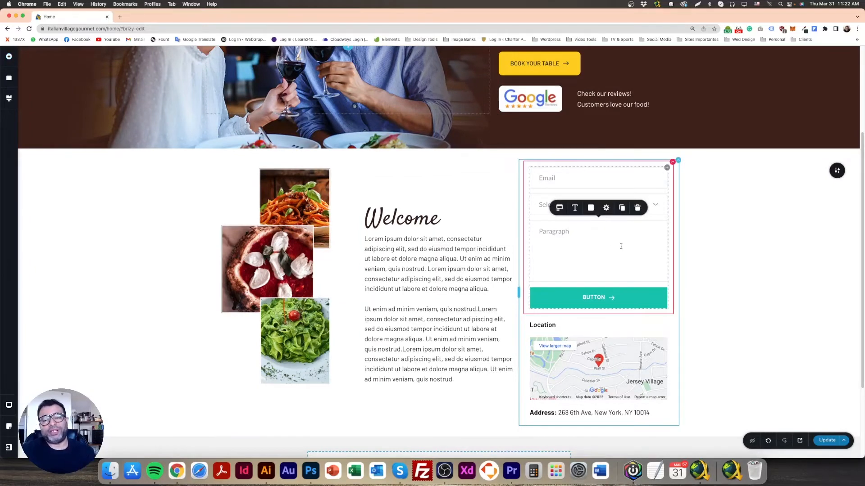
left_click(638, 208)
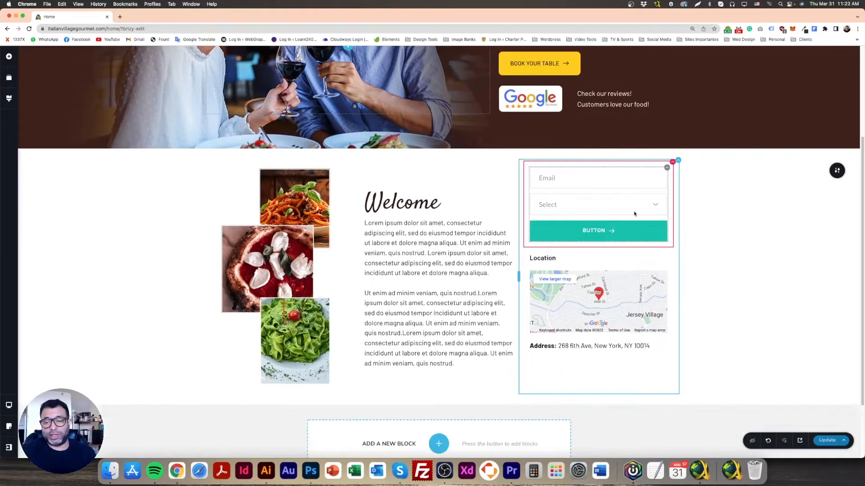
left_click(601, 181)
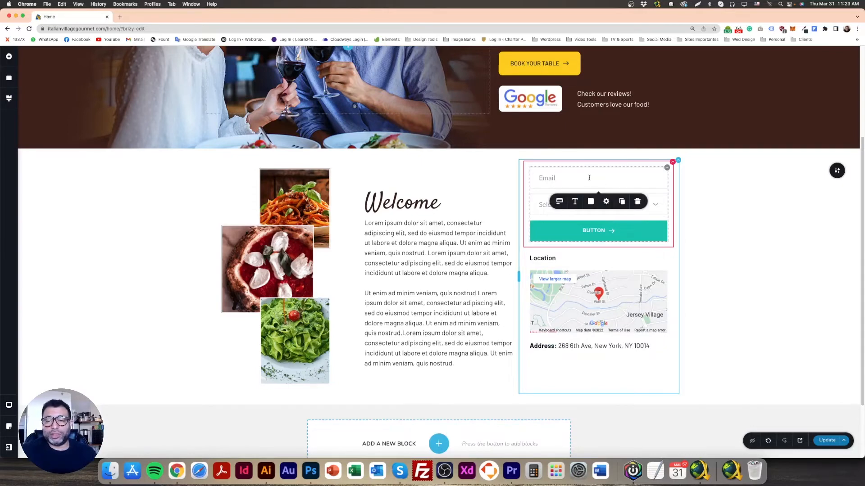
left_click(637, 201)
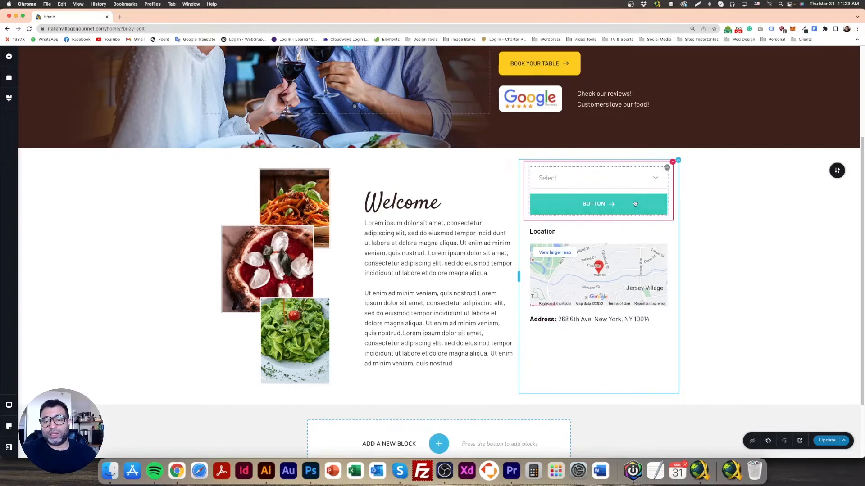
Check the mockup's reservation fields in Photoshop, and relabel the form's remaining Select field in Chrome as "Pick Your Date"
left_click(559, 181)
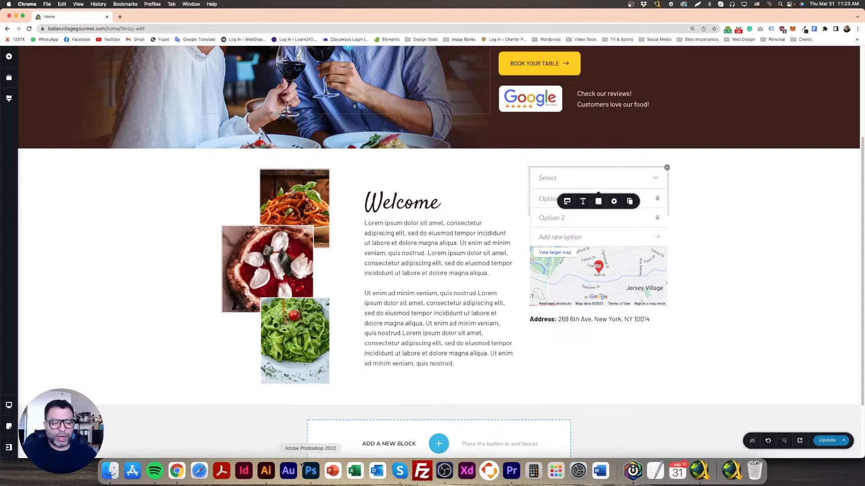
left_click(316, 471)
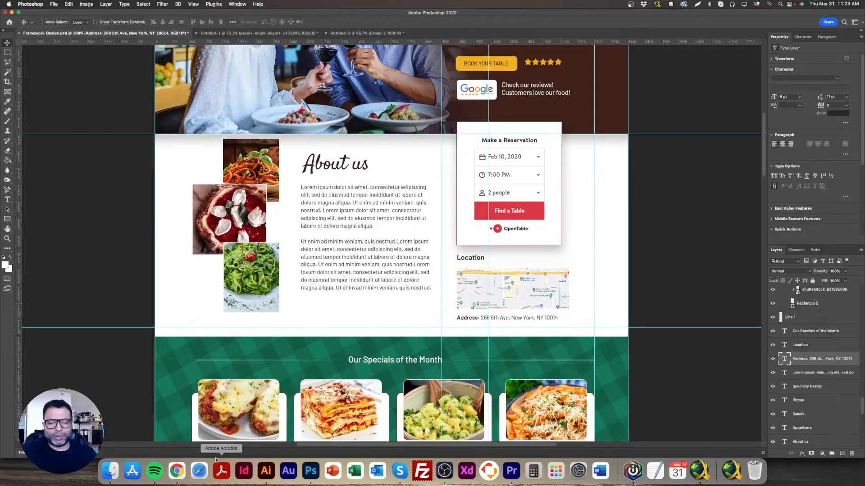
left_click(176, 470)
double_click(549, 178)
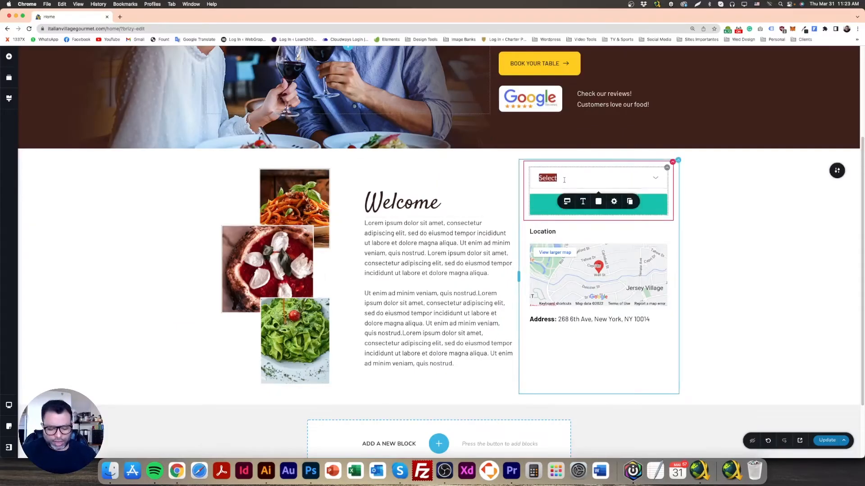
type("DA")
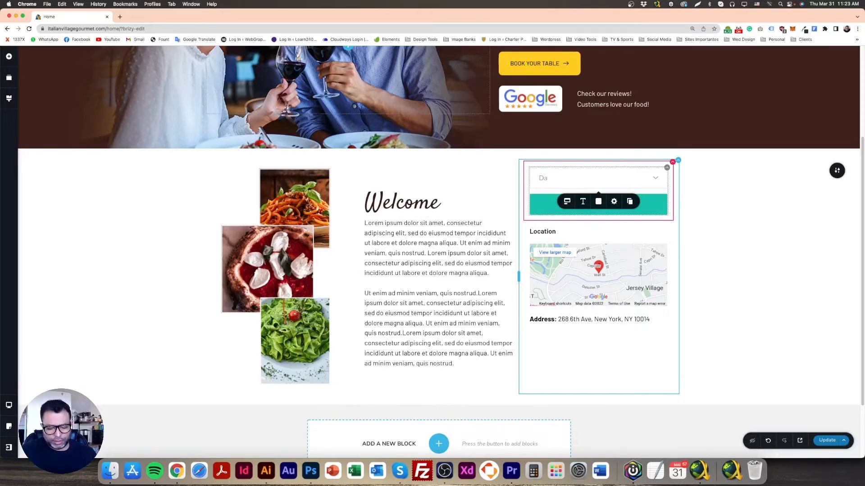
key("super+a")
type("Pick your")
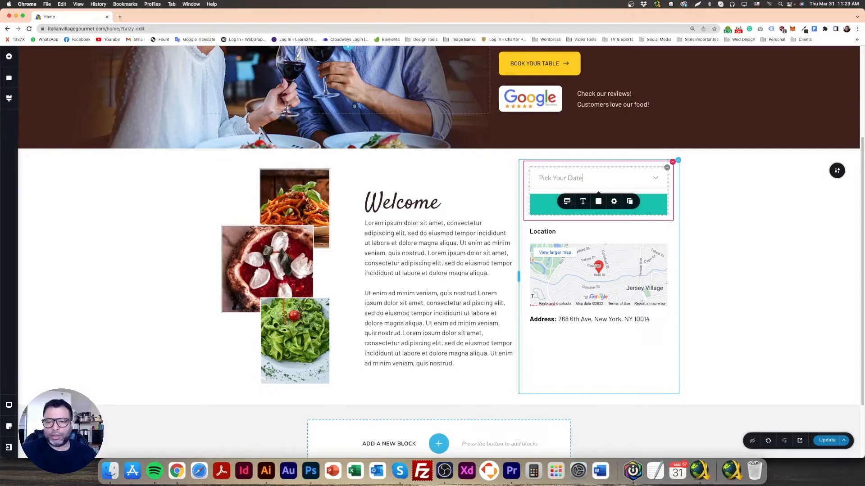
Duplicate the "Pick Your Date" field, check the mockup in Photoshop, and label the copy "Select Your Time" in Chrome
left_click(620, 178)
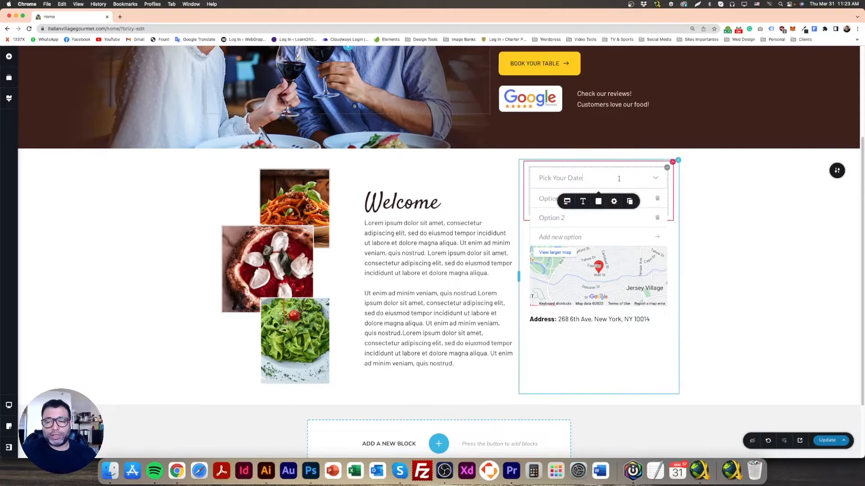
left_click(630, 201)
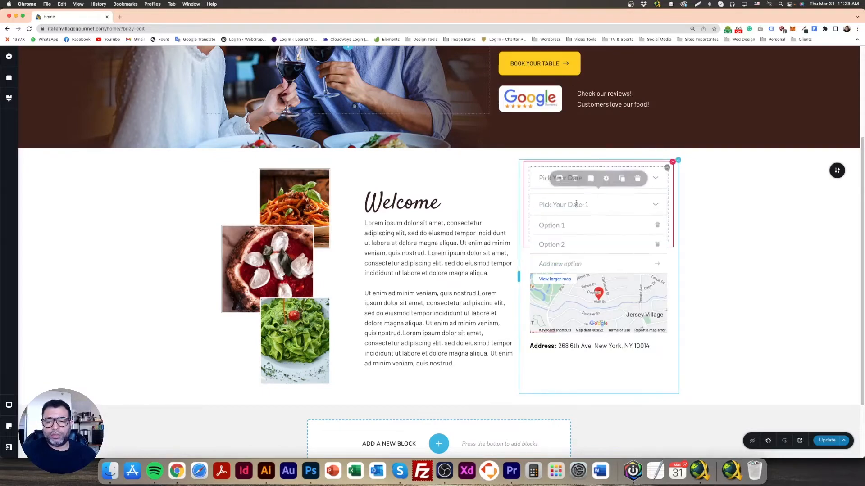
triple_click(576, 203)
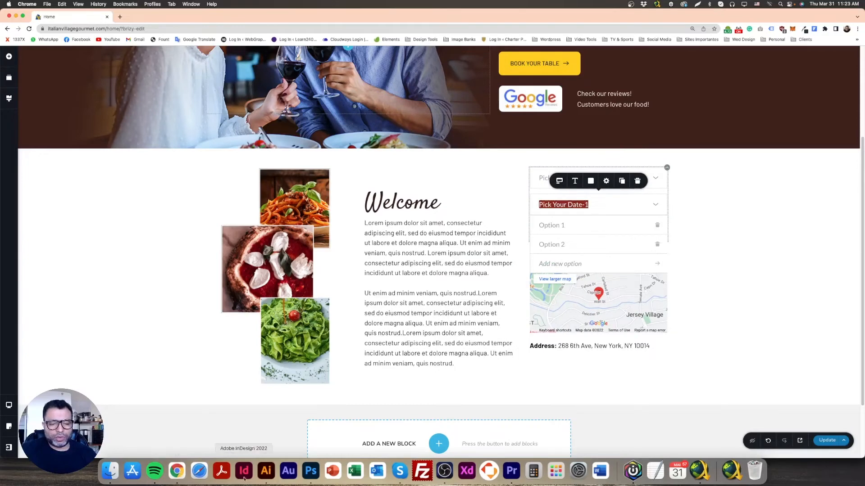
left_click(309, 475)
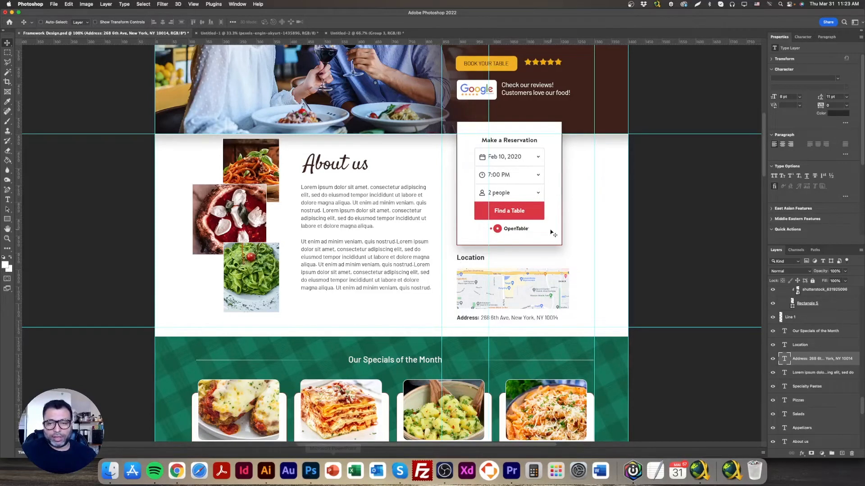
left_click(177, 471)
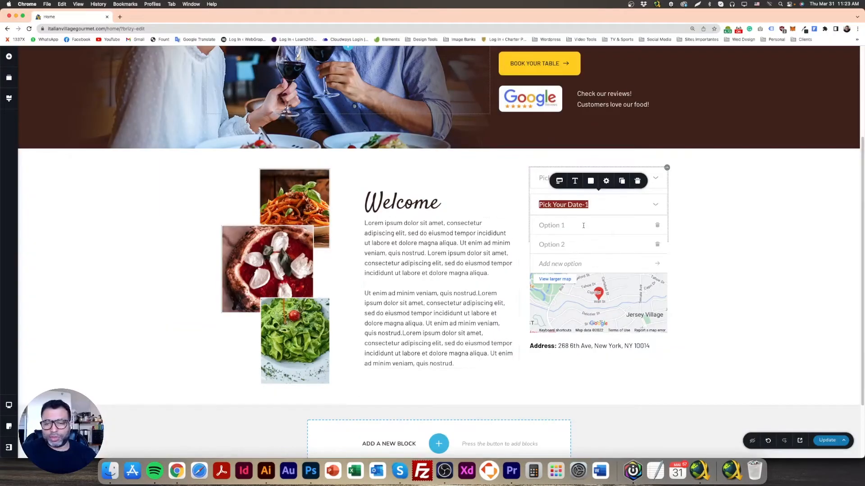
left_click(565, 206)
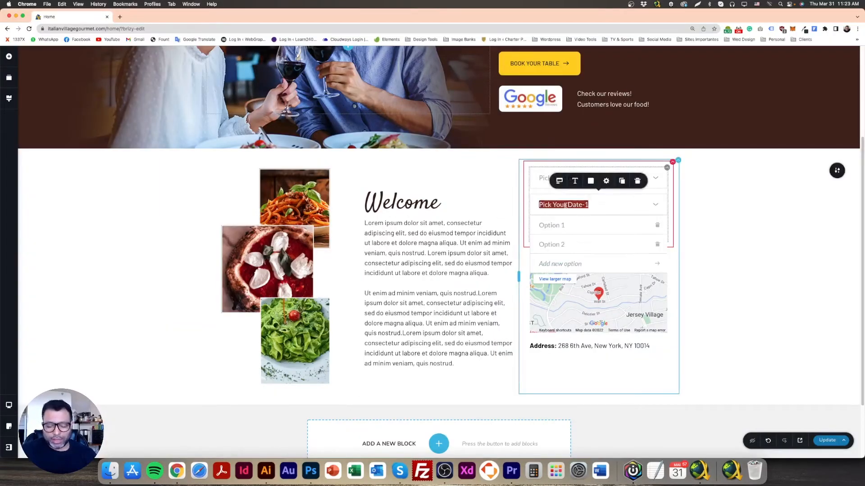
type("T")
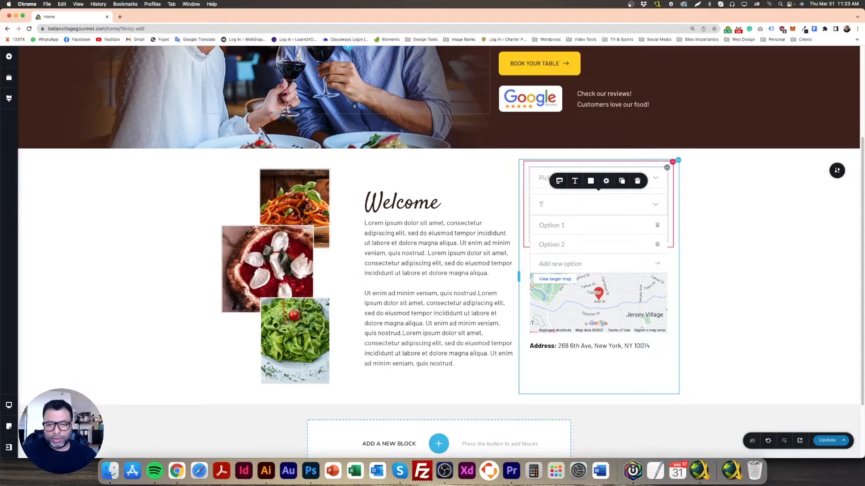
type("imeSelect Your Time")
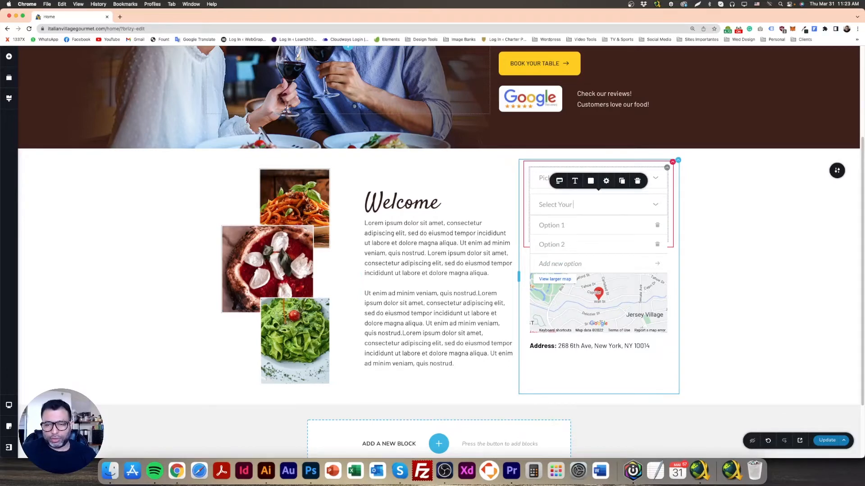
left_click(702, 225)
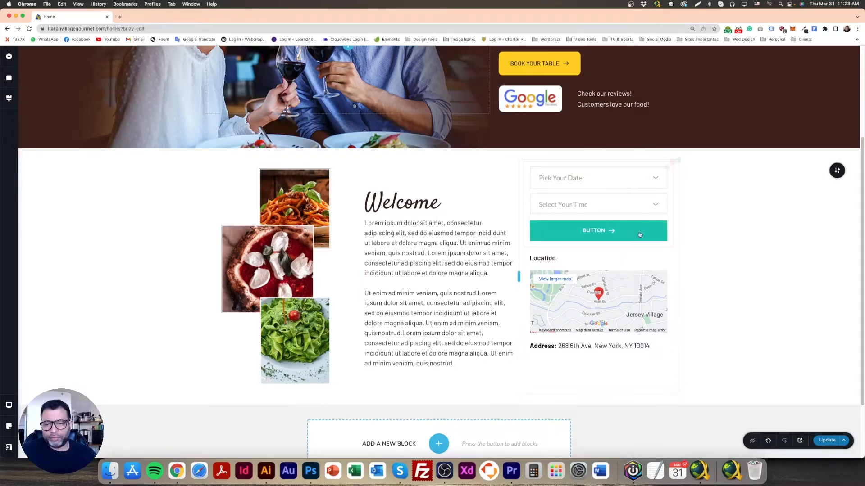
Duplicate the "Select Your Time" field and label the copy "Number of Guests"
left_click(606, 208)
left_click(622, 181)
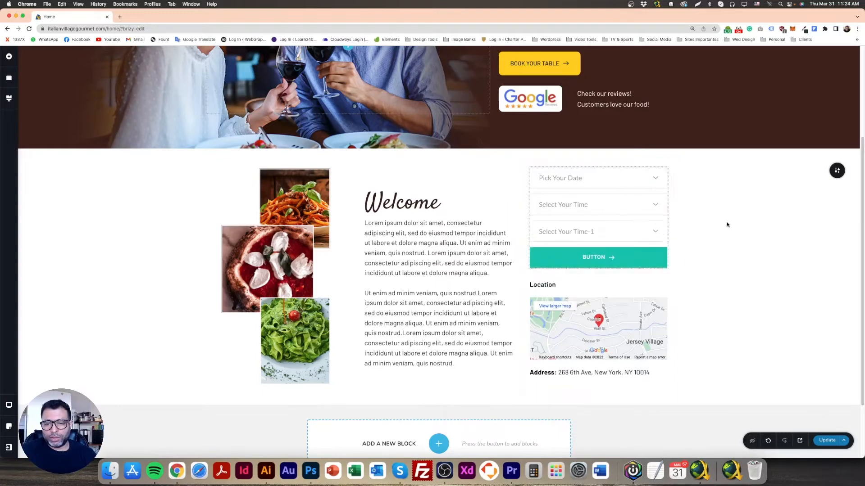
triple_click(554, 231)
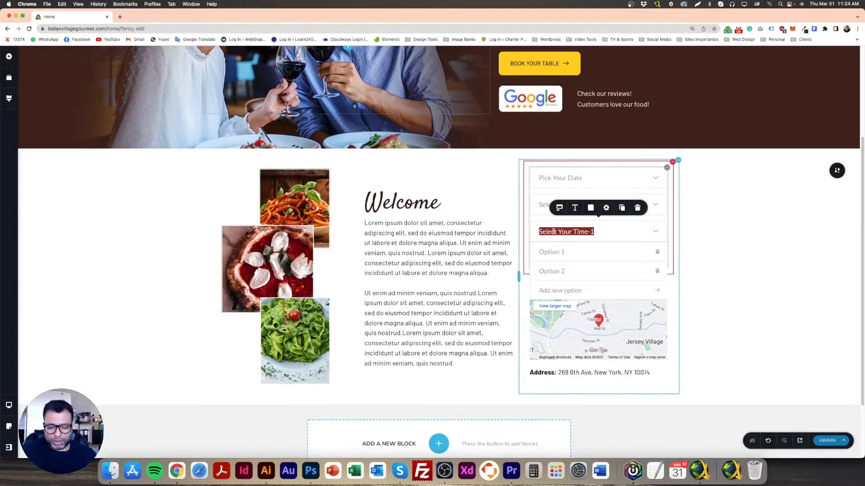
type("Nu")
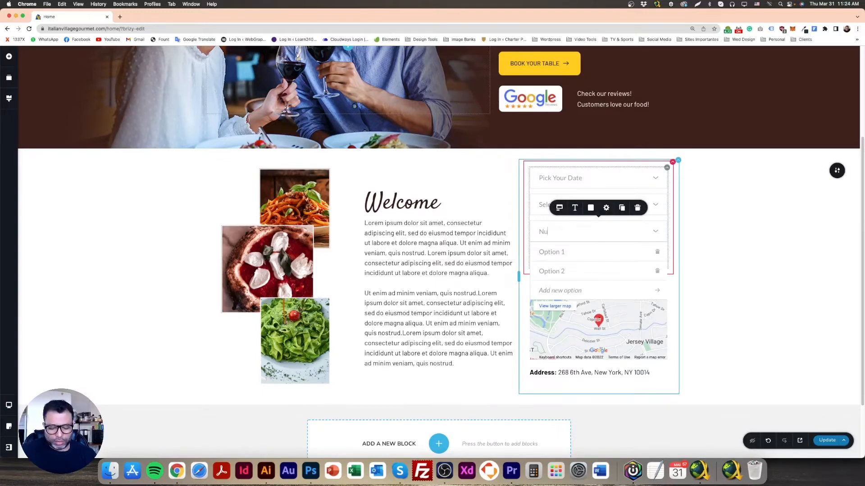
type("mber of Guests")
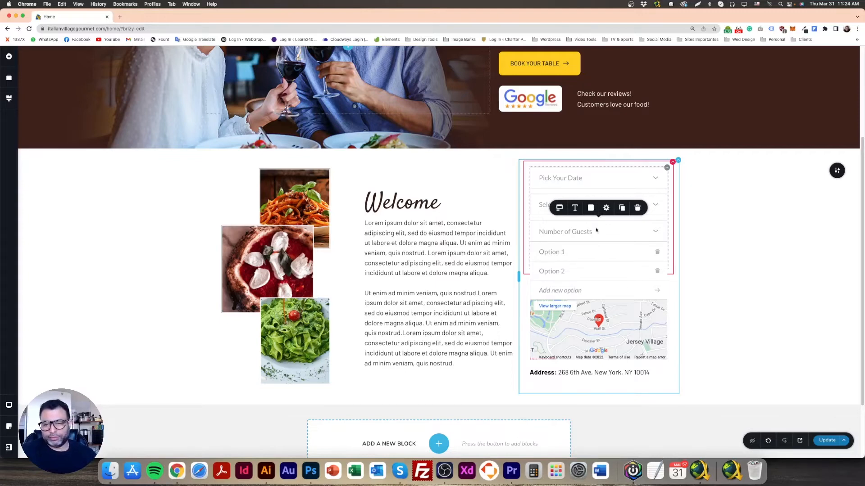
left_click(723, 237)
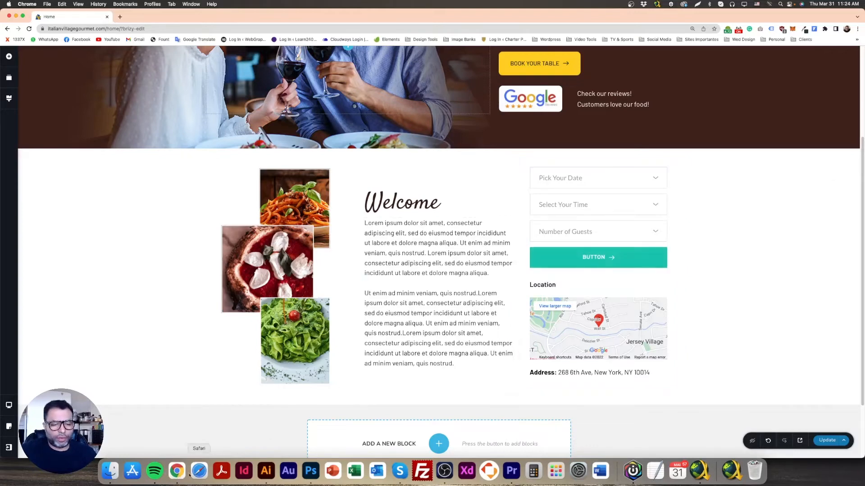
Check the mockup's button wording in Photoshop, and set the form button's text in Chrome to "FIND A TABLE"
left_click(311, 472)
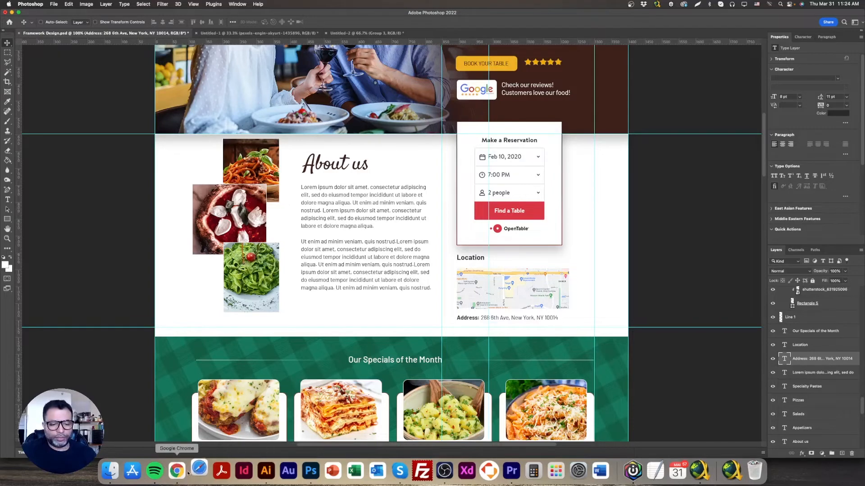
left_click(176, 470)
right_click(202, 471)
left_click(200, 446)
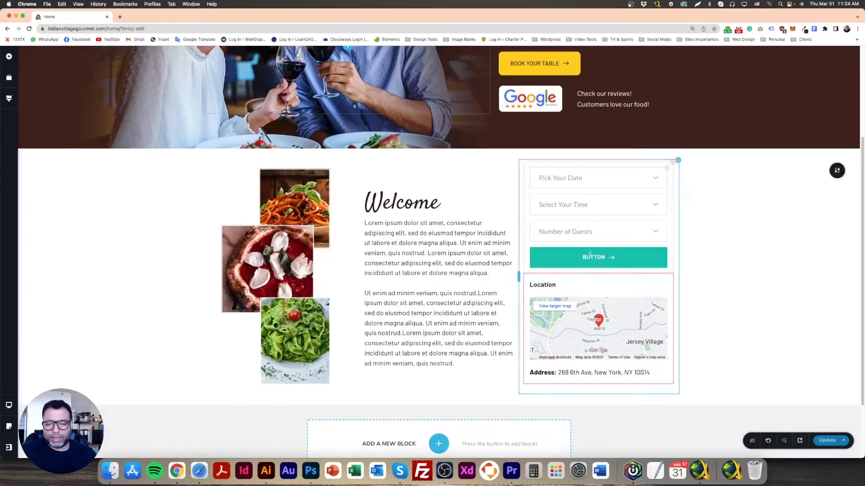
left_click(586, 230)
left_click(597, 257)
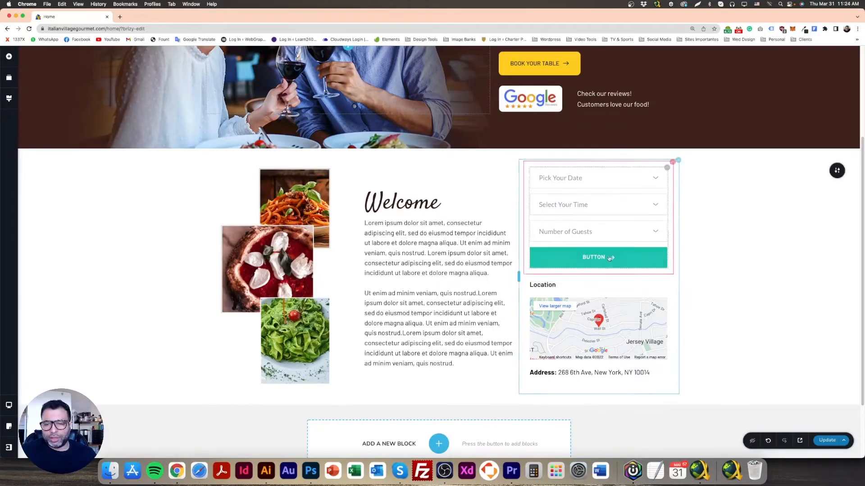
double_click(597, 258)
type("FIND A TA")
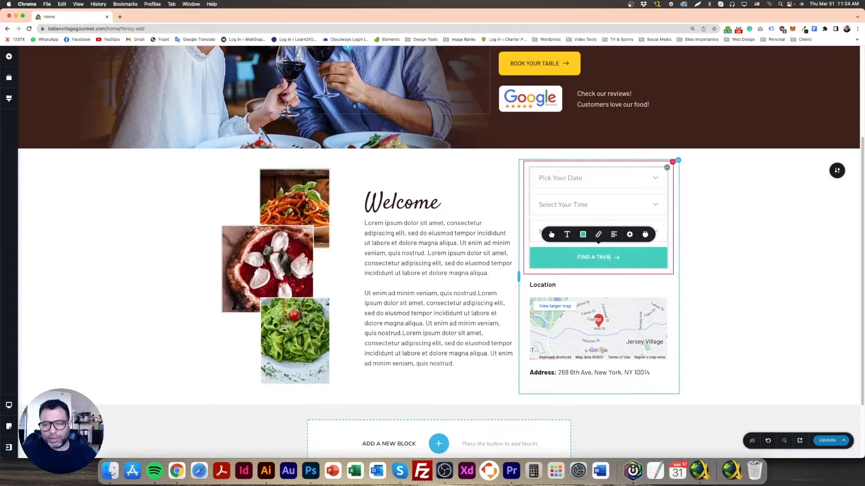
type("BLE")
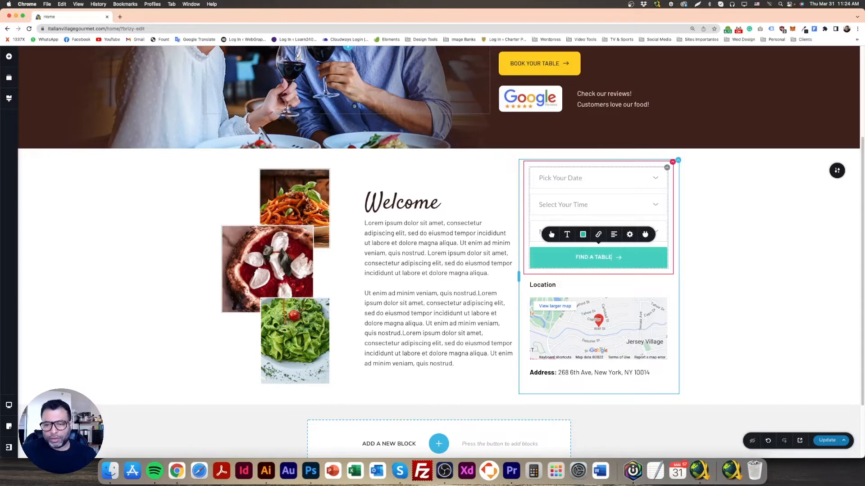
Remove the arrow icon from the form's "FIND A TABLE" button
left_click(552, 235)
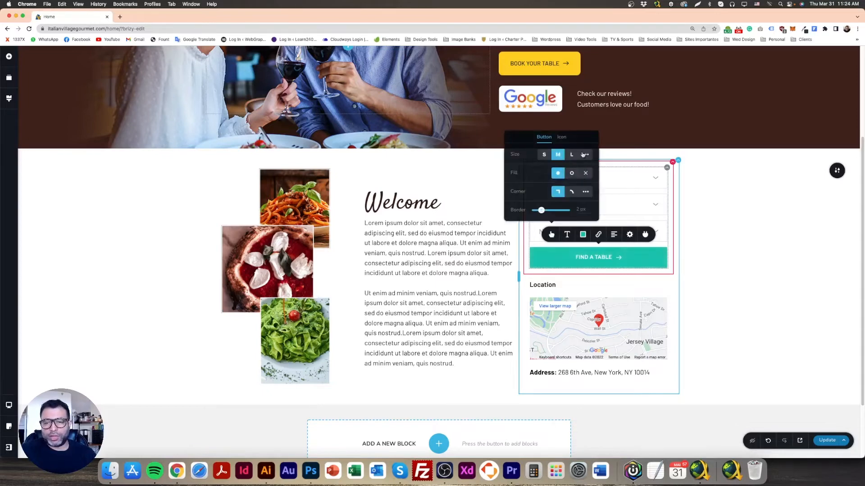
left_click(590, 144)
left_click(703, 217)
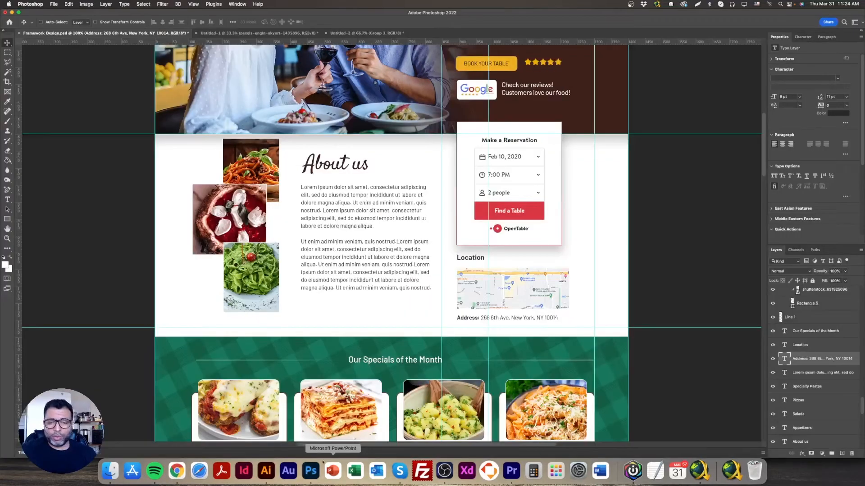
Examine the reservation box's styling in the Photoshop mockup, and return to the page in Chrome
left_click(311, 471)
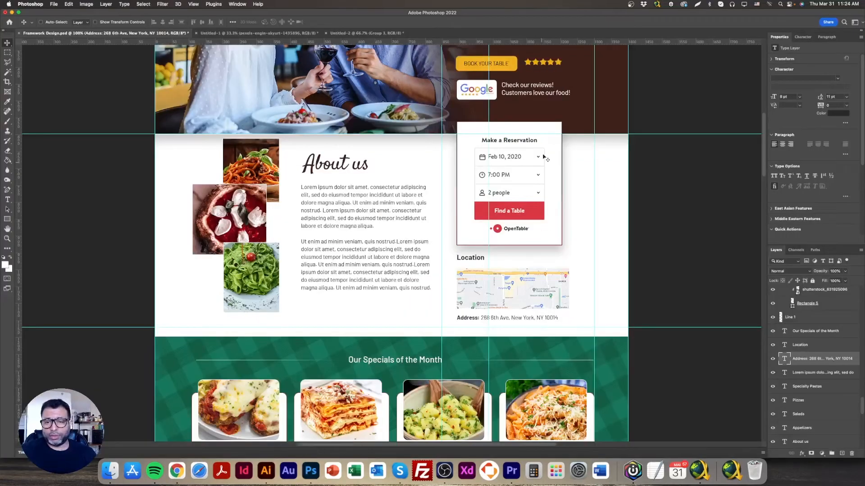
left_click(180, 475)
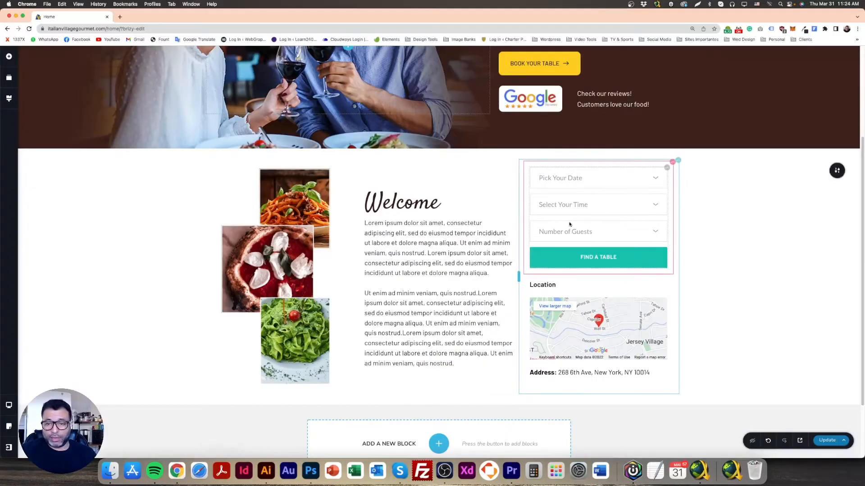
Duplicate the Location heading, place the copy above the reservation form, and change its text to "Make a Reservation"
left_click(543, 288)
left_click(678, 266)
left_click_drag(548, 288, 569, 183)
double_click(542, 172)
type("MA")
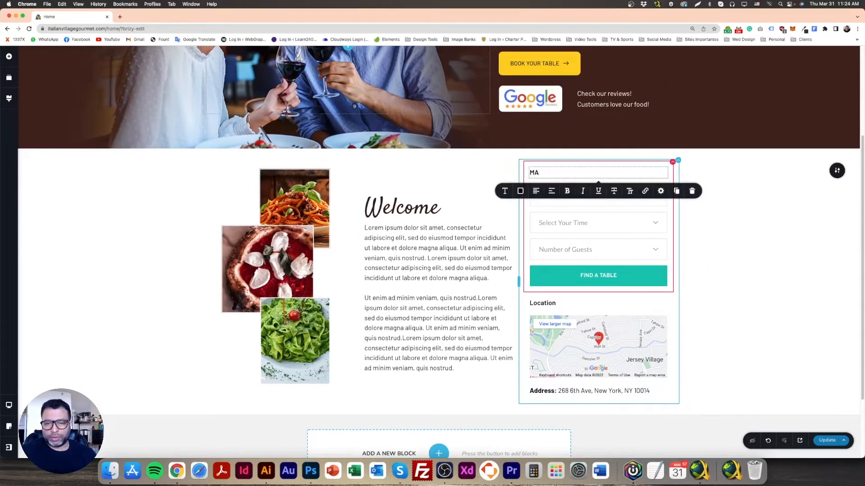
type("KE A Reservation")
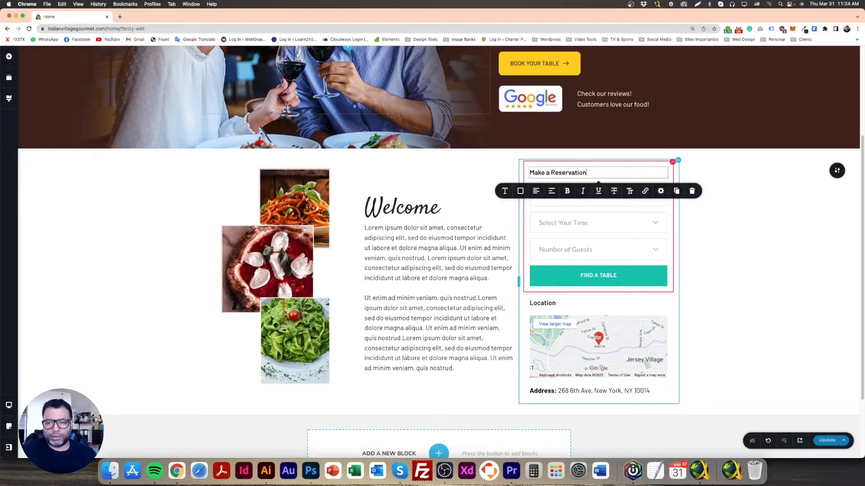
Center the "Make a Reservation" heading above the form
key("super+a")
left_click(535, 192)
left_click(734, 221)
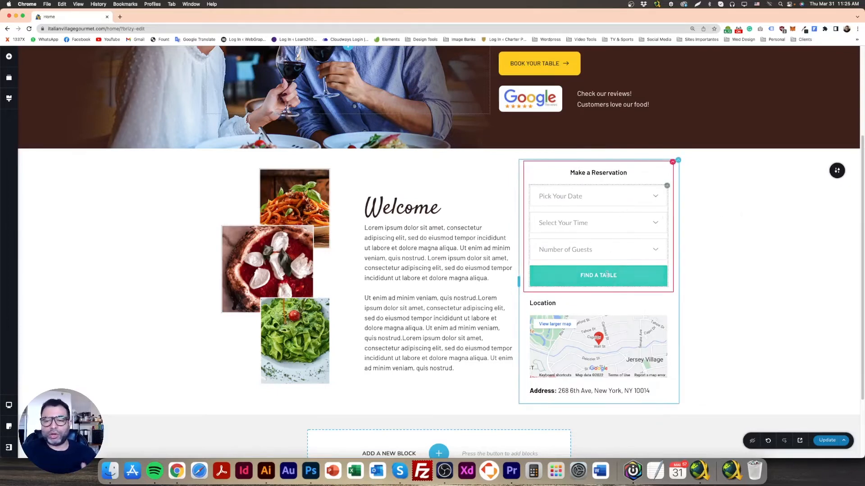
Switch to the Photoshop mockup, sample the red of its "Find a Table" button, and copy the color's hex code
left_click(310, 471)
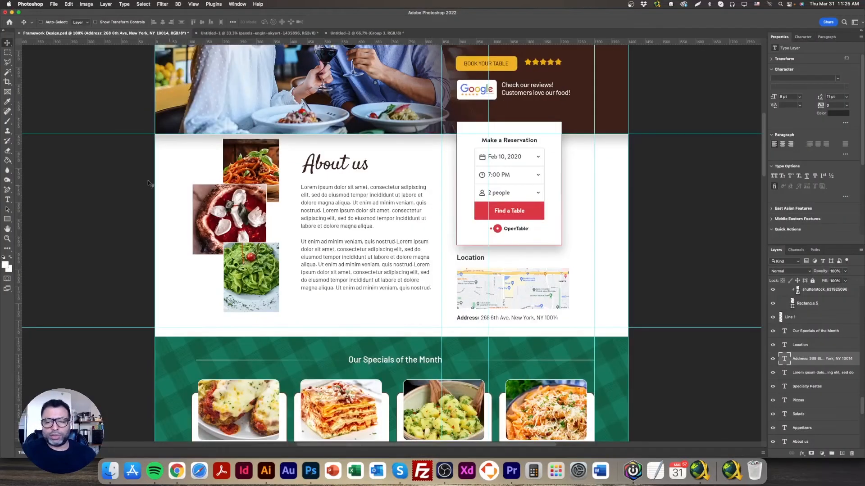
left_click(4, 265)
left_click(533, 215)
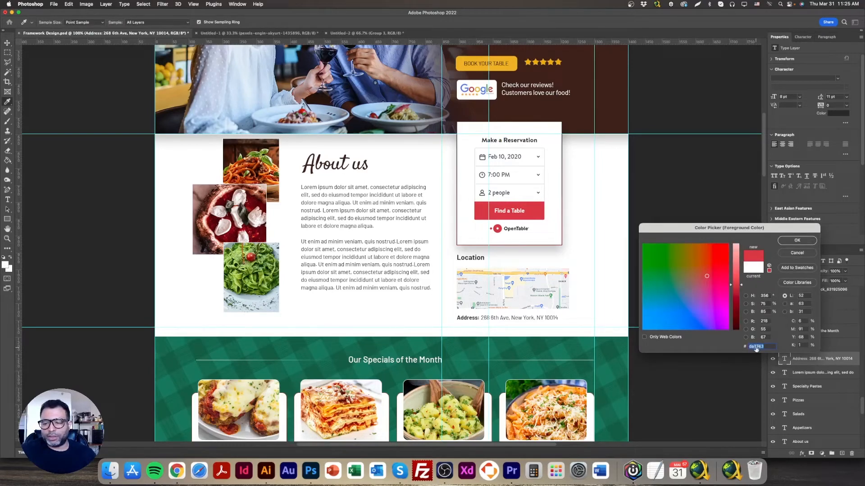
left_click(797, 241)
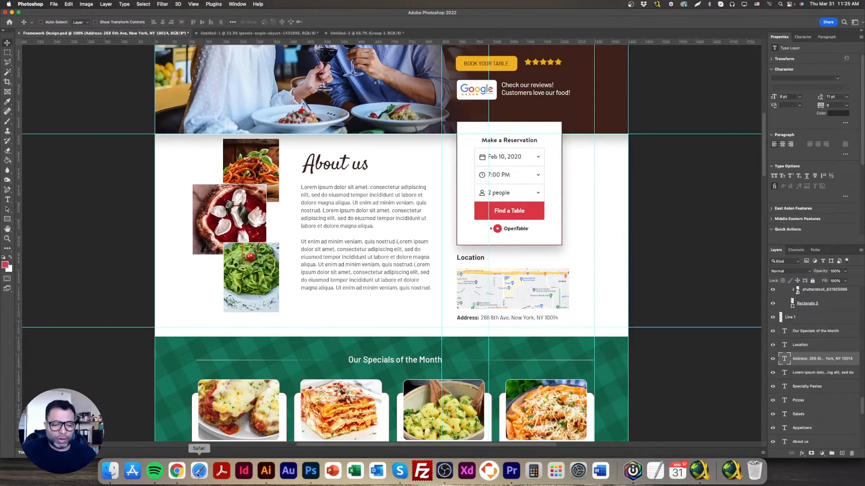
Return to Chrome and set the "FIND A TABLE" button's normal background color to #DA3743
left_click(176, 471)
left_click(598, 275)
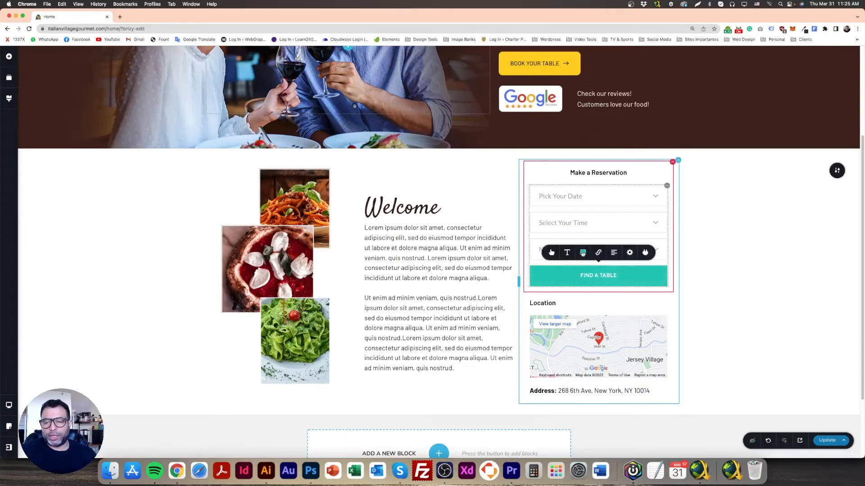
left_click(583, 252)
left_click(559, 229)
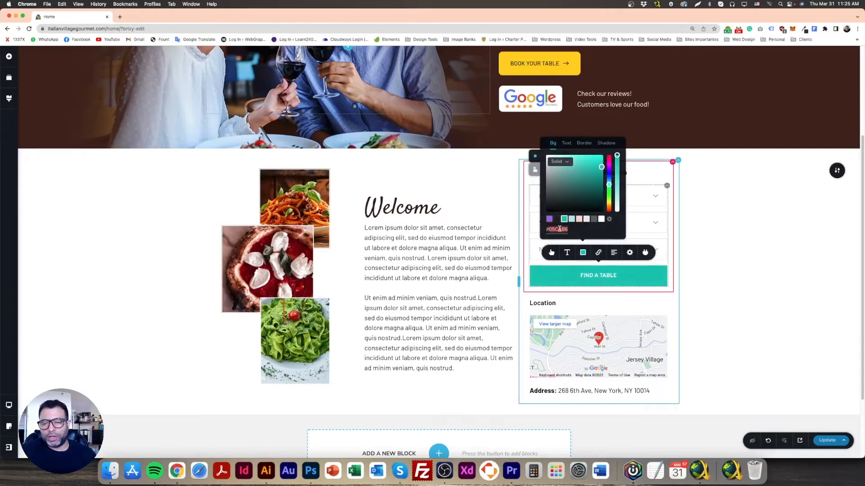
type("#DA3743")
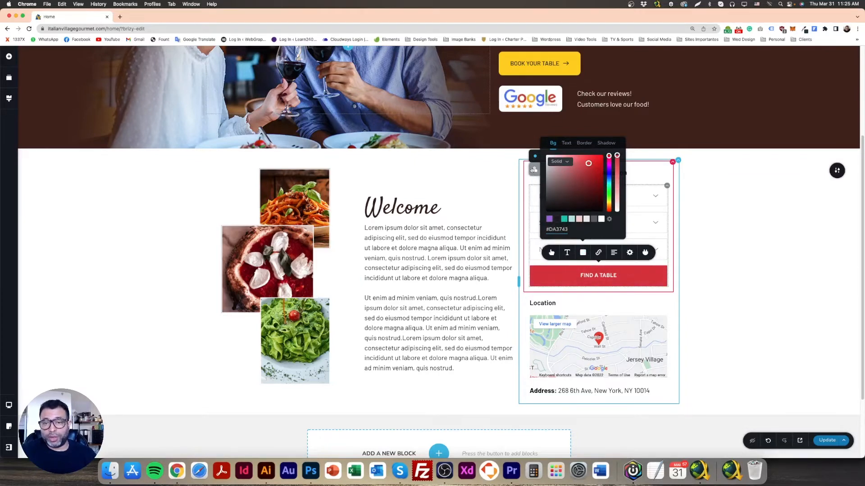
Set the "FIND A TABLE" button's hover background to the darker red #94141D
left_click(534, 170)
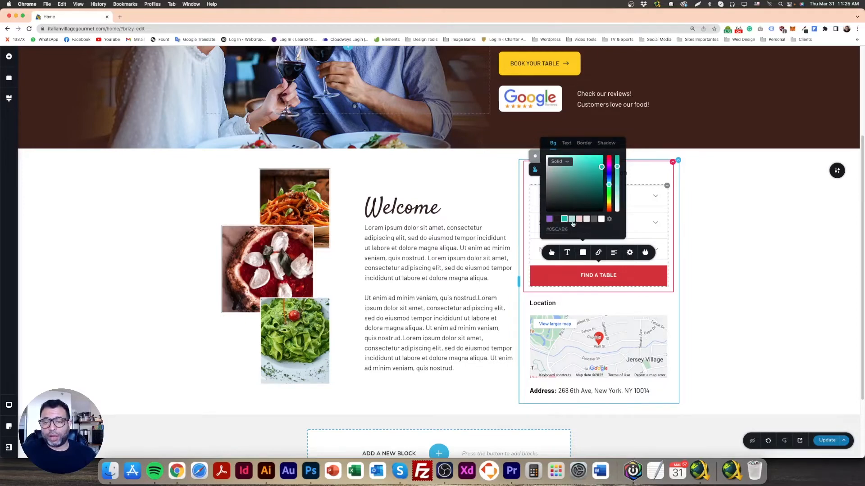
triple_click(565, 229)
type("#DA3743")
left_click(590, 164)
left_click_drag(591, 164, 595, 179)
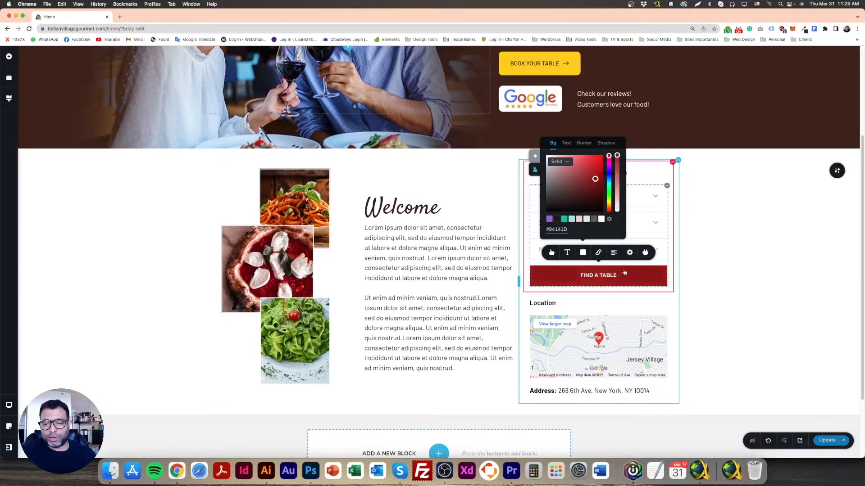
left_click(644, 251)
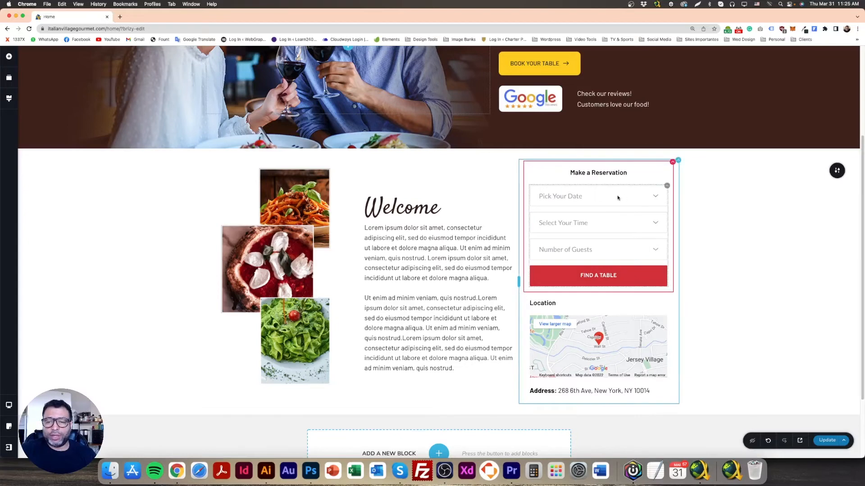
Set the form fields' text color to near-black #070A0F, comparing it with the Photoshop mockup before returning to Chrome
left_click(661, 192)
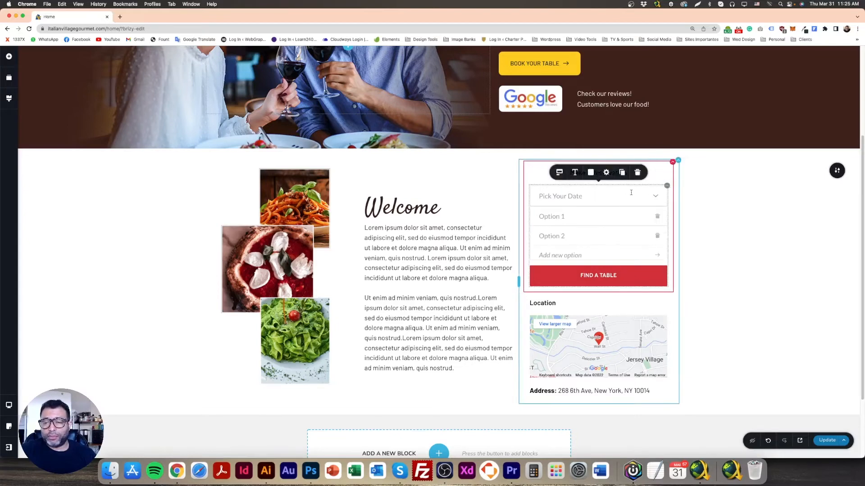
left_click(602, 194)
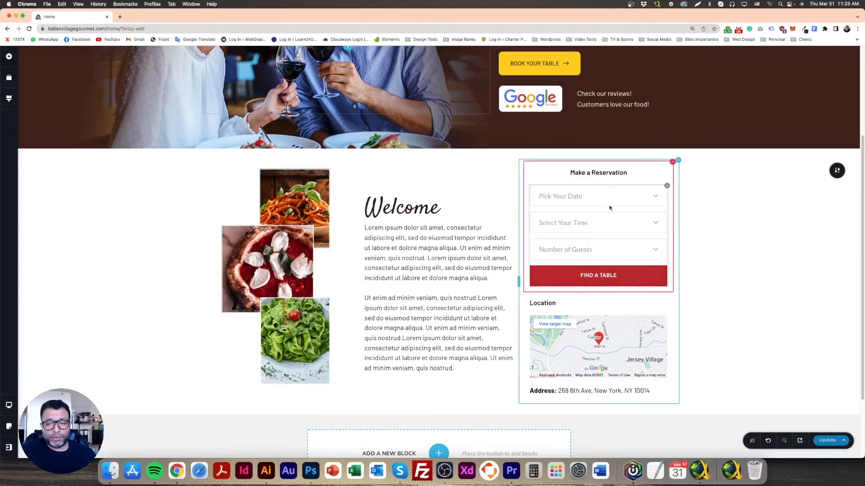
double_click(611, 196)
left_click(591, 174)
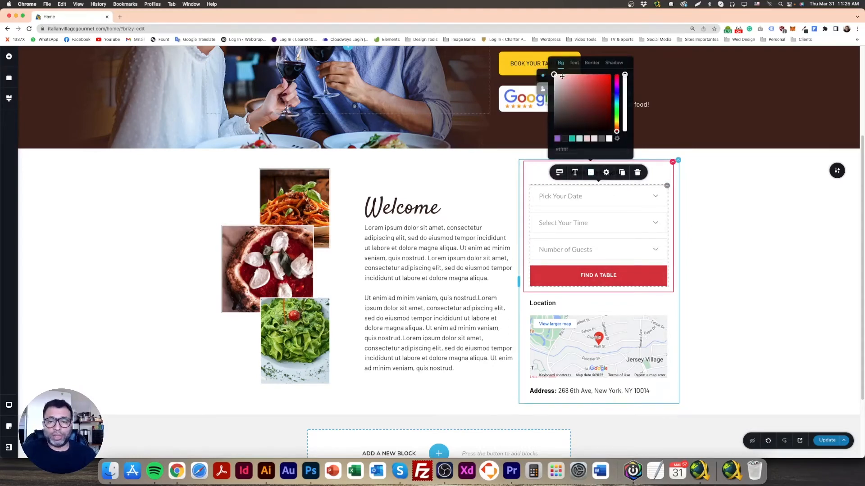
left_click(574, 63)
left_click(563, 112)
left_click_drag(563, 112, 563, 118)
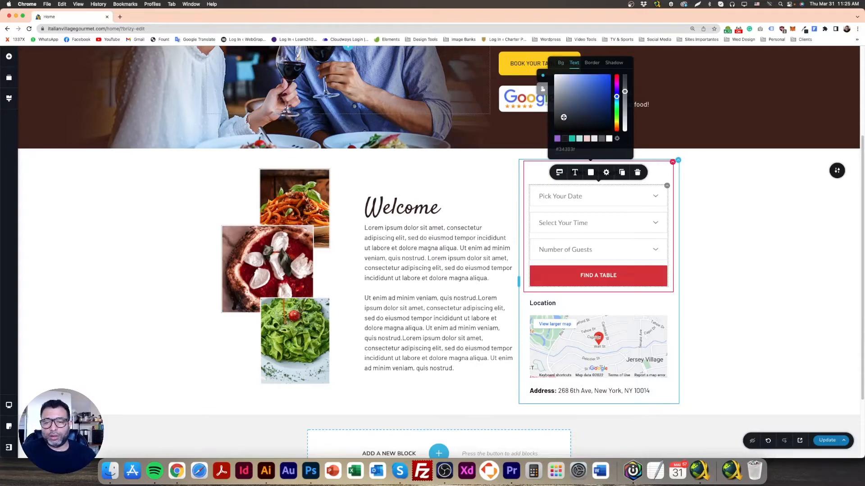
left_click(312, 472)
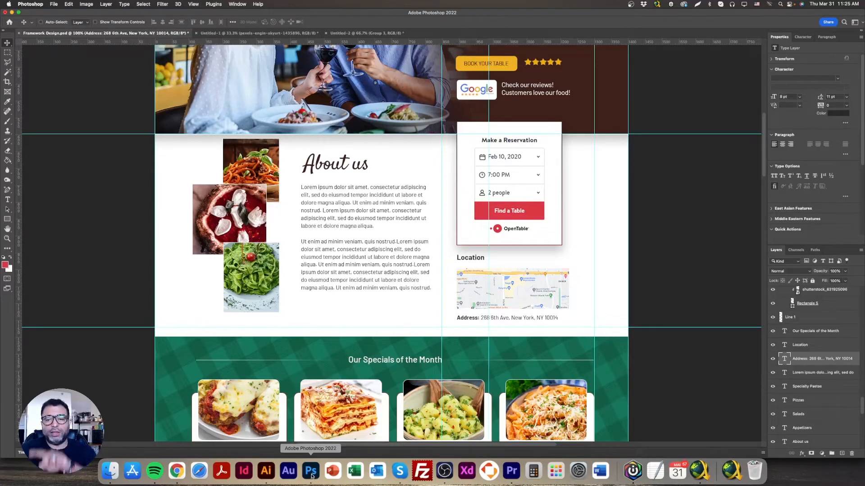
left_click(177, 472)
left_click_drag(563, 115, 583, 128)
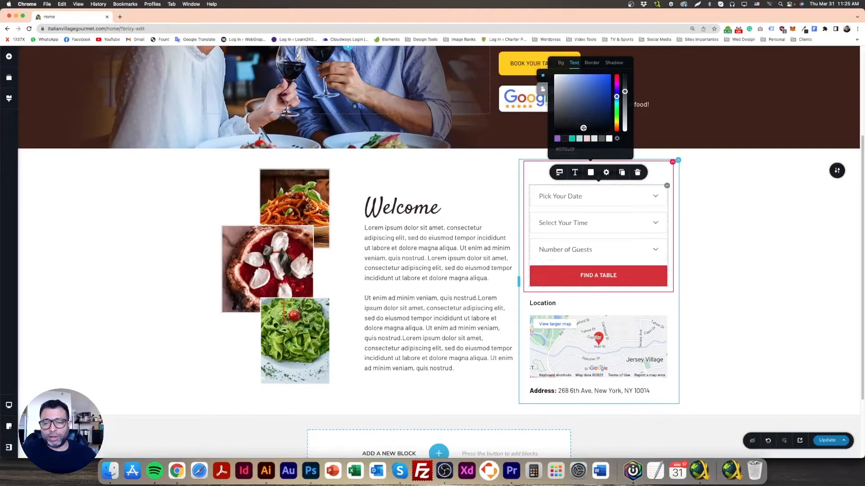
Set the form fields' border to dark gray and reduce the border color's opacity
left_click(592, 64)
left_click(601, 140)
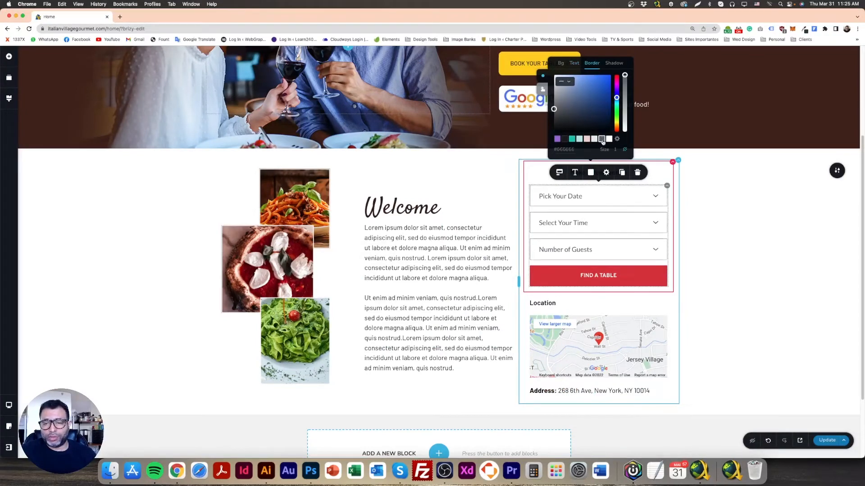
left_click_drag(625, 77, 625, 92)
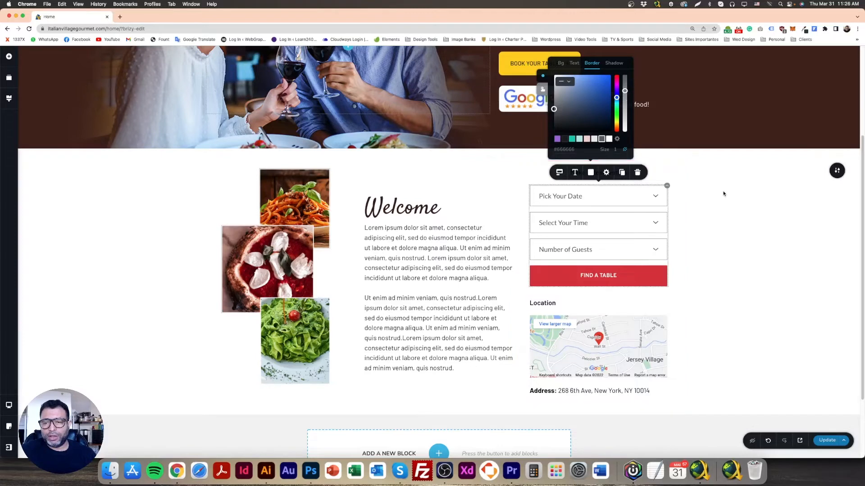
left_click(720, 192)
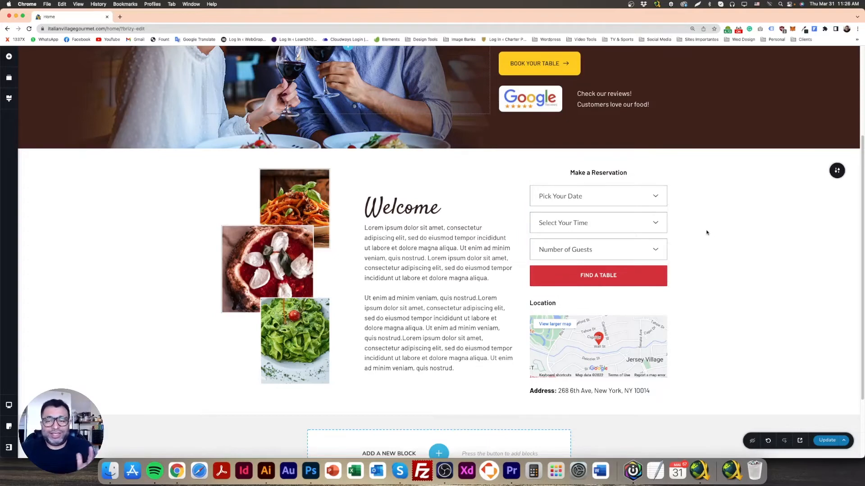
Review the field type settings of the "Pick Your Date" field
left_click(577, 196)
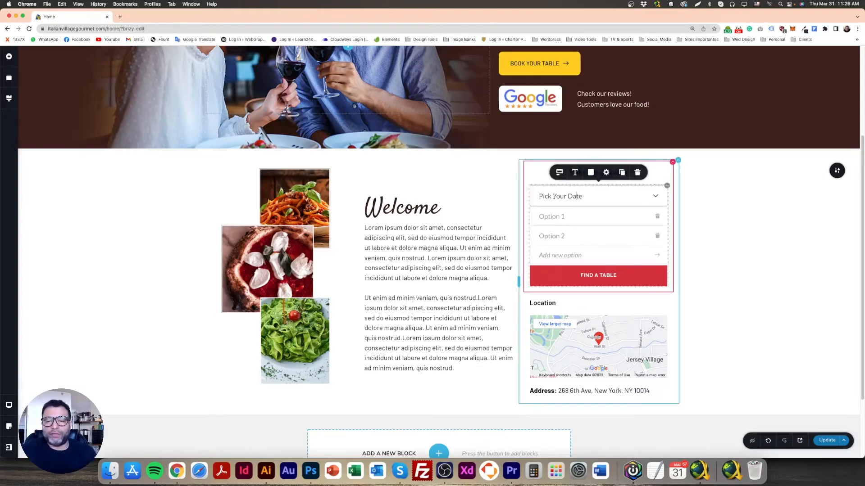
left_click(562, 176)
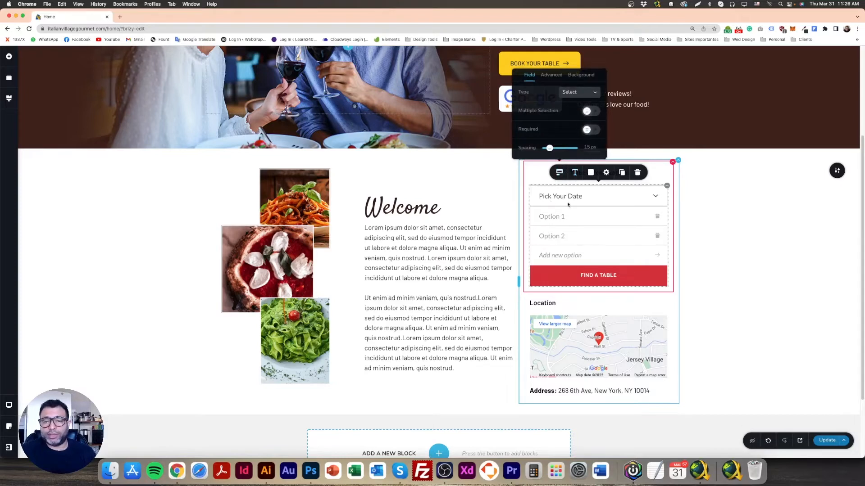
left_click(754, 230)
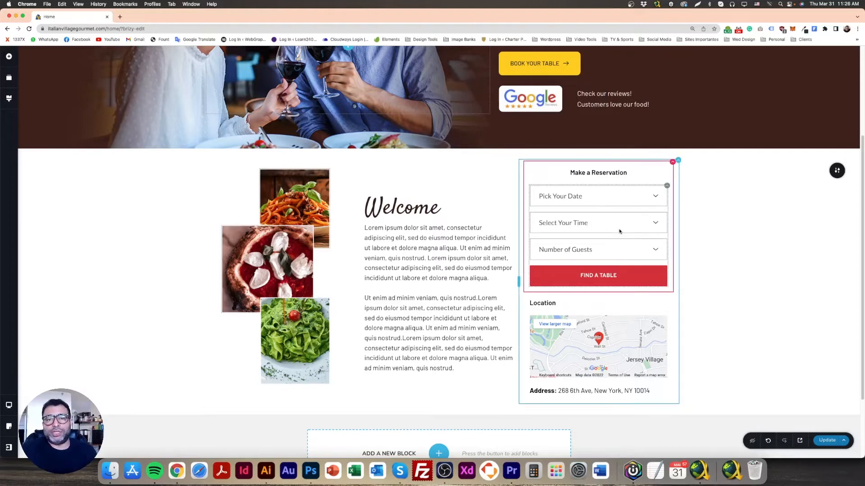
Place an Embed element above the "Make a Reservation" heading to view its code field, and delete the element
left_click(9, 56)
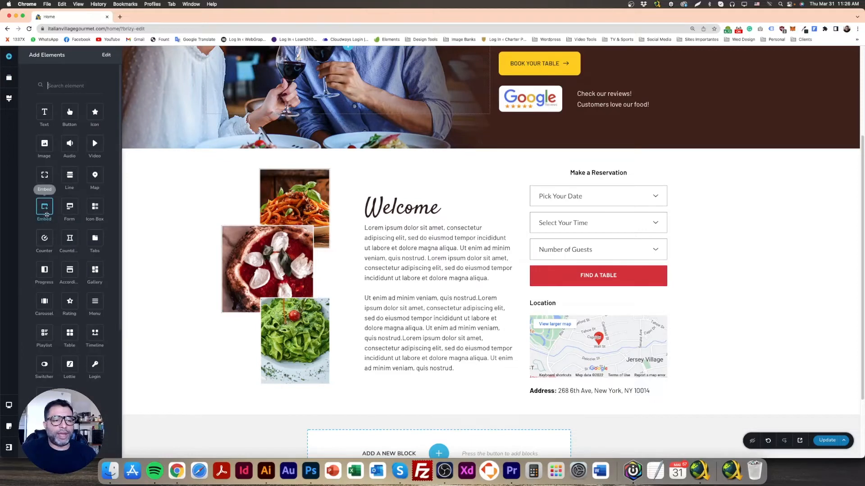
left_click_drag(65, 212, 582, 180)
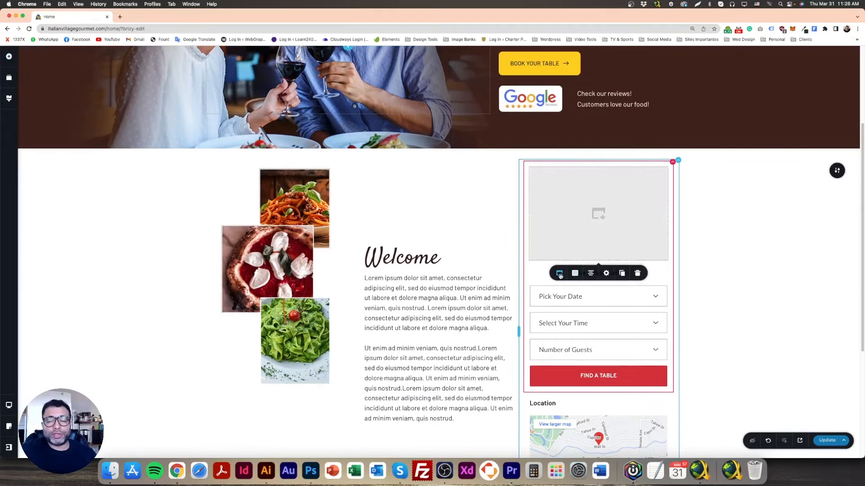
left_click(559, 275)
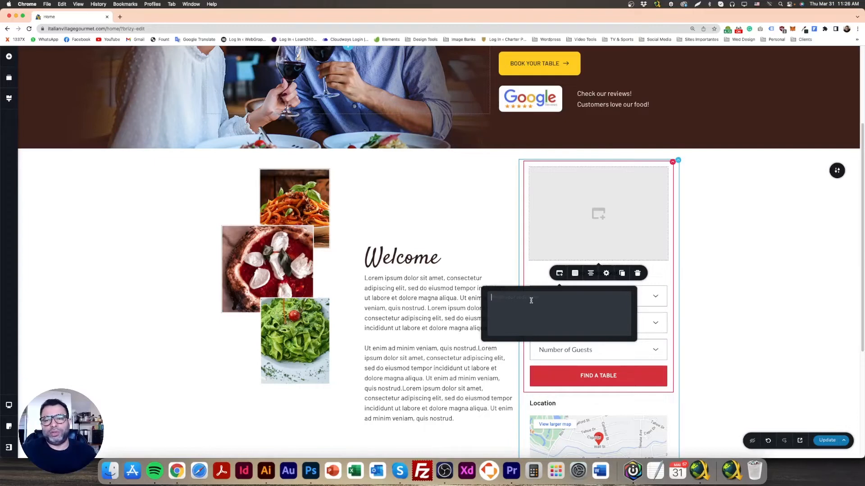
left_click(556, 255)
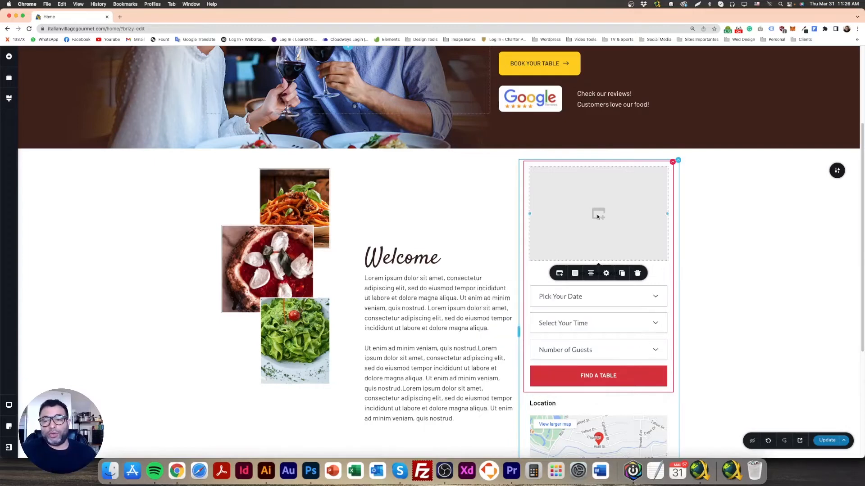
left_click(637, 273)
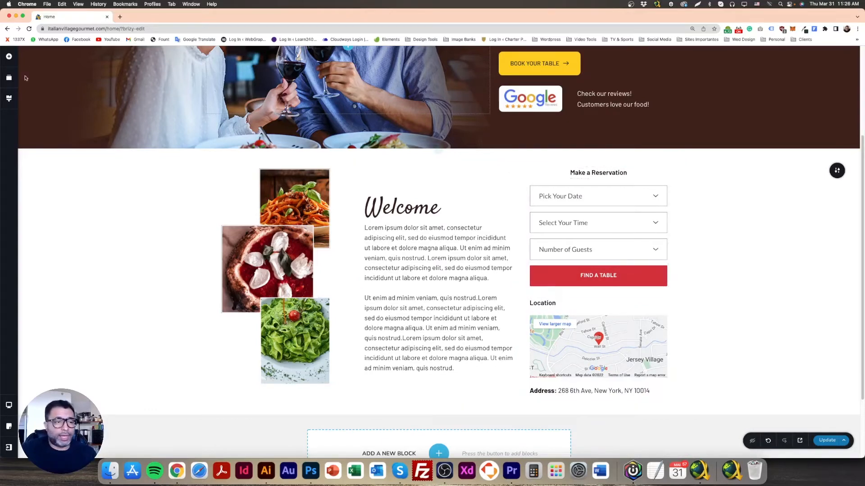
Check the OpenTable logo beneath the reservation button in the Photoshop mockup, and return to the page in Chrome
left_click(8, 56)
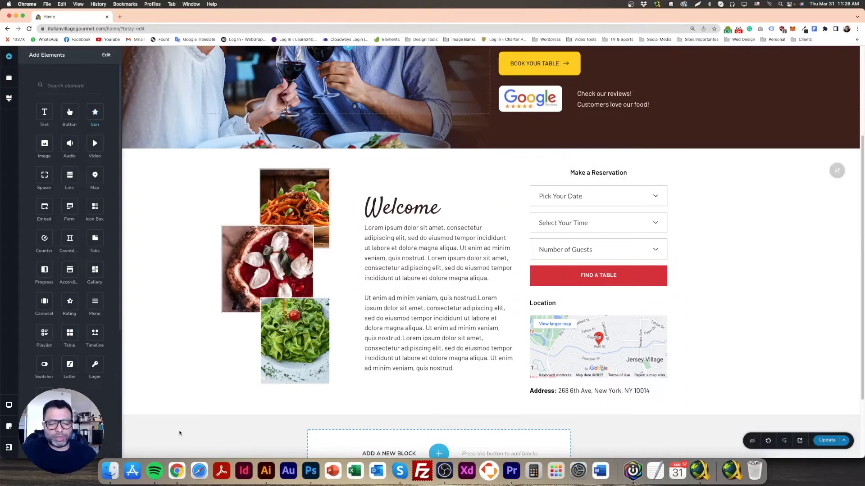
left_click(311, 471)
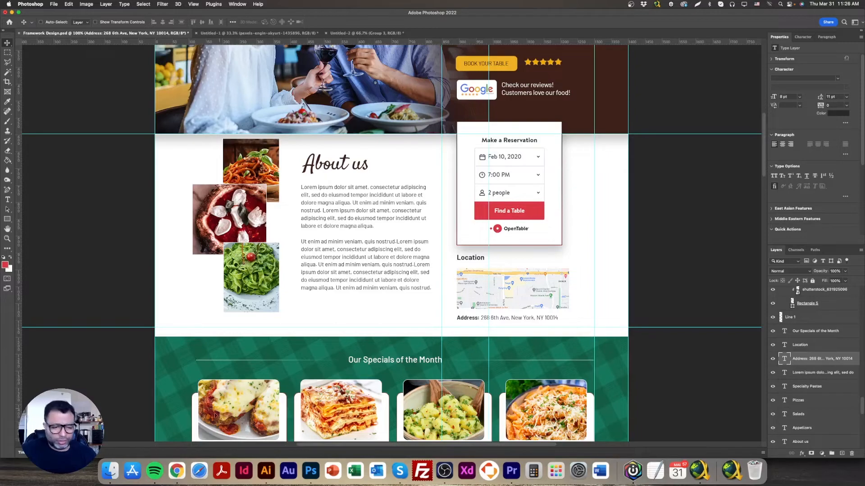
left_click(176, 470)
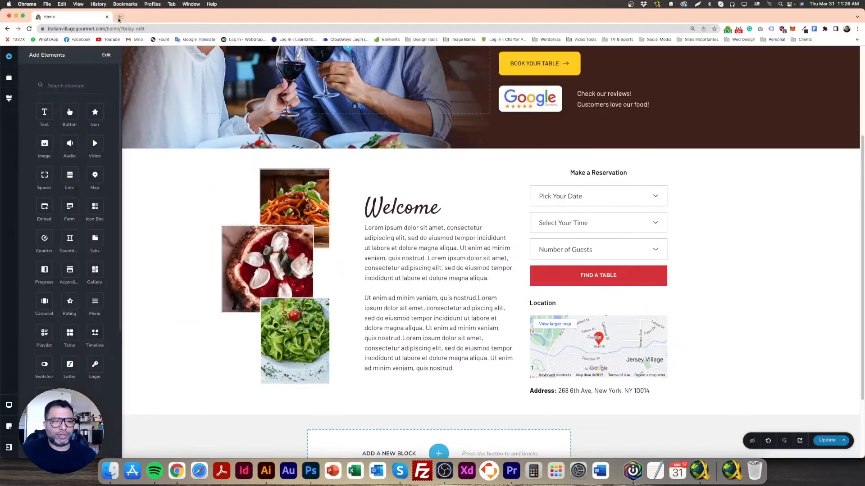
Search Google Images for "open table logo" in a new browser tab
left_click(119, 17)
type("open table log")
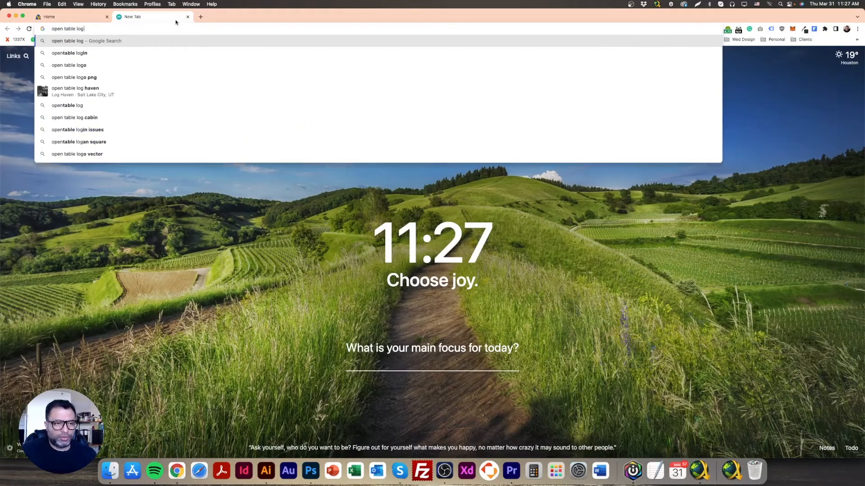
type("o")
key("Return")
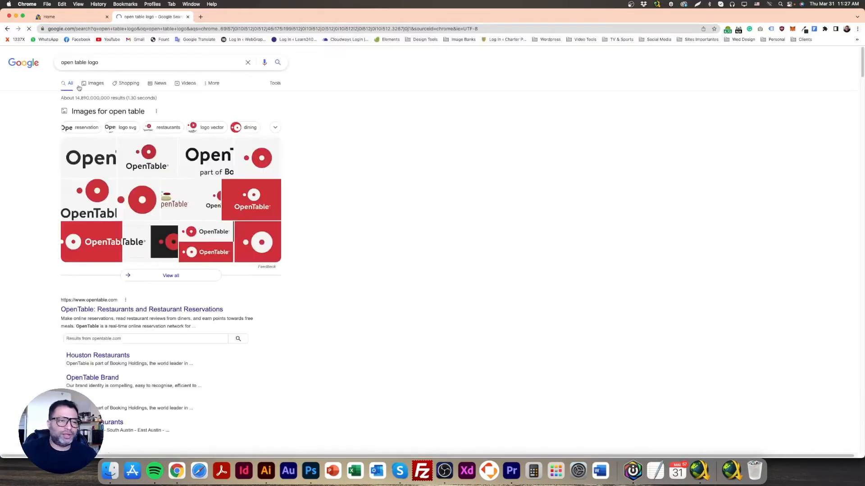
left_click(93, 86)
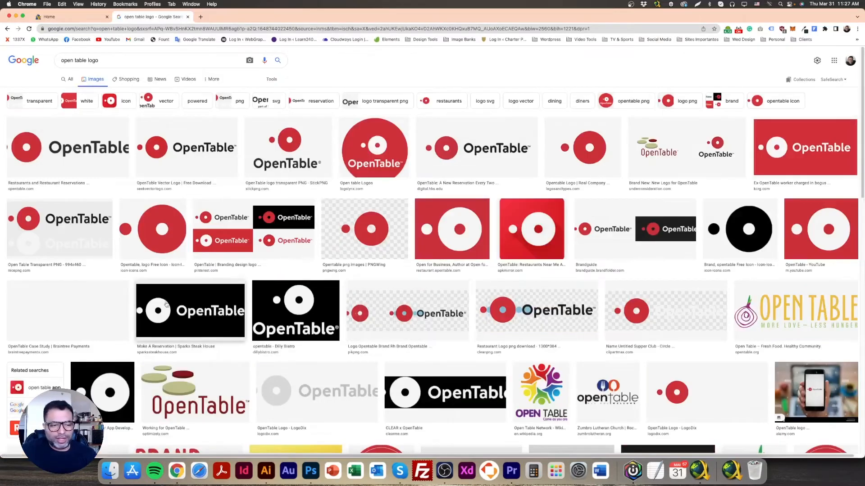
Save the digital.hbs.edu OpenTable logo image as "opentable" in the Module 4 folder
left_click(489, 149)
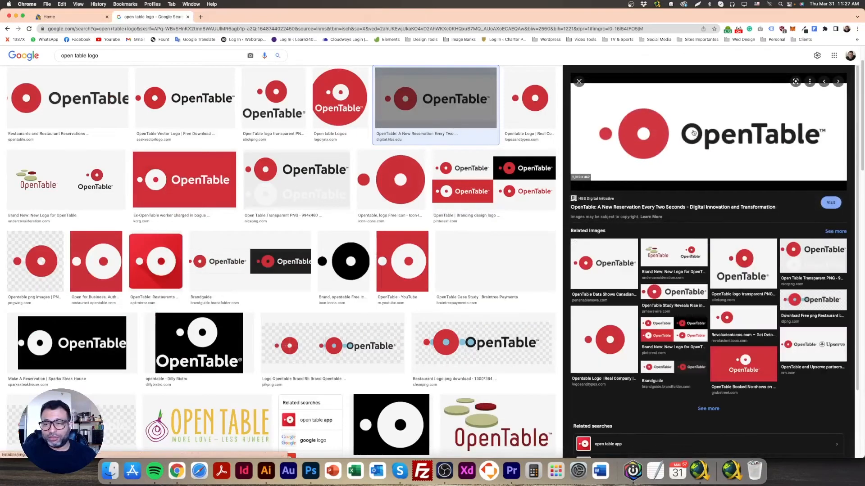
right_click(651, 132)
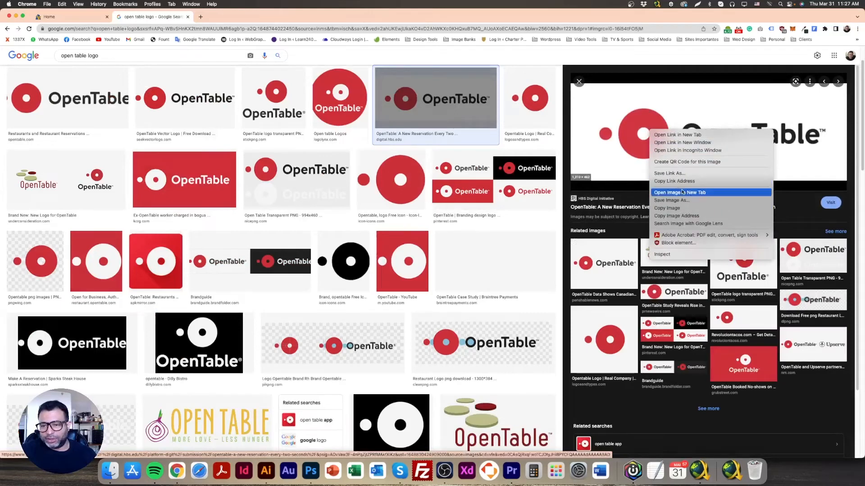
left_click(661, 201)
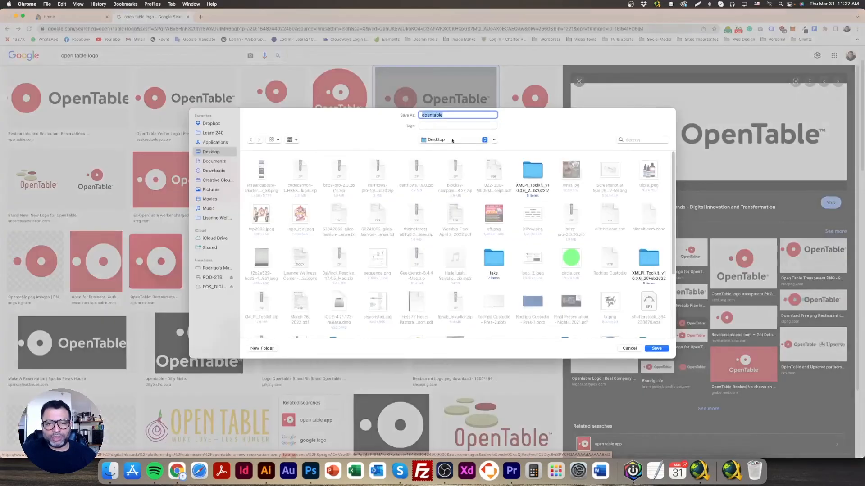
left_click(452, 141)
left_click(458, 189)
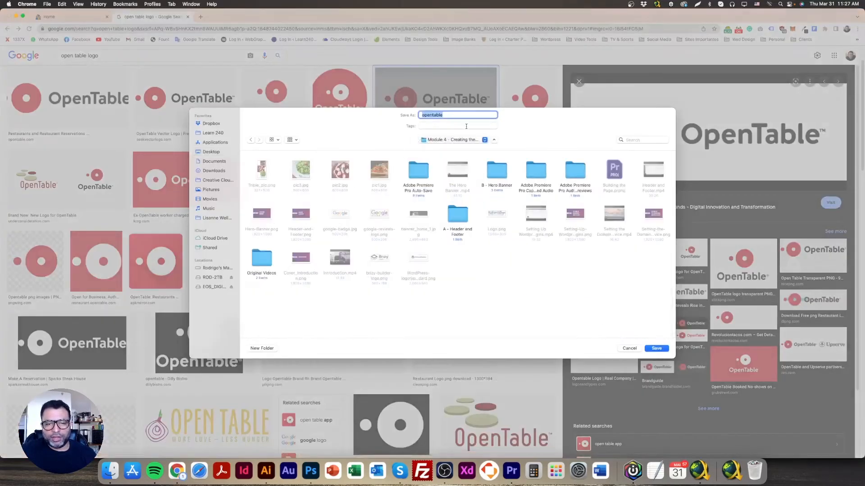
key("Return")
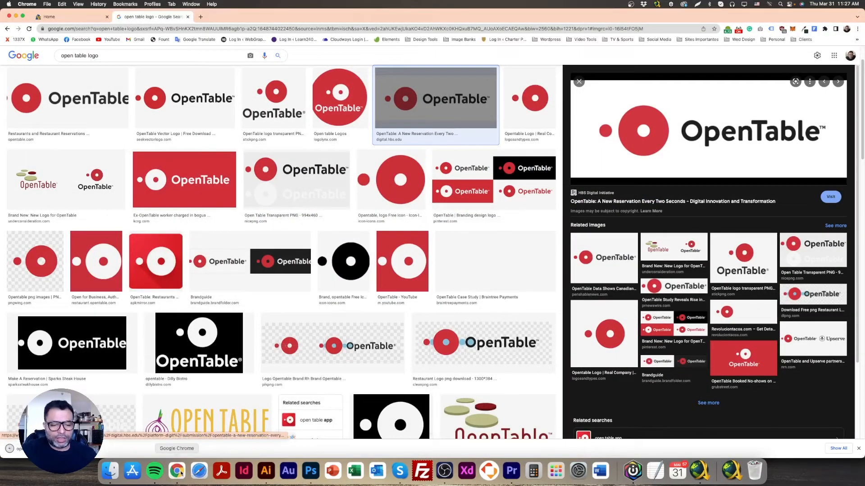
Add an Image element beneath the form's "Find a Table" button on the Home page and upload opentable.jpeg as its picture
left_click(68, 17)
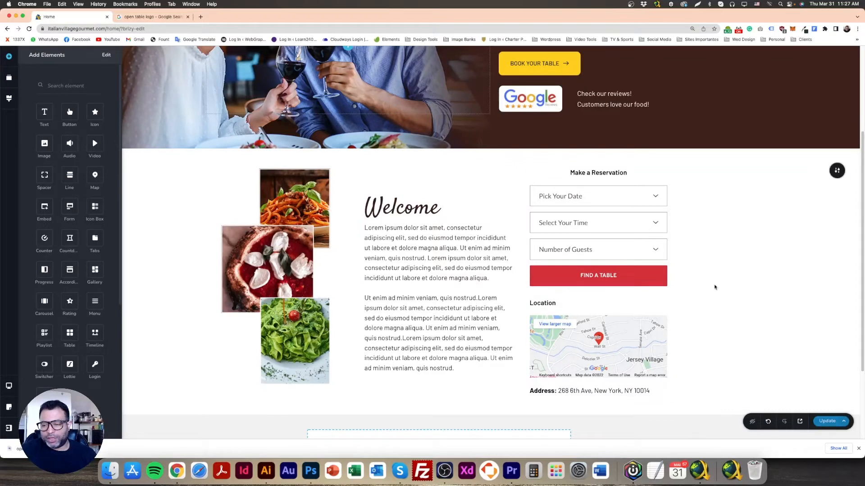
left_click_drag(44, 144, 604, 306)
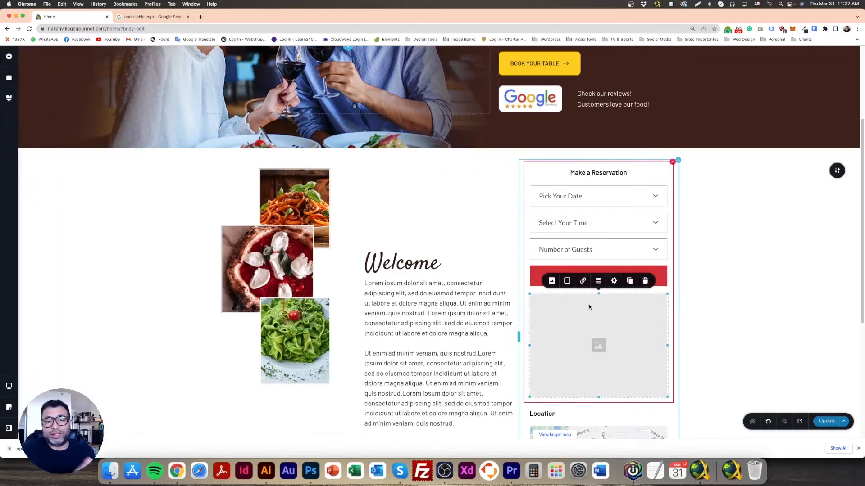
left_click(551, 281)
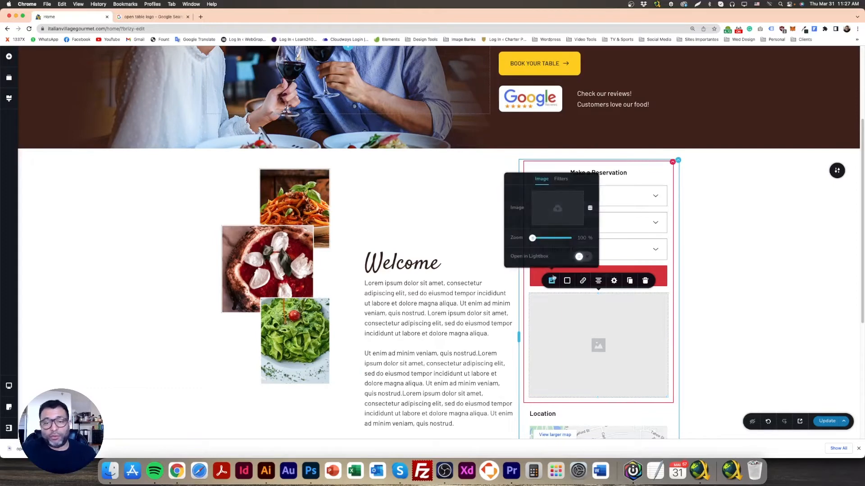
left_click(560, 211)
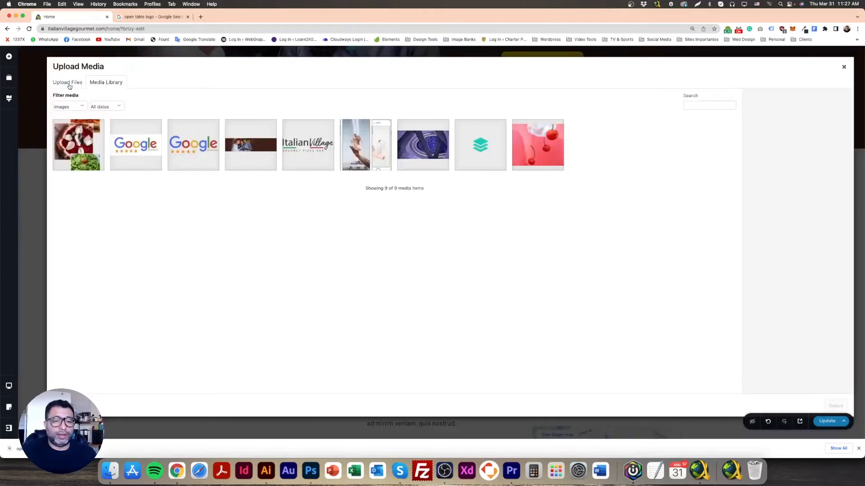
left_click(69, 85)
left_click(443, 218)
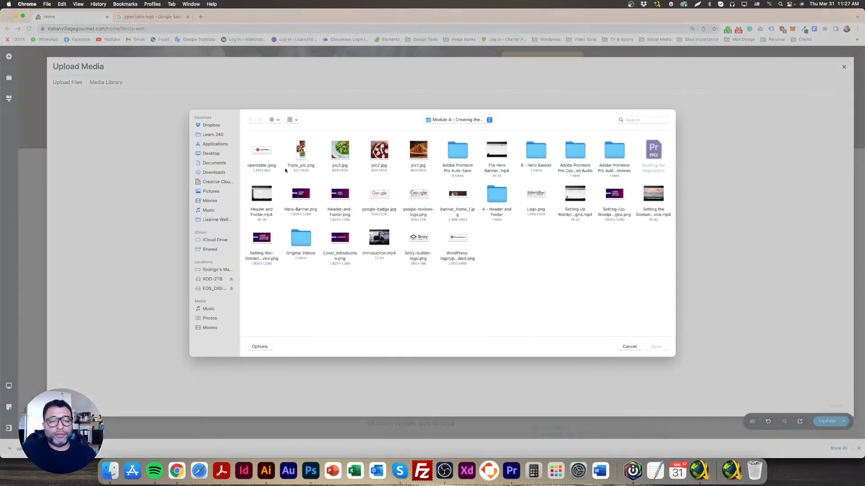
double_click(250, 149)
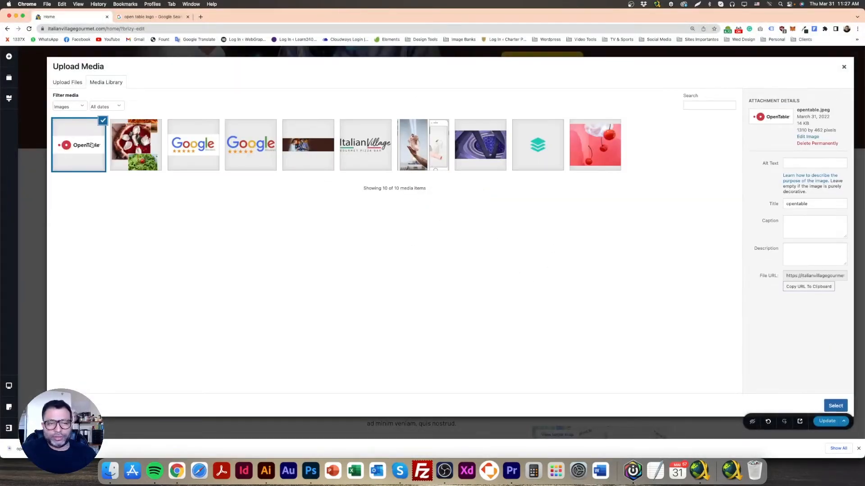
left_click(836, 407)
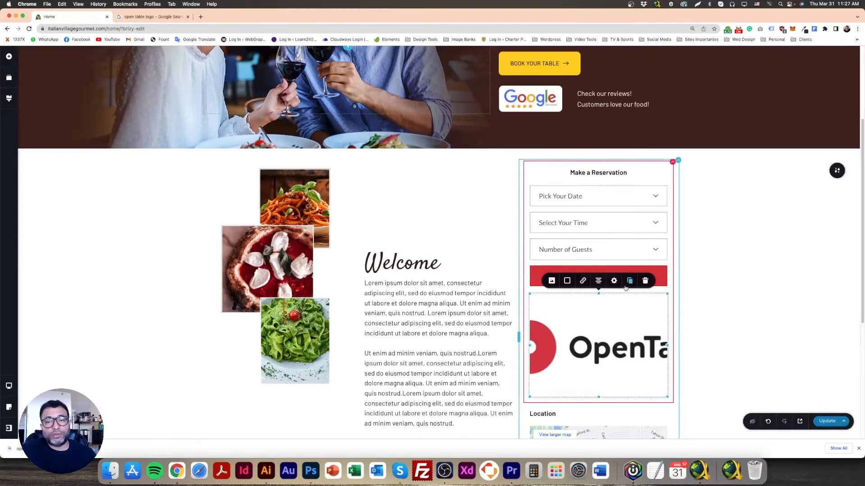
Shrink the image frame so the whole OpenTable logo fits beneath the button, and compare it with the Photoshop mockup
left_click_drag(600, 396, 598, 330)
left_click_drag(667, 331, 635, 313)
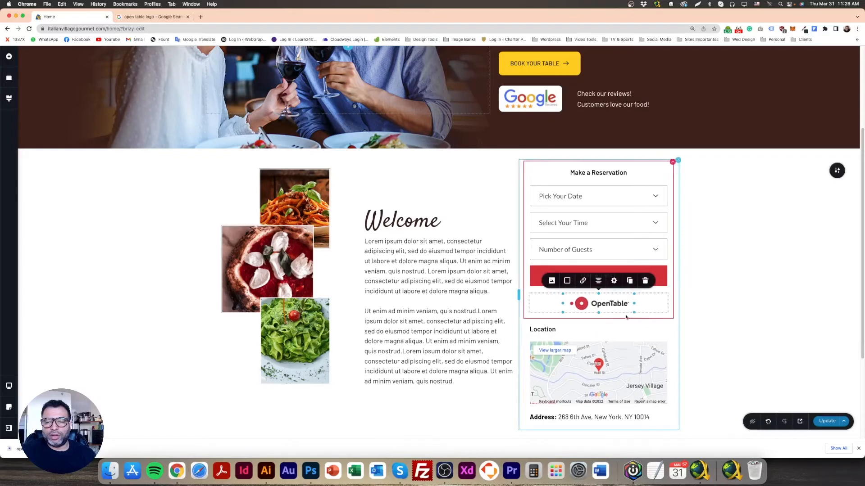
left_click(310, 471)
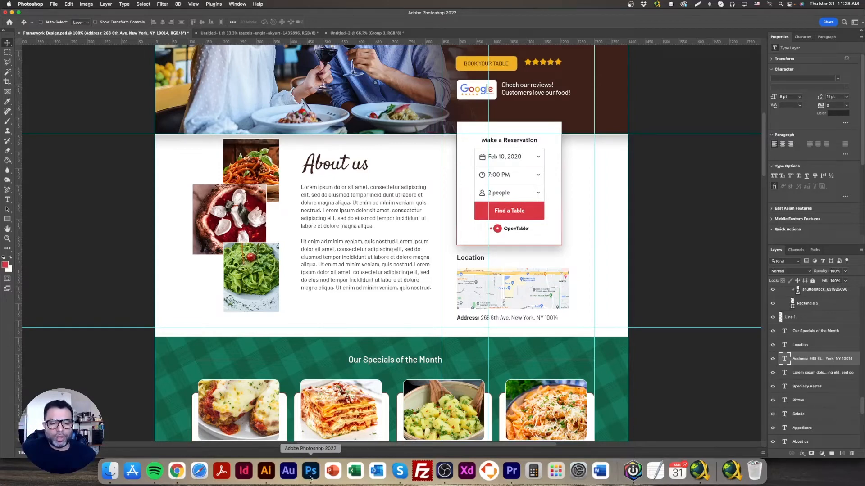
left_click(182, 475)
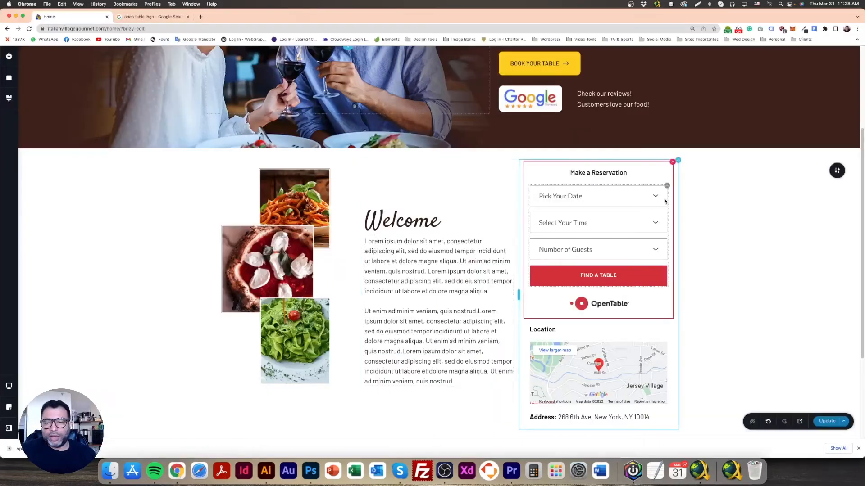
Increase the reservation form's margin to about 39 px on all sides and switch to individual side margins
mouse_move(666, 187)
left_click(650, 169)
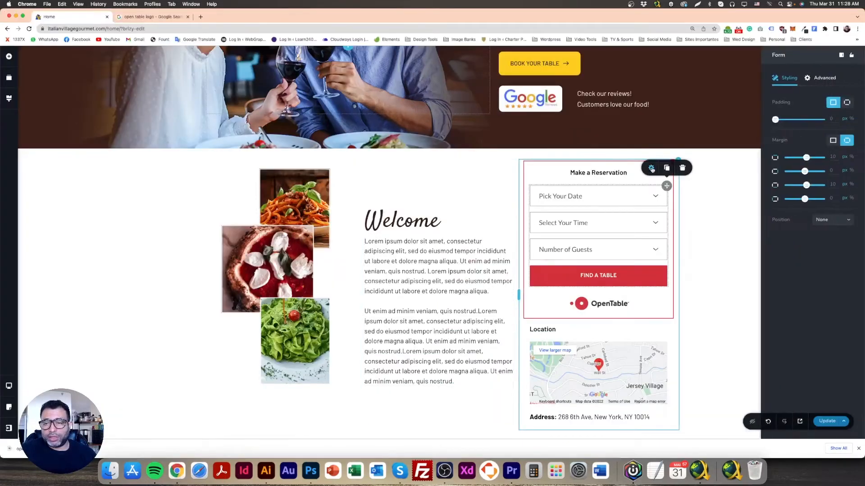
left_click(832, 141)
left_click_drag(799, 159, 808, 158)
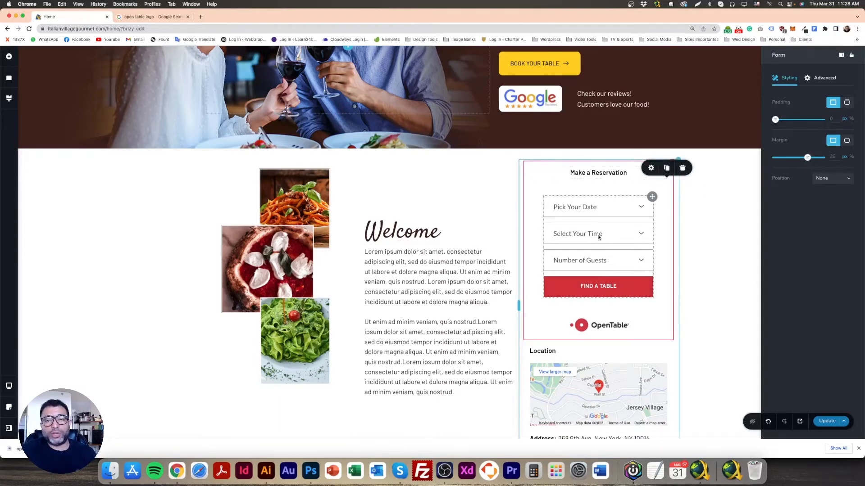
left_click(848, 141)
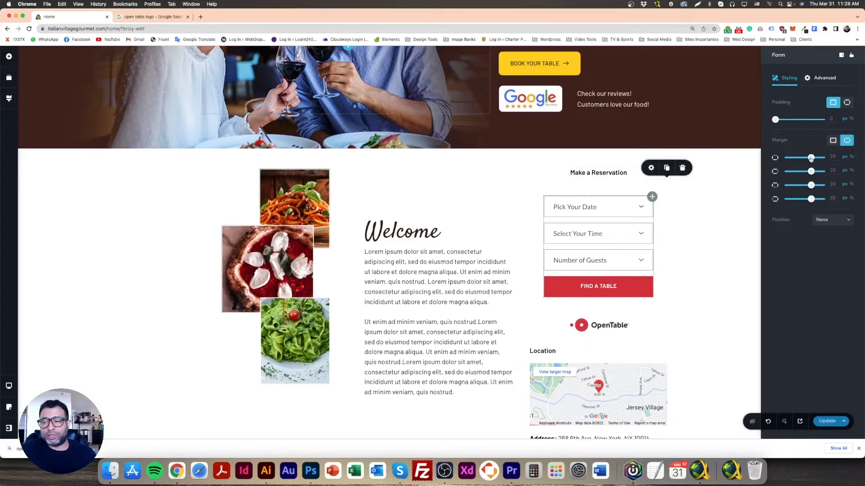
mouse_move(812, 158)
left_mouse_down()
mouse_move(794, 157)
mouse_move(812, 158)
left_mouse_up()
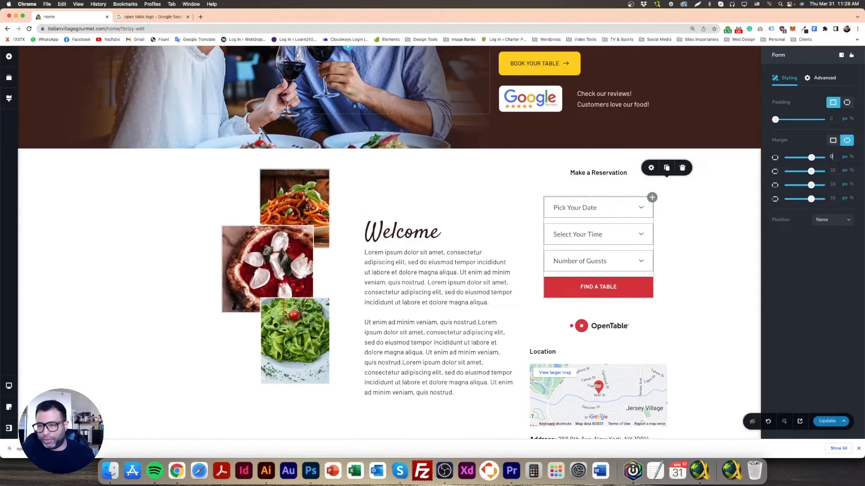
Set the reservation form's top and bottom margins to 0 px
double_click(832, 157)
type("0")
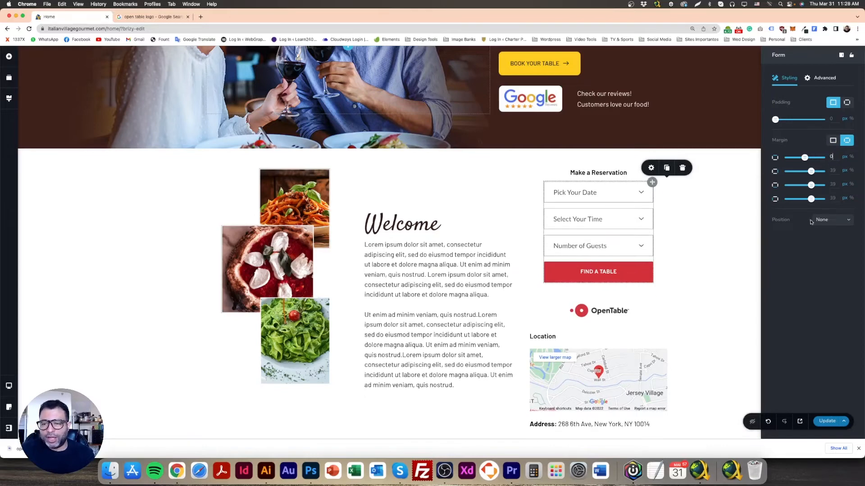
double_click(831, 185)
type("0")
left_click(713, 231)
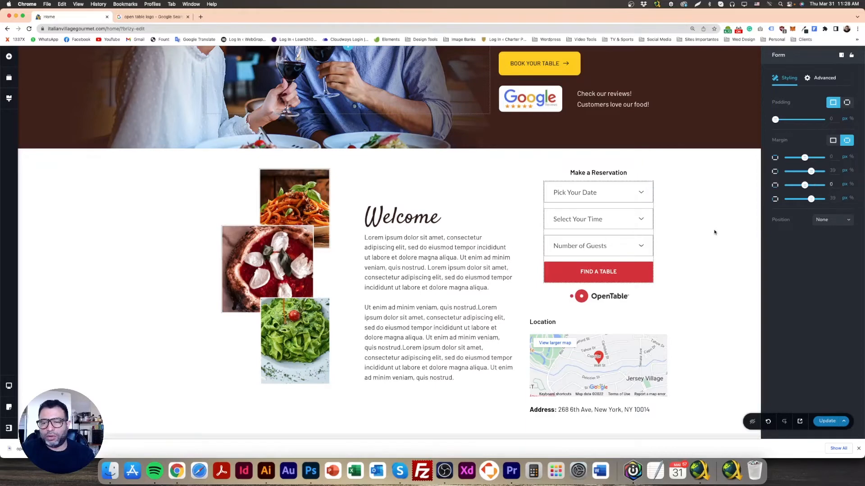
Review the reservation form's padding and margin settings
left_click(652, 189)
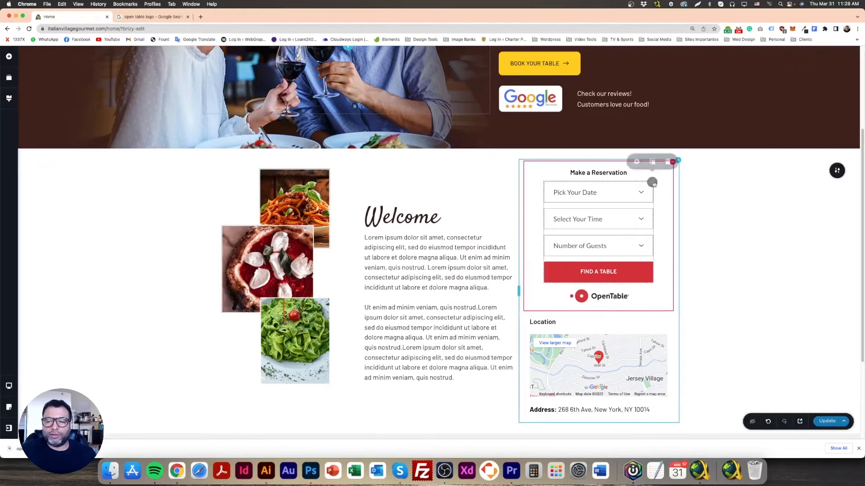
left_click(636, 164)
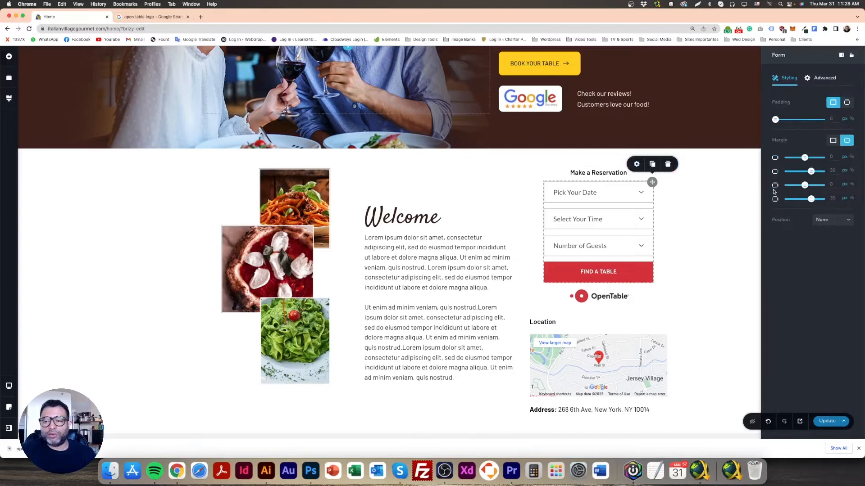
left_click(710, 209)
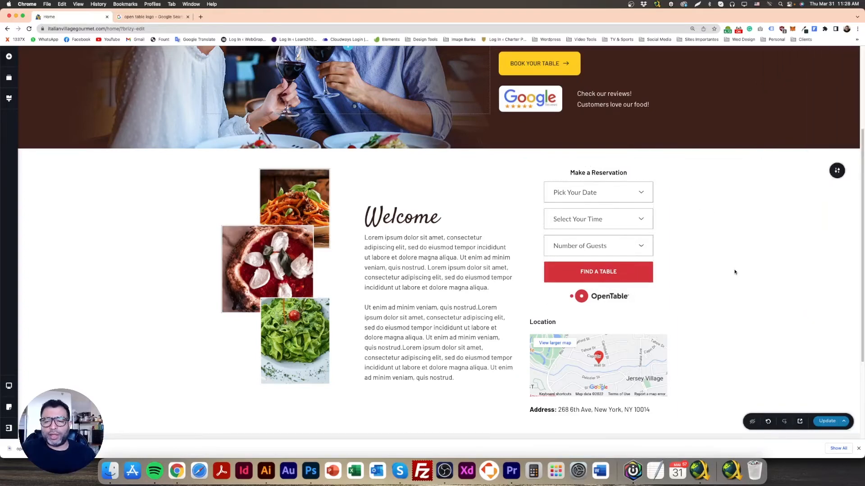
Make the OpenTable logo slightly smaller, and compare the reservation form with the Photoshop mockup
left_click(626, 300)
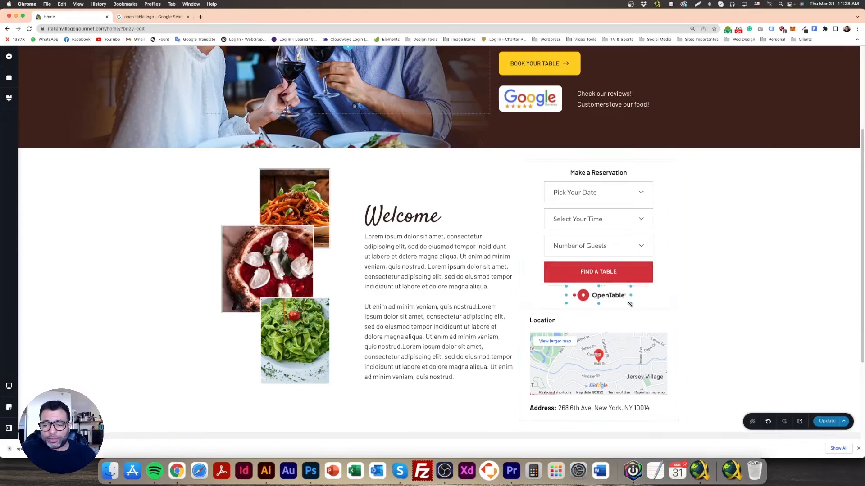
left_click(706, 295)
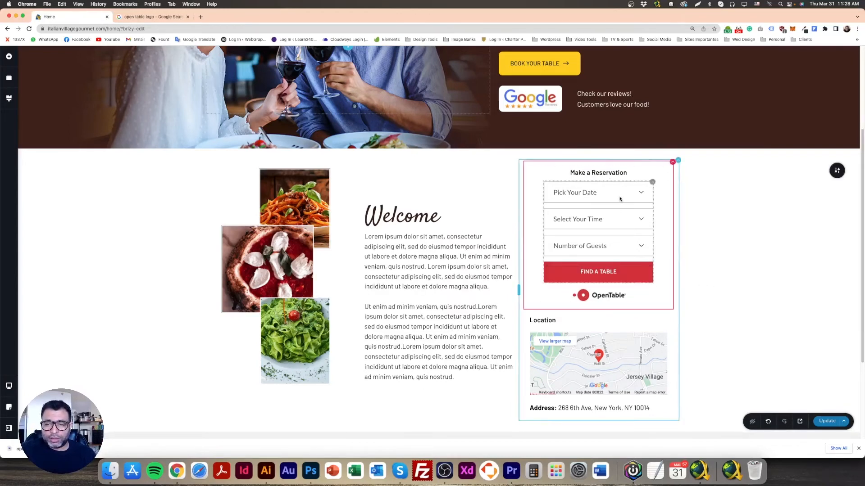
left_click(314, 474)
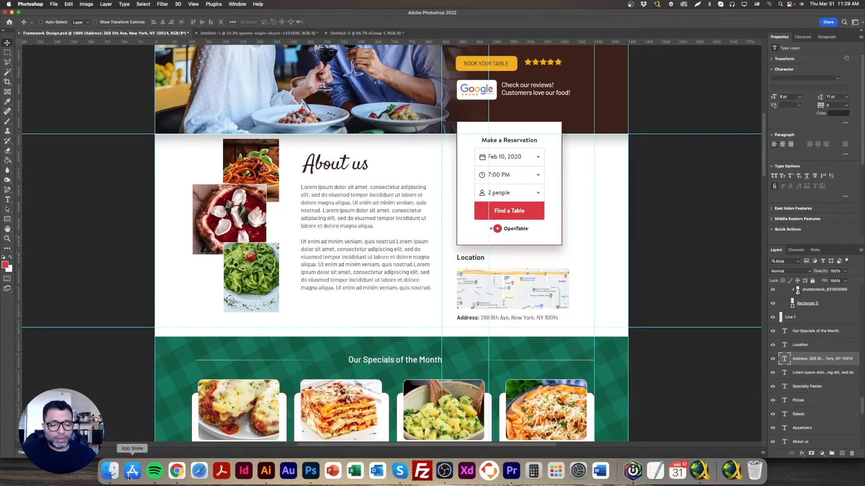
left_click(177, 471)
Rewrite the red reservation button's label in title case as "Find a Table"
left_click(588, 272)
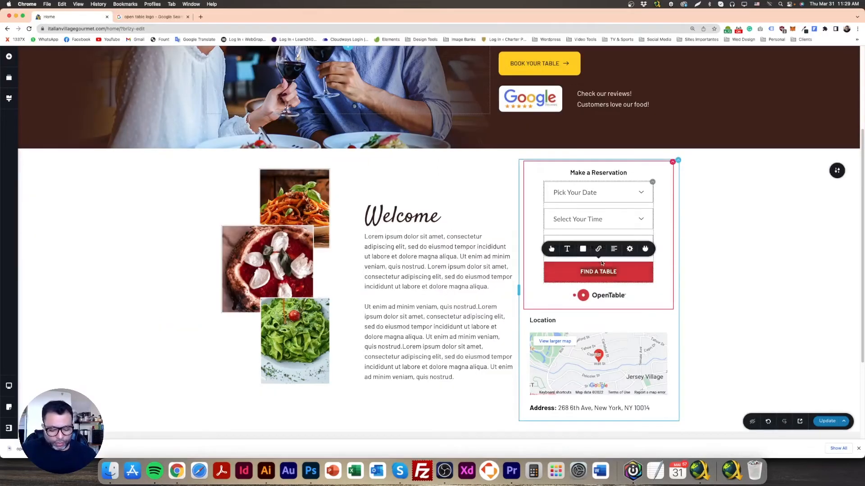
type("F")
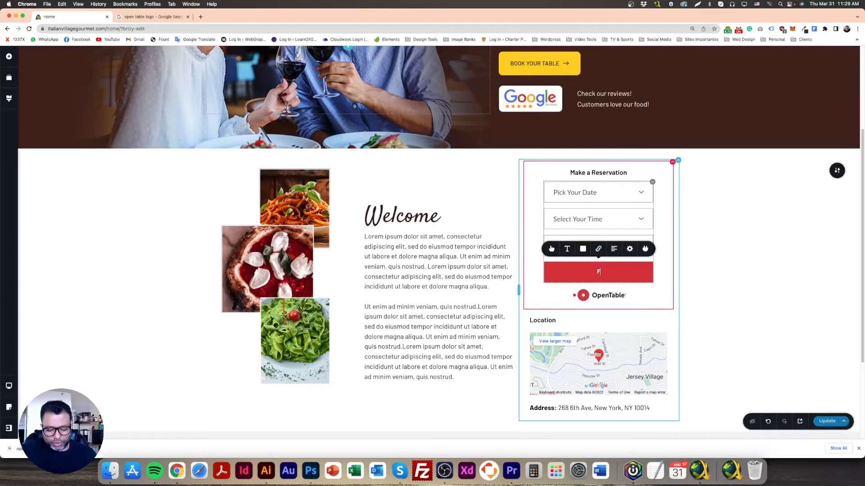
type("ind a Table")
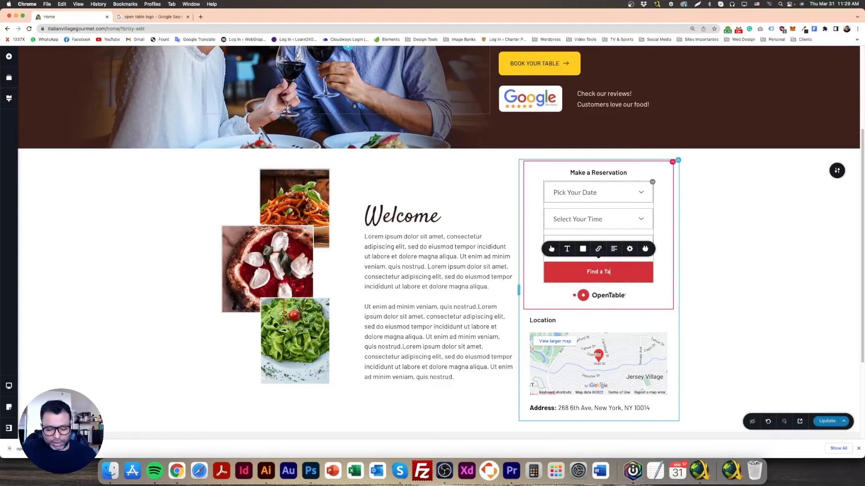
Reduce the text size of the form fields through the "Pick Your Date" field's typography, and check the "Select Your Time" field
left_click(586, 196)
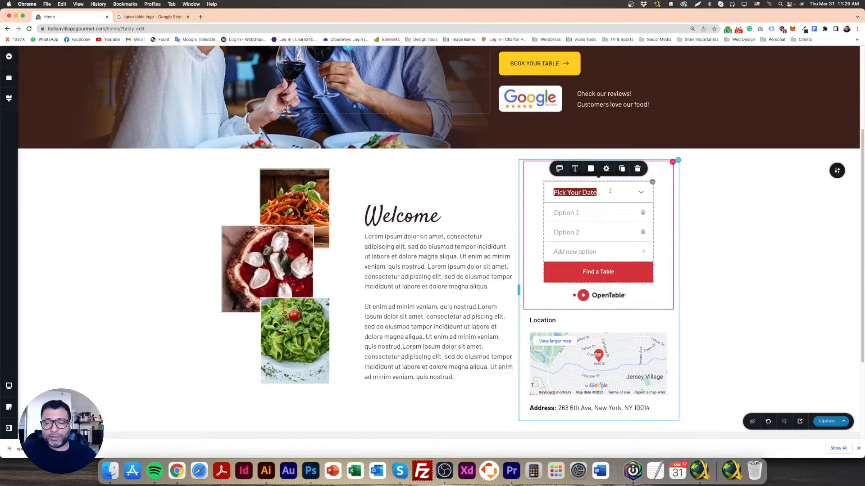
left_click(697, 204)
left_click(602, 193)
left_click(575, 170)
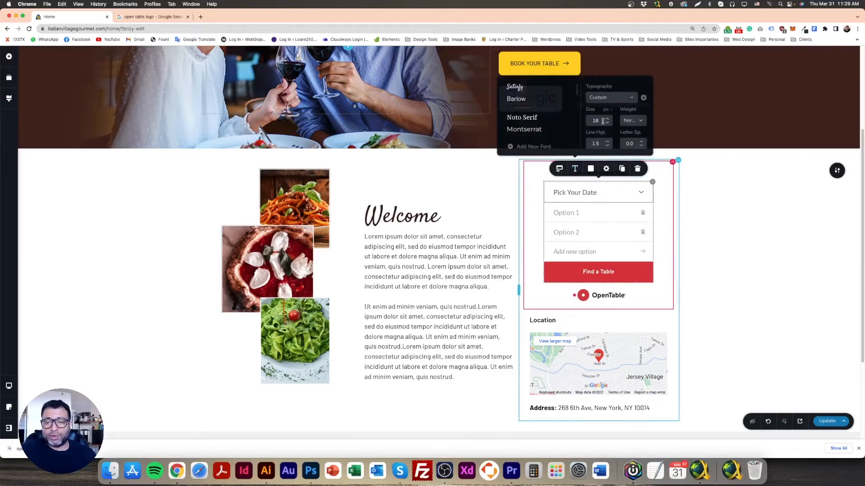
left_click(608, 124)
left_click(608, 124)
left_click(607, 120)
left_click(694, 198)
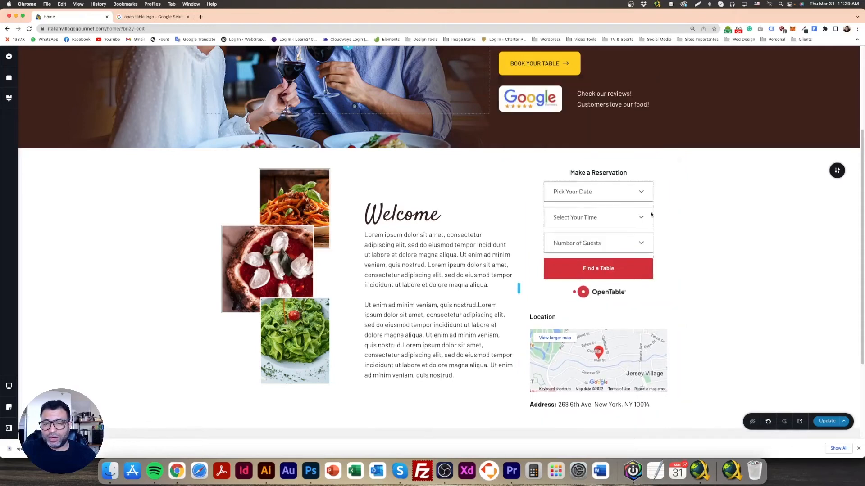
left_click(596, 217)
left_click(578, 201)
left_click(735, 218)
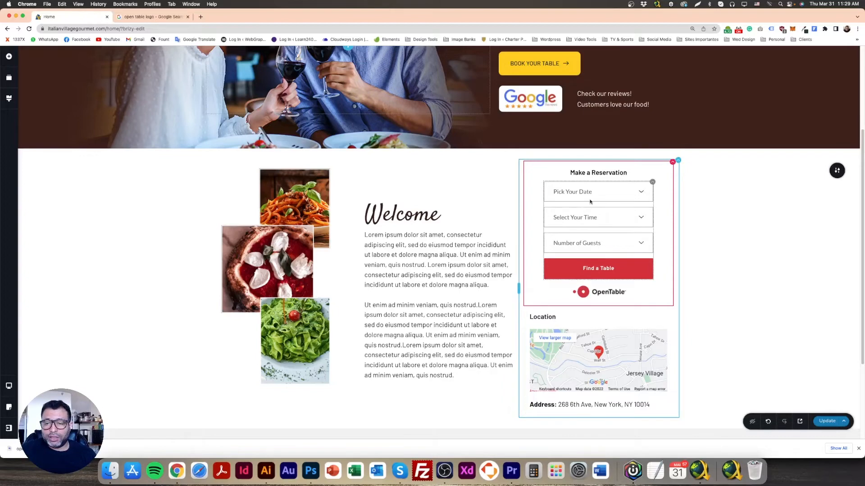
Try a narrower width for the "Pick Your Date" field, and set it back to 100%
left_click(645, 183)
left_click(637, 164)
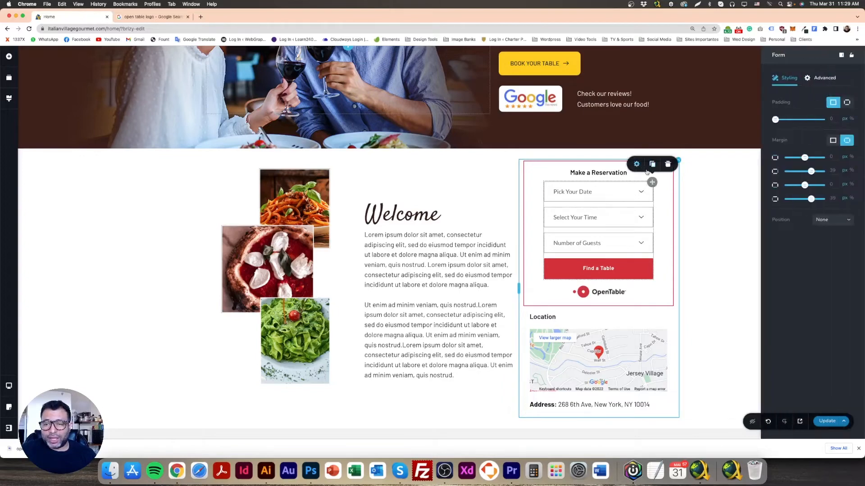
left_click(590, 192)
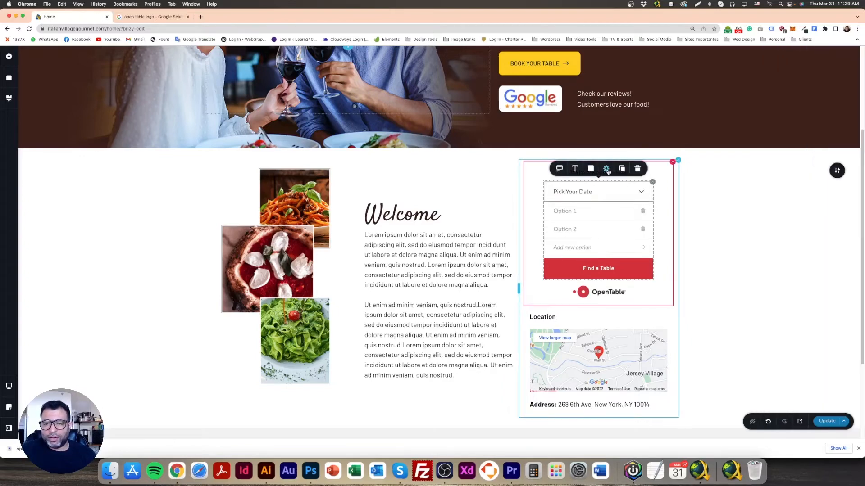
left_click(606, 169)
left_click_drag(623, 146, 620, 147)
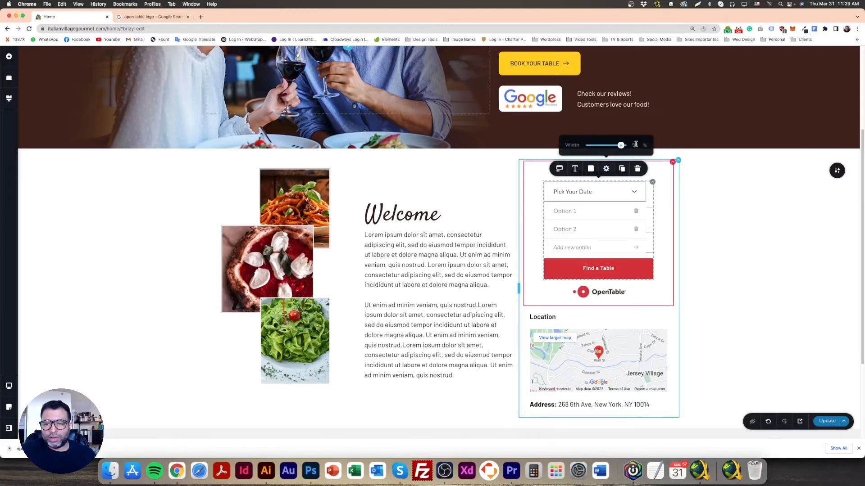
type("100")
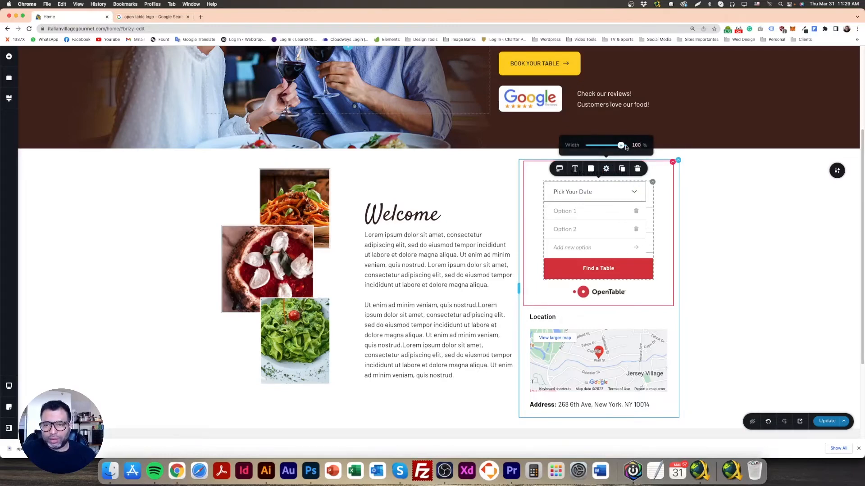
left_click(513, 187)
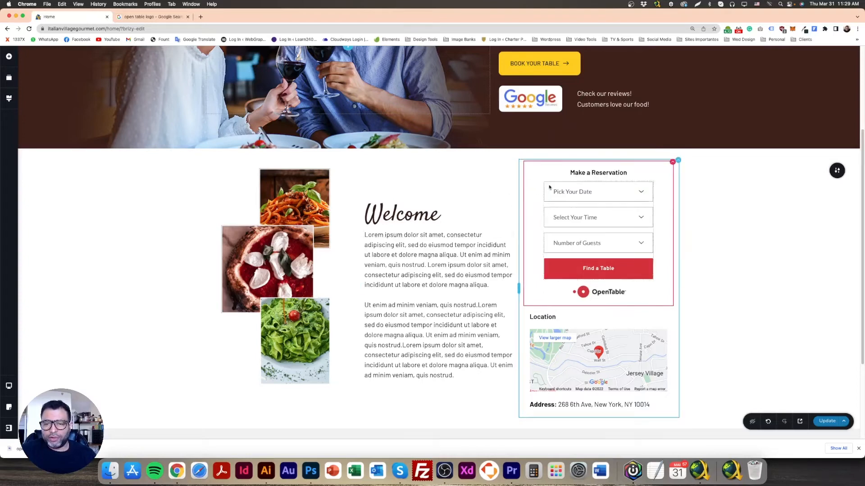
Try a spacing of 29 px between the reservation form's fields
left_click(615, 198)
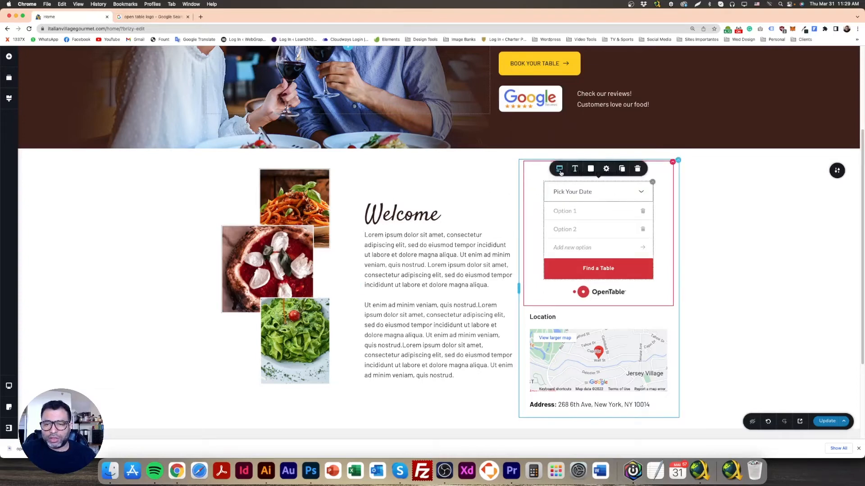
left_click(559, 168)
left_click_drag(549, 145, 553, 148)
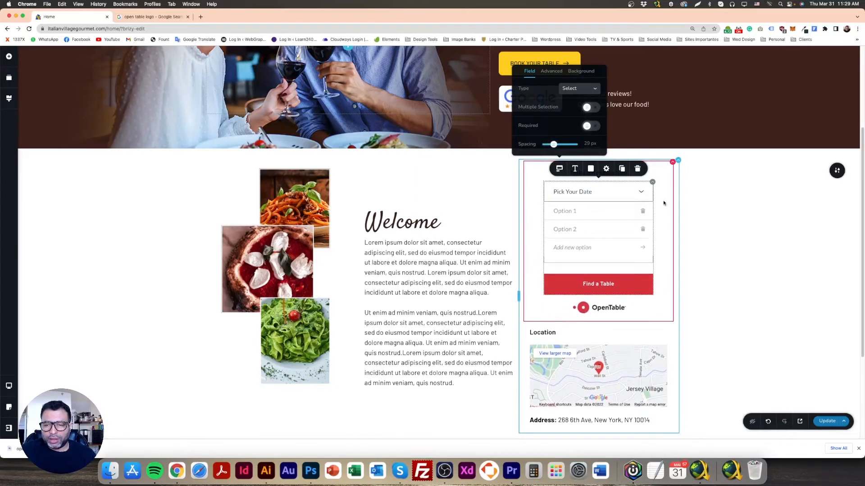
left_click(664, 202)
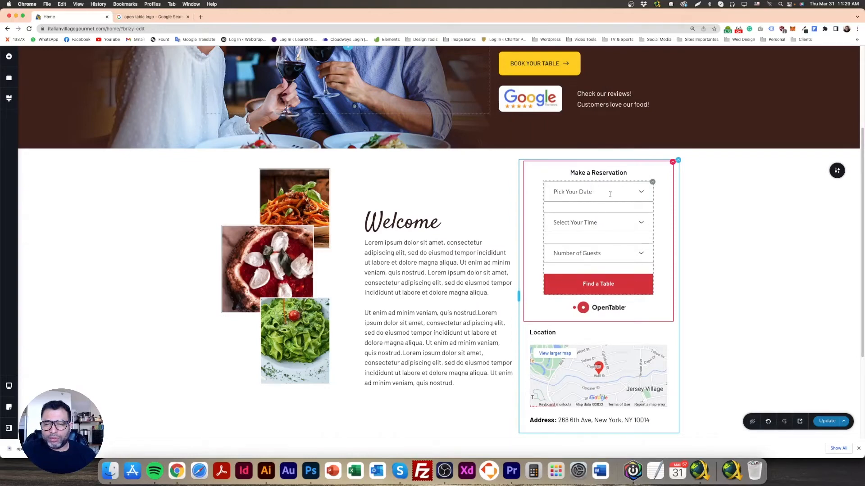
Set the spacing between the reservation form's fields to 0 px
left_click(647, 196)
left_click(552, 189)
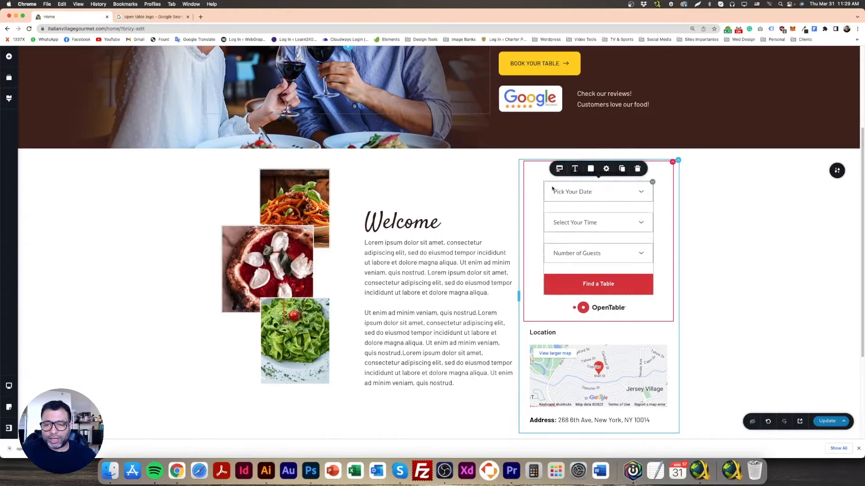
left_click(558, 169)
left_click_drag(554, 146, 545, 144)
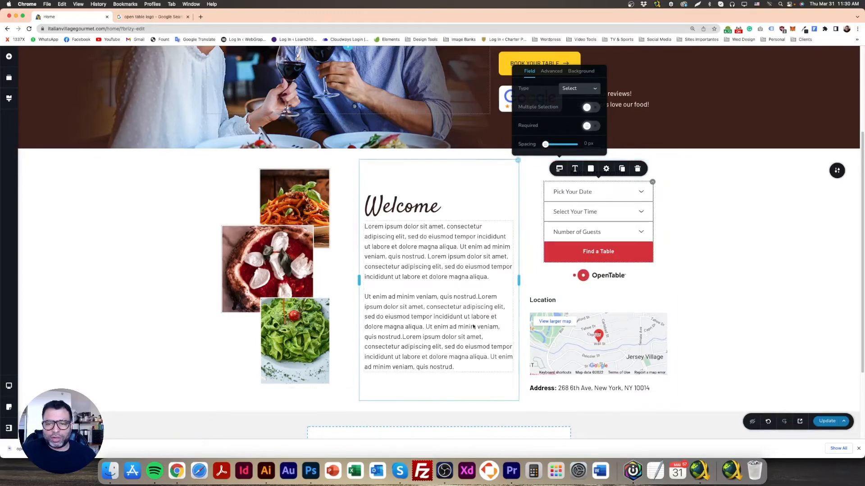
Set the "Find a Table" button's text size to 16 px
left_click(603, 252)
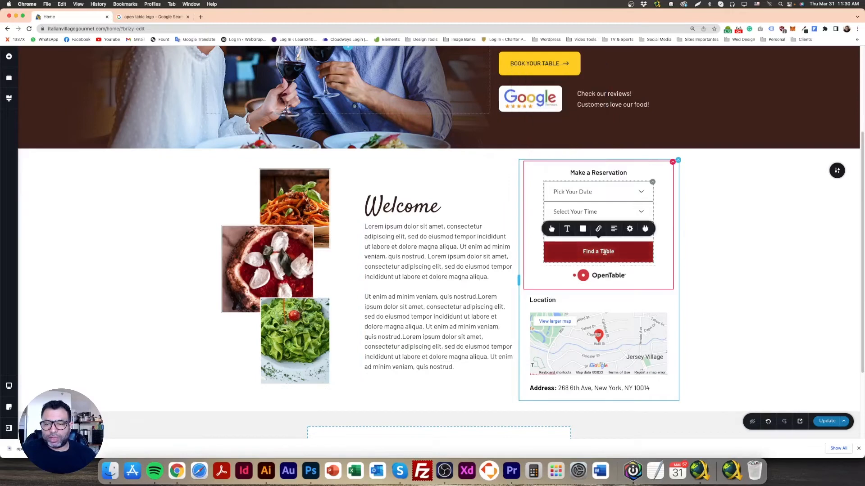
left_click(567, 229)
left_click(596, 173)
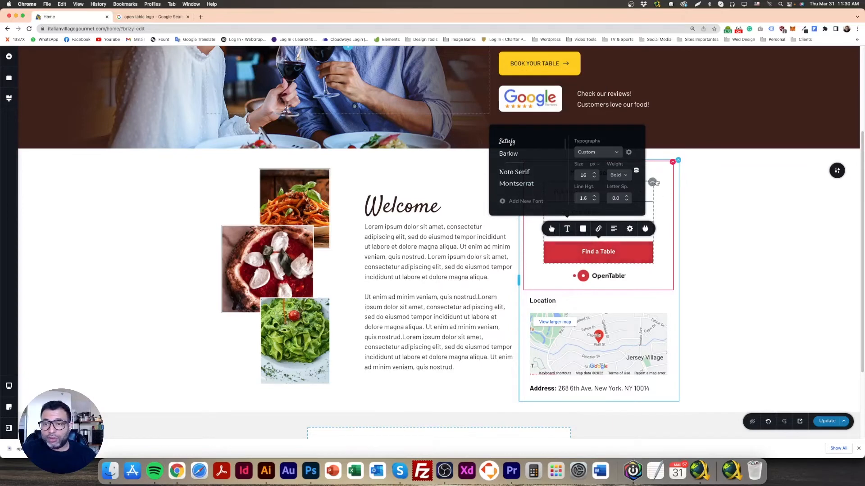
left_click(670, 210)
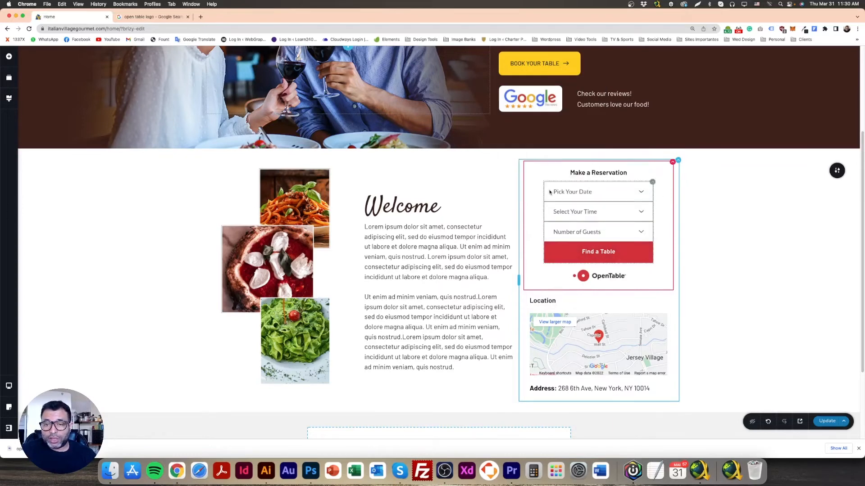
Check the "Pick Your Date" field's spacing, label and placeholder settings
left_click(549, 192)
left_click(558, 168)
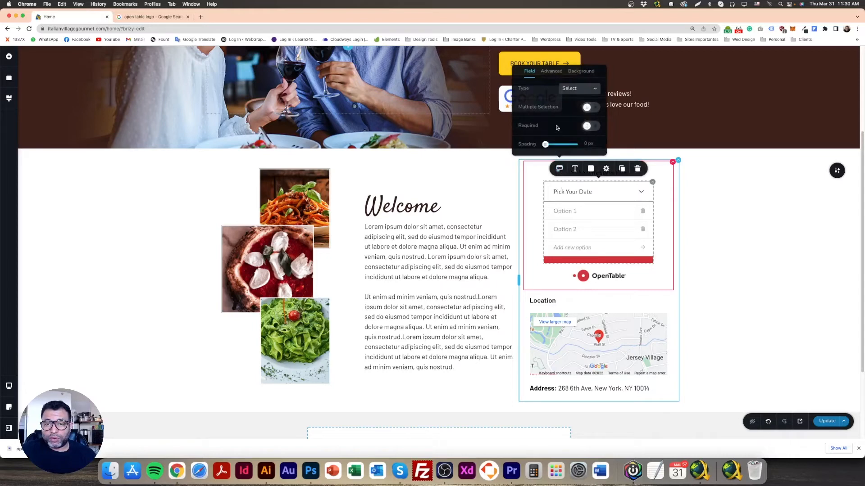
left_click(551, 72)
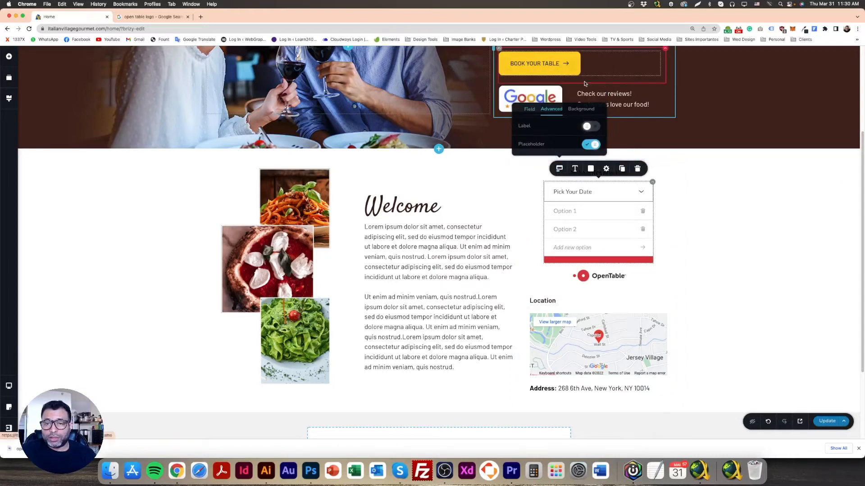
left_click(606, 169)
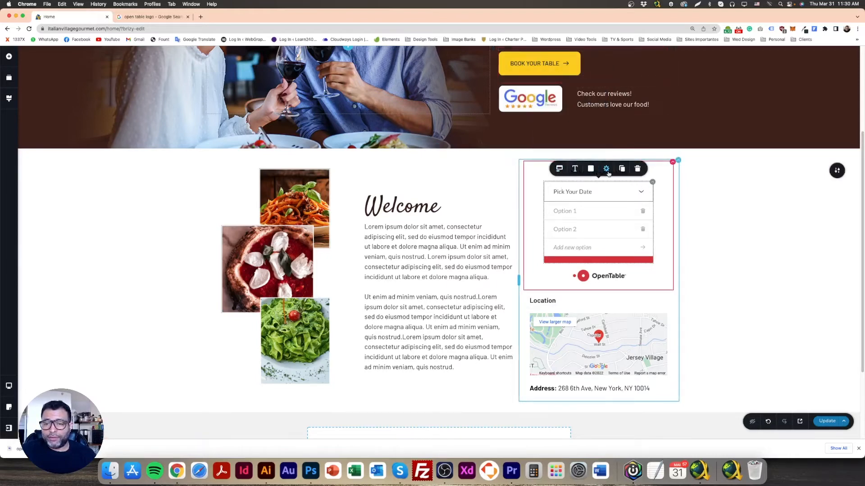
Review the reservation form's styling and advanced settings
left_click(660, 195)
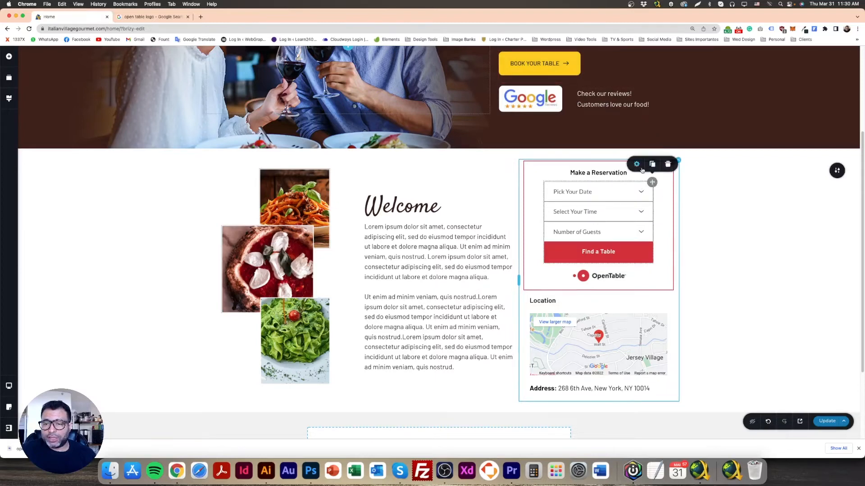
left_click(636, 165)
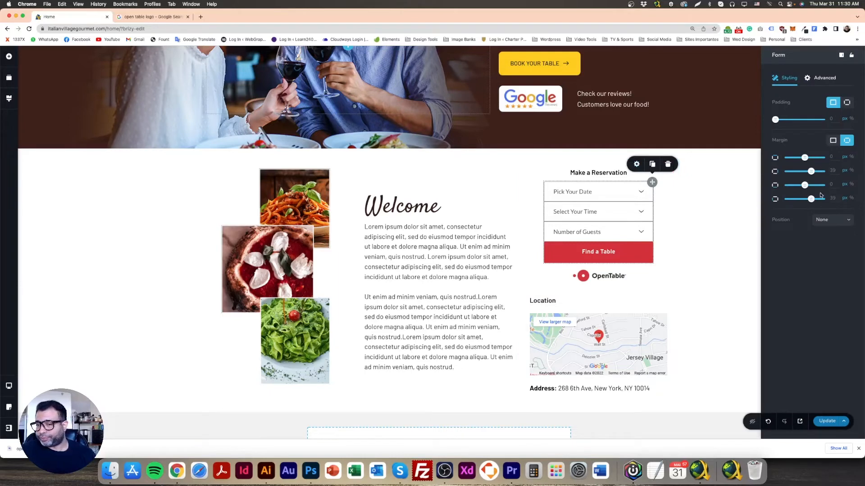
left_click(825, 79)
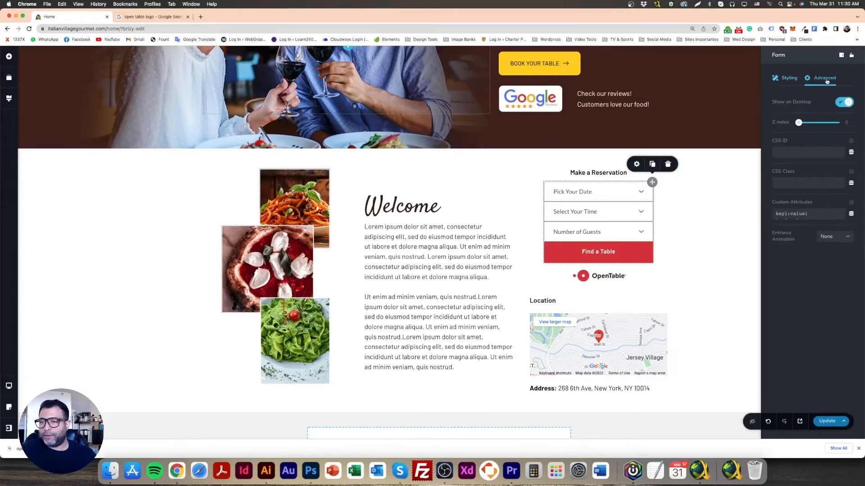
left_click(794, 80)
left_click(702, 201)
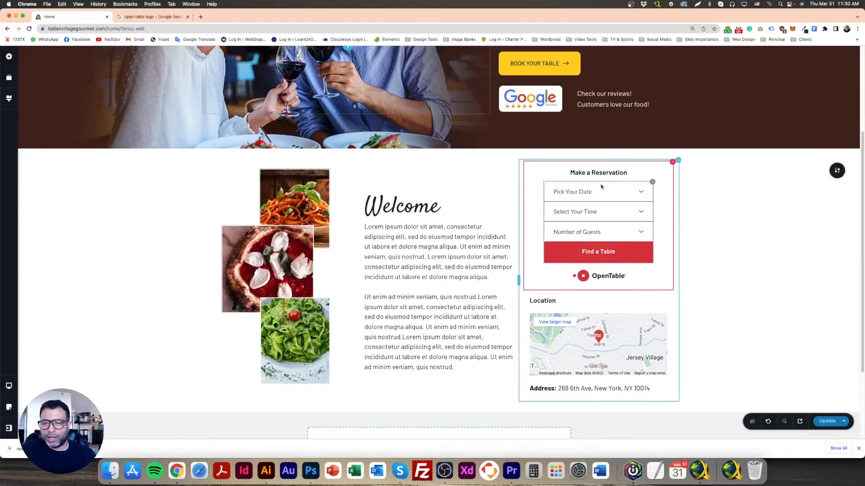
Examine the "Pick Your Date" field's width, type, advanced and background options
left_click(621, 190)
left_click(607, 174)
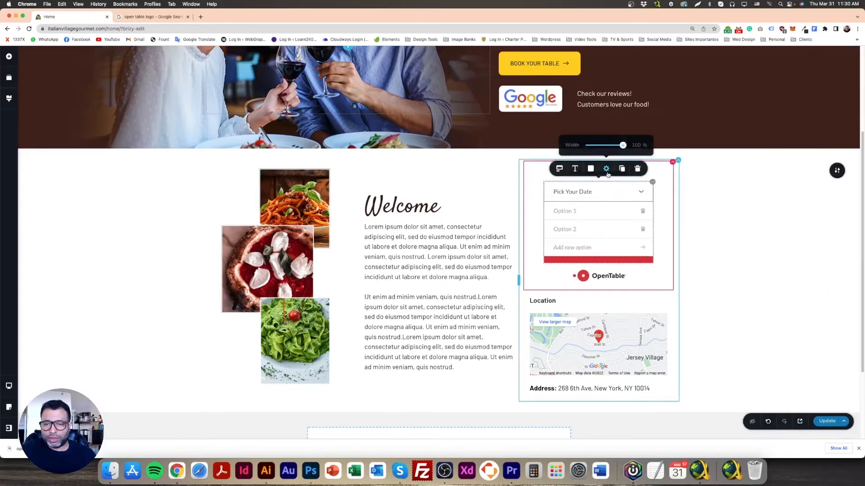
left_click(558, 168)
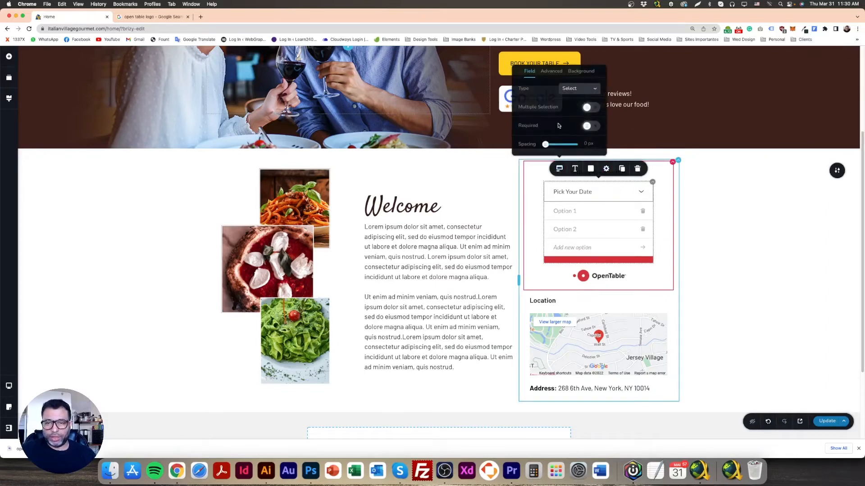
left_click(574, 91)
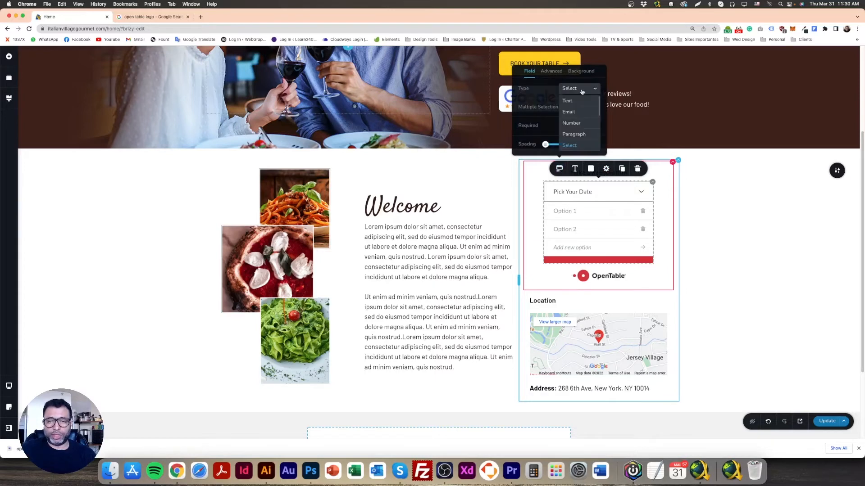
left_click(551, 70)
left_click(580, 109)
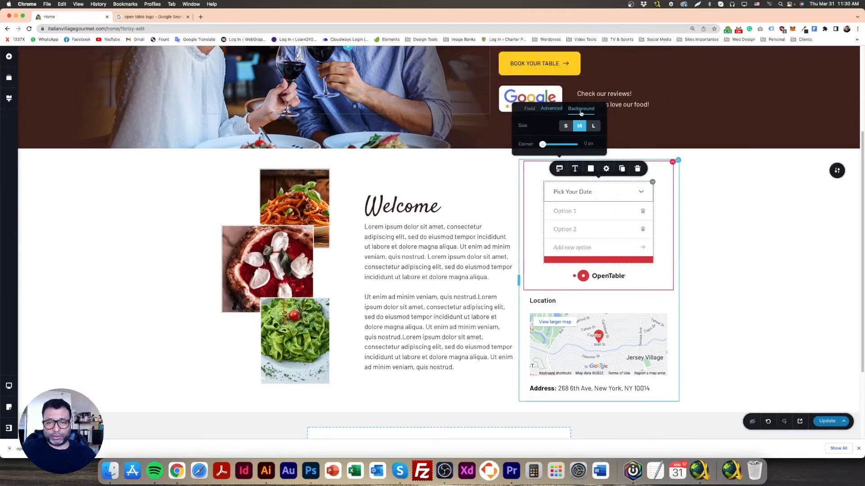
left_click(532, 109)
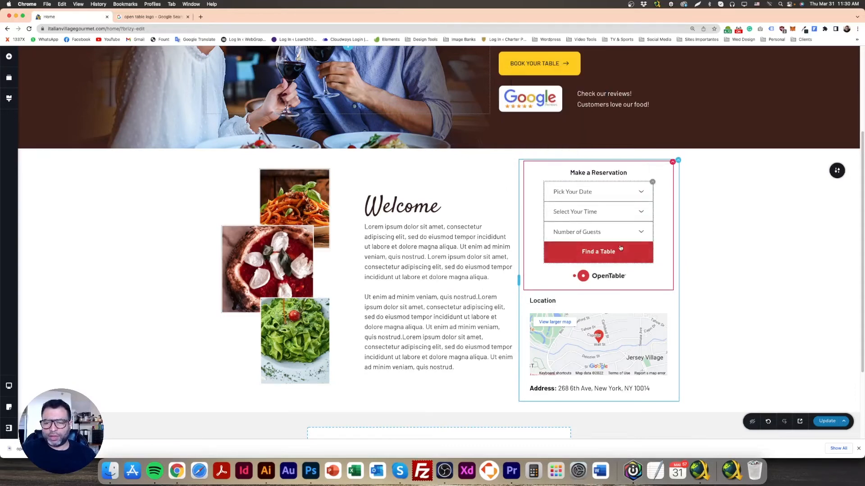
Slightly round the corners of the reservation form's fields through the "Select Your Time" field's background options
left_click(628, 251)
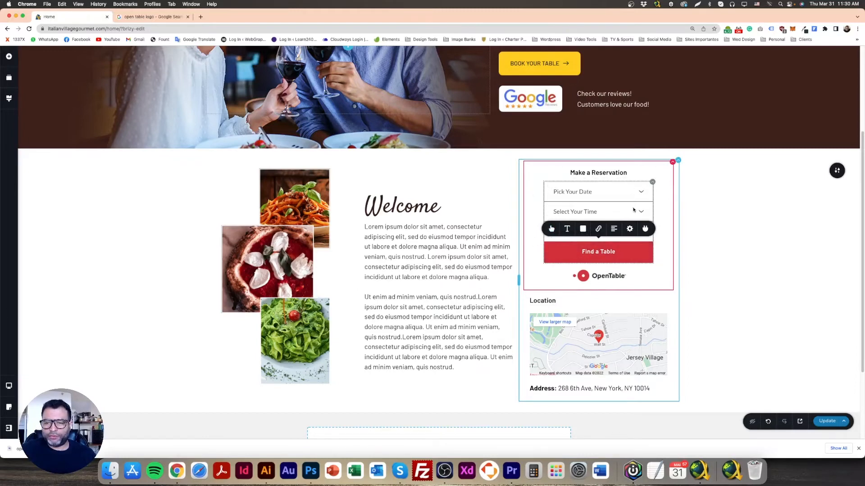
left_click(632, 210)
left_click(606, 189)
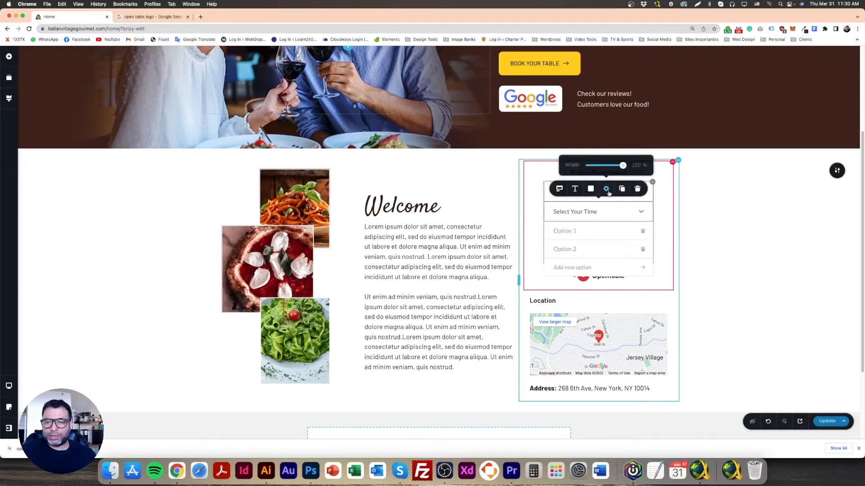
left_click(559, 190)
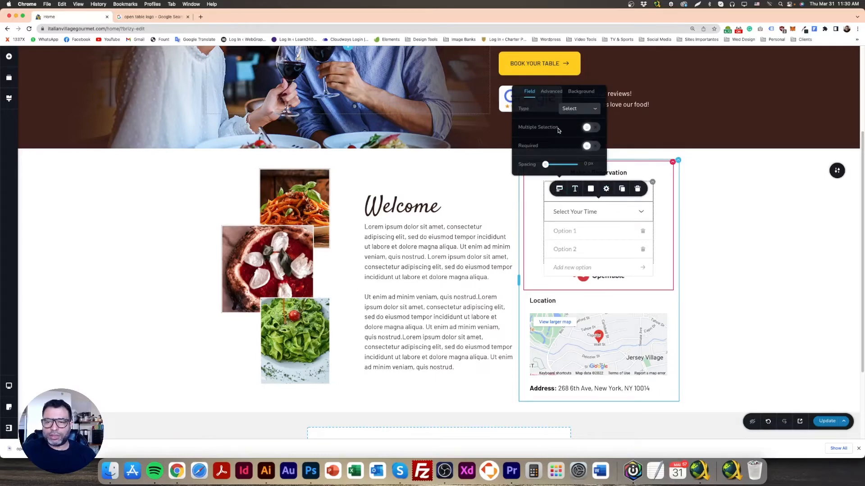
left_click(548, 92)
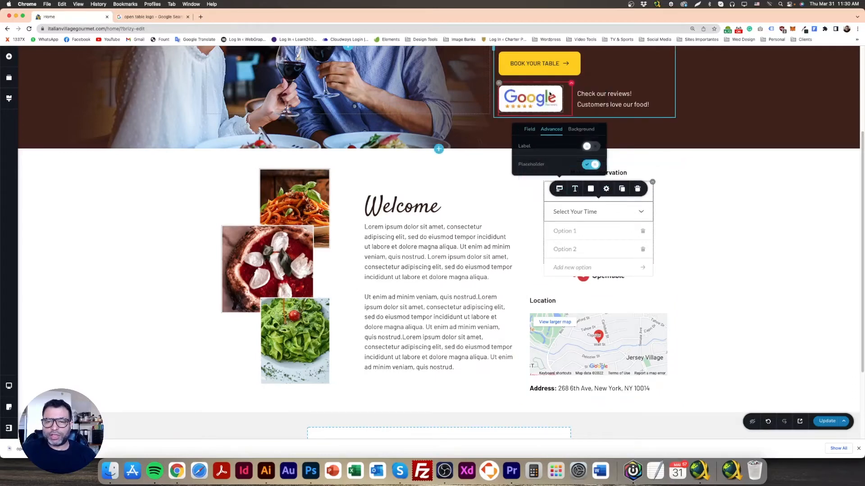
left_click(588, 131)
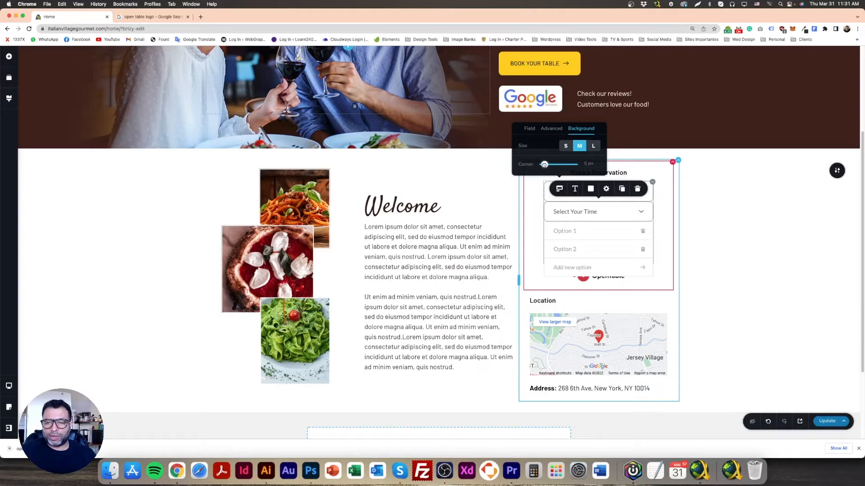
left_click_drag(542, 165, 543, 165)
left_click(536, 208)
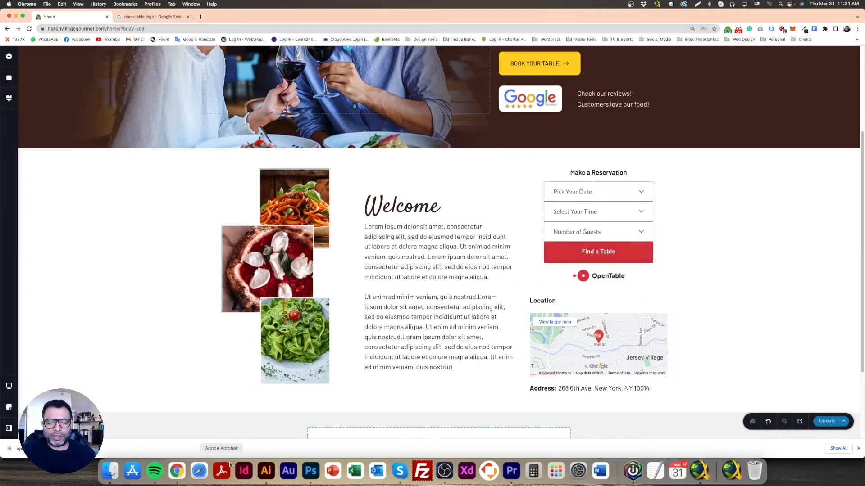
Compare the reservation form with the Photoshop mockup, and give the "Find a Table" button custom corners of 2 px
left_click(309, 472)
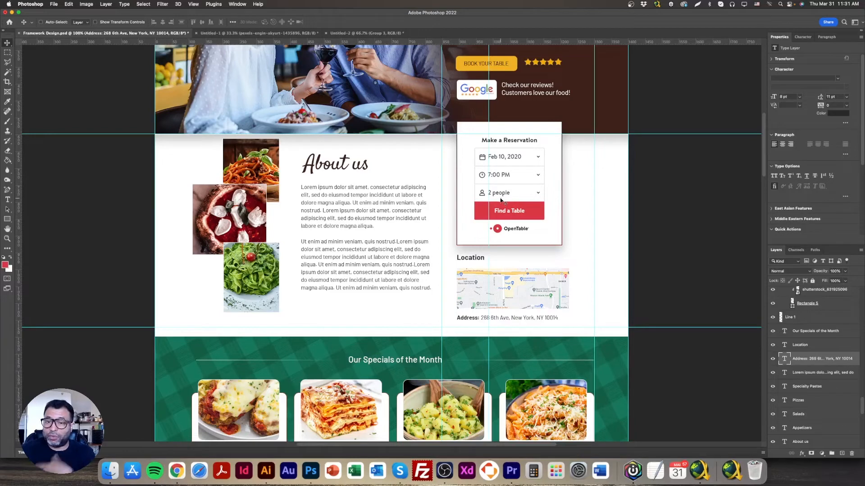
left_click(176, 471)
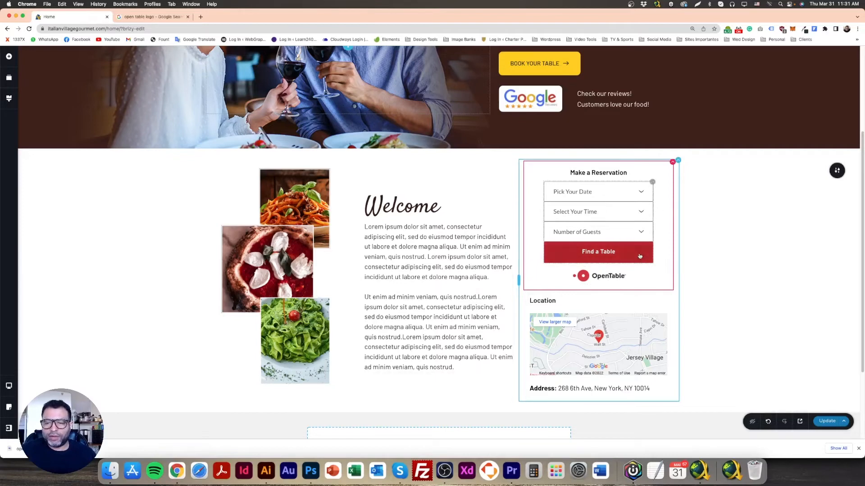
left_click(588, 245)
left_click(552, 229)
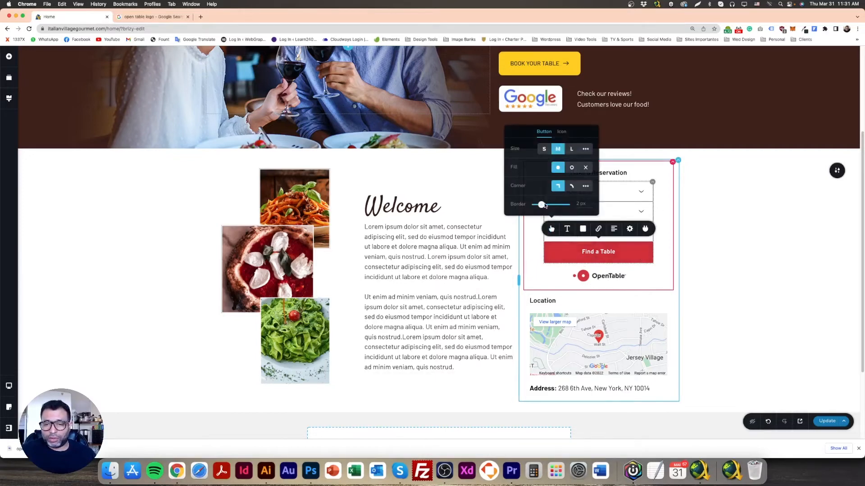
left_click(592, 189)
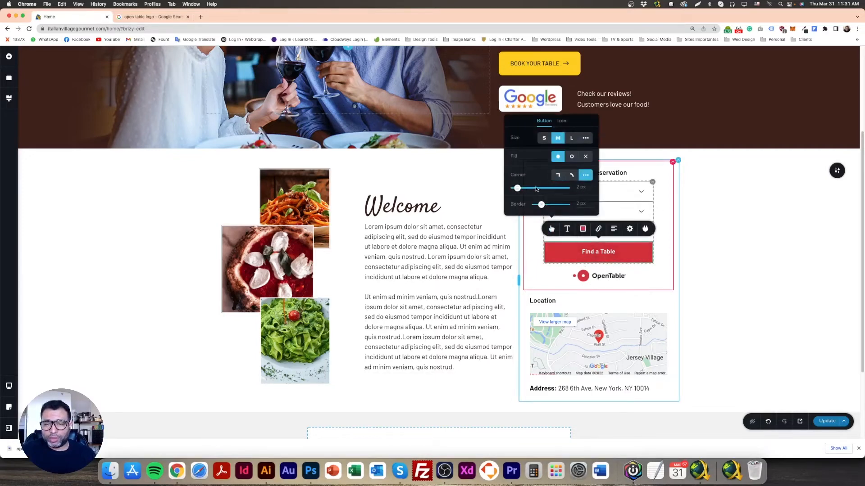
Check the "Find a Table" button's colour options and remove its border by reducing the border width to the minimum
left_click(536, 253)
left_click(557, 250)
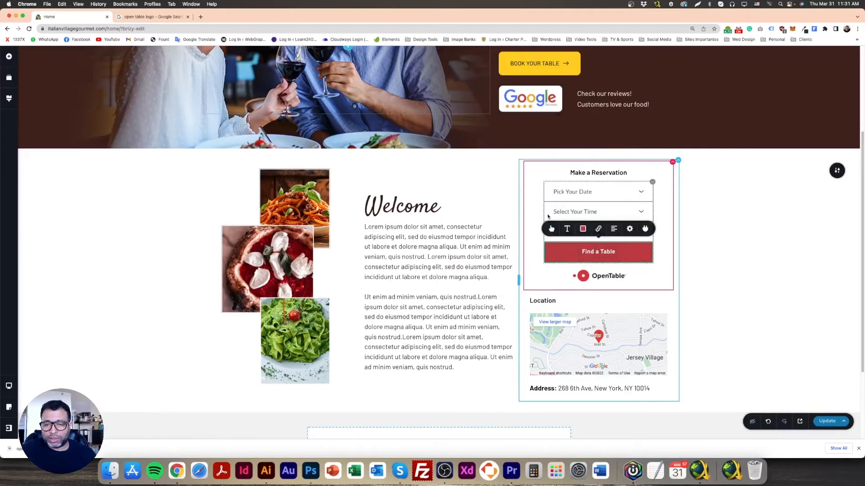
left_click(583, 229)
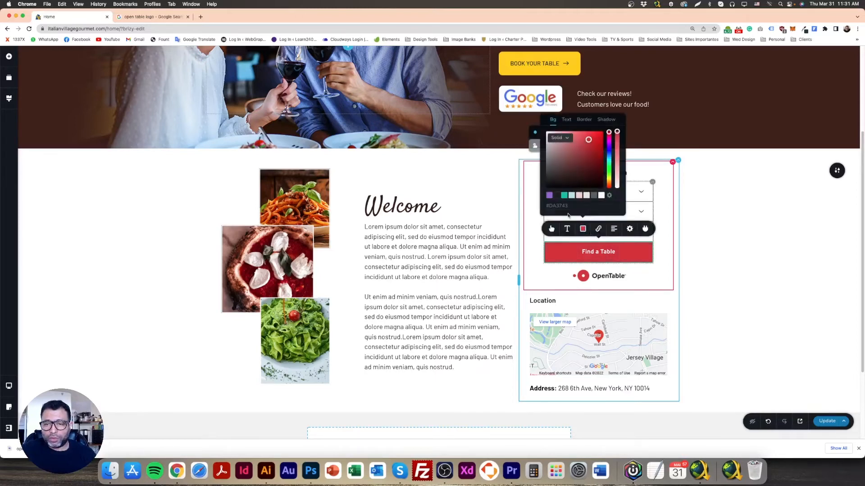
left_click(553, 229)
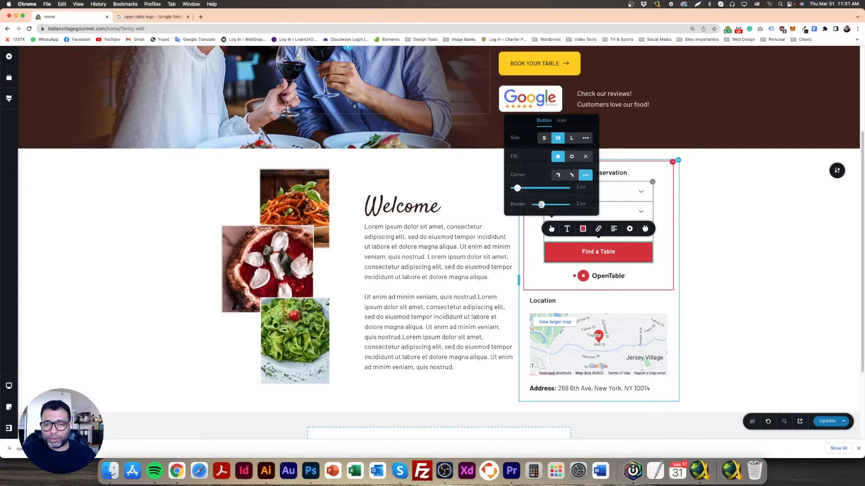
left_click_drag(541, 205, 531, 205)
left_click(535, 247)
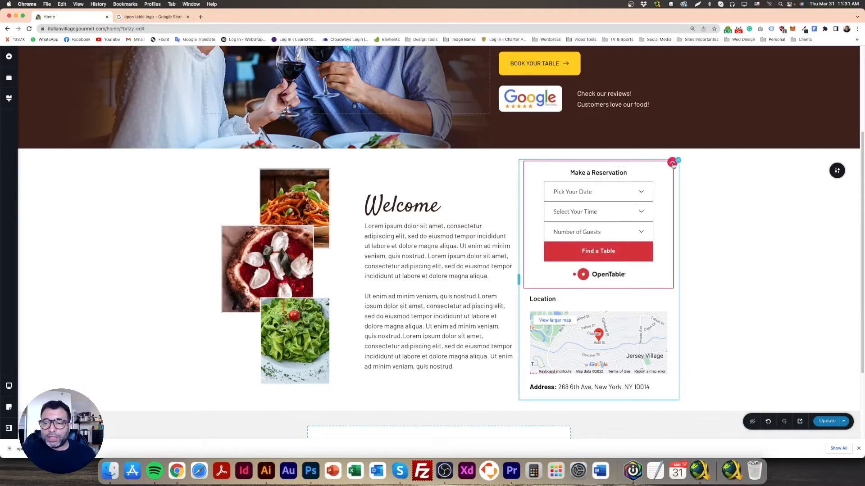
Compare the reservation box with the Photoshop mockup, and examine the column's content alignment and background options
left_click(673, 163)
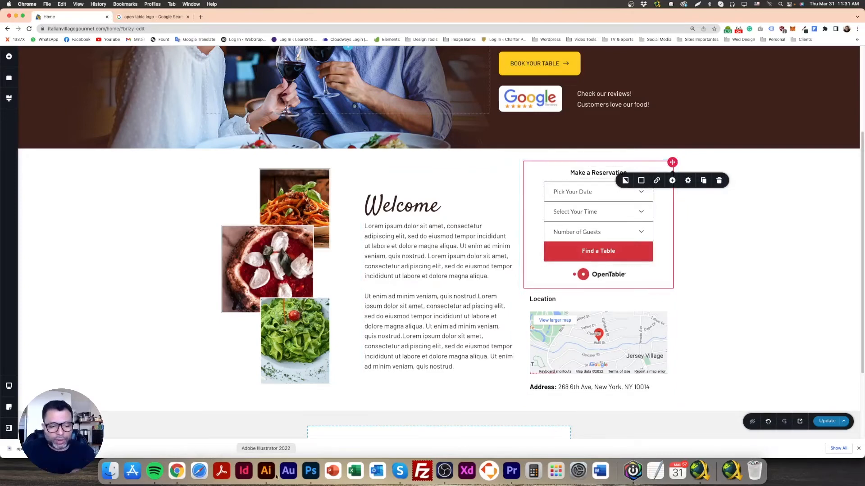
left_click(311, 471)
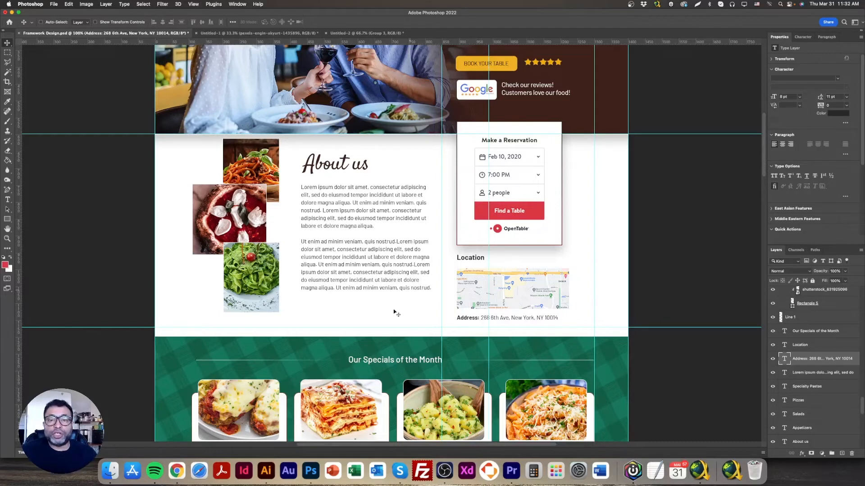
left_click(177, 471)
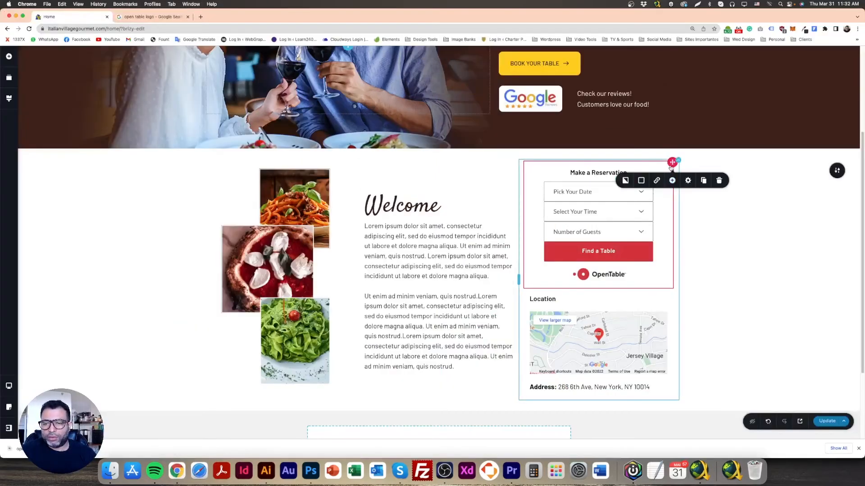
left_click(688, 181)
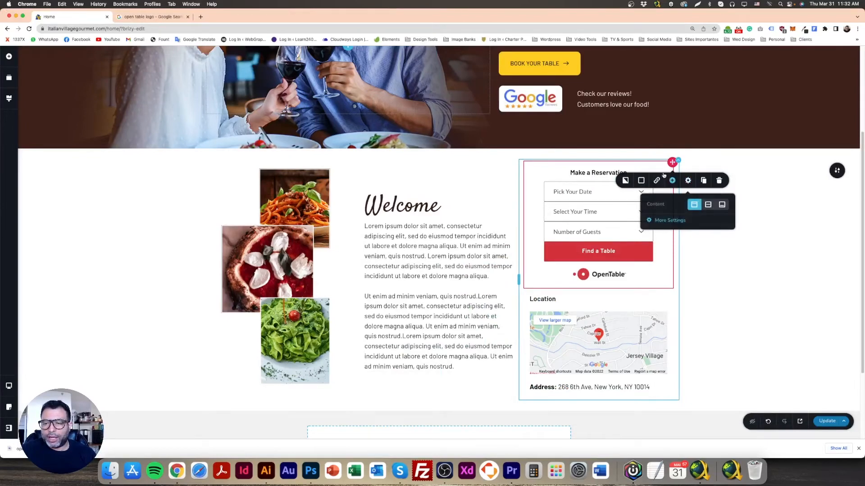
left_click(627, 181)
left_click(716, 215)
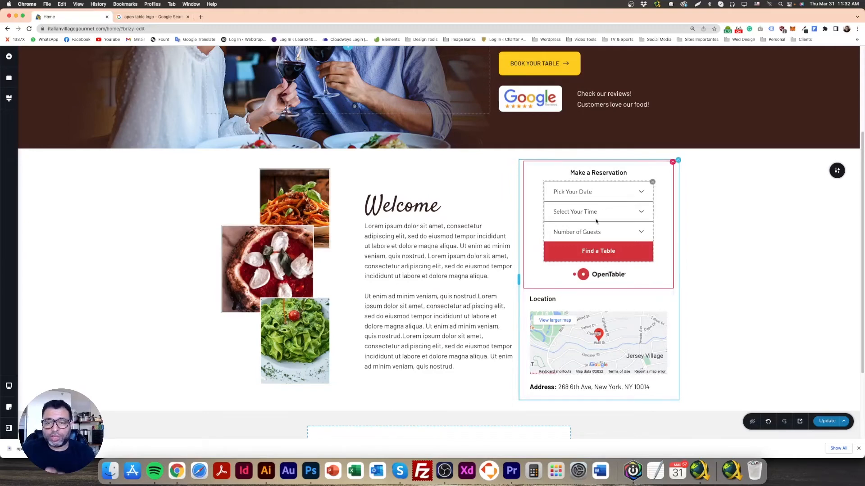
Give the column around the reservation form a dark red border in #76313C with size 1
left_click(671, 164)
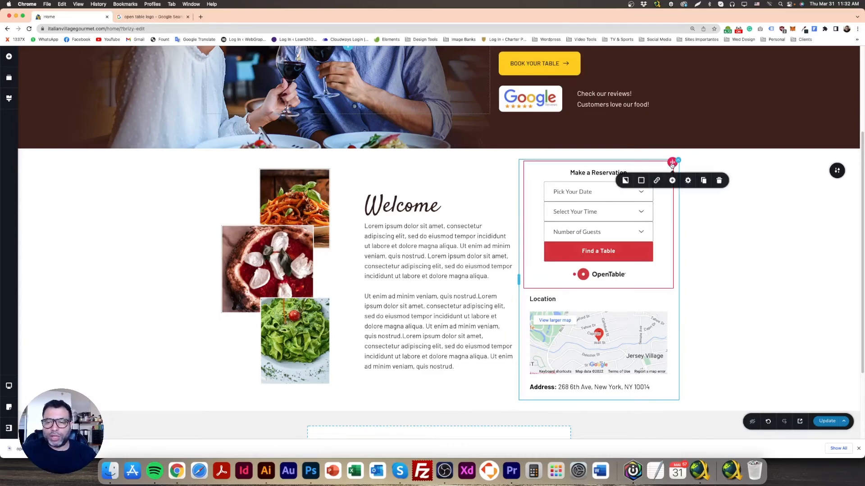
left_click(642, 181)
left_click(641, 200)
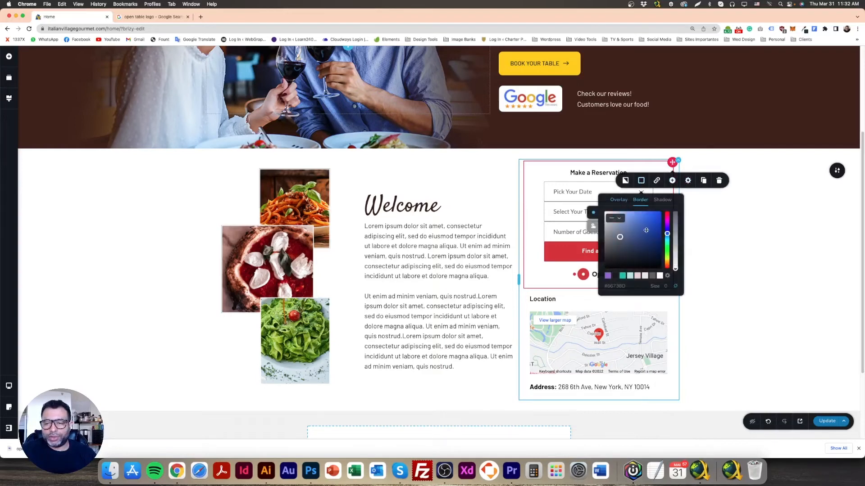
left_click_drag(667, 233, 667, 216)
left_click(631, 237)
left_click(638, 243)
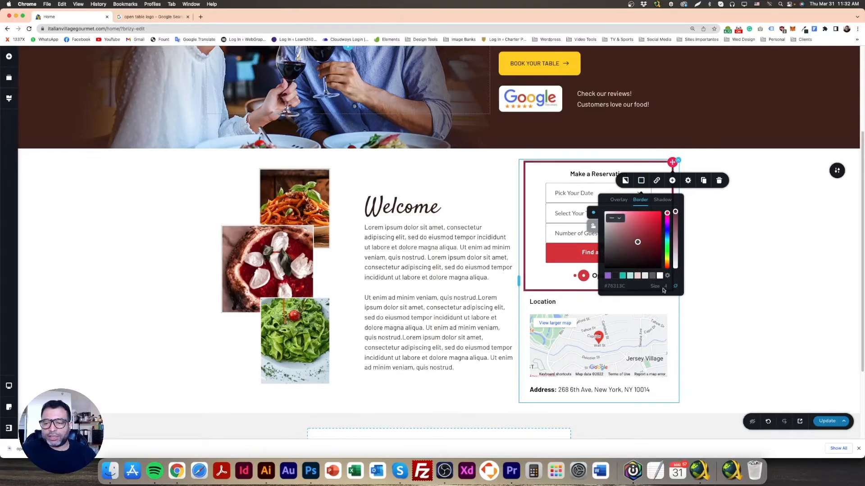
left_click_drag(667, 287, 659, 288)
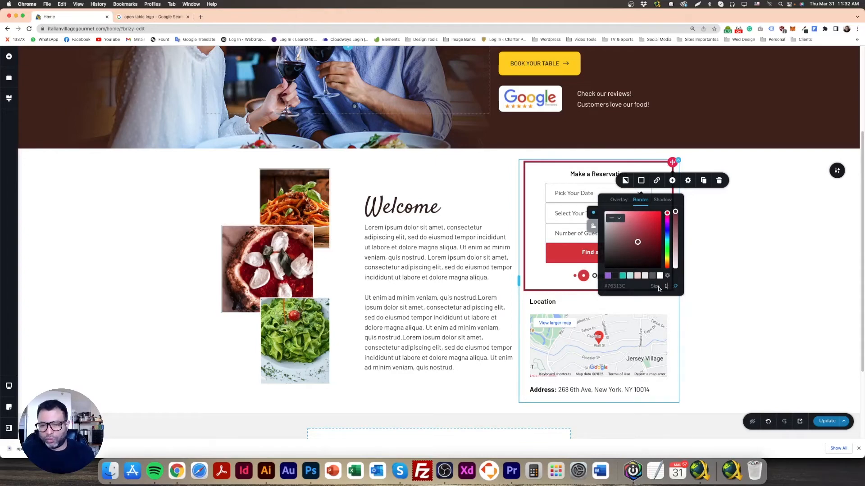
type("1")
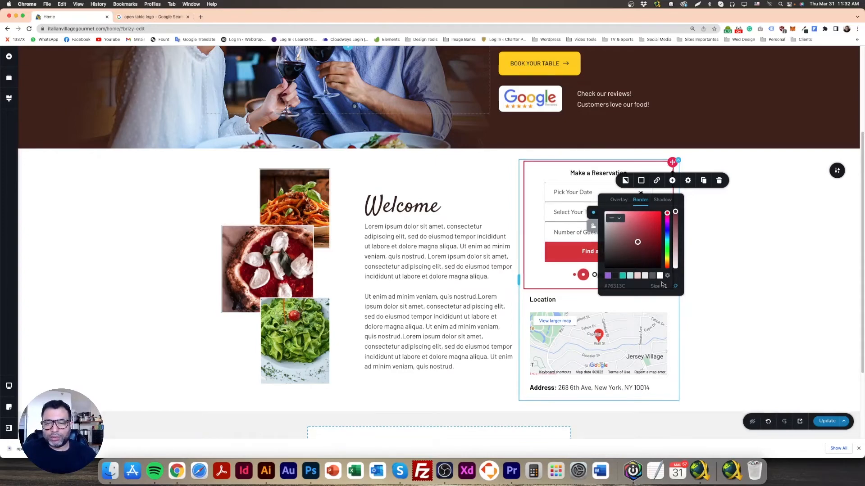
left_click(723, 237)
Increase the reservation column's border size to 2
left_click(671, 172)
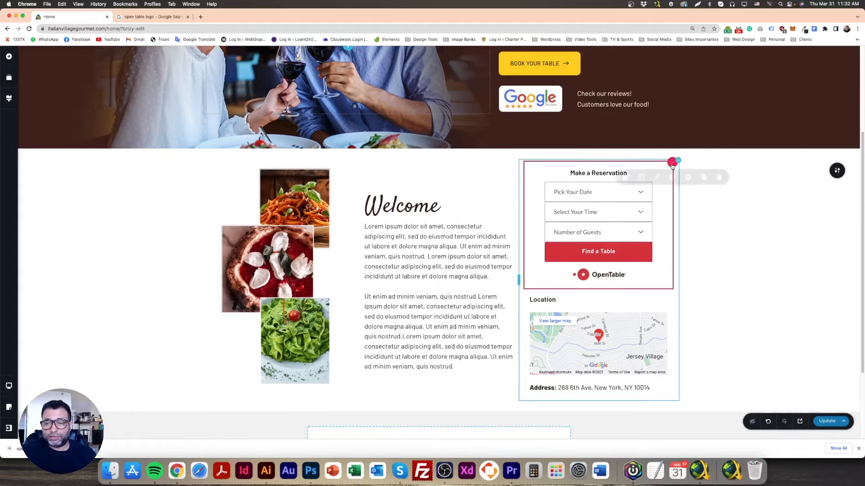
left_click(641, 181)
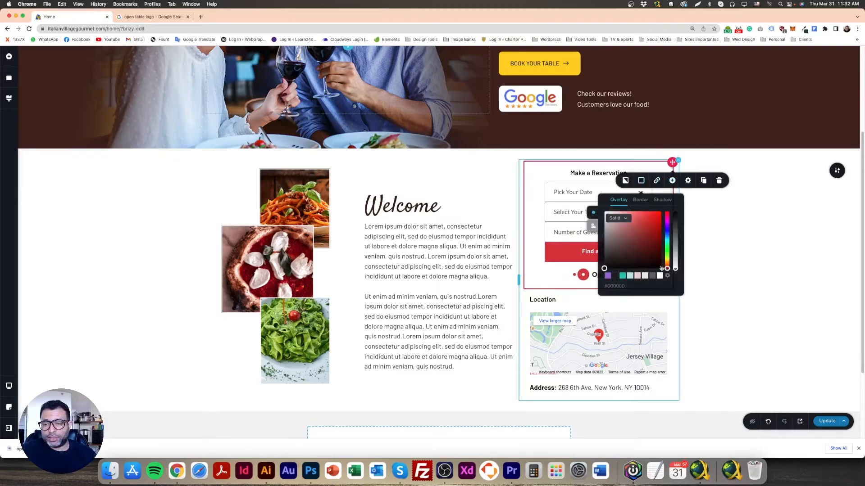
left_click(641, 181)
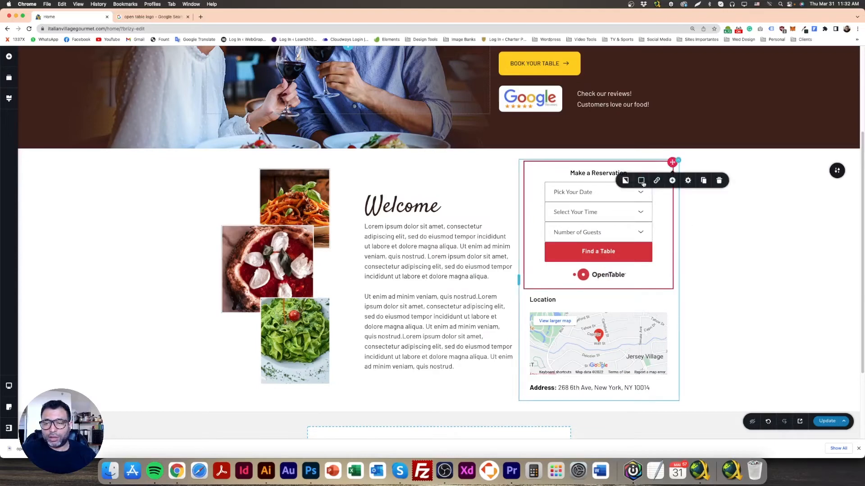
left_click(641, 180)
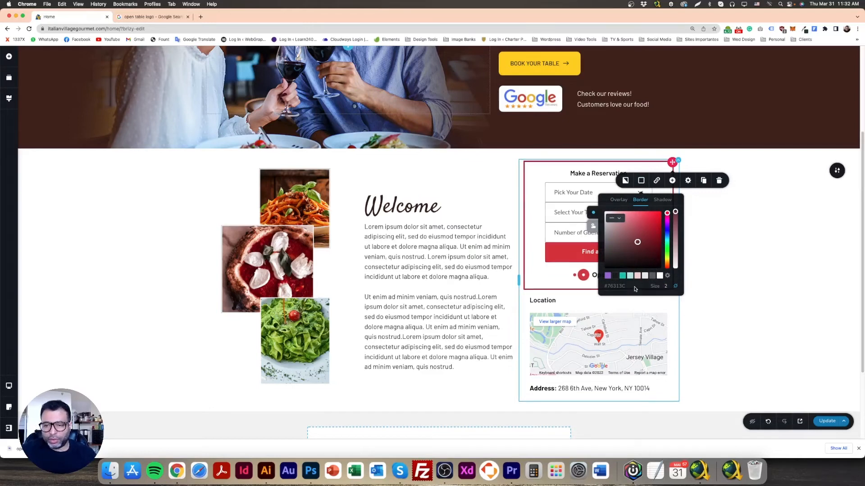
left_click(733, 273)
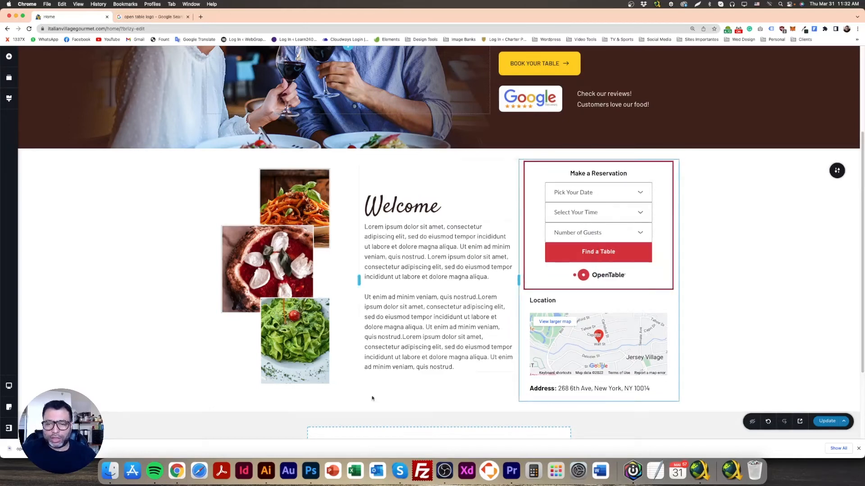
Compare the reservation box with the Photoshop mockup again, checking the OpenTable logo and the "Make a Reservation" heading
left_click(311, 471)
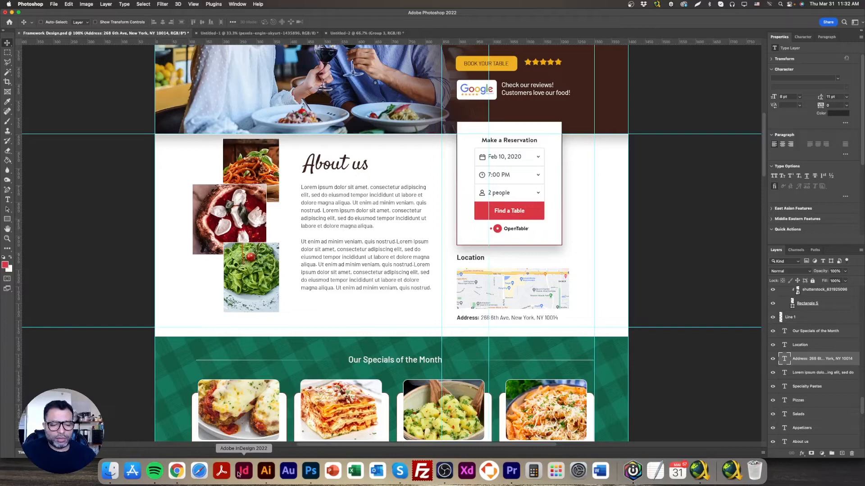
left_click(177, 471)
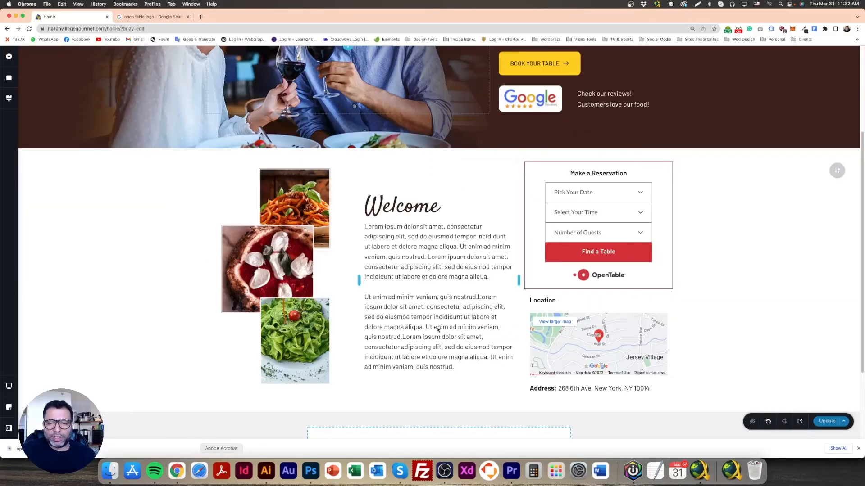
left_click(595, 279)
left_click(599, 174)
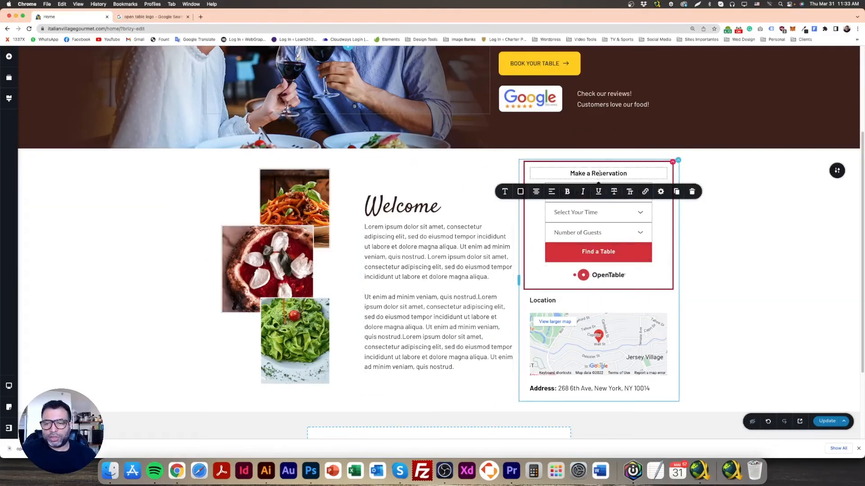
triple_click(599, 173)
Set the reservation column's padding to 18 px top, 9 px on both sides and 15 px bottom, and its margin to 30 px
left_click(670, 164)
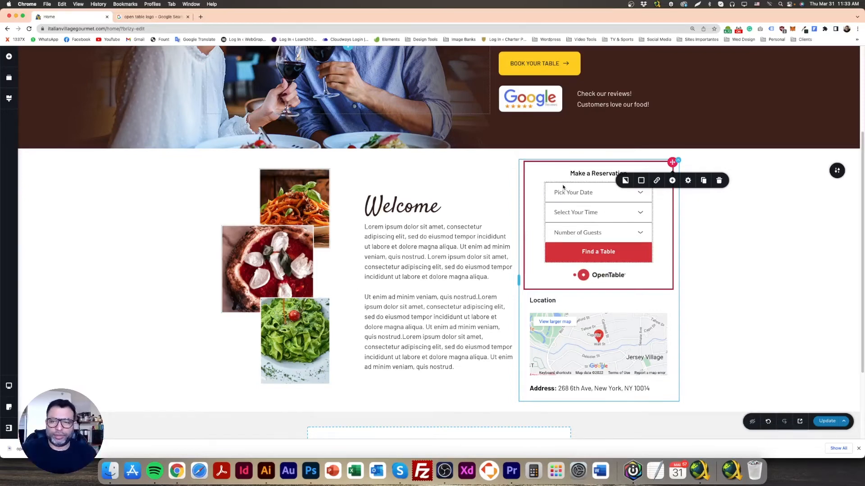
left_click(687, 181)
left_click(670, 221)
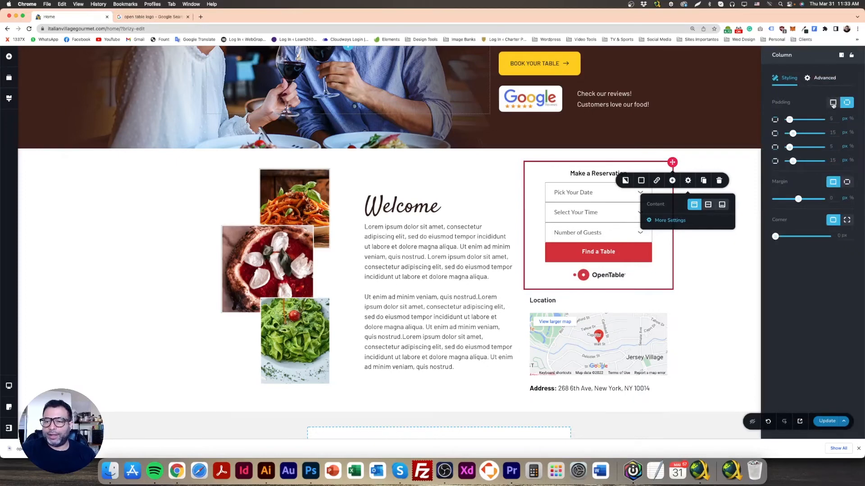
left_click(832, 103)
left_click(787, 119)
left_click_drag(787, 119, 783, 119)
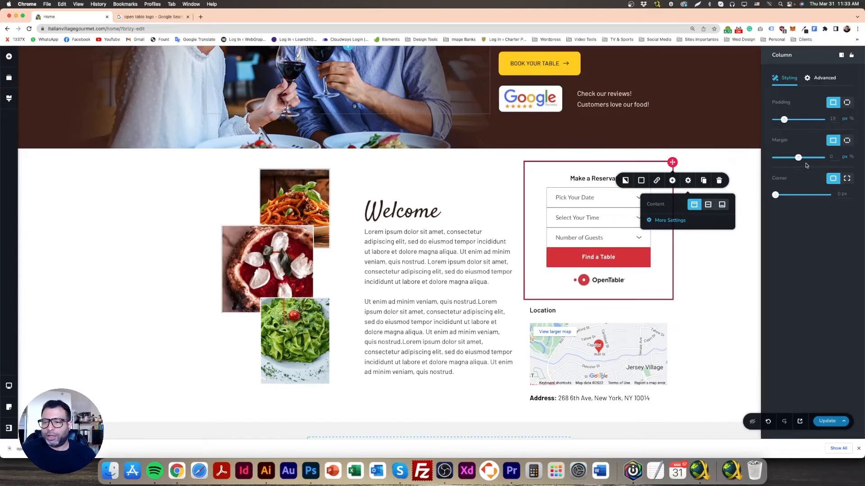
left_click_drag(798, 157, 806, 157)
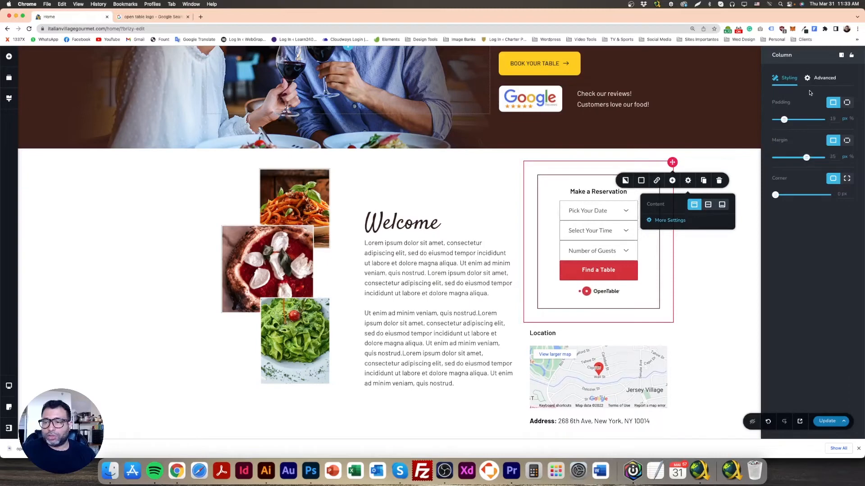
left_click_drag(784, 120, 793, 148)
left_click(846, 103)
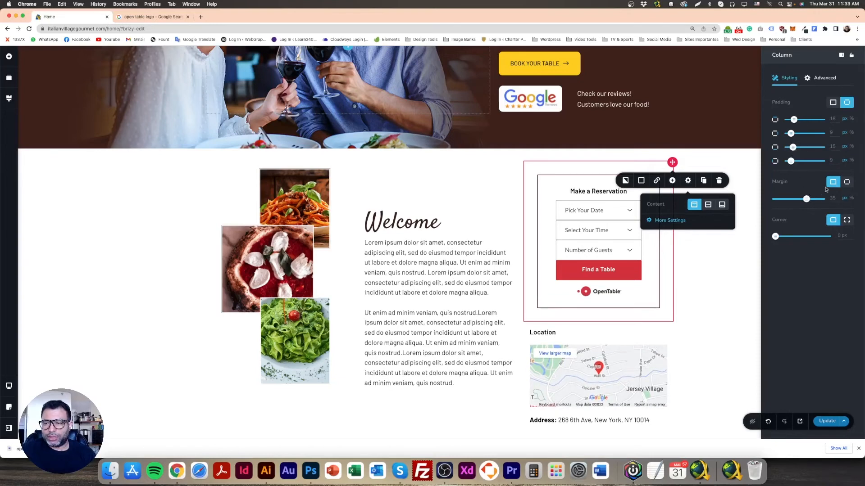
left_click_drag(808, 200, 805, 199)
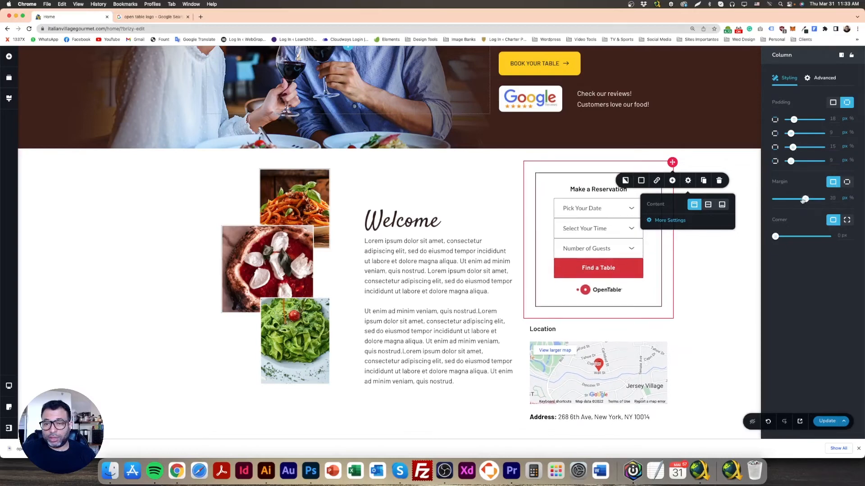
left_click(691, 158)
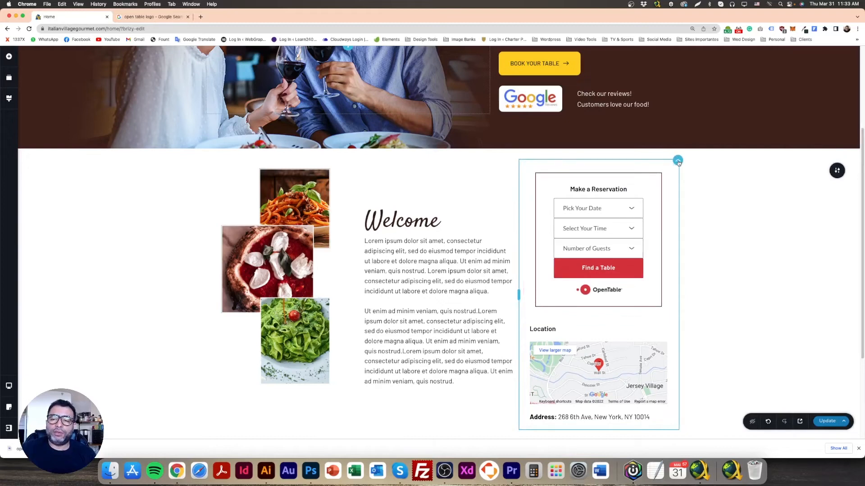
Give the reservation column an outset black shadow with a blur of 15 and a vertical offset of 10
left_click(671, 164)
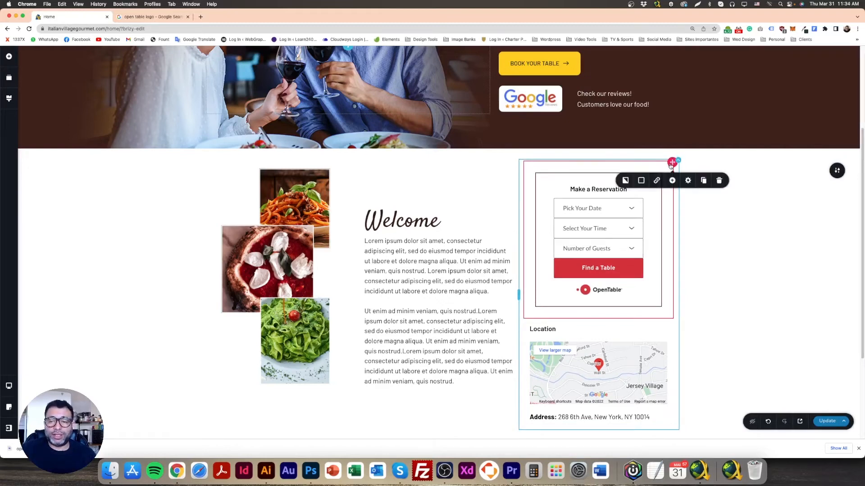
left_click(666, 171)
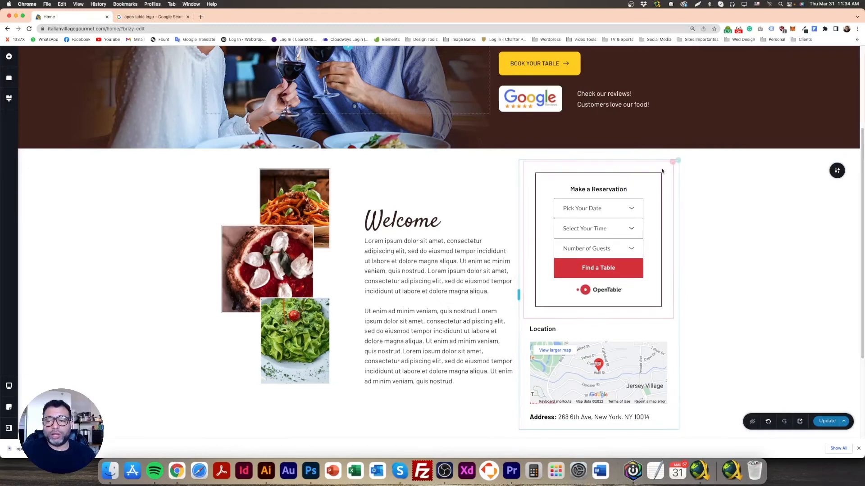
left_click(671, 162)
left_click(640, 180)
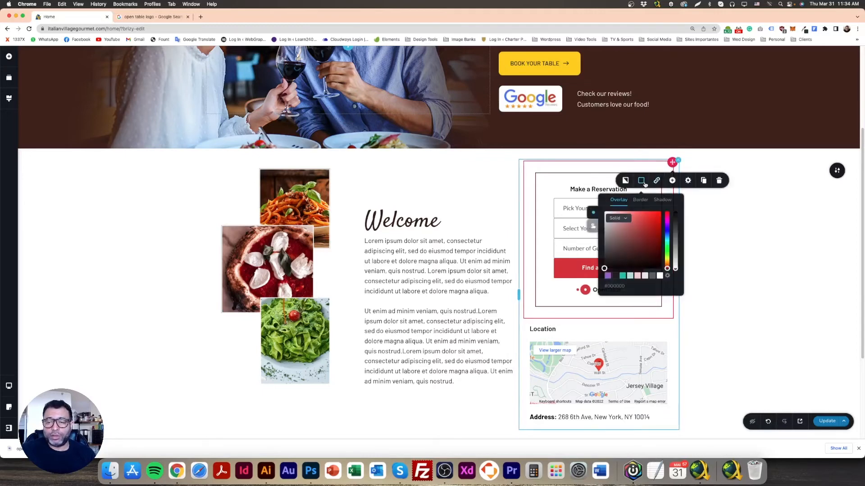
left_click(662, 200)
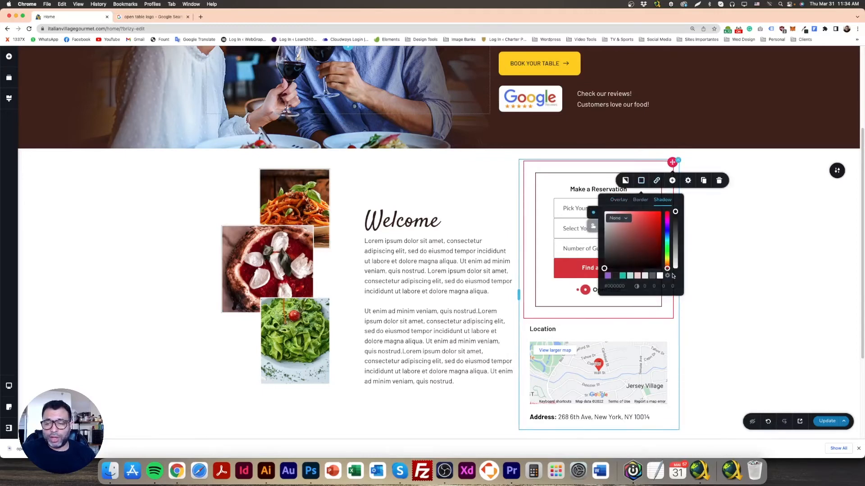
left_click(645, 286)
type("10")
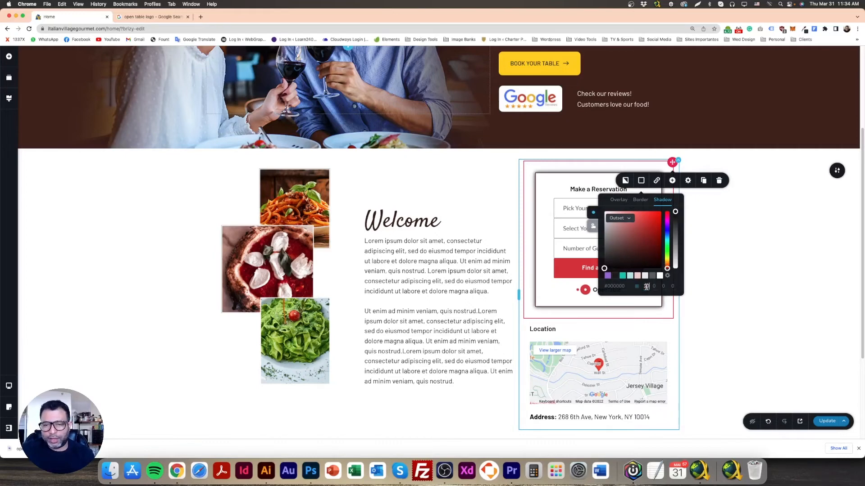
double_click(645, 287)
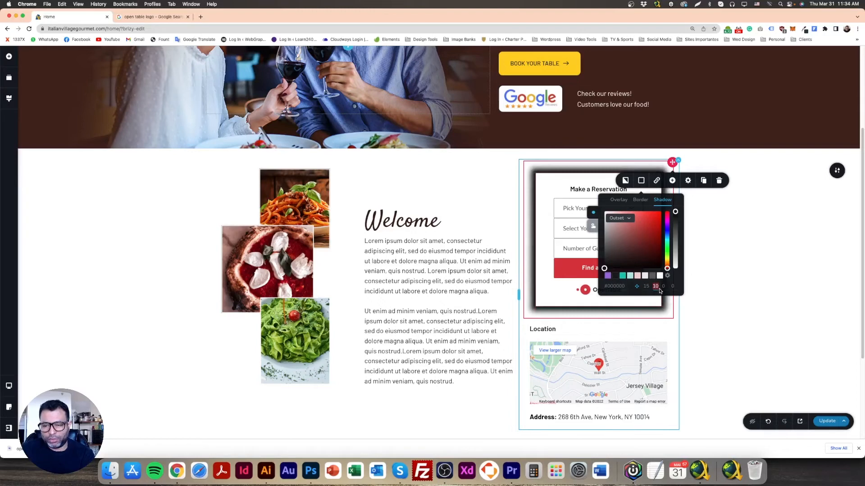
type("10")
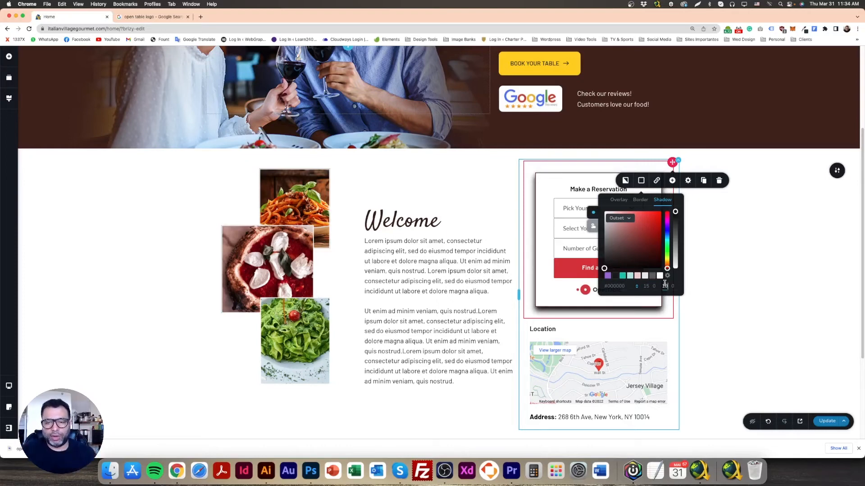
Check the reservation box's shadow in the Photoshop mockup and lower the column shadow's opacity to roughly half
left_click(310, 470)
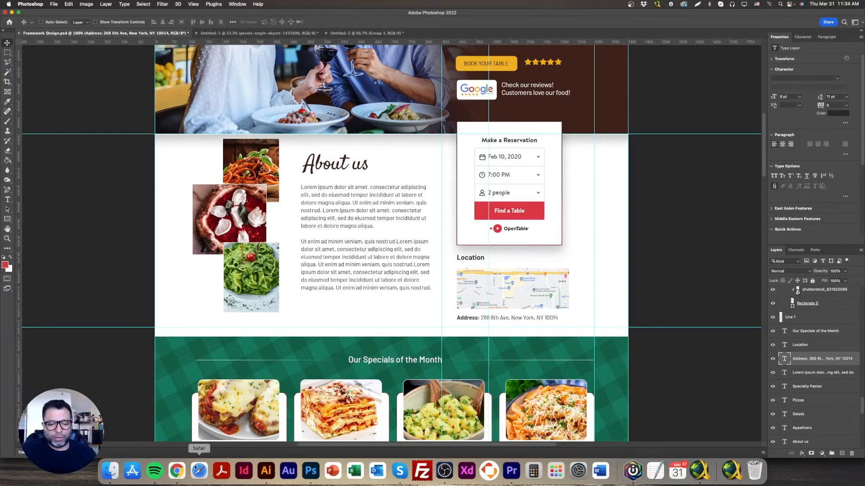
left_click(176, 470)
left_click_drag(675, 211, 675, 244)
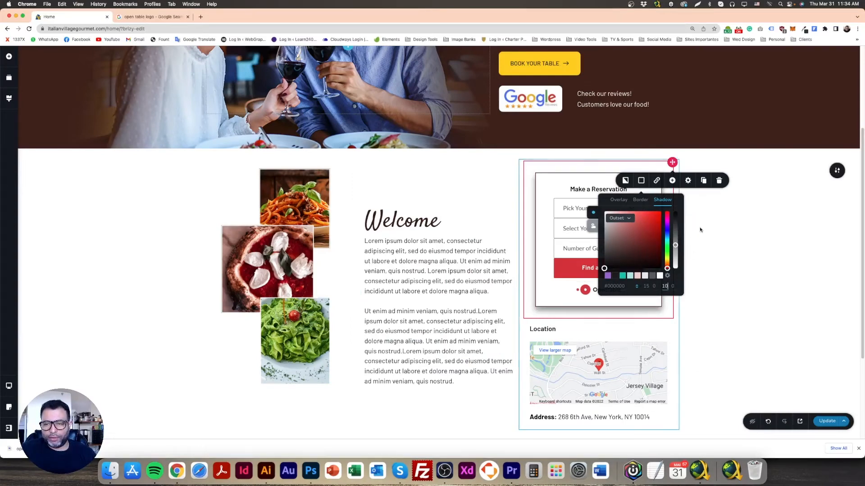
left_click(714, 222)
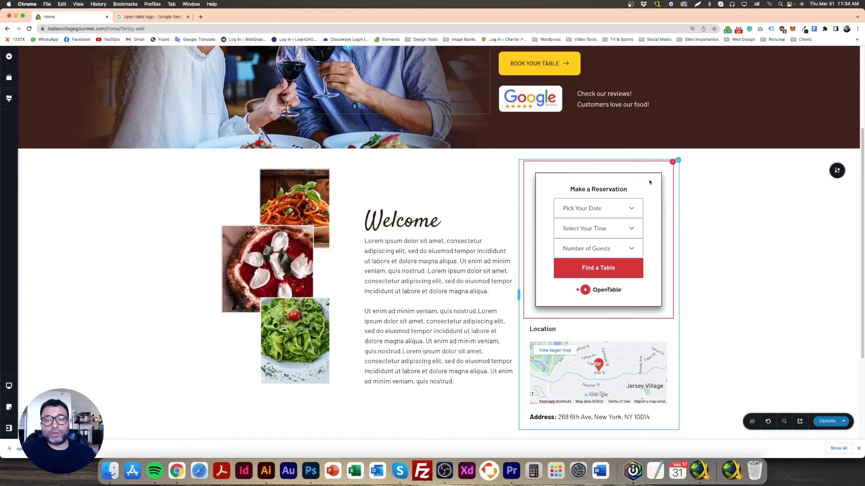
Ungroup the reservation column's margins and set its top margin to -81 px so the box overlaps the hero banner
left_click(671, 163)
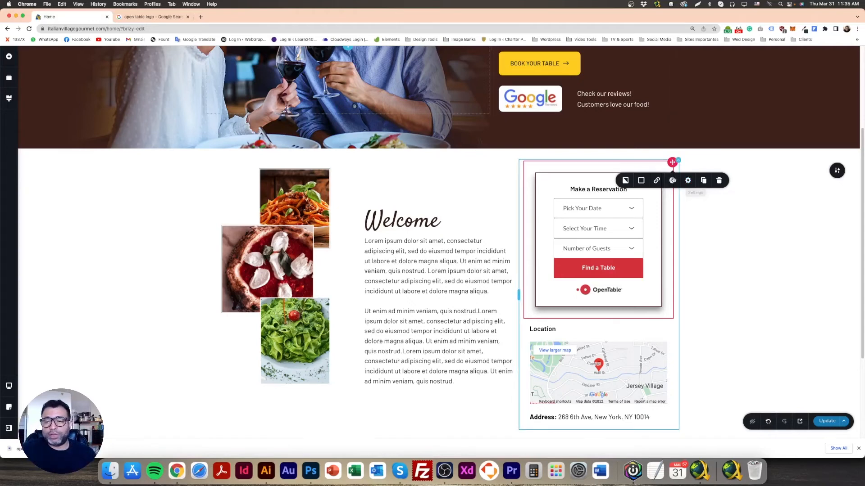
left_click(732, 158)
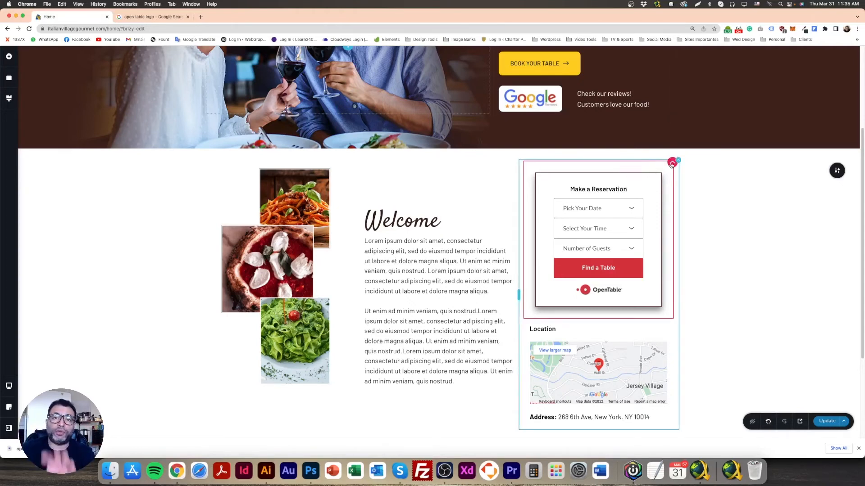
left_click(671, 165)
left_click(688, 180)
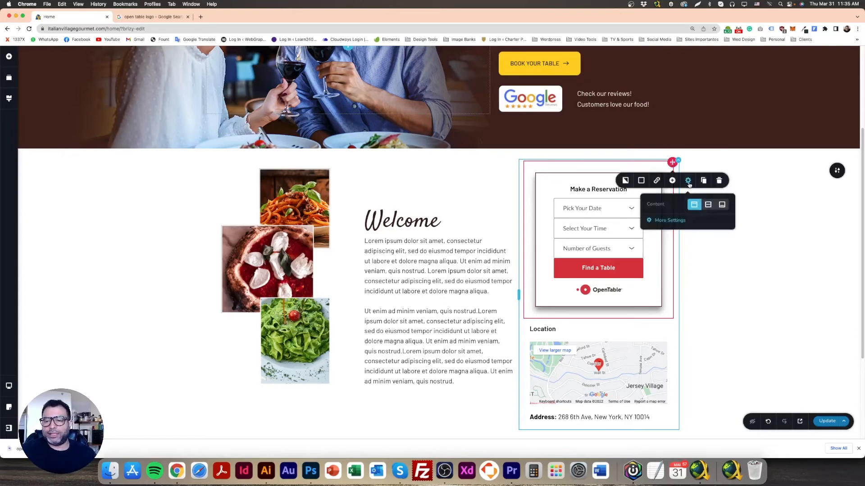
left_click(669, 220)
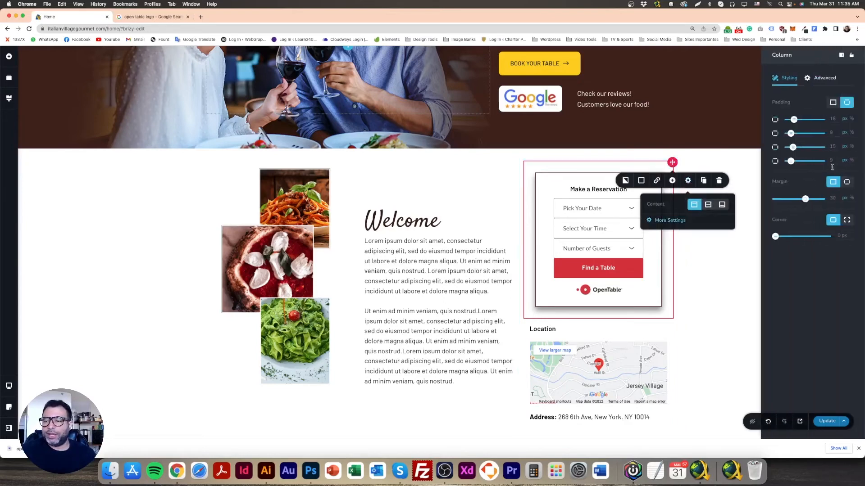
left_click(847, 182)
left_click_drag(809, 199, 792, 205)
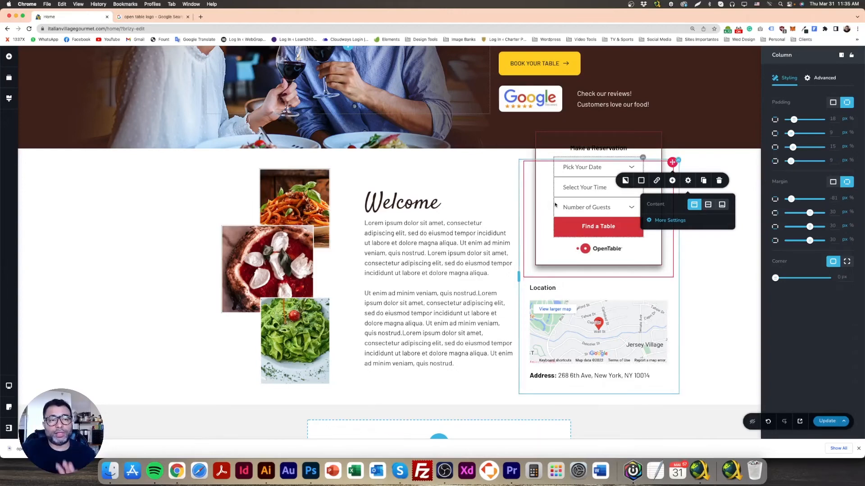
left_click(674, 131)
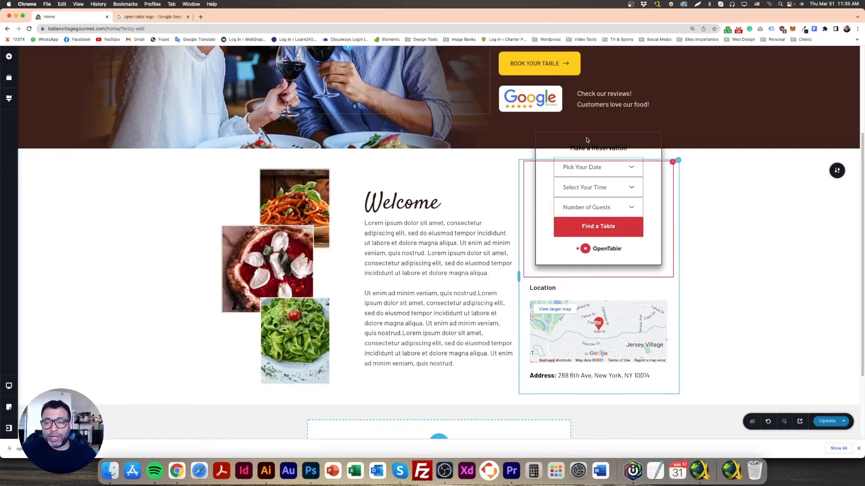
Fill the reservation column's background with solid white
left_click(669, 168)
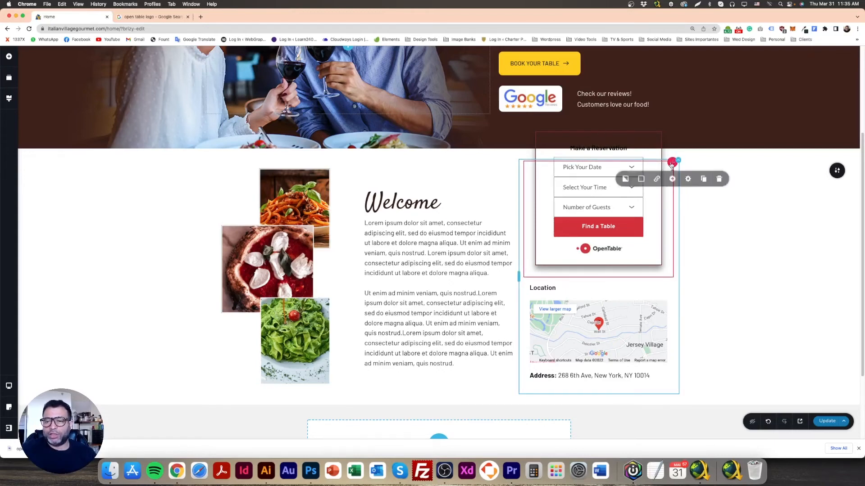
left_click(688, 182)
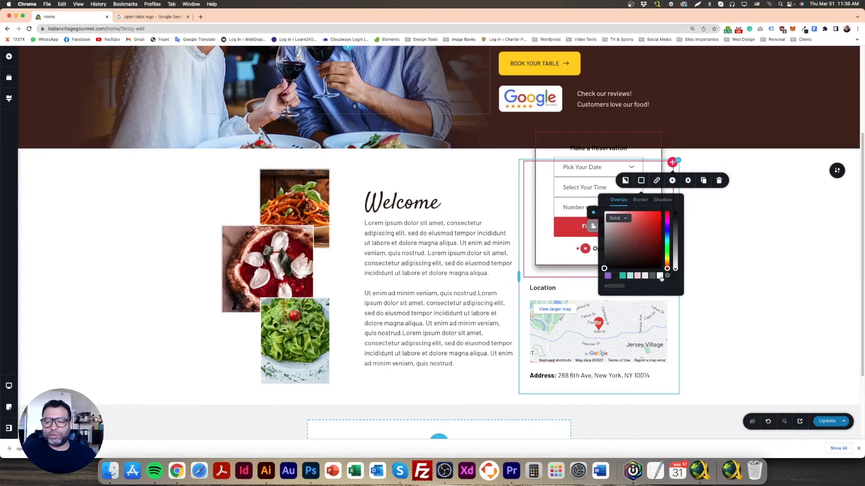
left_click(660, 276)
left_click(733, 255)
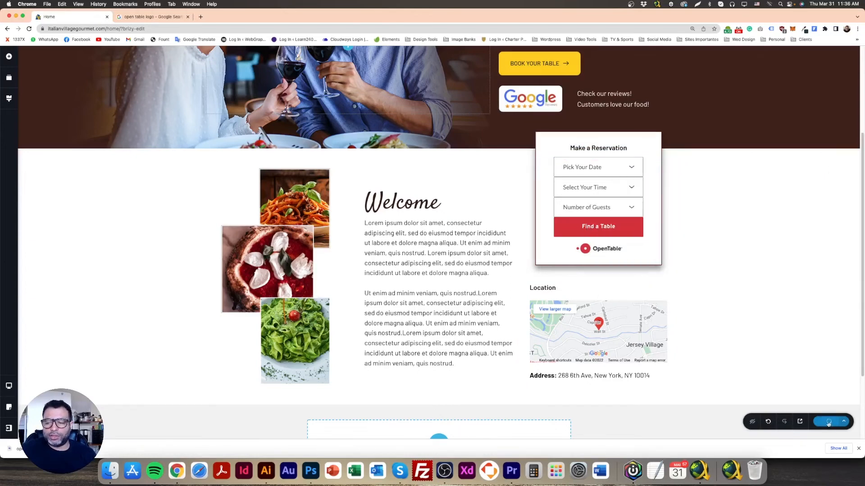
Examine how the food images and reservation box line up with the header's logo and Book Your Table button
scroll(551, 358, "up", 4)
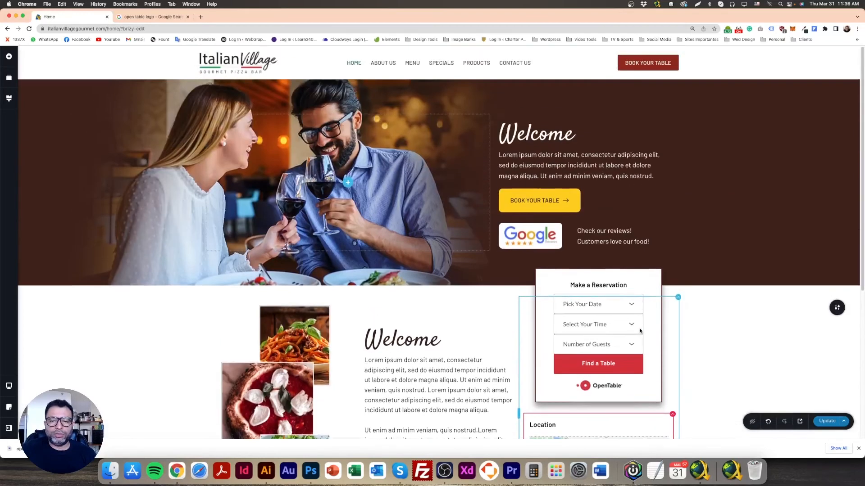
scroll(572, 333, "down", 1)
scroll(573, 333, "down", 1)
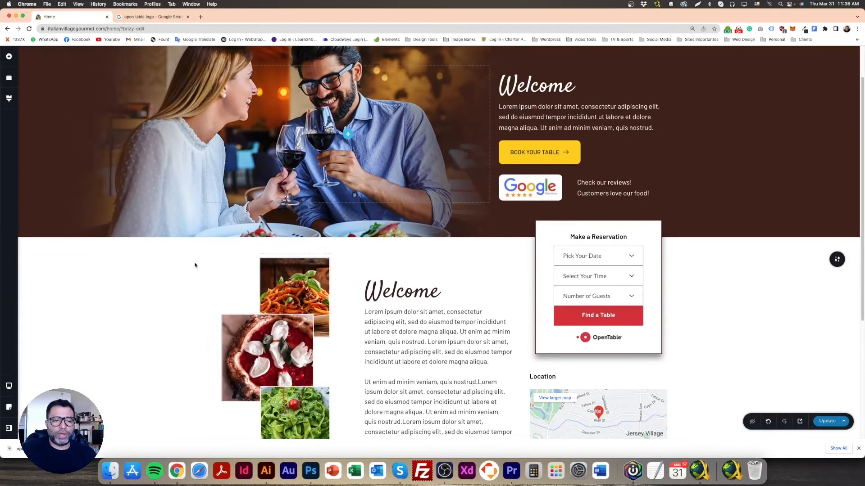
scroll(273, 271, "up", 3)
scroll(273, 270, "down", 1)
scroll(274, 269, "up", 1)
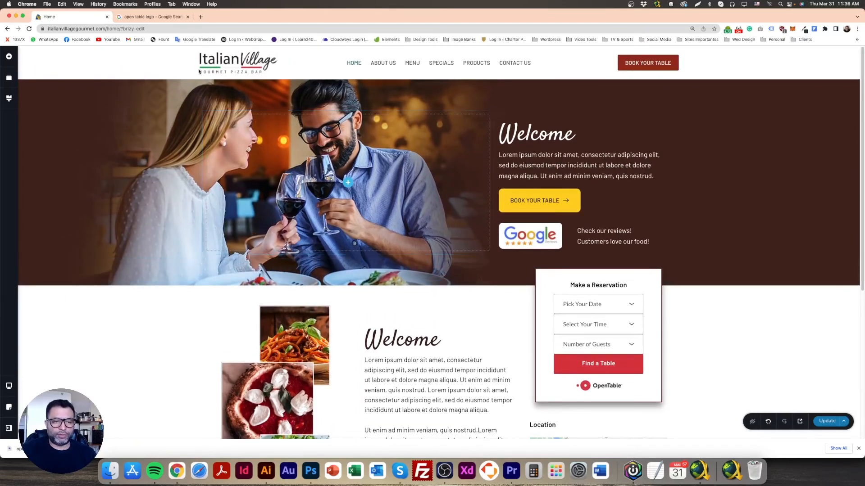
left_click_drag(199, 70, 685, 66)
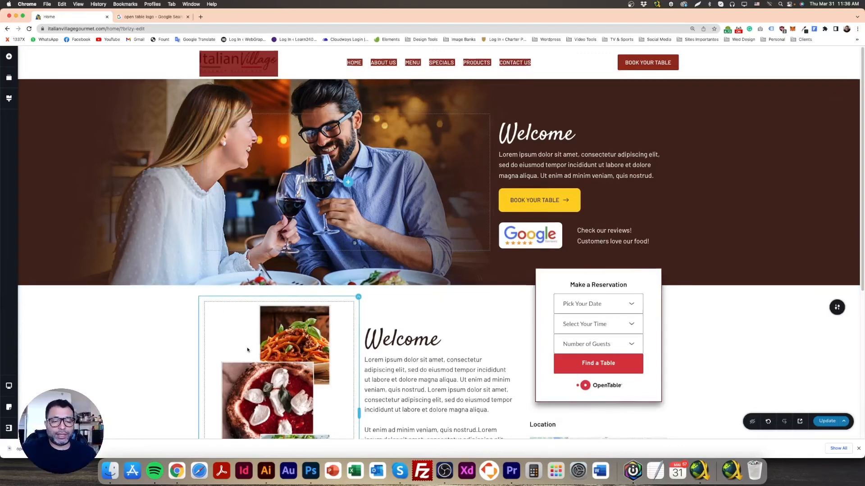
scroll(247, 350, "down", 2)
Align the food collage image to the left edge of its column
left_click(284, 313)
scroll(286, 310, "down", 1)
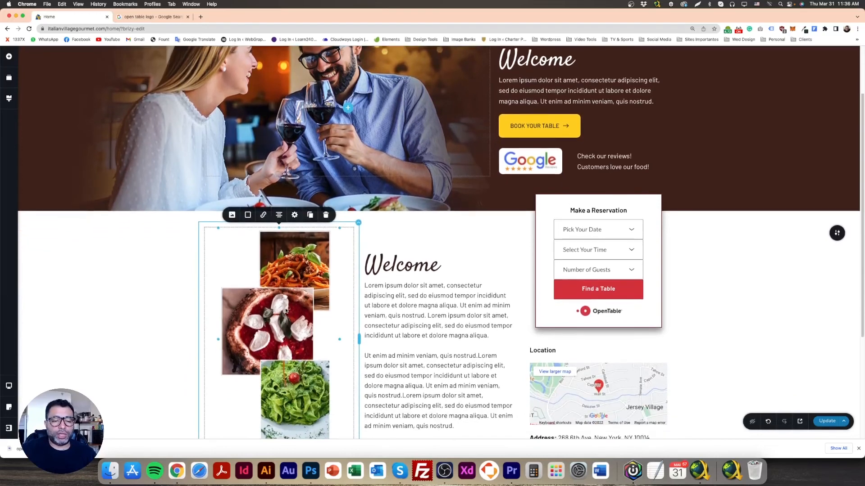
scroll(287, 325, "up", 3)
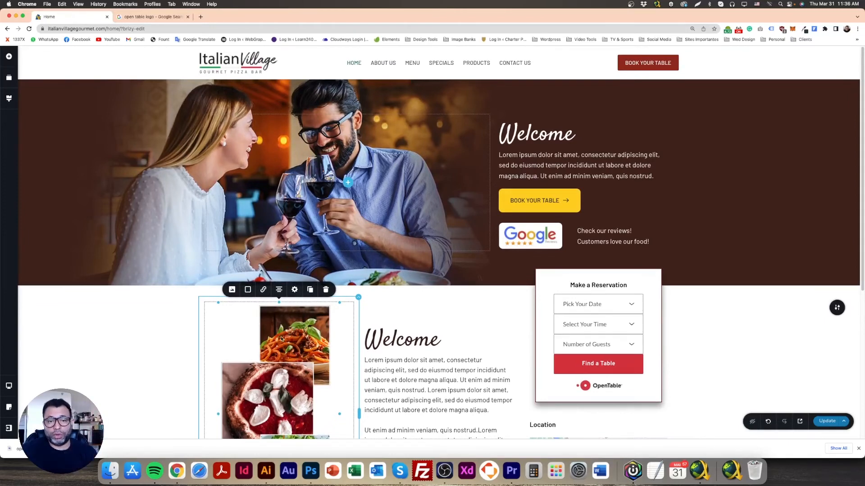
scroll(281, 343, "down", 1)
left_click(279, 270)
left_click(278, 272)
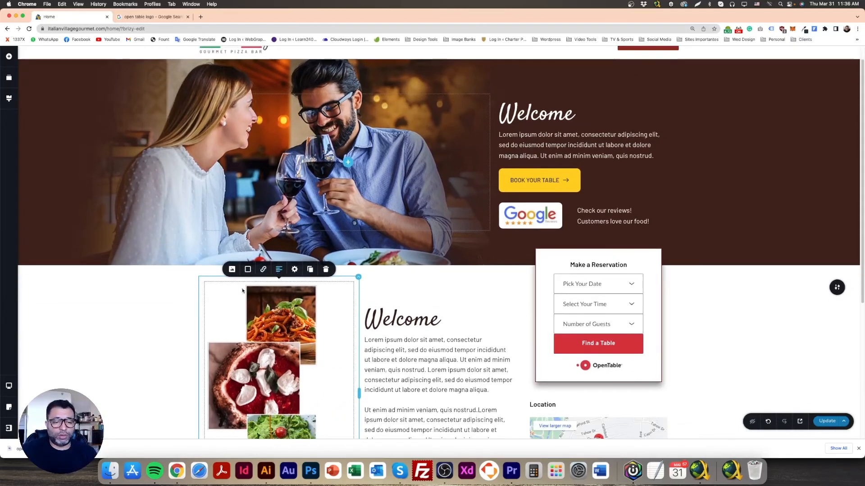
left_click(158, 302)
scroll(184, 309, "down", 1)
scroll(187, 306, "up", 2)
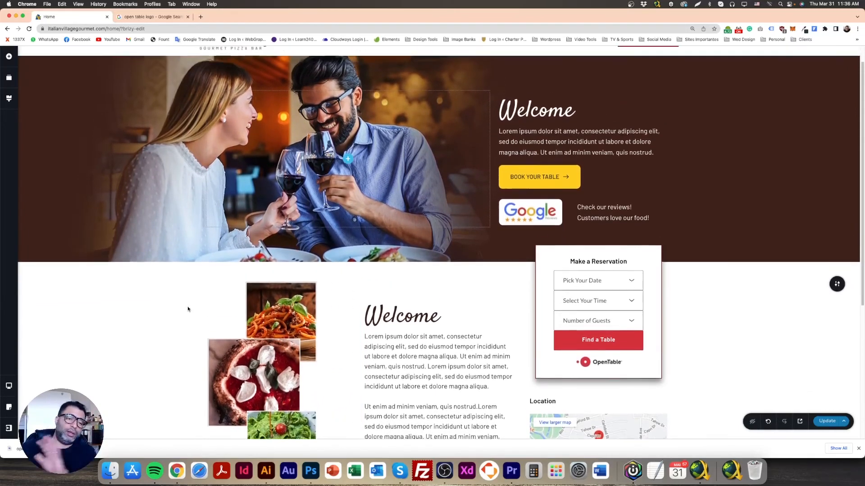
Narrow the food image column to 31.0%, making the Welcome text column 35.6%, and enlarge the collage slightly
scroll(396, 245, "down", 5)
left_click(396, 245)
left_click(351, 199)
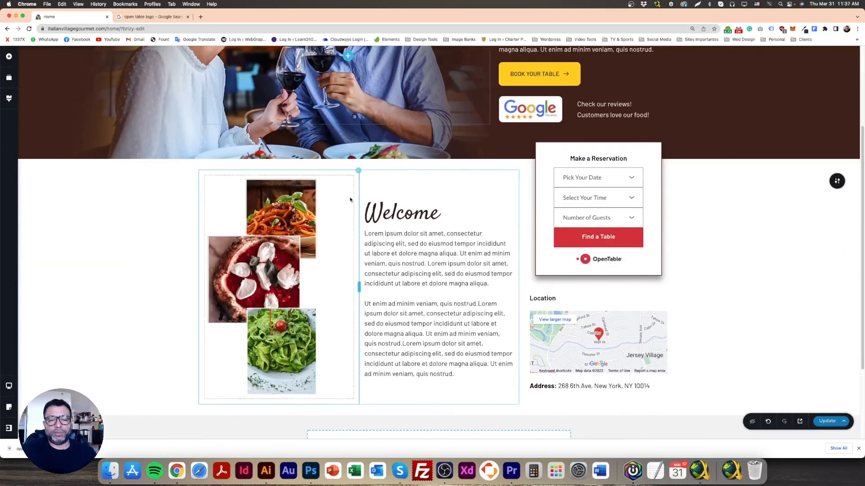
mouse_move(359, 285)
left_mouse_down()
mouse_move(337, 283)
mouse_move(348, 284)
left_mouse_up()
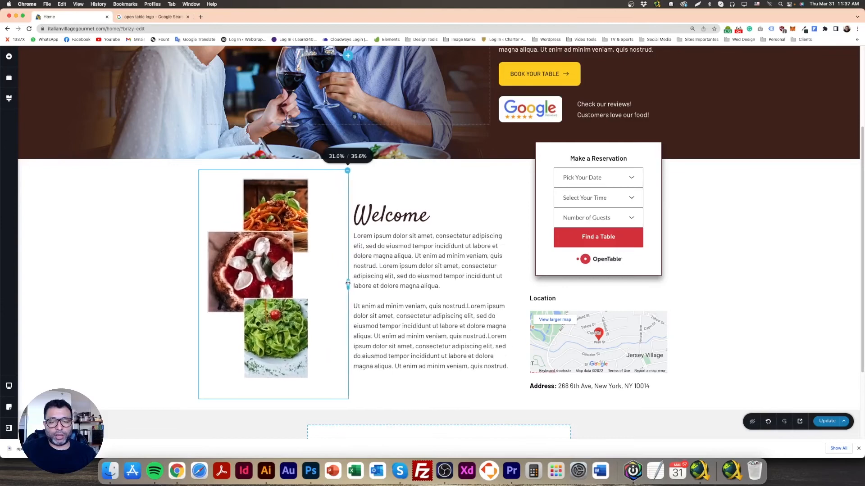
left_click(314, 378)
left_click_drag(321, 390, 330, 399)
scroll(540, 293, "up", 2)
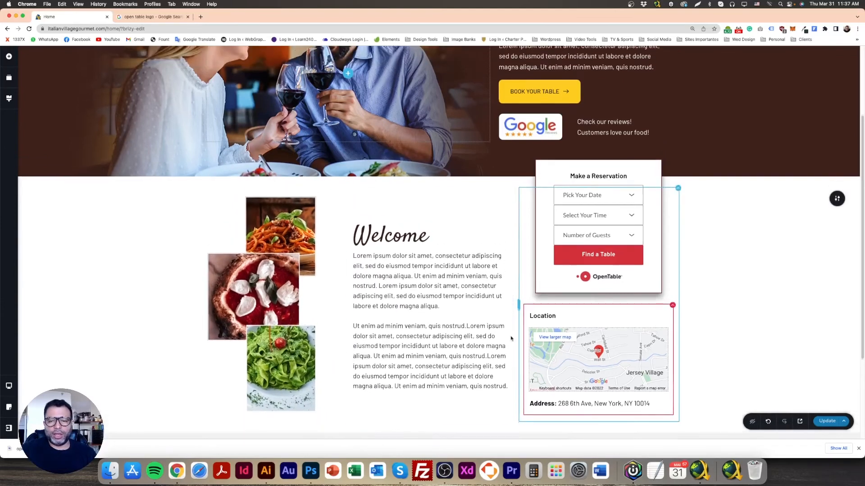
left_click(418, 257)
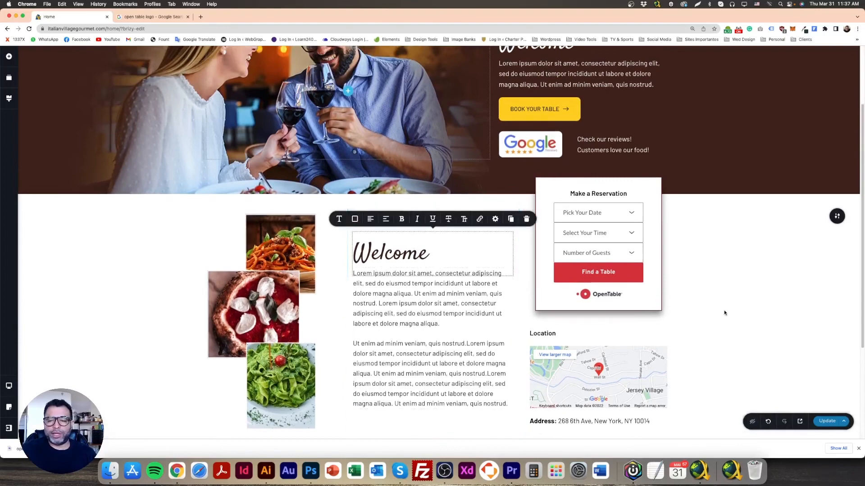
Update the page, close the browser's downloads bar, and preview the About us section in a new tab
scroll(720, 314, "down", 5)
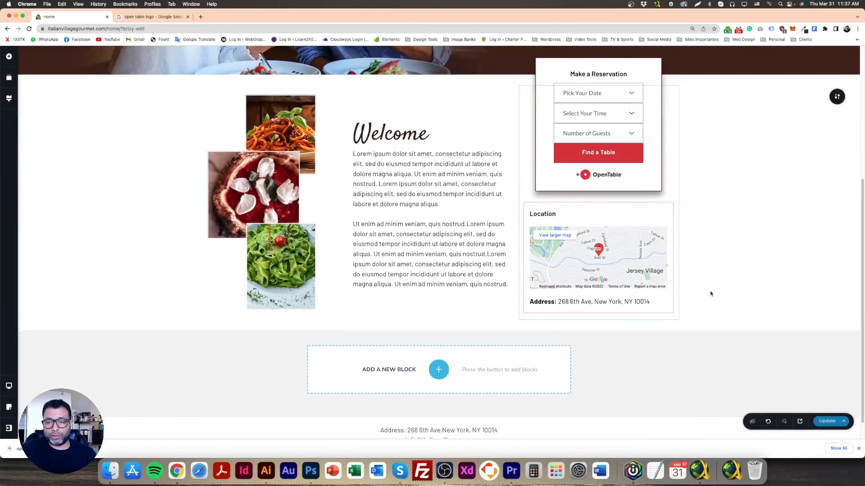
left_click(826, 421)
left_click(858, 448)
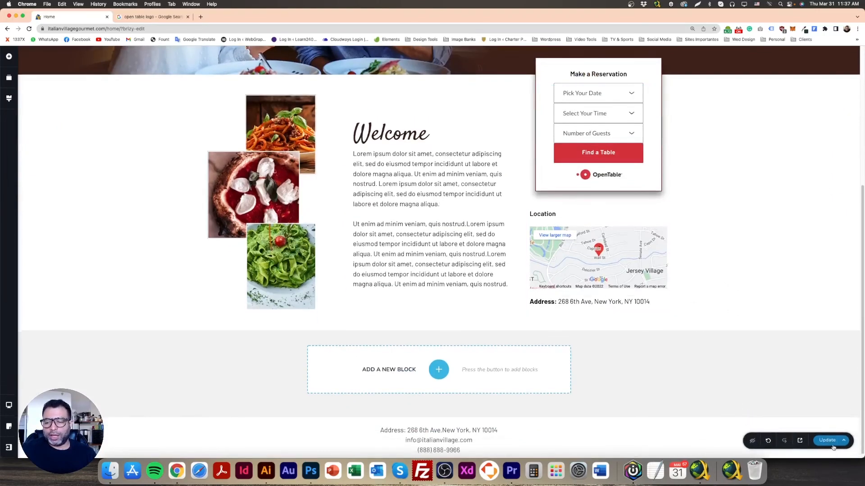
left_click(800, 441)
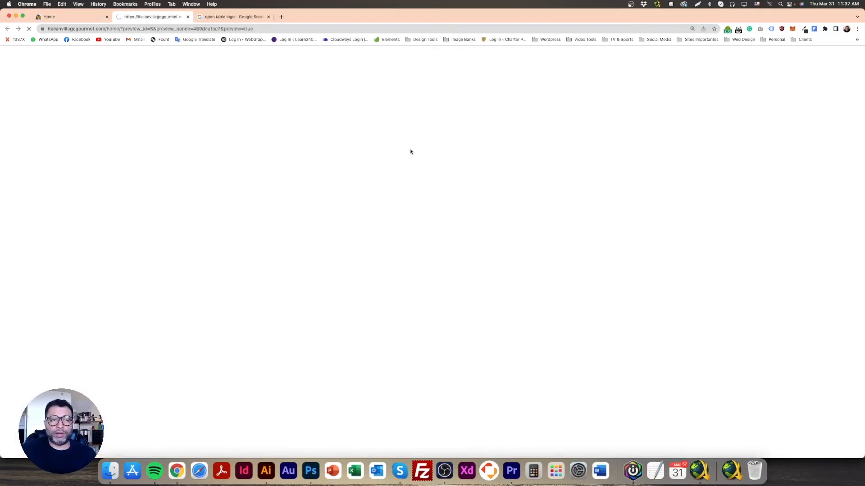
scroll(416, 277, "down", 3)
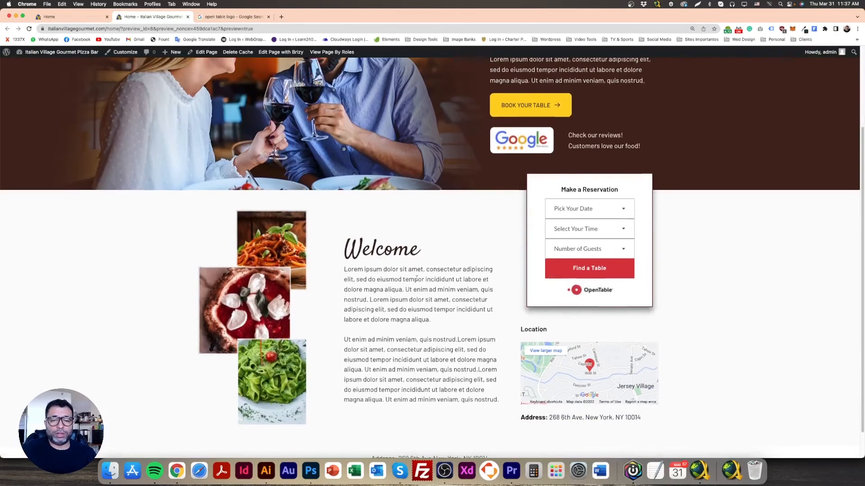
Compare the previewed About us section with the mockup in Photoshop
scroll(416, 277, "down", 1)
scroll(416, 278, "up", 4)
scroll(416, 278, "down", 4)
scroll(416, 279, "up", 3)
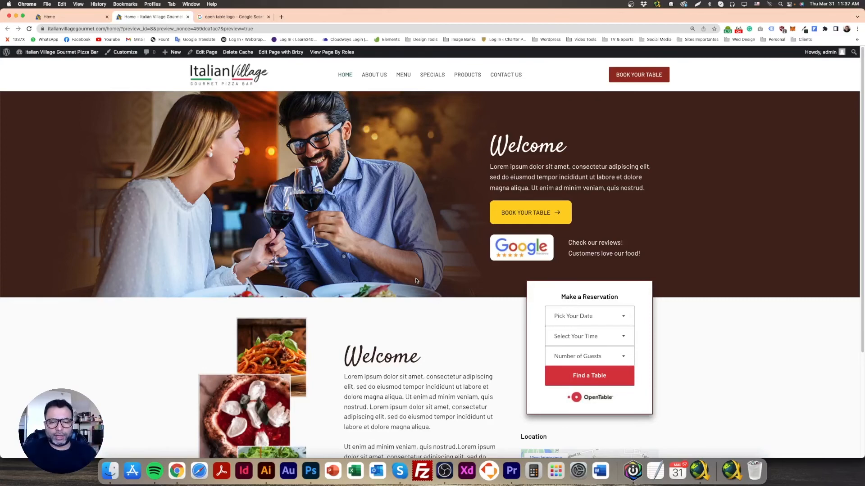
scroll(397, 295, "down", 5)
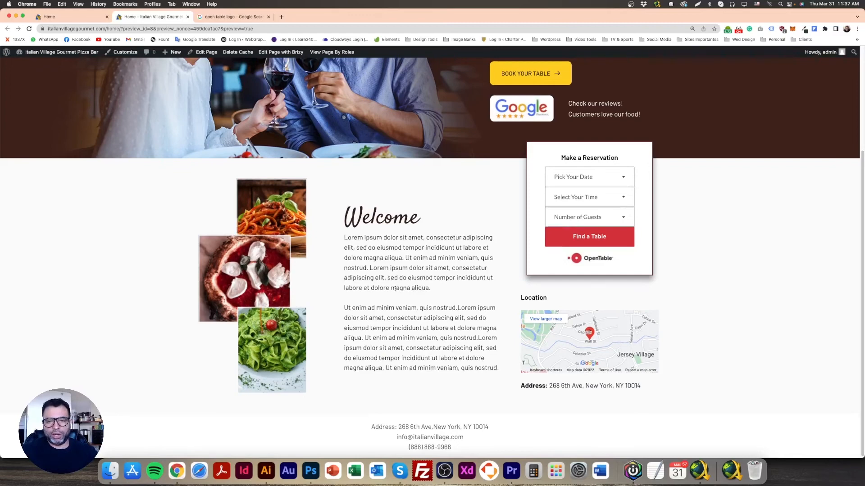
left_click(311, 471)
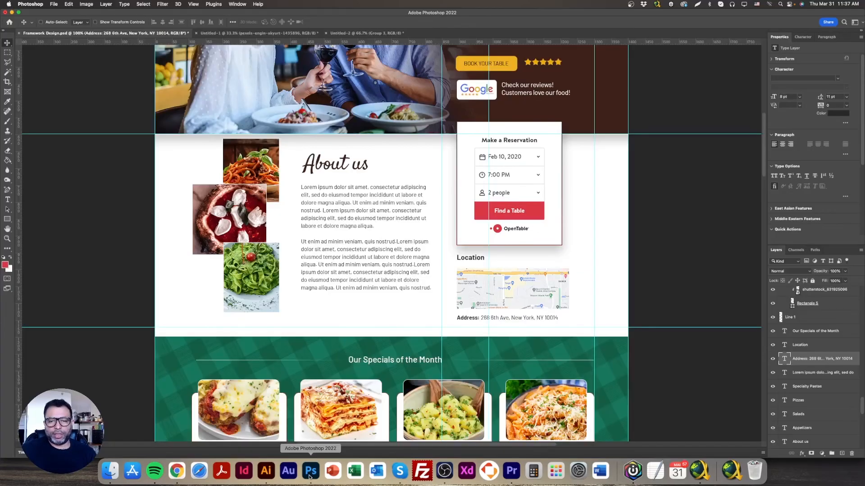
scroll(359, 380, "up", 5)
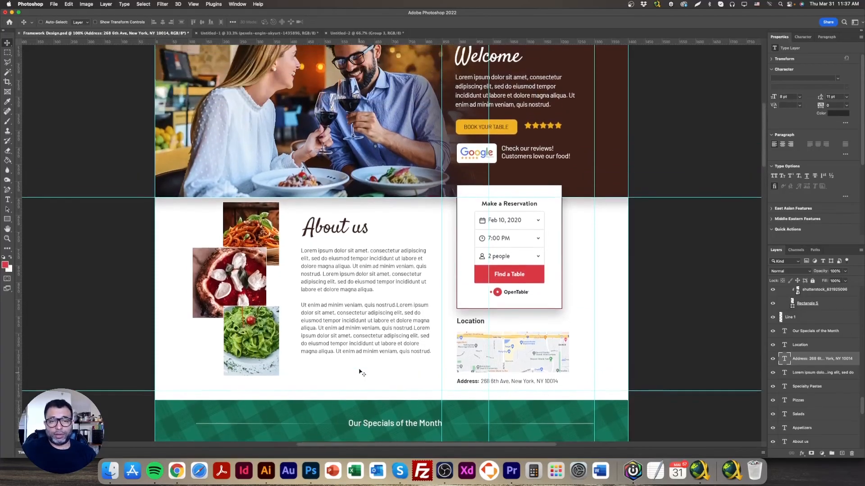
scroll(360, 372, "up", 1)
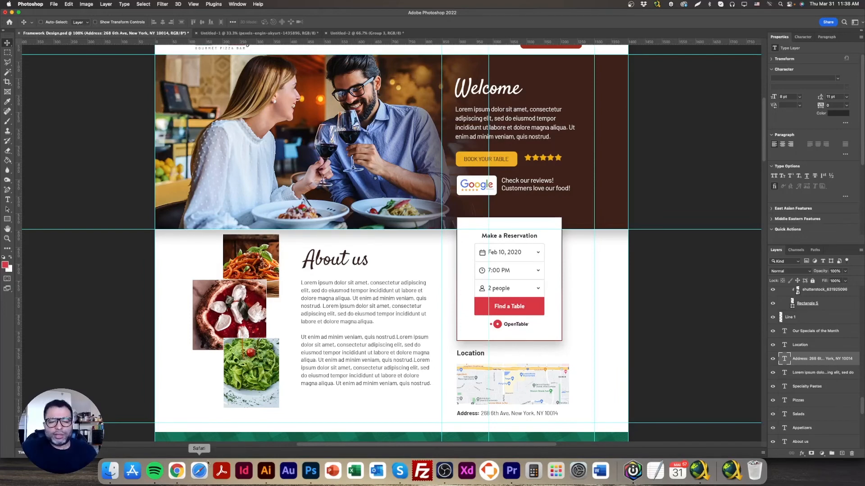
Switch back to the Chrome preview and examine how the reservation box lines up with the hero's Welcome text
left_click(177, 471)
scroll(399, 381, "up", 3)
scroll(451, 377, "down", 2)
scroll(510, 220, "down", 1)
scroll(523, 291, "up", 4)
scroll(524, 290, "down", 2)
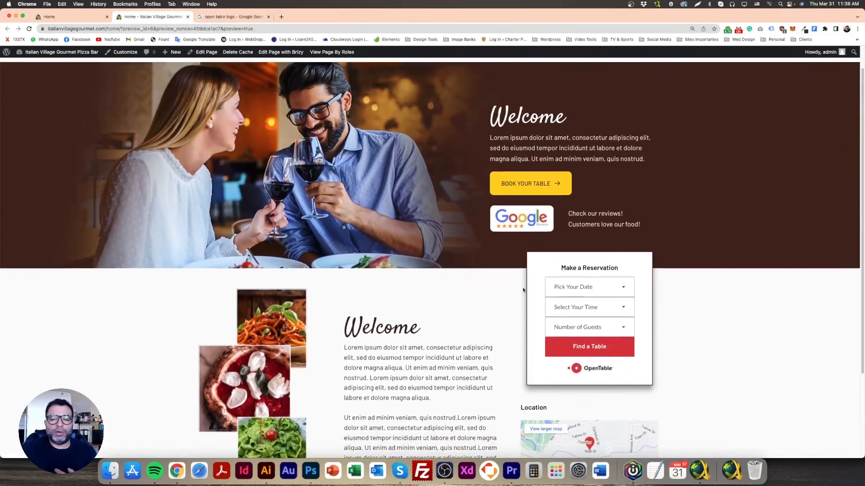
left_click_drag(489, 103, 591, 306)
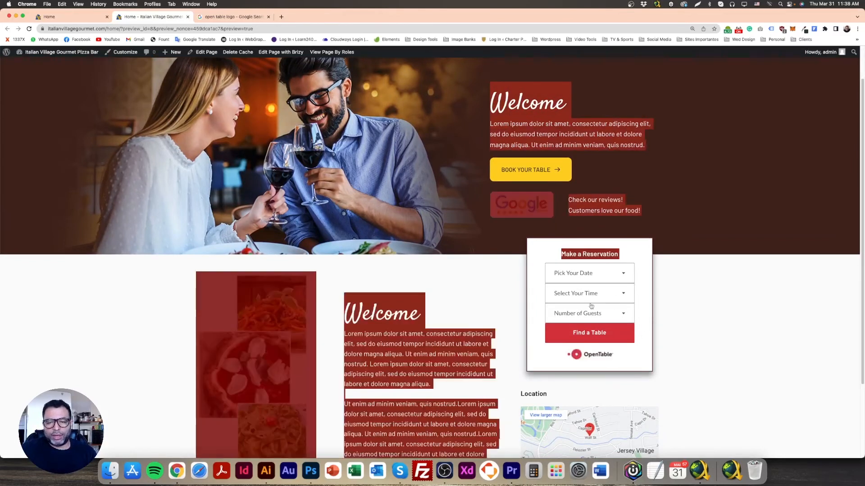
left_click(697, 305)
In the page editor tab, widen the reservation column to line up with the hero text and slightly narrow the food image column
left_click(72, 17)
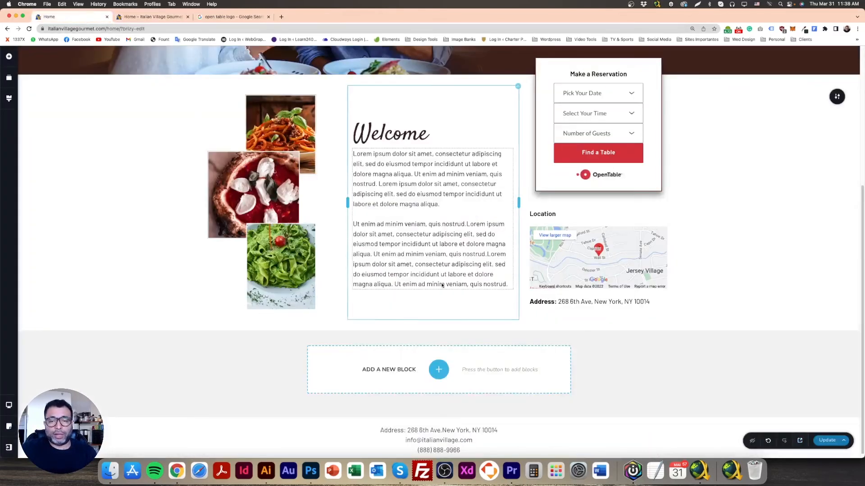
scroll(516, 220, "up", 1)
left_click_drag(516, 220, 486, 226)
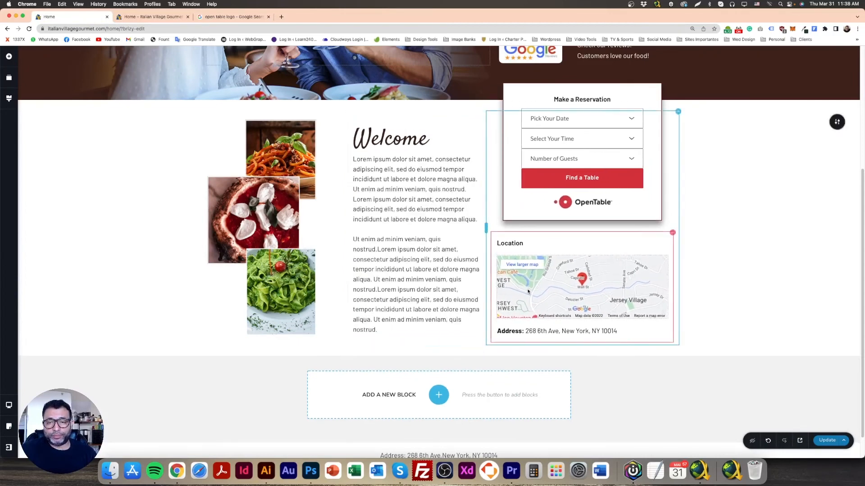
scroll(526, 288, "up", 5)
scroll(545, 297, "down", 1)
scroll(545, 296, "down", 2)
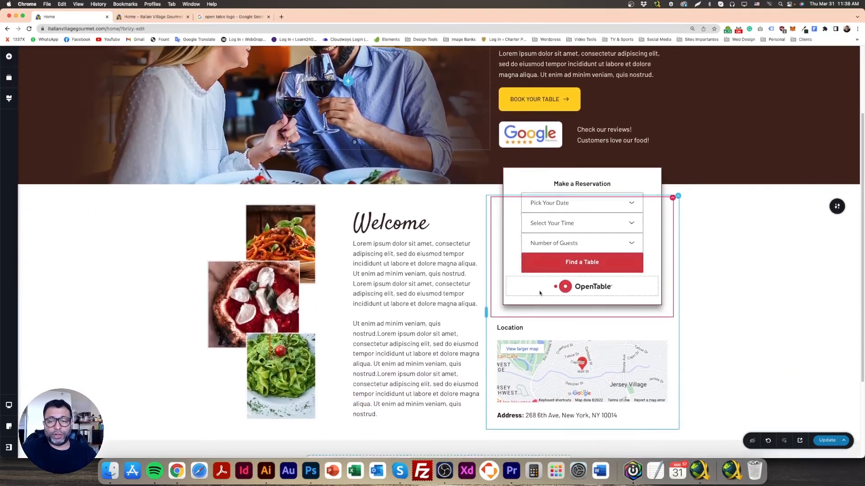
left_click_drag(348, 310, 344, 310)
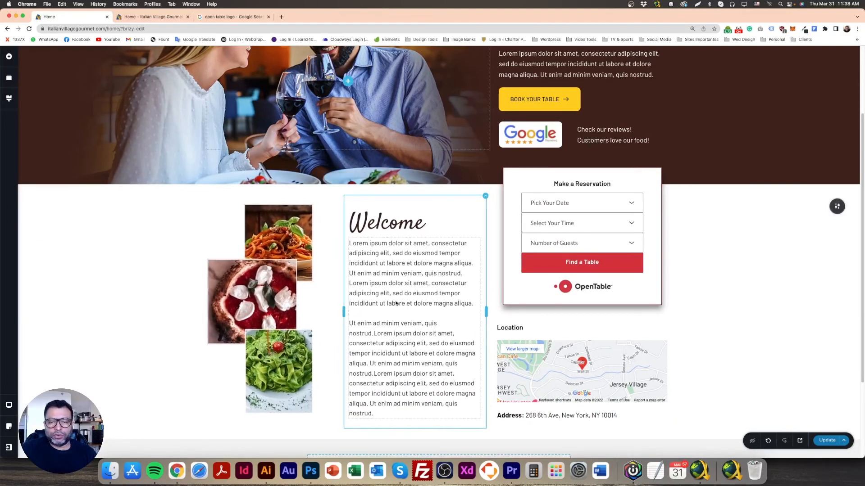
Set the right margin of the Make a Reservation box's column to 82 px
left_click(521, 183)
left_click(665, 228)
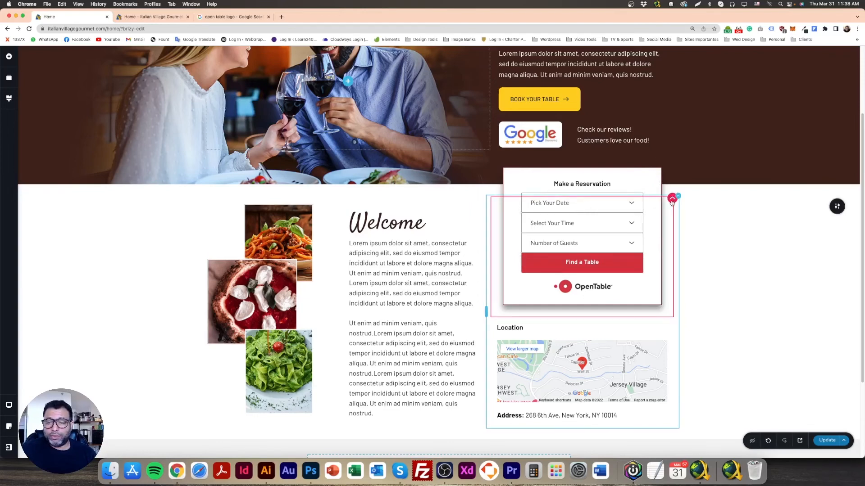
left_click(671, 203)
left_click(688, 180)
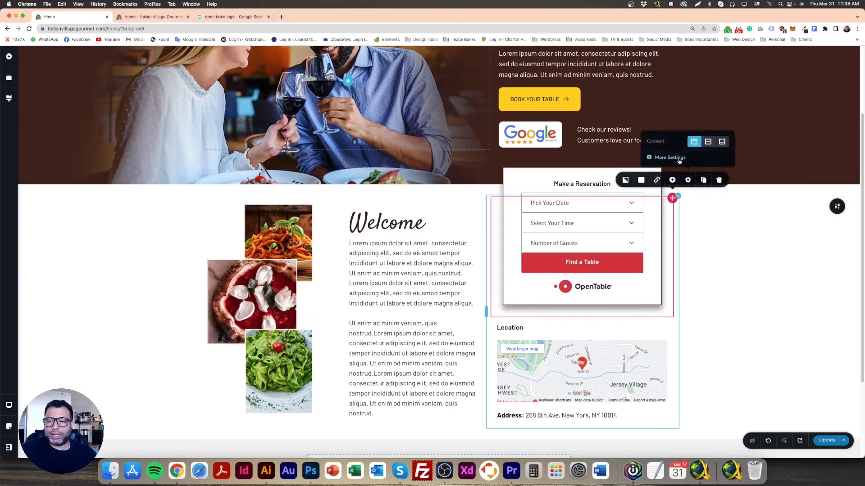
left_click(679, 160)
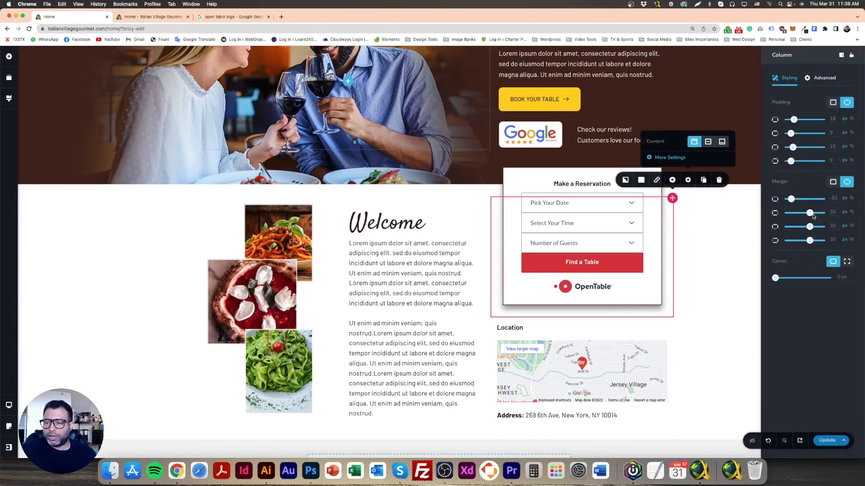
left_click_drag(810, 215, 825, 216)
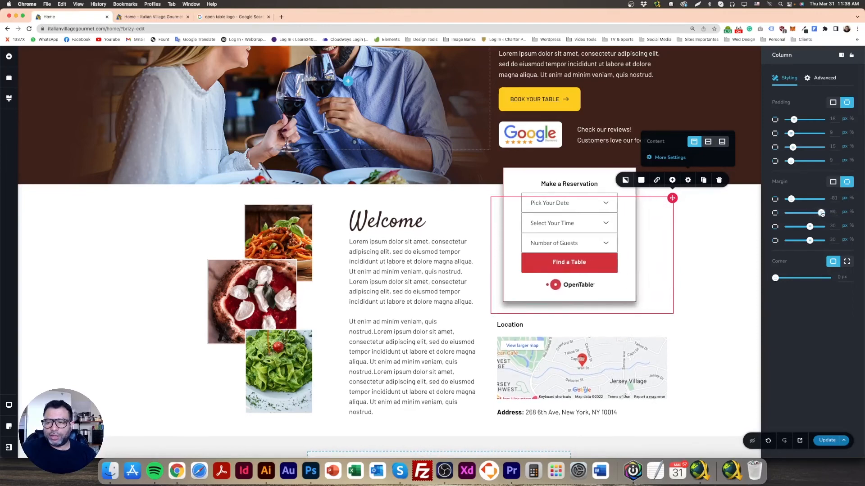
left_click_drag(822, 215, 820, 214)
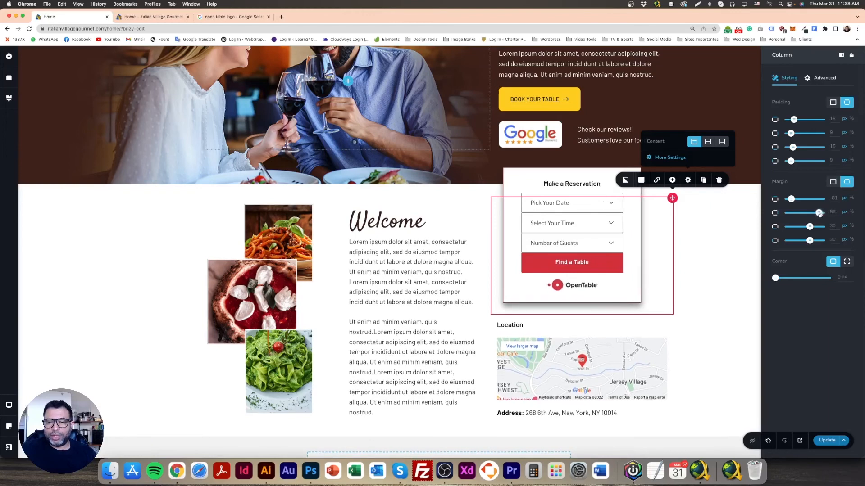
Align the Location map to the left and narrow it to roughly match the reservation box's right edge
left_click(664, 355)
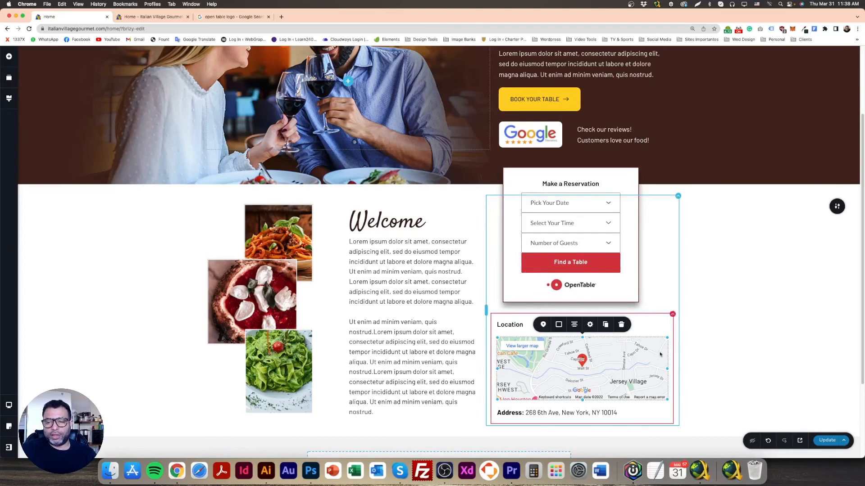
mouse_move(666, 366)
left_mouse_down()
mouse_move(655, 367)
mouse_move(668, 367)
left_mouse_up()
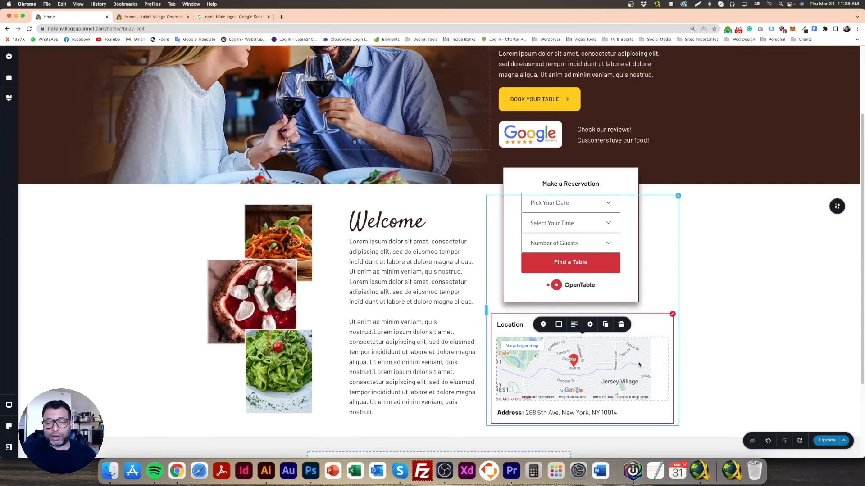
left_click_drag(650, 368, 641, 368)
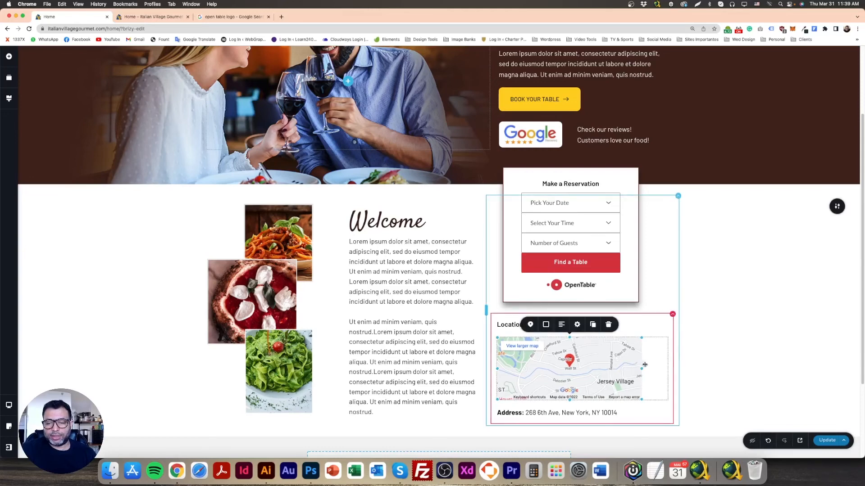
Set the Make a Reservation heading's font size to 19 px
scroll(696, 313, "up", 1)
scroll(696, 312, "down", 2)
scroll(694, 311, "up", 2)
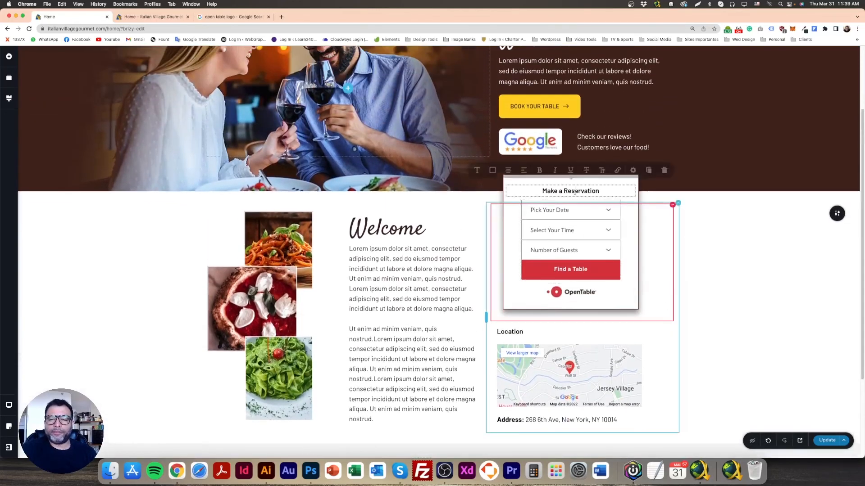
triple_click(574, 192)
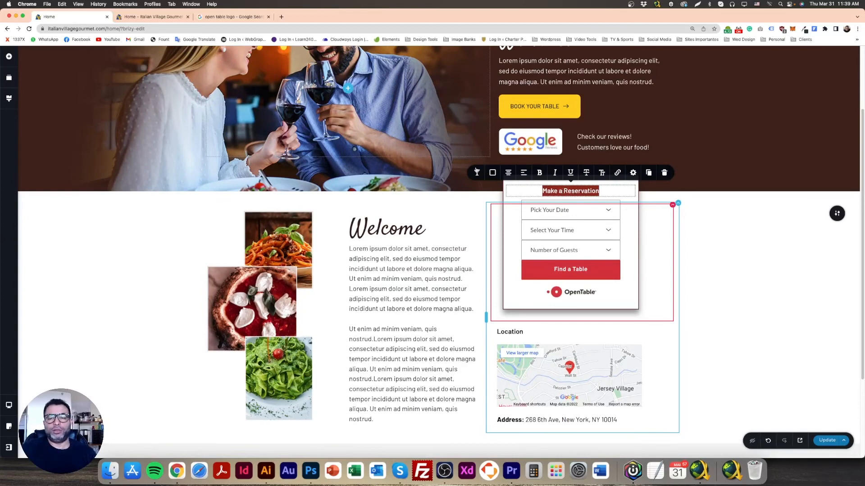
left_click(477, 173)
left_click(504, 117)
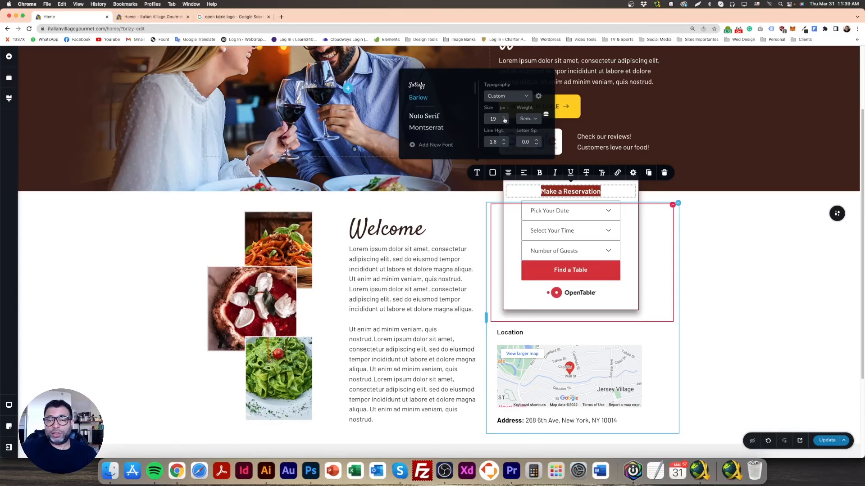
left_click(752, 255)
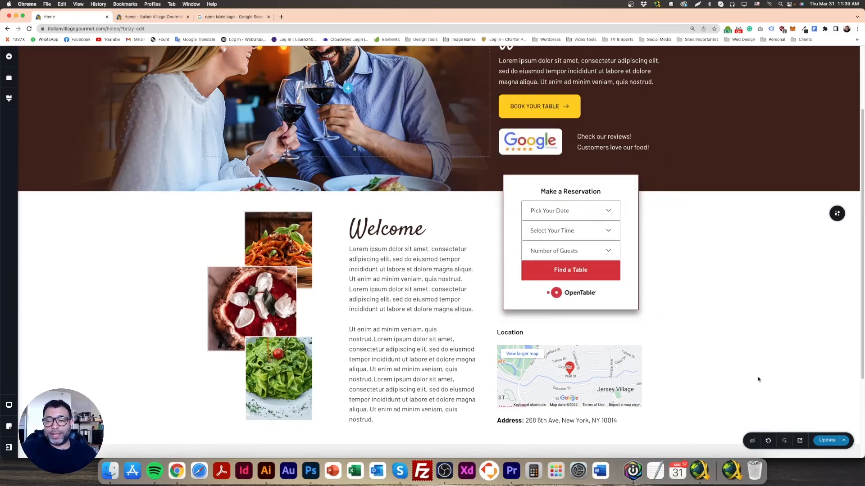
Set individual margins on the Location column, with a left margin of 18 px to align it with the reservation box
scroll(723, 369, "up", 1)
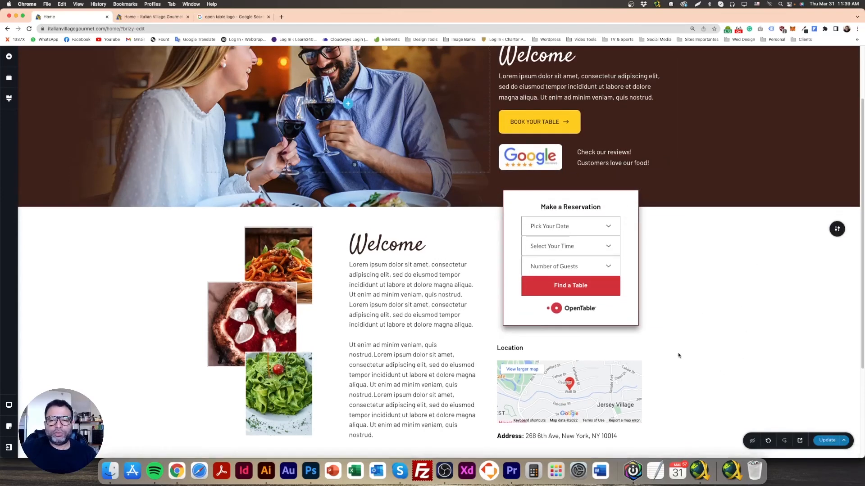
scroll(678, 355, "up", 2)
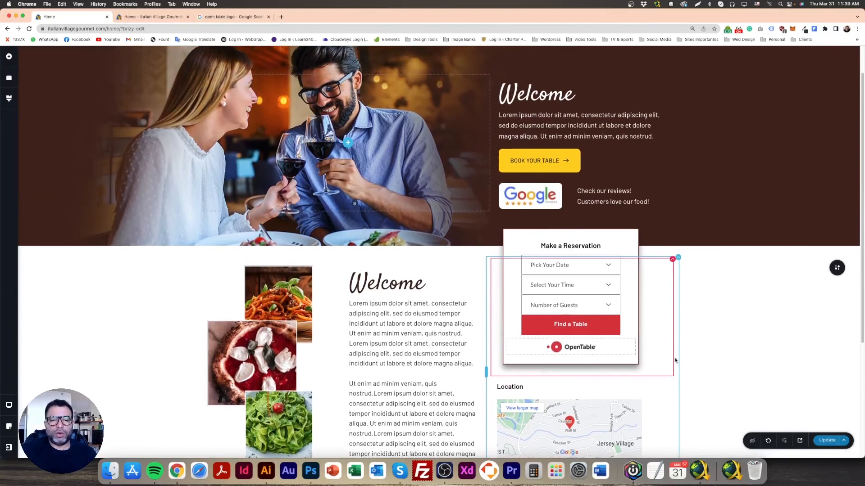
scroll(714, 360, "down", 1)
scroll(714, 359, "down", 4)
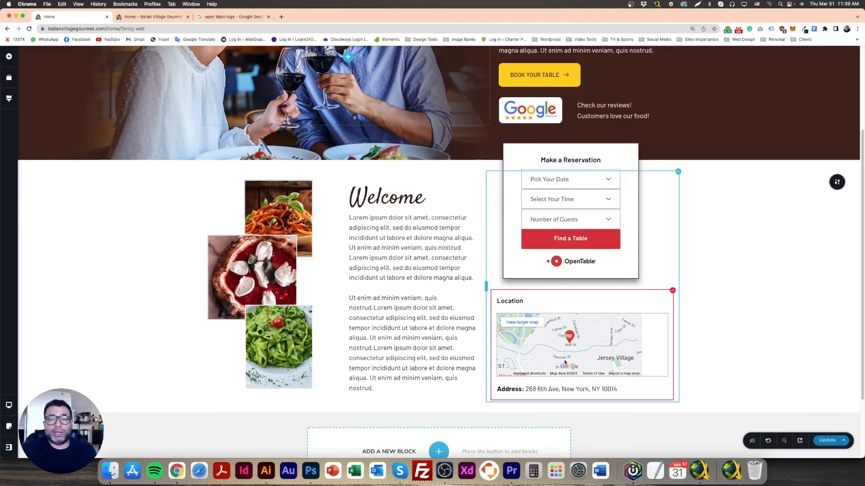
left_click(672, 291)
left_click(688, 272)
left_click(670, 251)
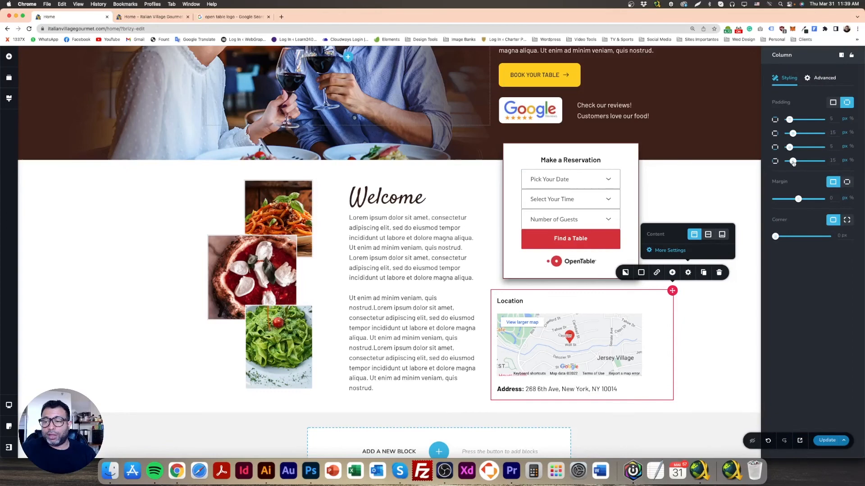
left_click(846, 182)
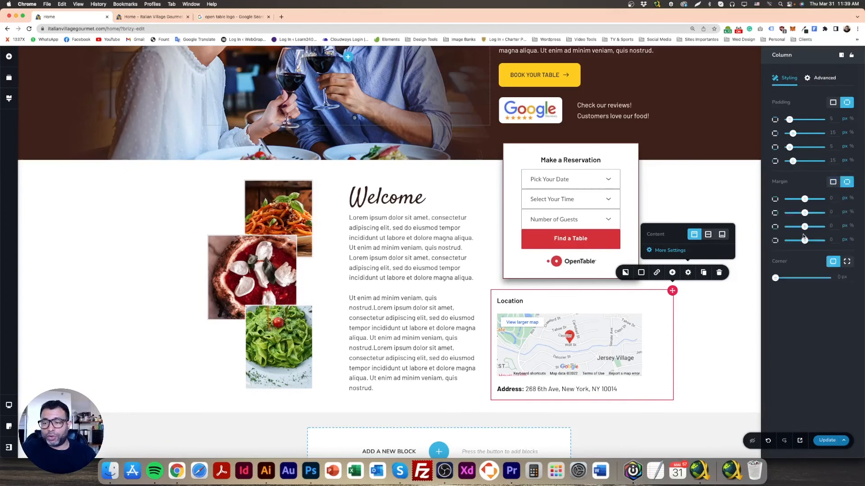
left_click_drag(805, 242, 807, 241)
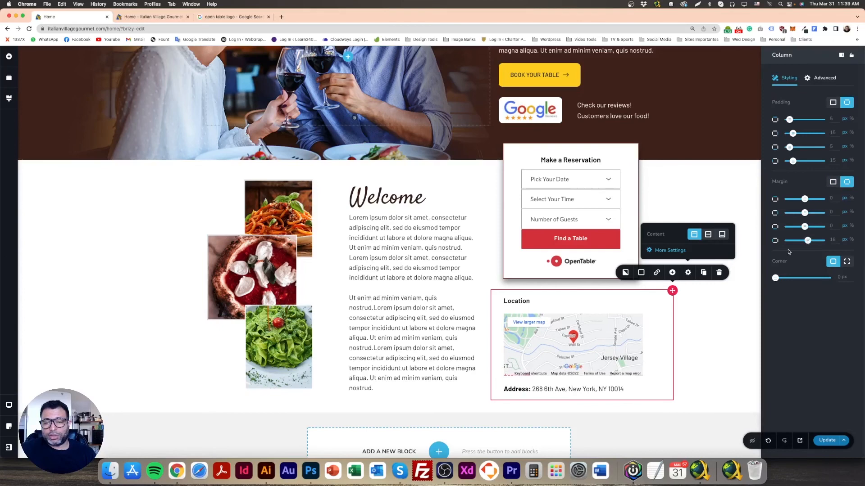
left_click(770, 396)
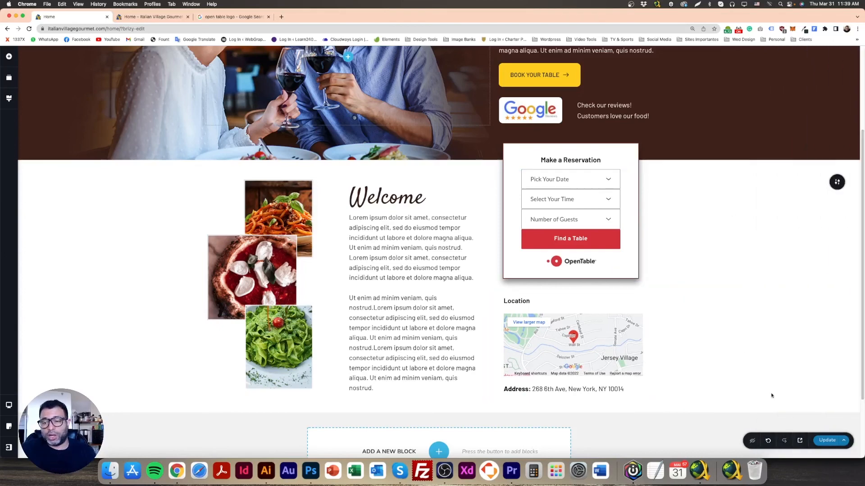
Reduce the font size of all paragraph text below the About us section's Welcome heading by 1 px
scroll(556, 375, "up", 3)
scroll(555, 375, "down", 6)
left_click(392, 228)
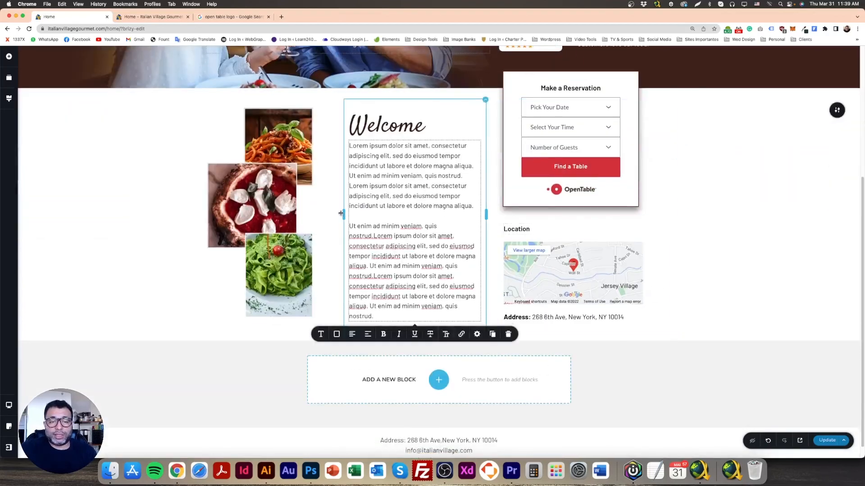
double_click(397, 206)
key("super+a")
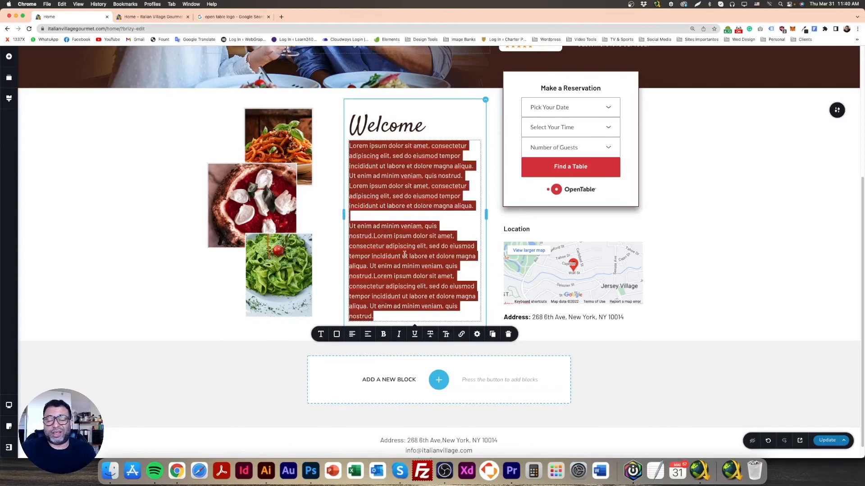
left_click(321, 334)
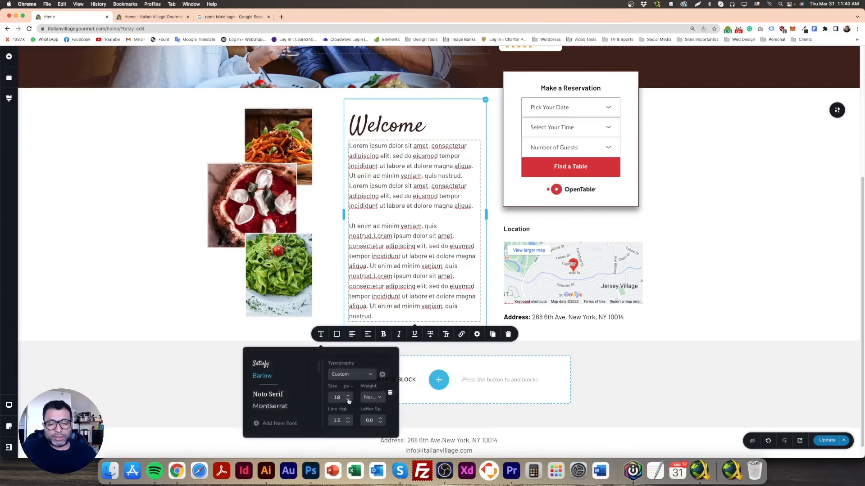
left_click(348, 400)
left_click(163, 214)
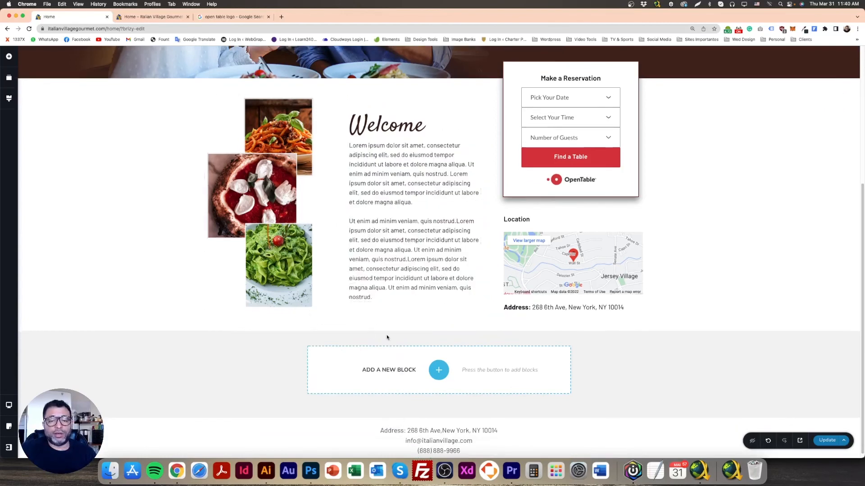
scroll(387, 333, "up", 5)
left_click(374, 236)
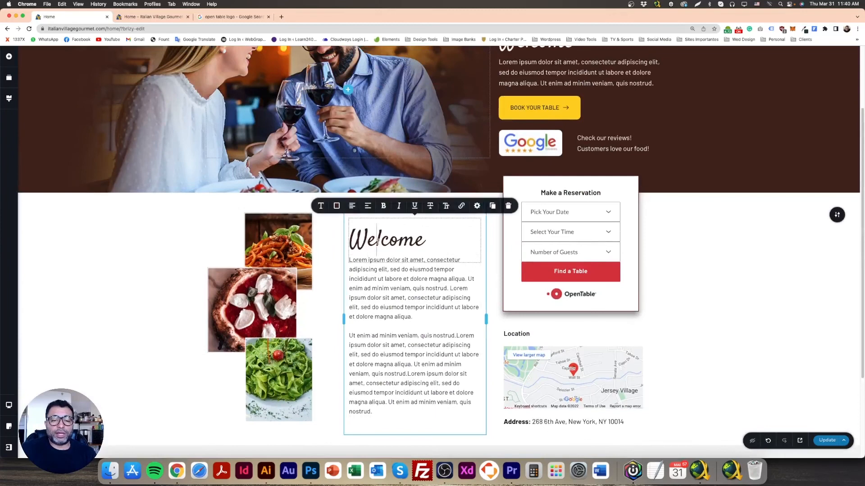
left_click(384, 246)
left_click(477, 206)
left_click(173, 246)
left_click(399, 286)
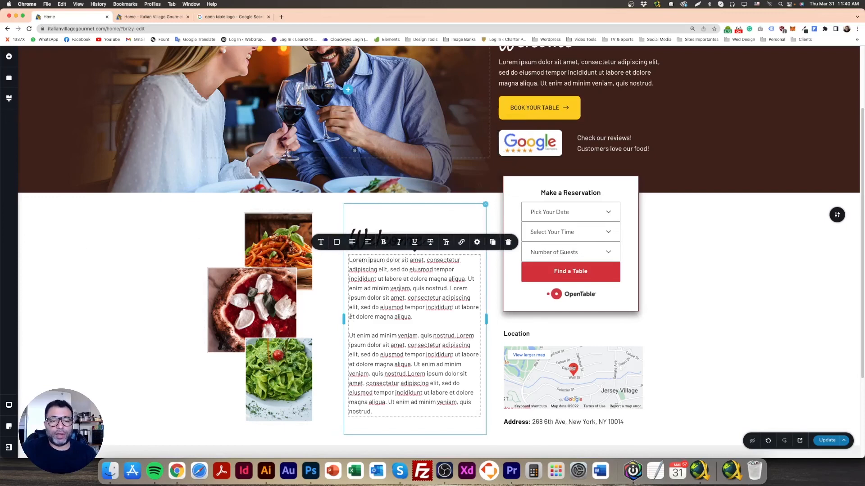
left_click(58, 254)
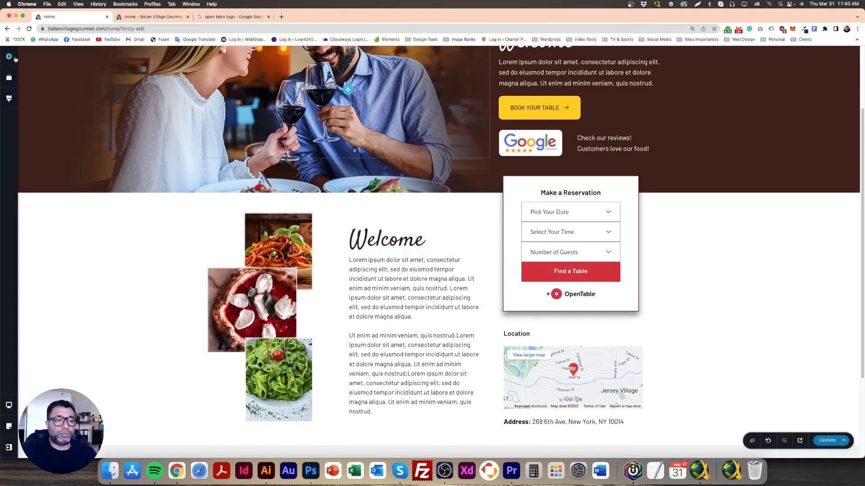
Insert a spacer between the Welcome heading and its paragraph text in the middle column, and reduce its height slightly
left_click(15, 59)
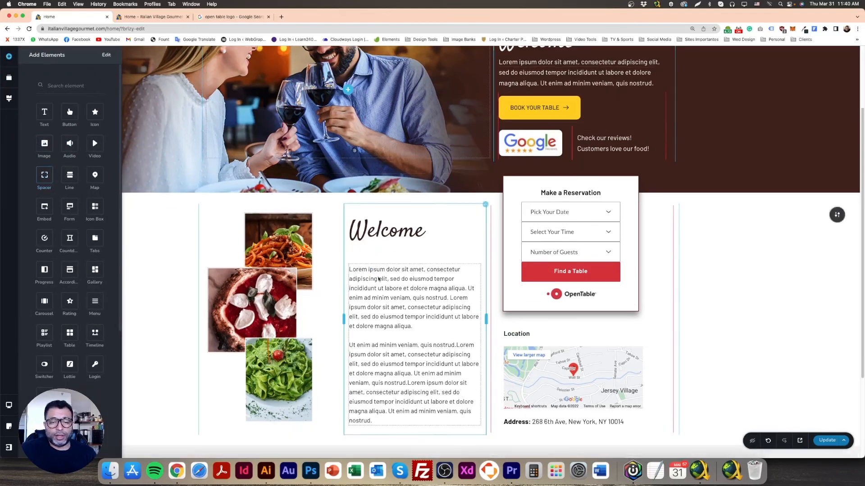
left_click(388, 249)
left_click_drag(416, 264, 415, 255)
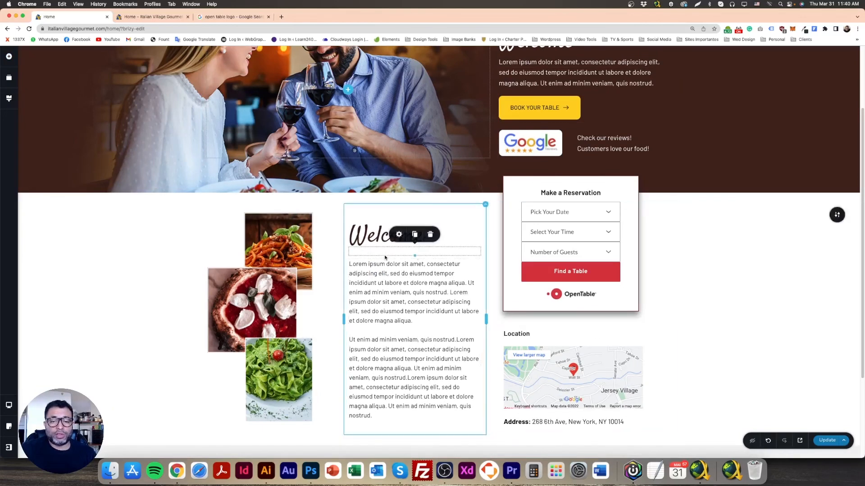
left_click(364, 278)
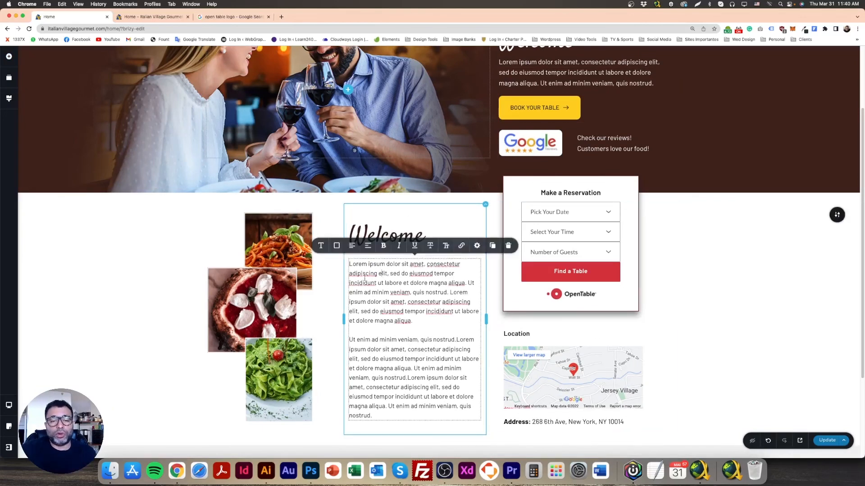
Review the three-column section in the editor, checking the food images, Welcome text, reservation box and location map
scroll(196, 322, "down", 2)
left_click(299, 258)
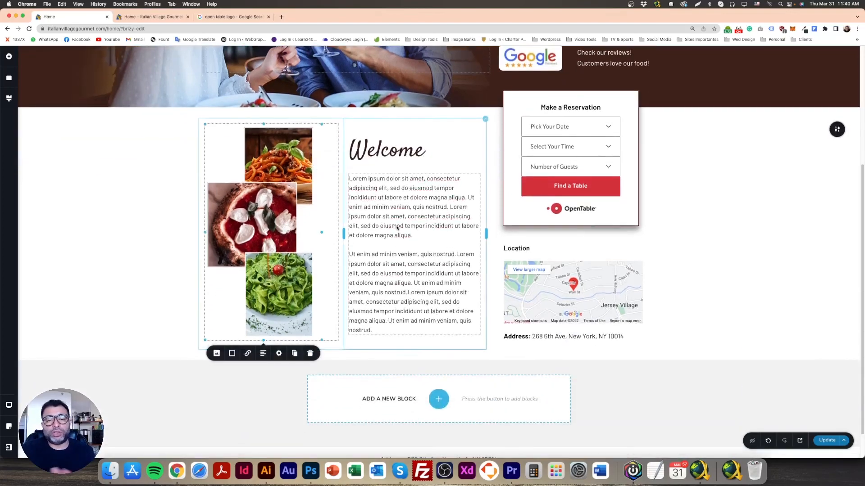
scroll(299, 295, "up", 3)
scroll(293, 300, "down", 2)
scroll(292, 302, "down", 1)
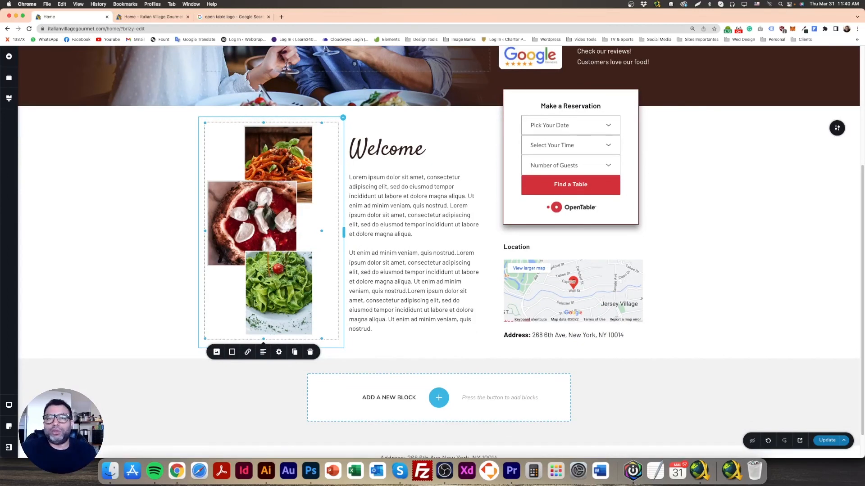
scroll(556, 260, "up", 5)
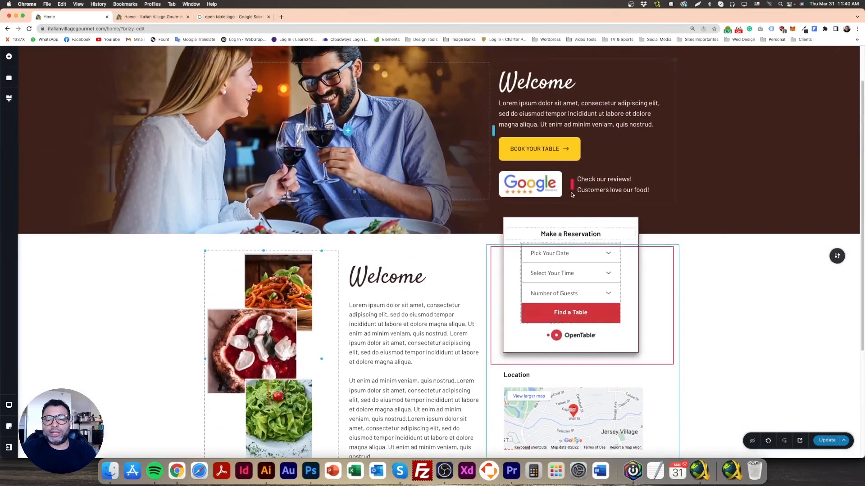
scroll(557, 259, "down", 1)
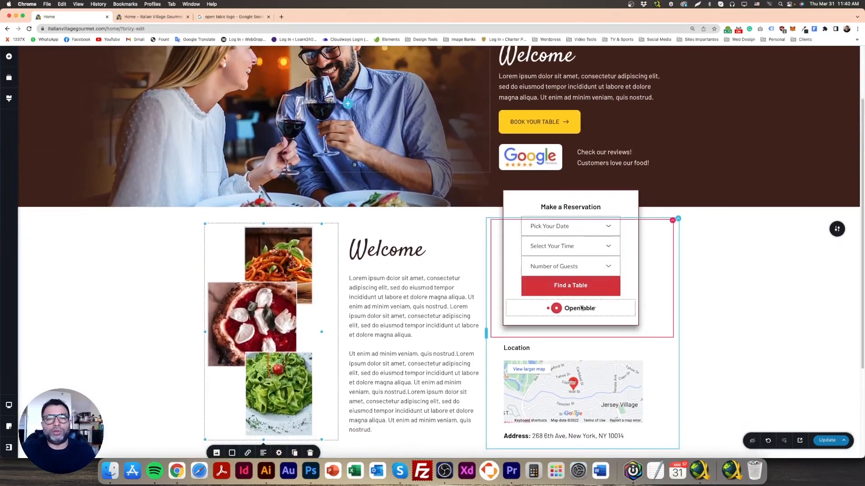
scroll(581, 270, "down", 2)
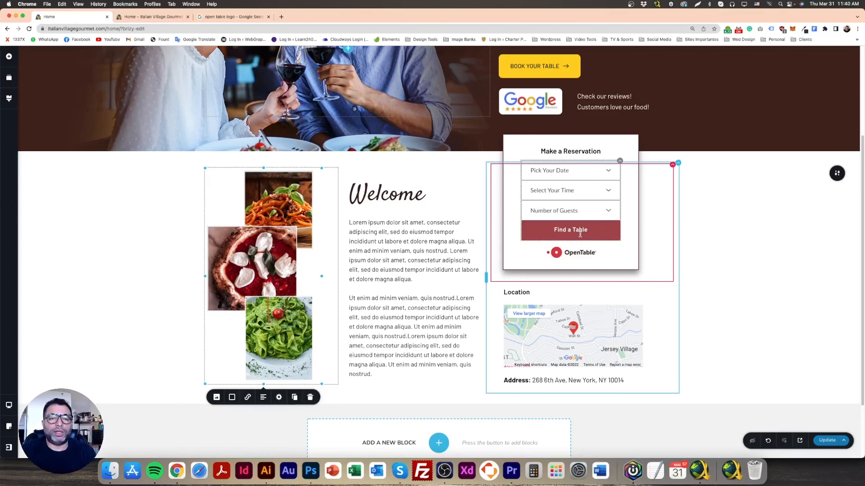
scroll(676, 324, "down", 1)
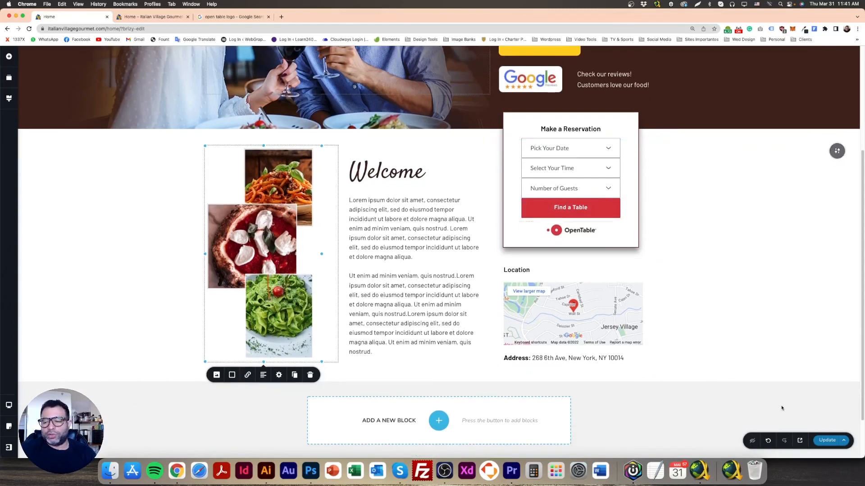
Save the page update and compare the edited section with the Photoshop mockup, returning to the editor in Chrome
left_click(825, 444)
scroll(597, 359, "up", 3)
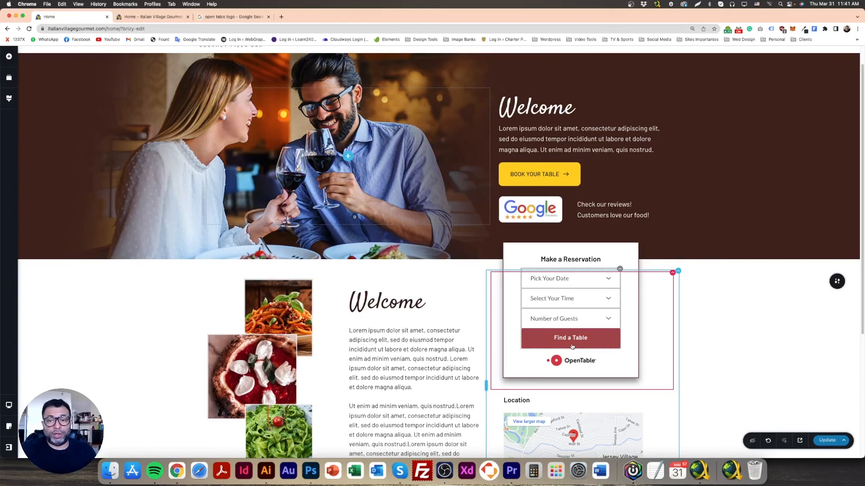
left_click(311, 470)
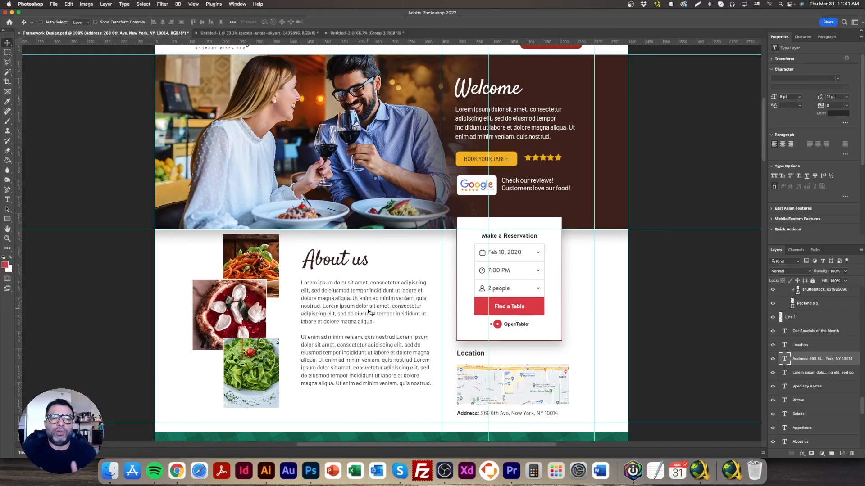
left_click(179, 472)
scroll(587, 315, "down", 3)
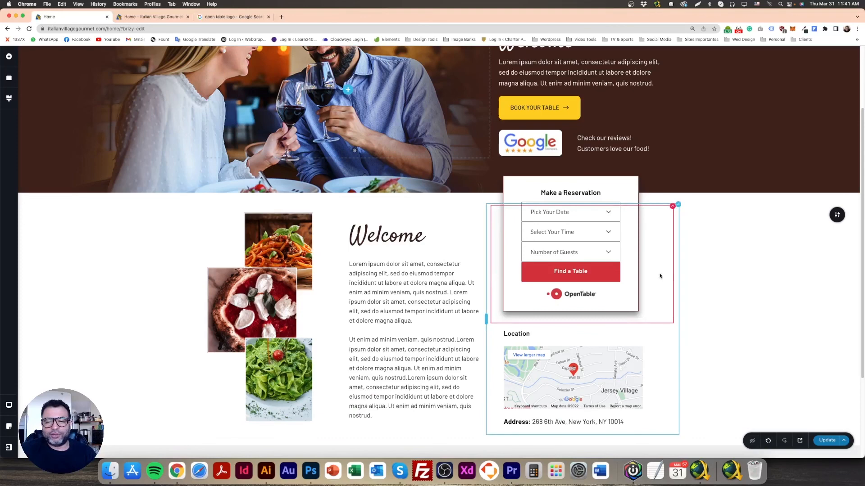
scroll(585, 293, "down", 5)
left_click(443, 229)
left_click(739, 221)
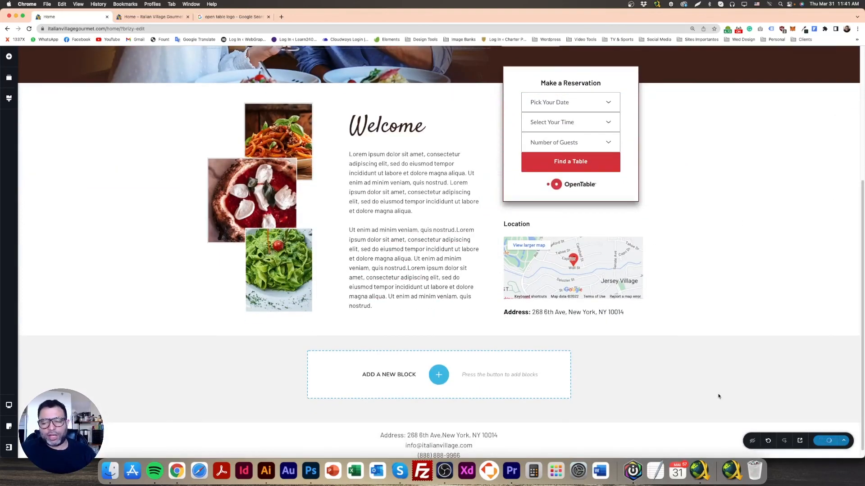
Reload the Italian Village page preview and review its layout from the header to the location map
scroll(661, 358, "up", 5)
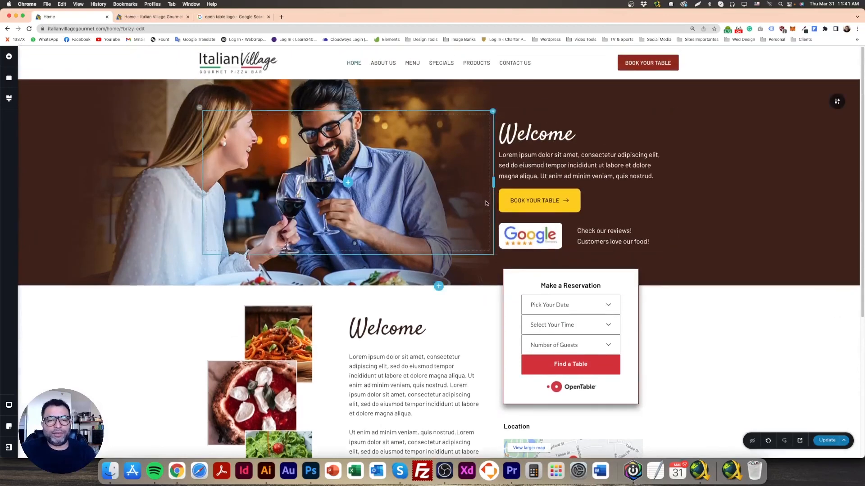
left_click(139, 17)
left_click(29, 29)
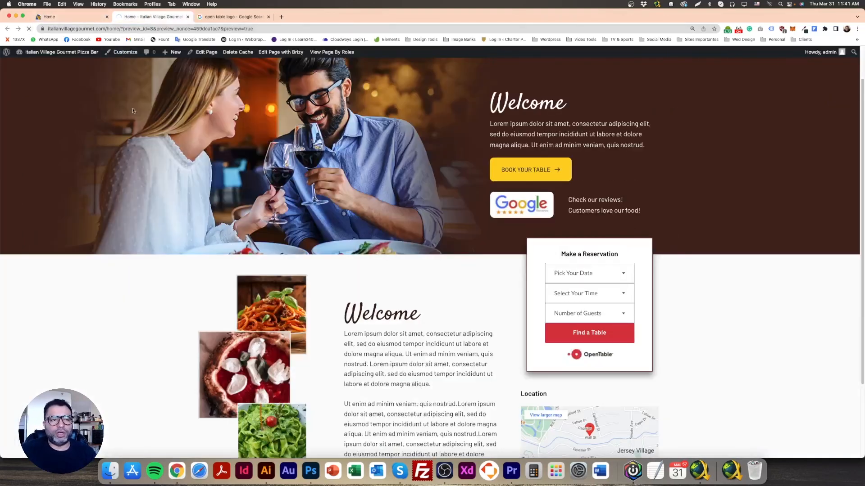
scroll(467, 290, "down", 3)
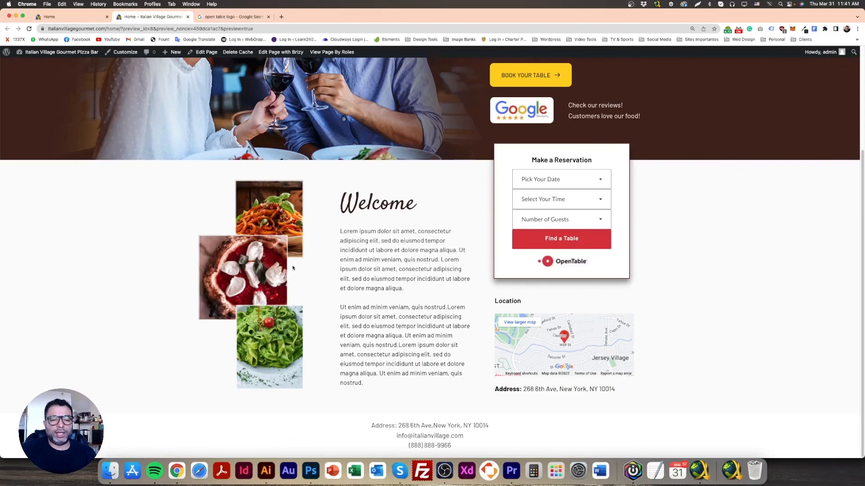
scroll(597, 293, "up", 5)
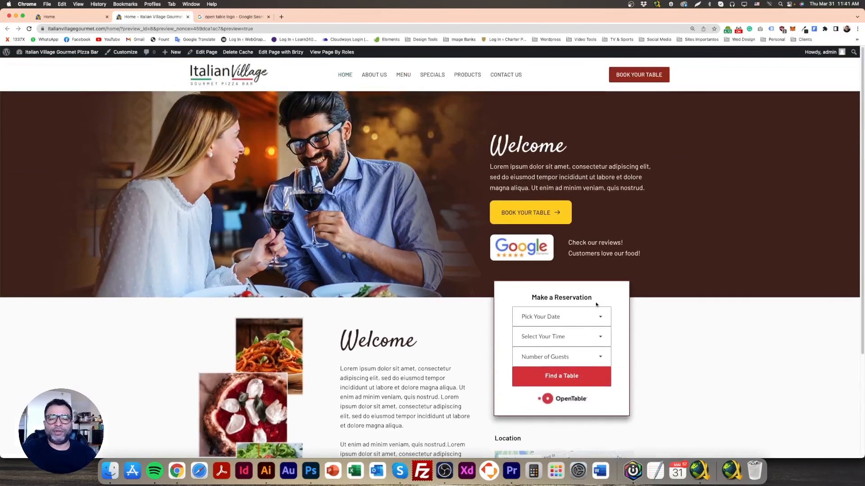
scroll(595, 305, "down", 3)
scroll(595, 303, "up", 3)
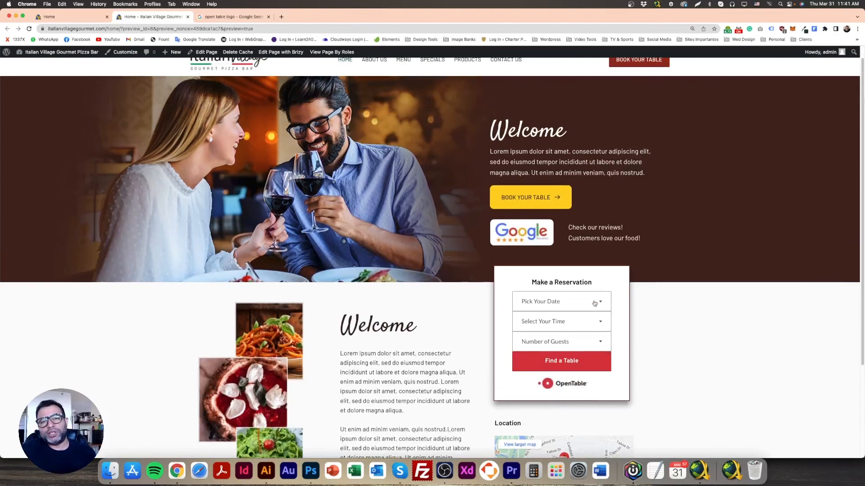
scroll(595, 303, "down", 3)
Switch to Photoshop and examine the Our Specials of the Month section of the mockup
left_click(310, 470)
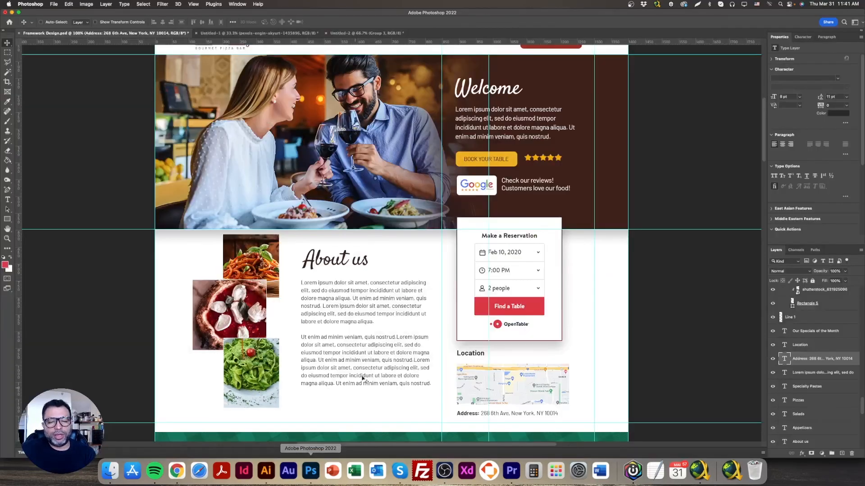
scroll(341, 415, "down", 6)
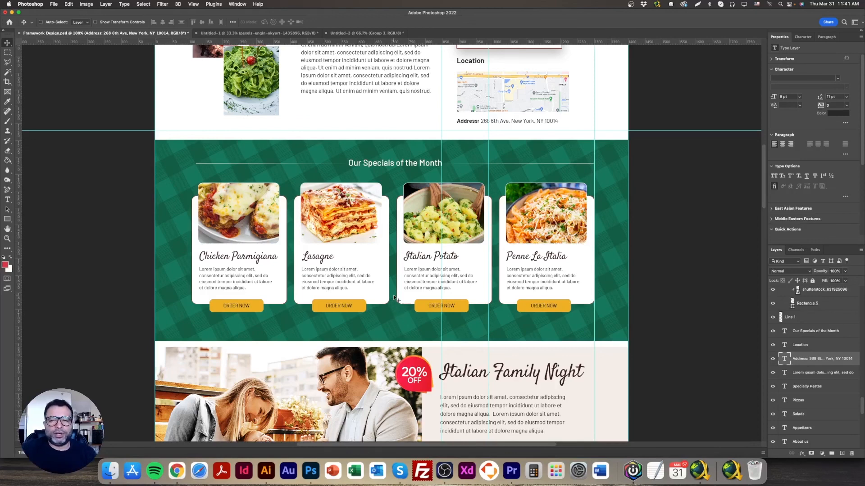
scroll(298, 371, "up", 2)
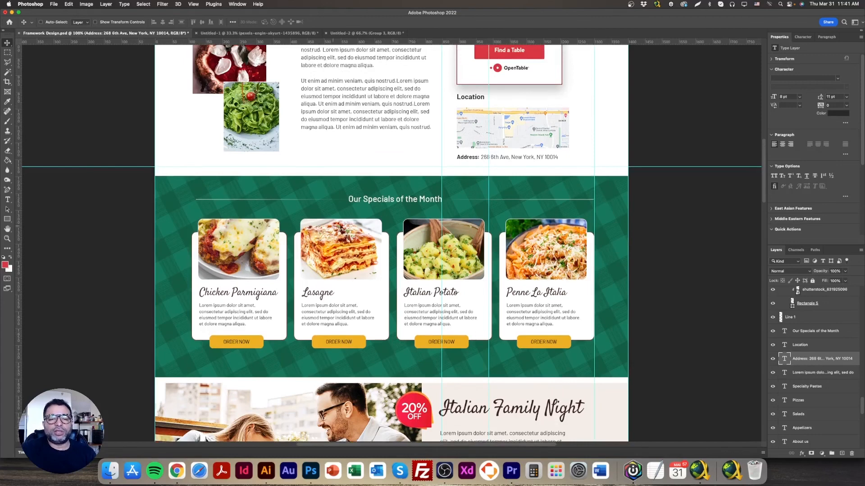
scroll(395, 324, "down", 1)
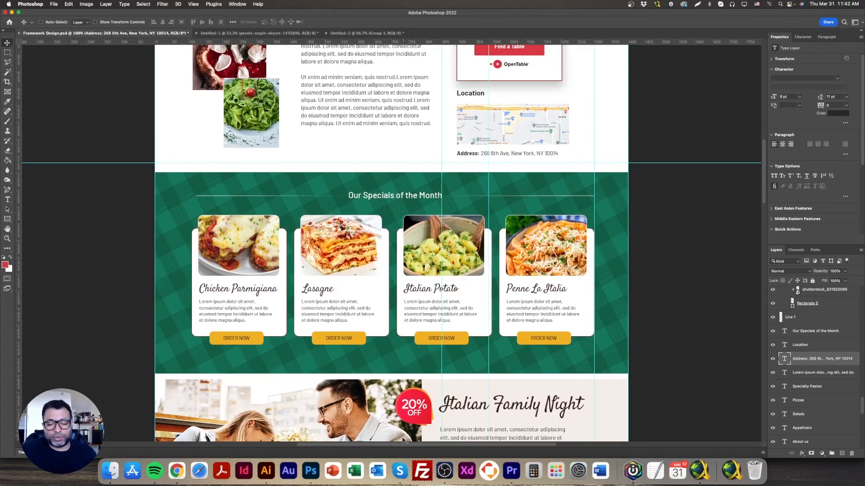
Return to the page preview in Chrome and look over the hero and Welcome sections
left_click(177, 471)
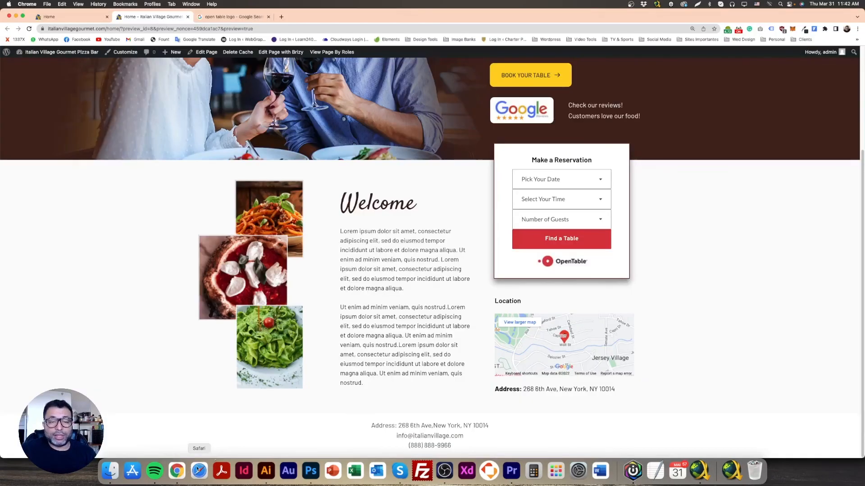
scroll(395, 364, "up", 5)
scroll(395, 364, "down", 1)
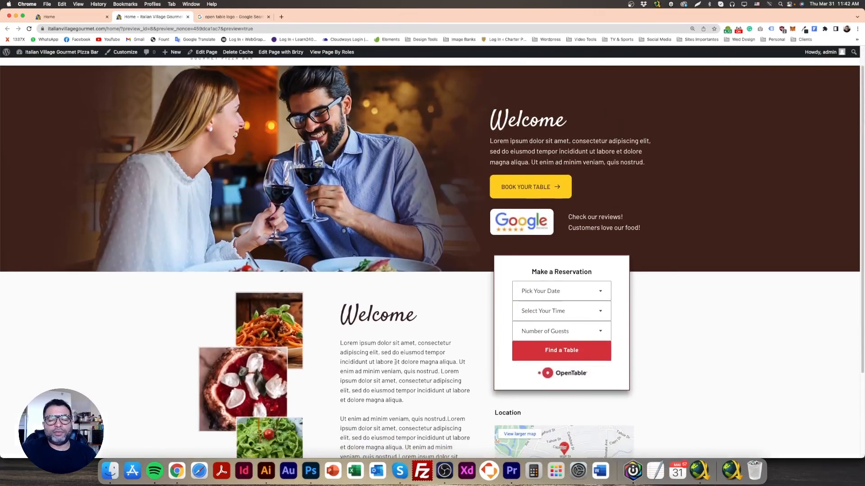